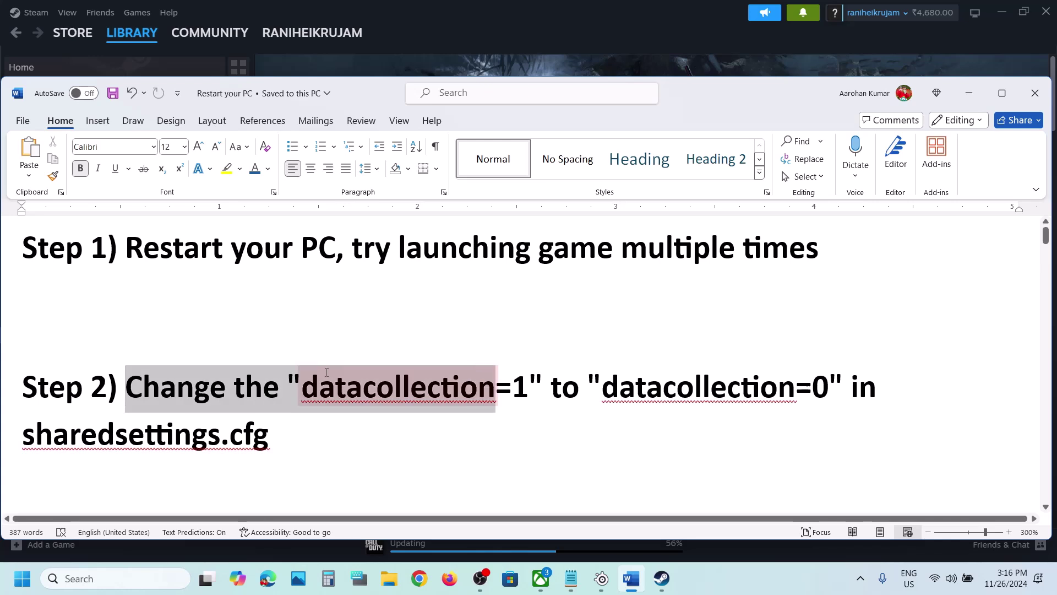
- Highlight the datacollection setting and its target value 0 in the Step 2 instruction of the troubleshooting document
{"action": "double_click", "coordinate": [325, 372]}
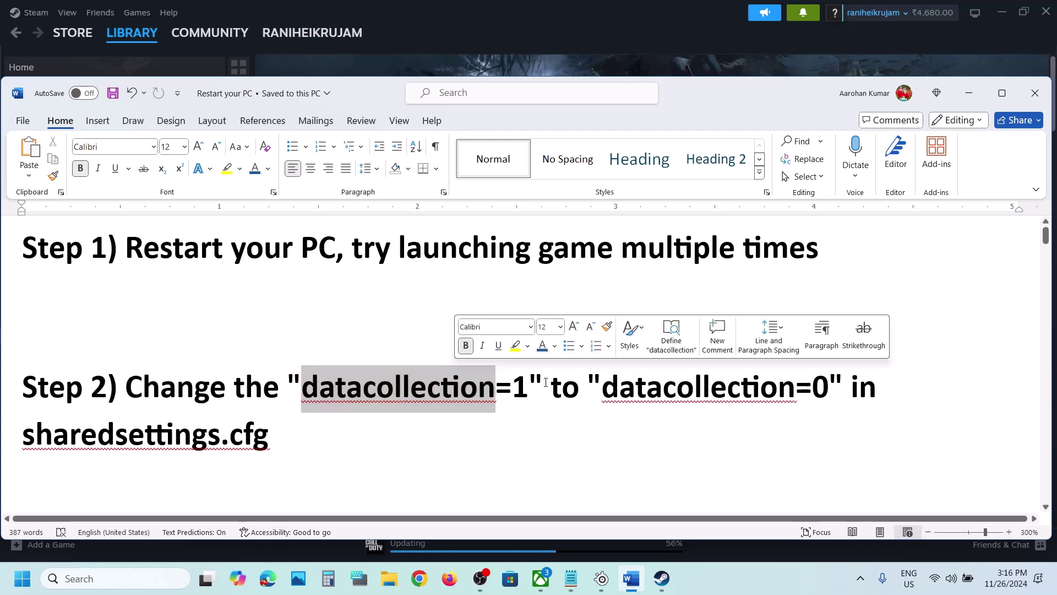
{"action": "double_click", "coordinate": [699, 387]}
{"action": "left_click", "coordinate": [813, 388]}
{"action": "double_click", "coordinate": [824, 388]}
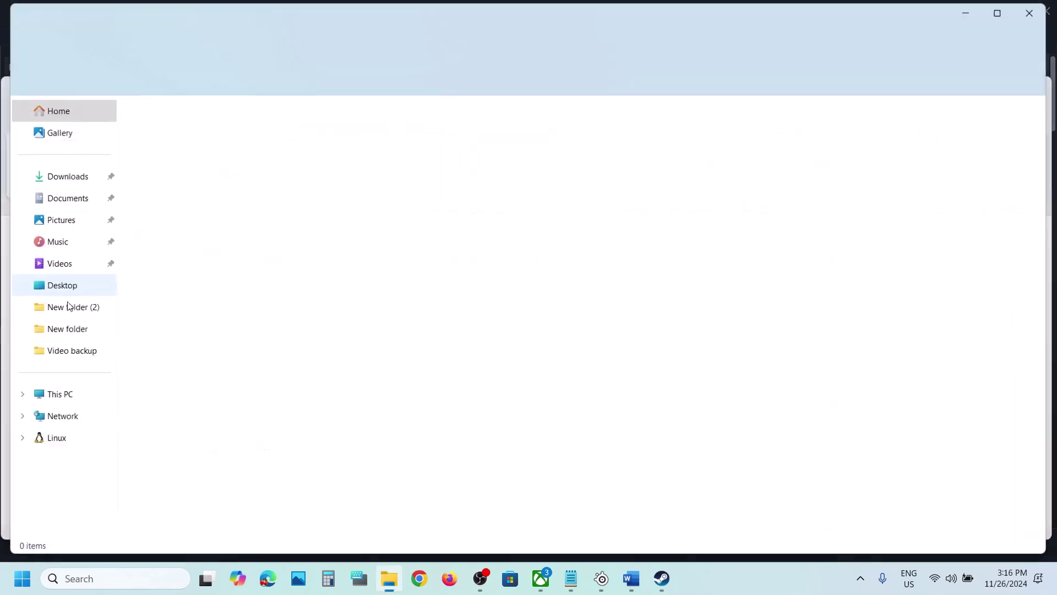
- In File Explorer, browse to the C: drive and open the personal profile folder inside Users
{"action": "left_click", "coordinate": [55, 395]}
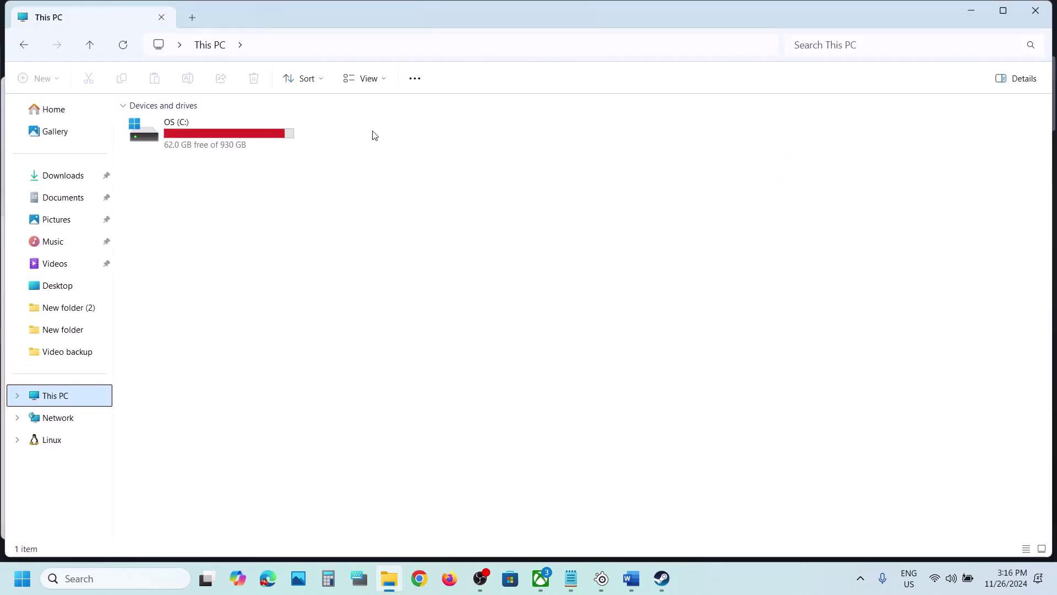
{"action": "double_click", "coordinate": [214, 135]}
{"action": "scroll", "coordinate": [235, 446], "scroll_direction": "down", "scroll_amount": 3}
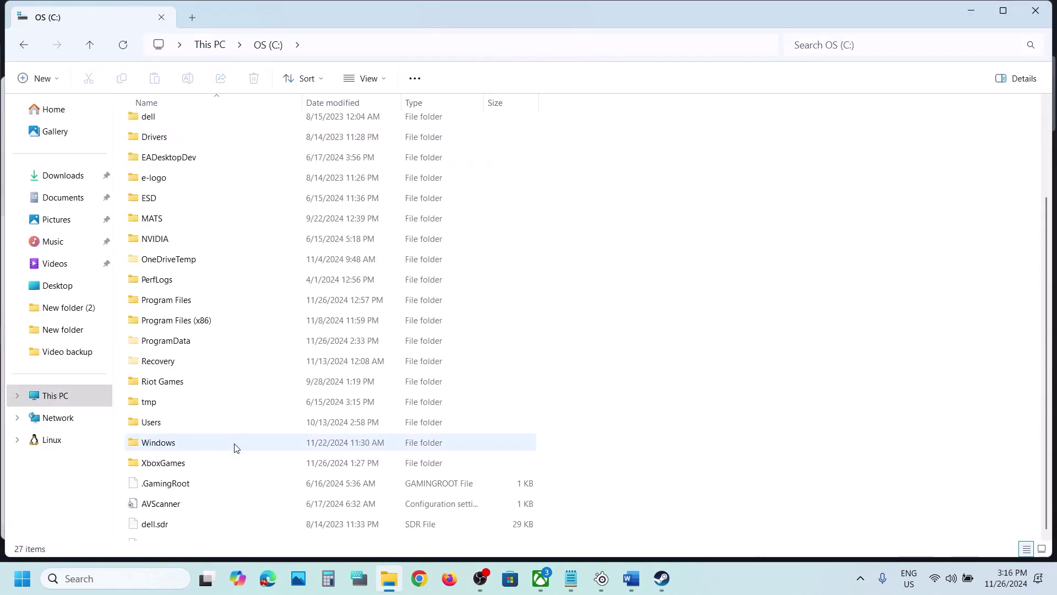
{"action": "double_click", "coordinate": [161, 416]}
{"action": "double_click", "coordinate": [150, 125]}
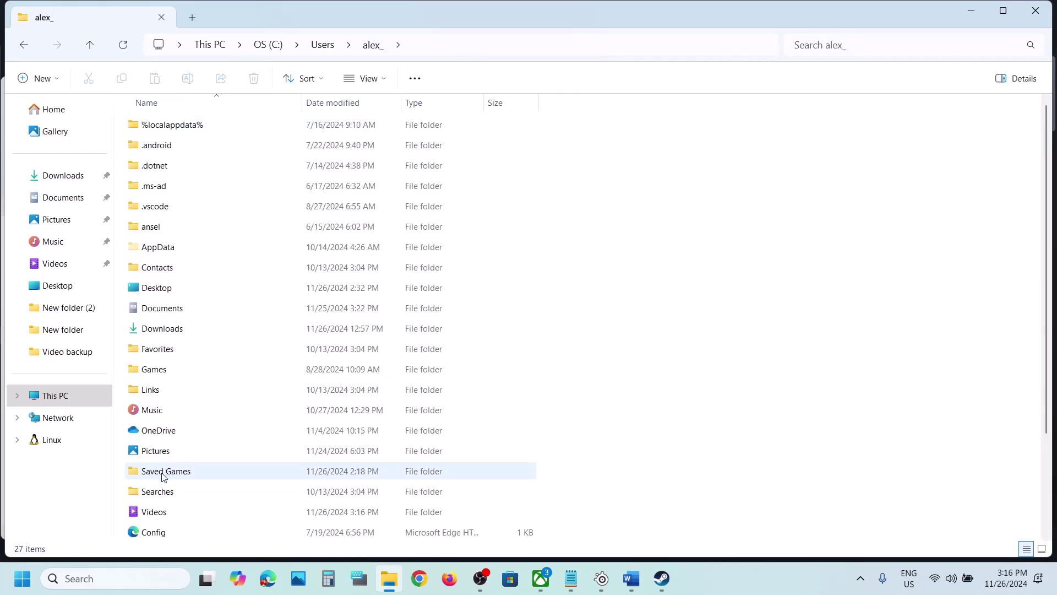
- Browse through Saved Games and Uncharted Legacy of Thieves Collection to the numbered folder inside users
{"action": "left_click", "coordinate": [163, 474]}
{"action": "double_click", "coordinate": [185, 472]}
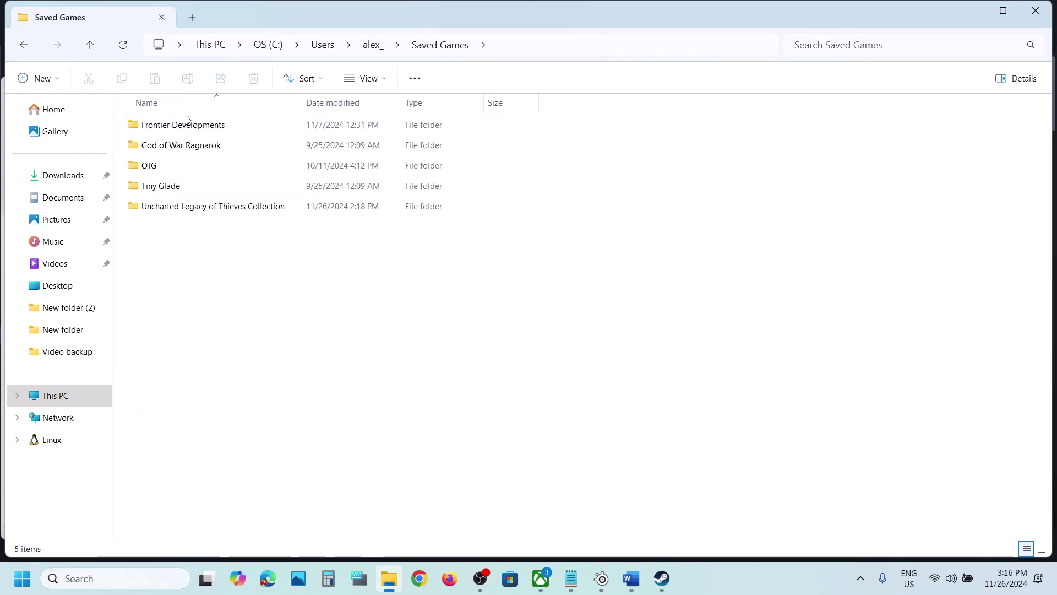
{"action": "double_click", "coordinate": [172, 211]}
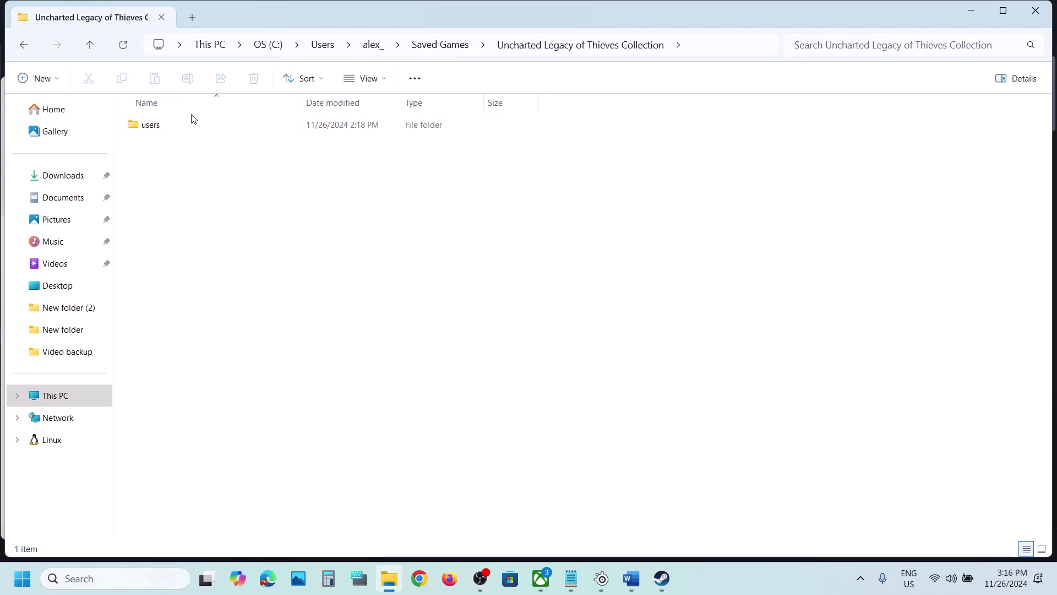
{"action": "double_click", "coordinate": [159, 128]}
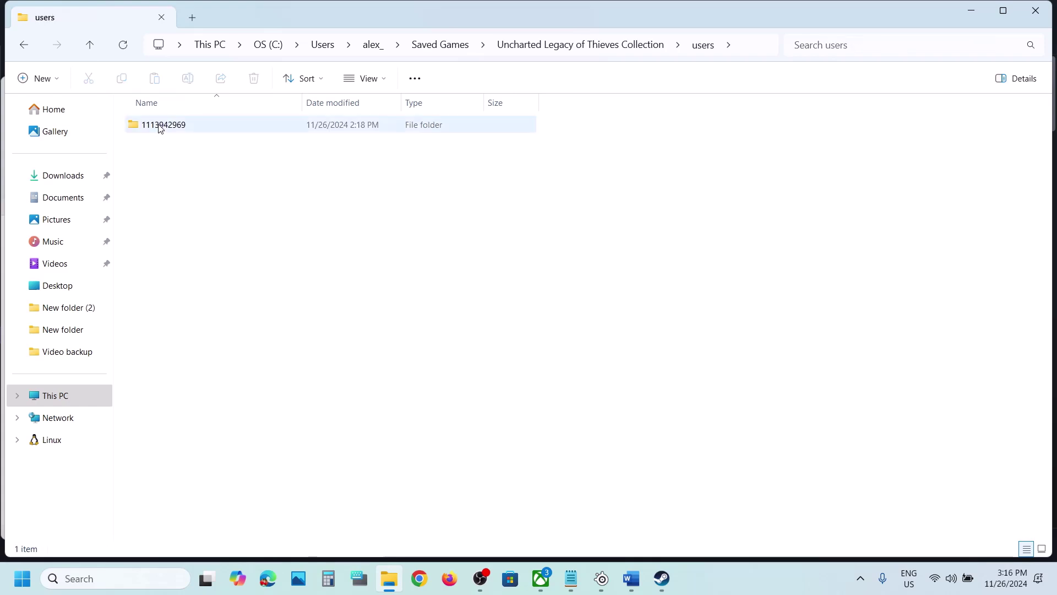
{"action": "double_click", "coordinate": [191, 129]}
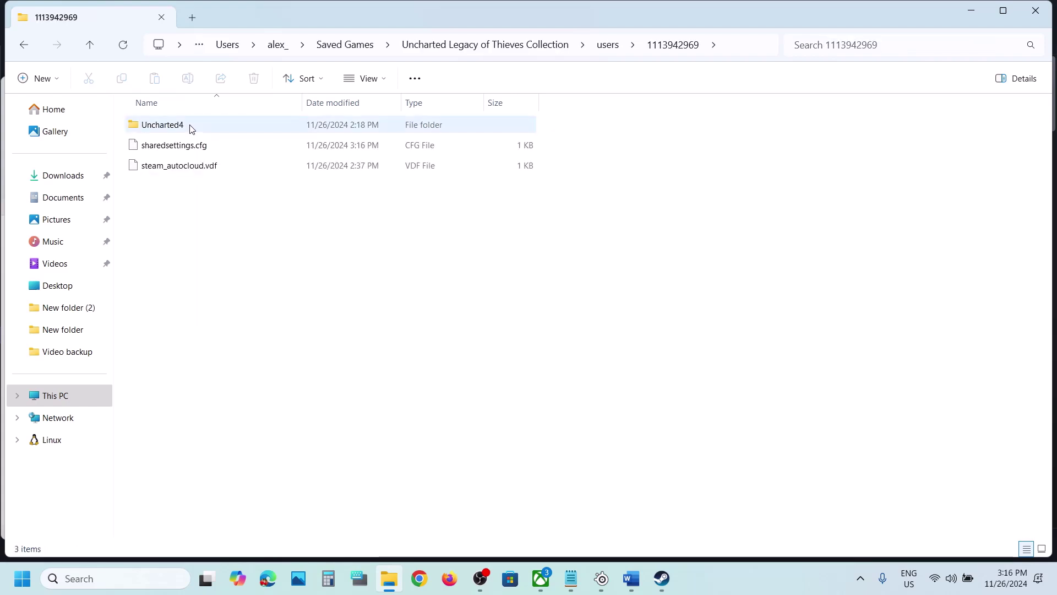
- Open sharedsettings.cfg with Notepad, just for this one time
{"action": "left_click", "coordinate": [161, 153]}
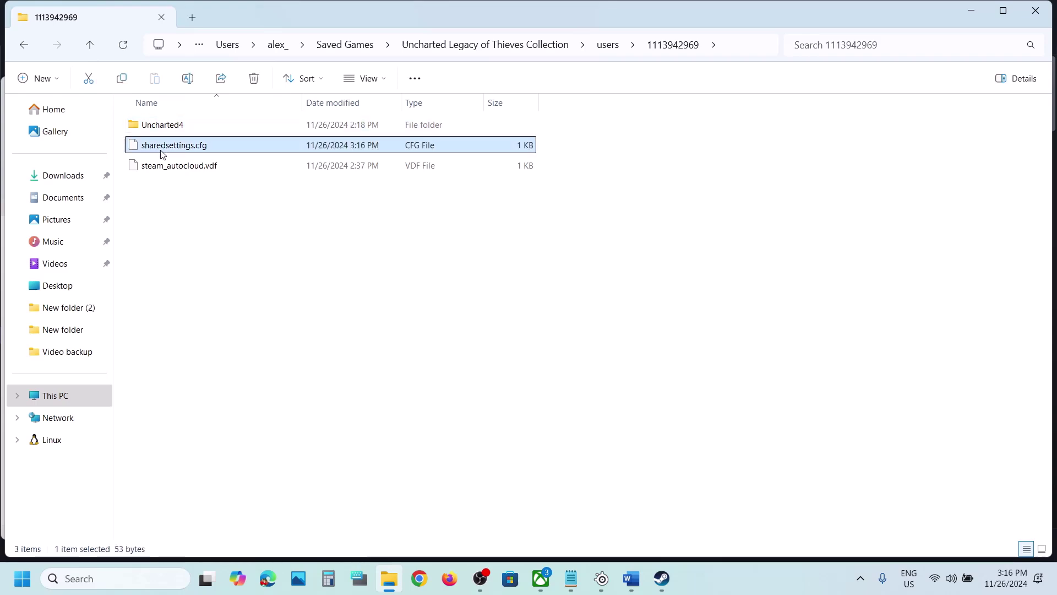
{"action": "right_click", "coordinate": [196, 152]}
{"action": "mouse_move", "coordinate": [291, 207]}
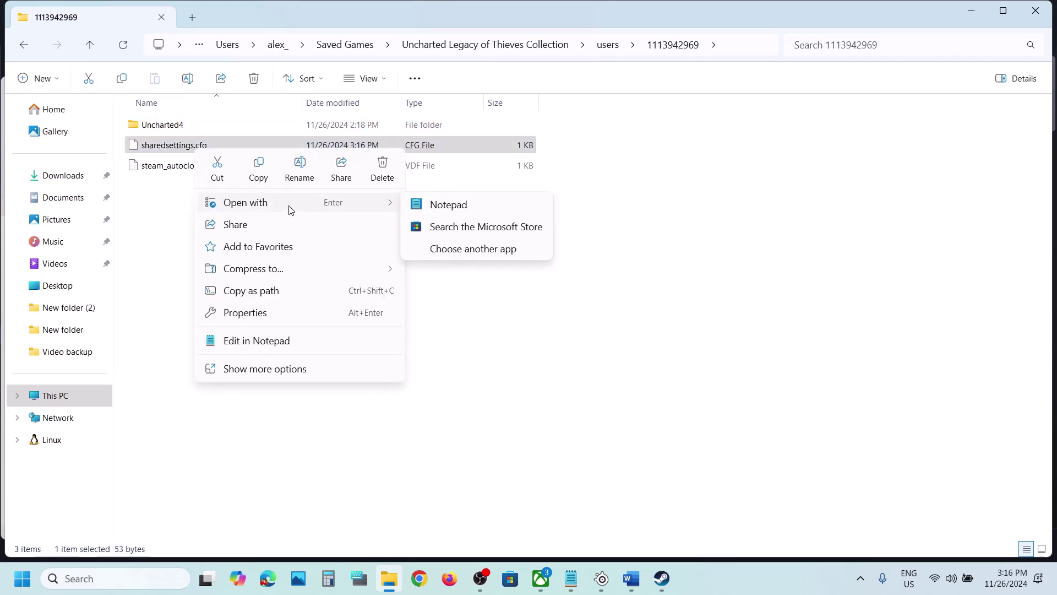
{"action": "left_click", "coordinate": [505, 252]}
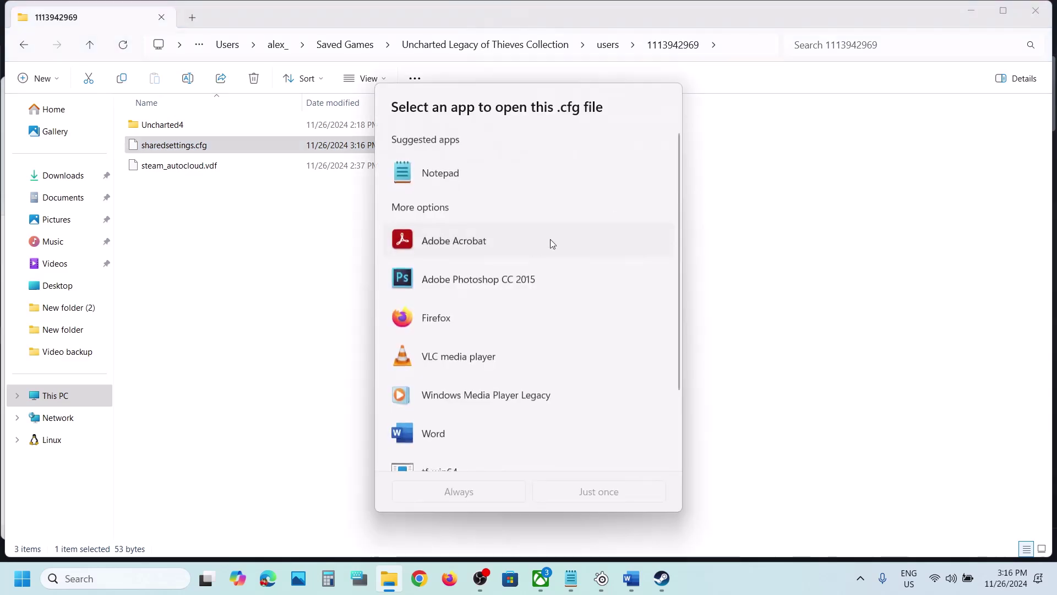
{"action": "left_click", "coordinate": [443, 173]}
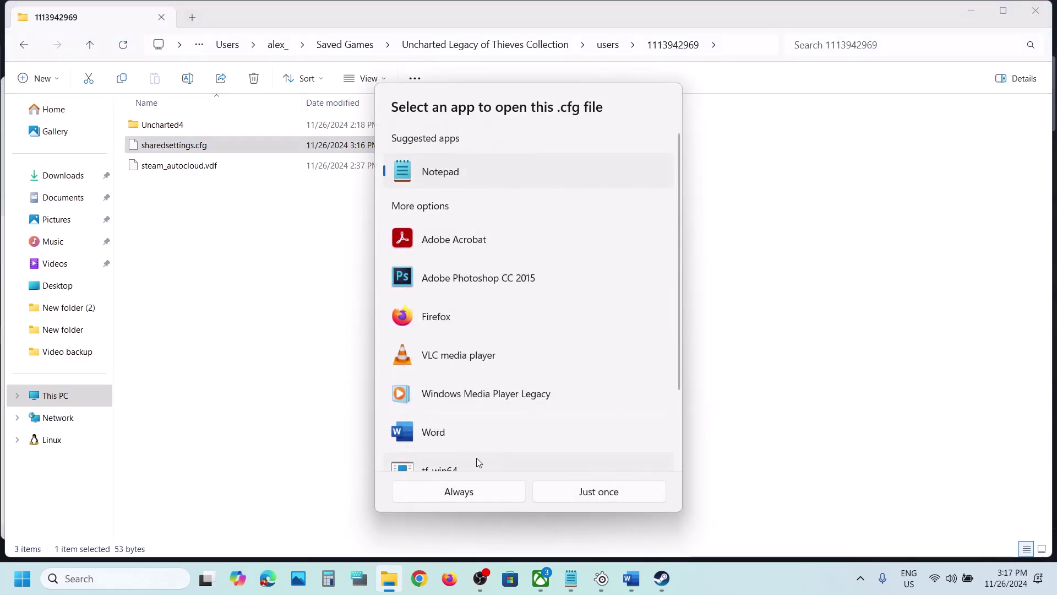
{"action": "left_click", "coordinate": [580, 493]}
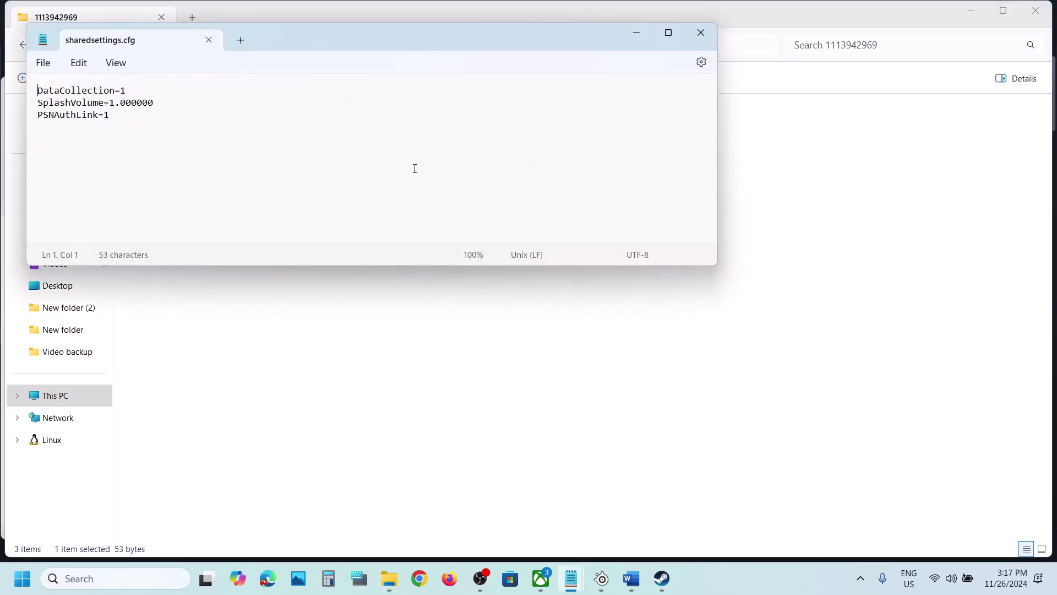
- Set DataCollection to 0 in sharedsettings.cfg, save the file, and close Notepad and File Explorer
{"action": "left_click_drag", "start_coordinate": [397, 39], "coordinate": [647, 217]}
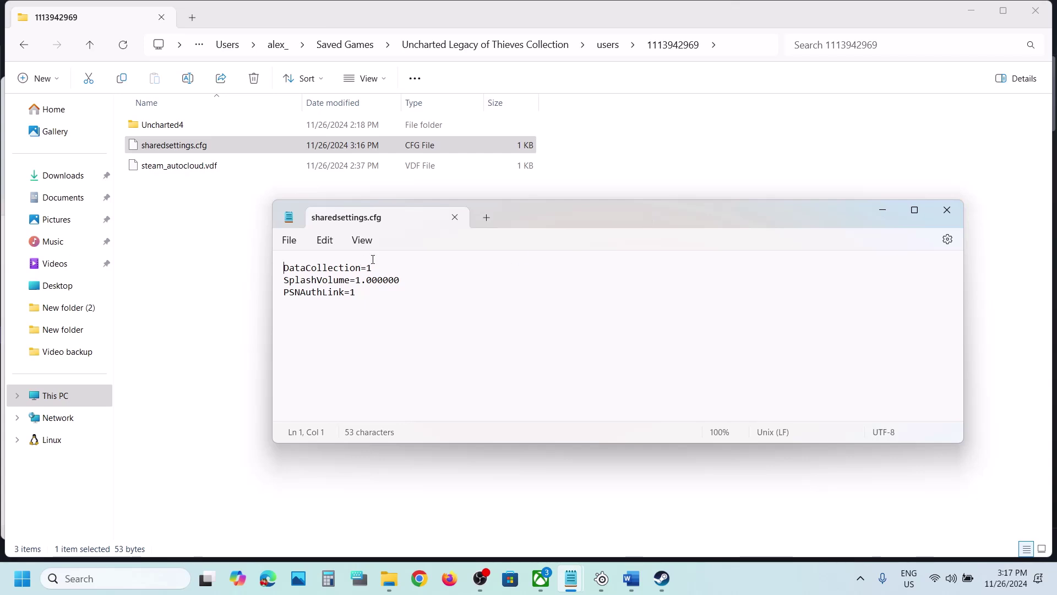
{"action": "key", "text": "BackSpace"}
{"action": "type", "text": "0"}
{"action": "left_click", "coordinate": [290, 241]}
{"action": "left_click", "coordinate": [298, 333]}
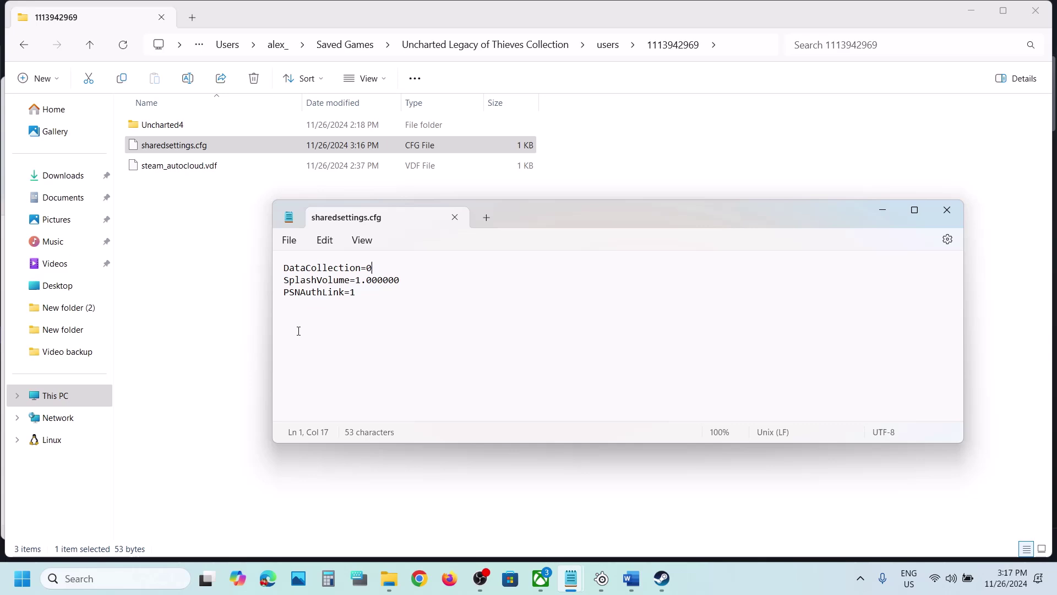
{"action": "left_click", "coordinate": [947, 210]}
{"action": "left_click", "coordinate": [1035, 11]}
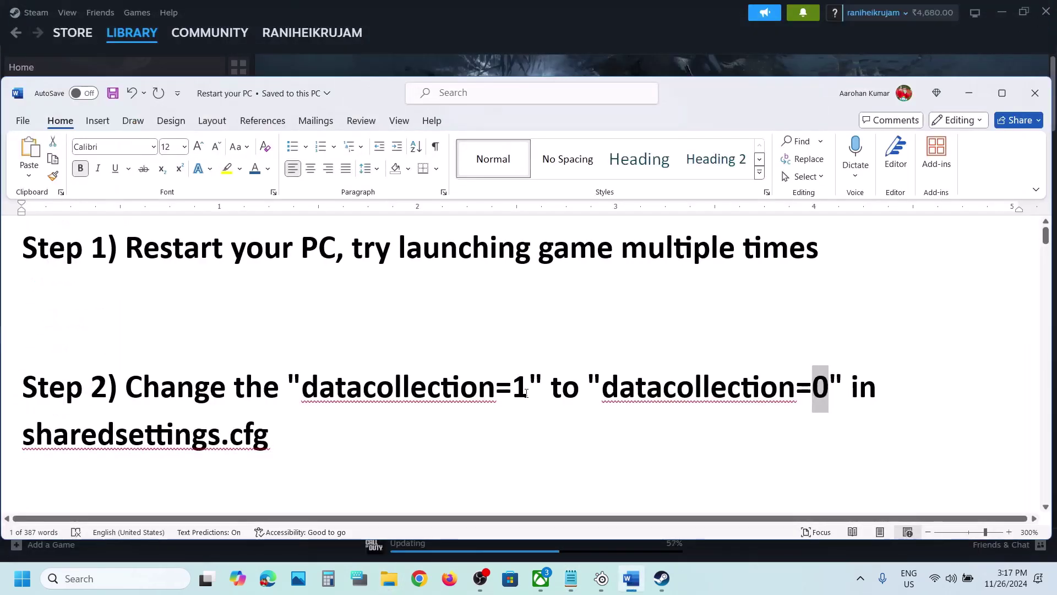
- Read the Step 3 instruction in the document and highlight its mention of GPU scheduling
{"action": "scroll", "coordinate": [421, 439], "scroll_direction": "down", "scroll_amount": 2}
{"action": "scroll", "coordinate": [421, 439], "scroll_direction": "down", "scroll_amount": 1}
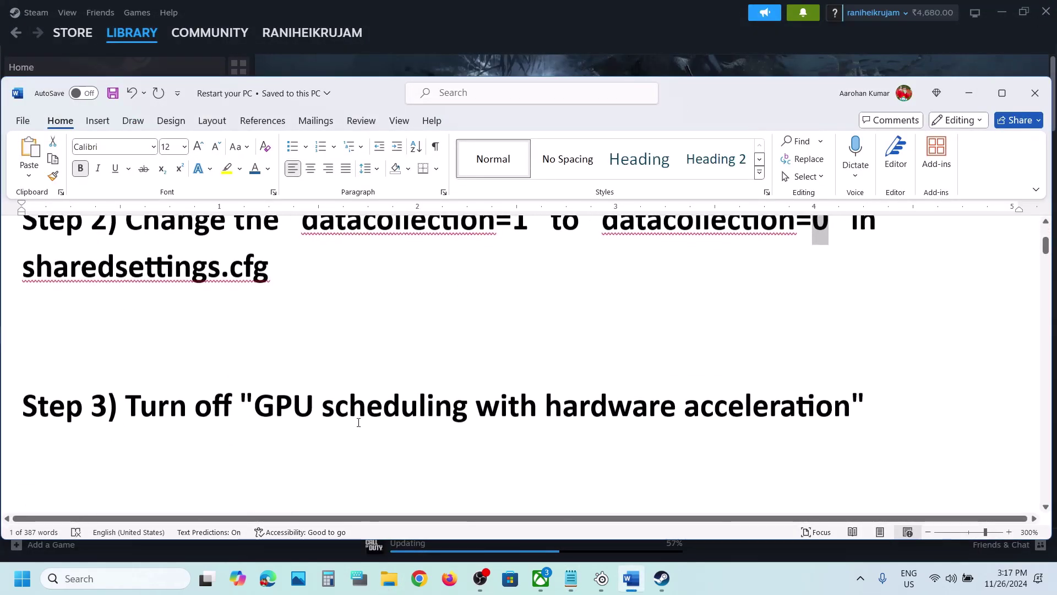
{"action": "left_click_drag", "start_coordinate": [262, 408], "coordinate": [542, 411]}
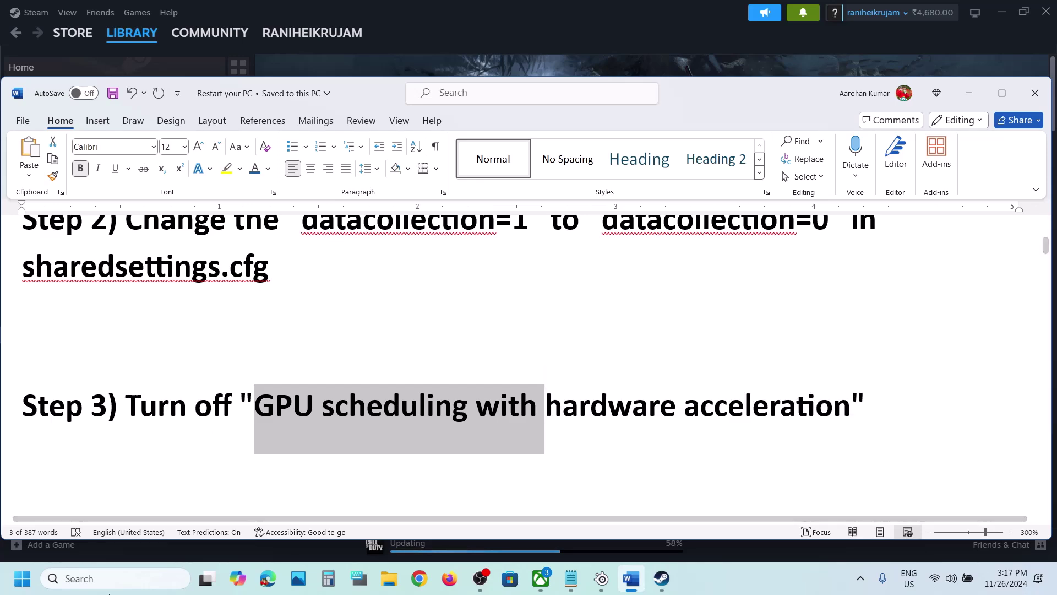
- Switch to Windows Settings and open the Graphics page of the system's display settings
{"action": "left_click", "coordinate": [22, 578]}
{"action": "left_click", "coordinate": [328, 243]}
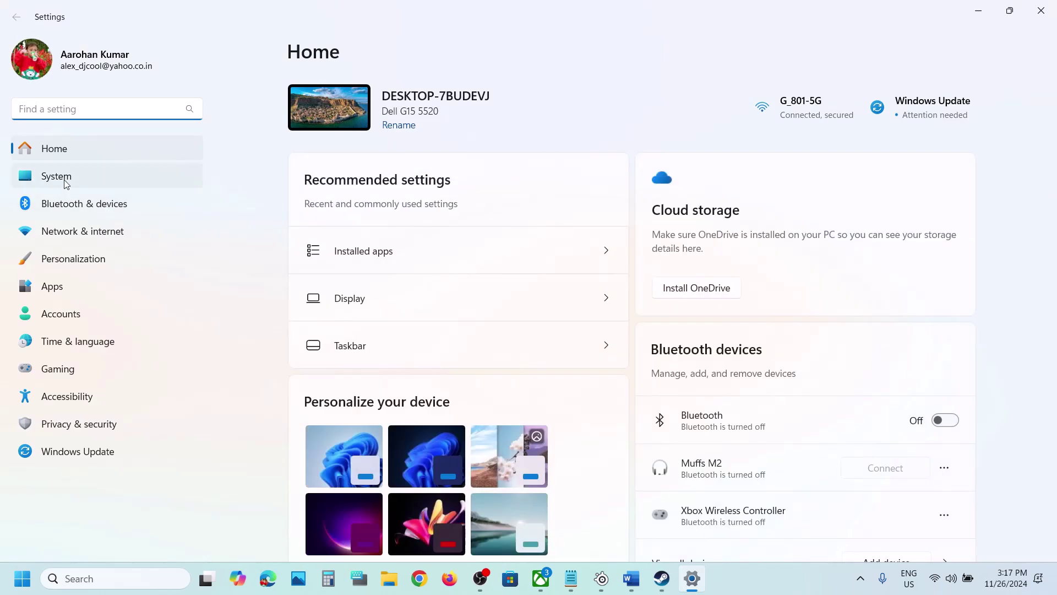
{"action": "left_click", "coordinate": [66, 183]}
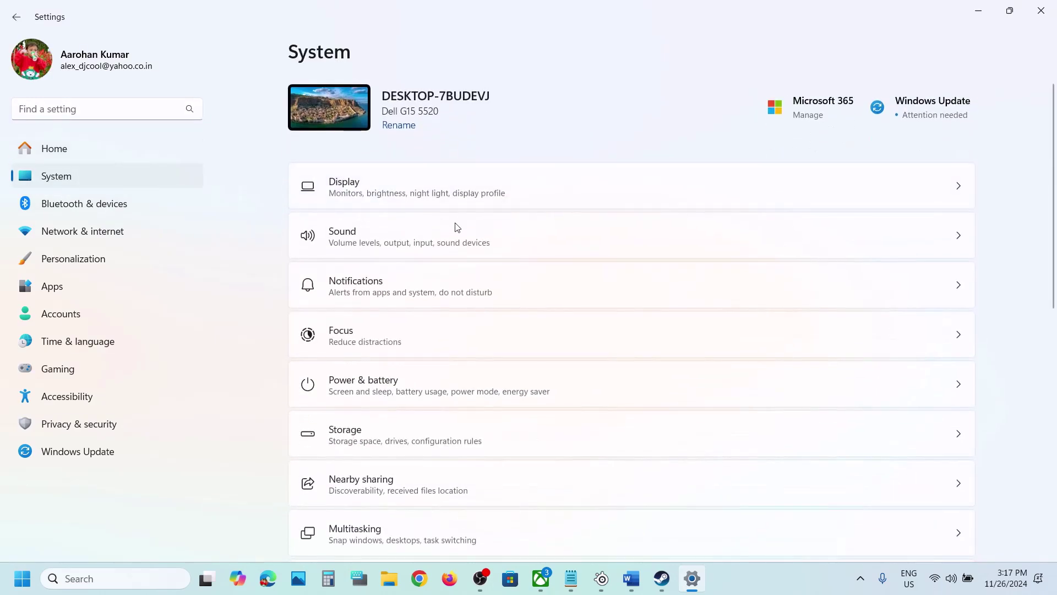
{"action": "left_click", "coordinate": [397, 190]}
{"action": "scroll", "coordinate": [361, 347], "scroll_direction": "down", "scroll_amount": 5}
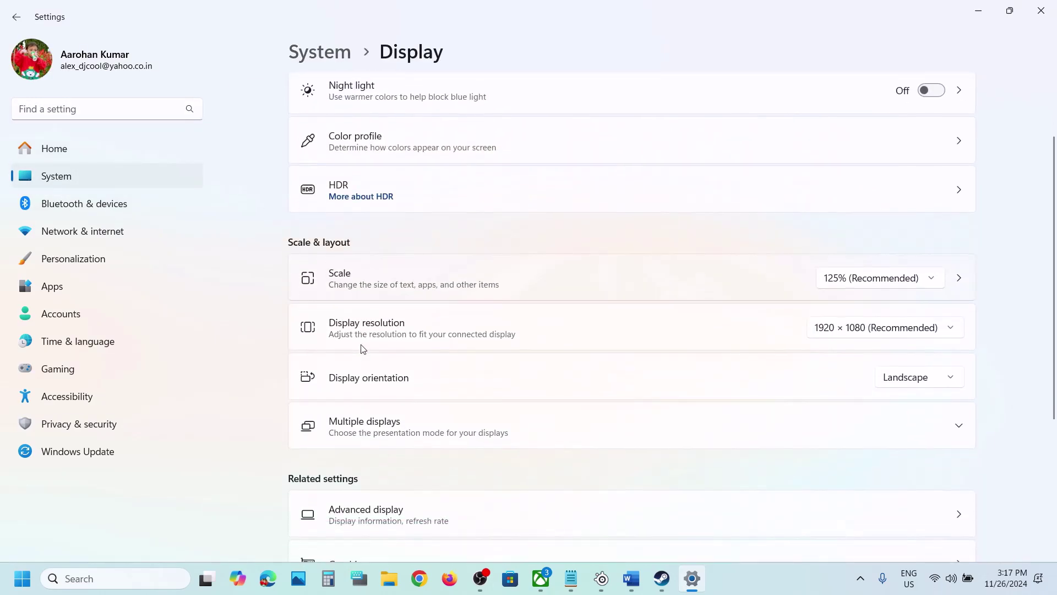
{"action": "scroll", "coordinate": [359, 416], "scroll_direction": "down", "scroll_amount": 2}
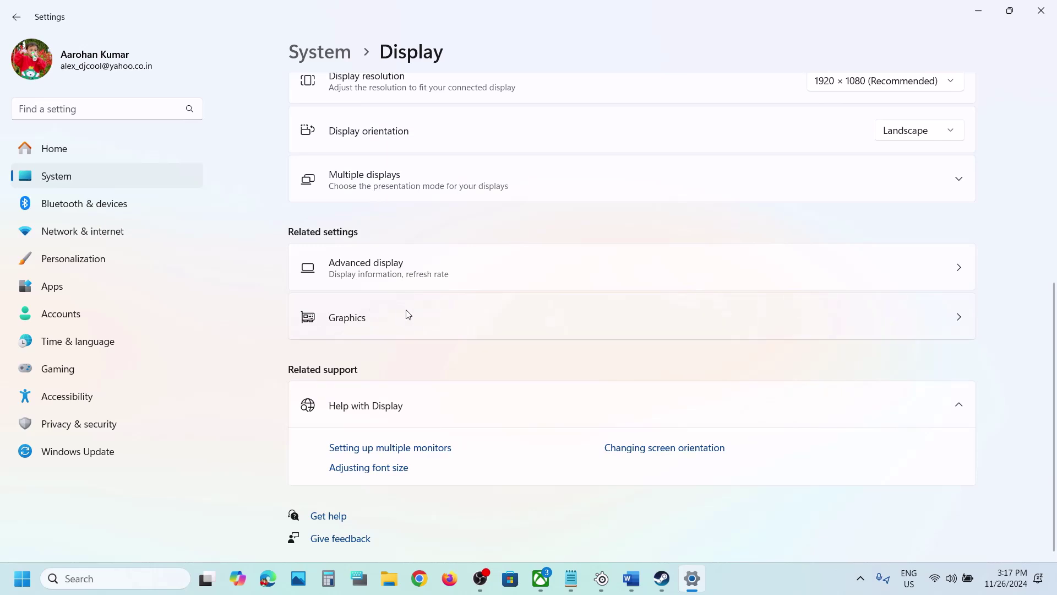
{"action": "left_click", "coordinate": [372, 324]}
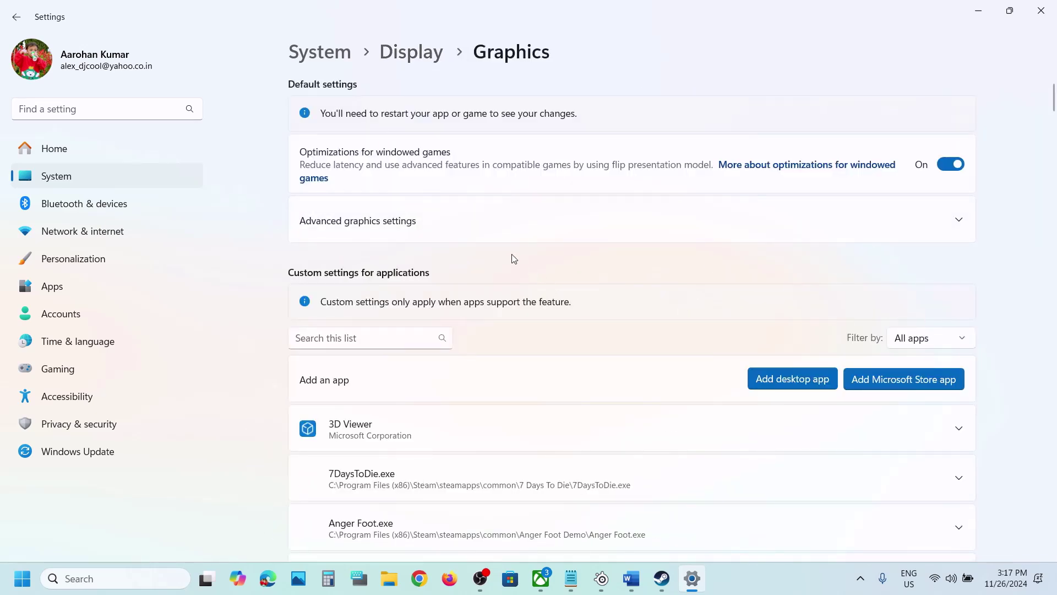
- Turn off Hardware-accelerated GPU scheduling in the advanced graphics settings and close Settings
{"action": "left_click", "coordinate": [959, 221]}
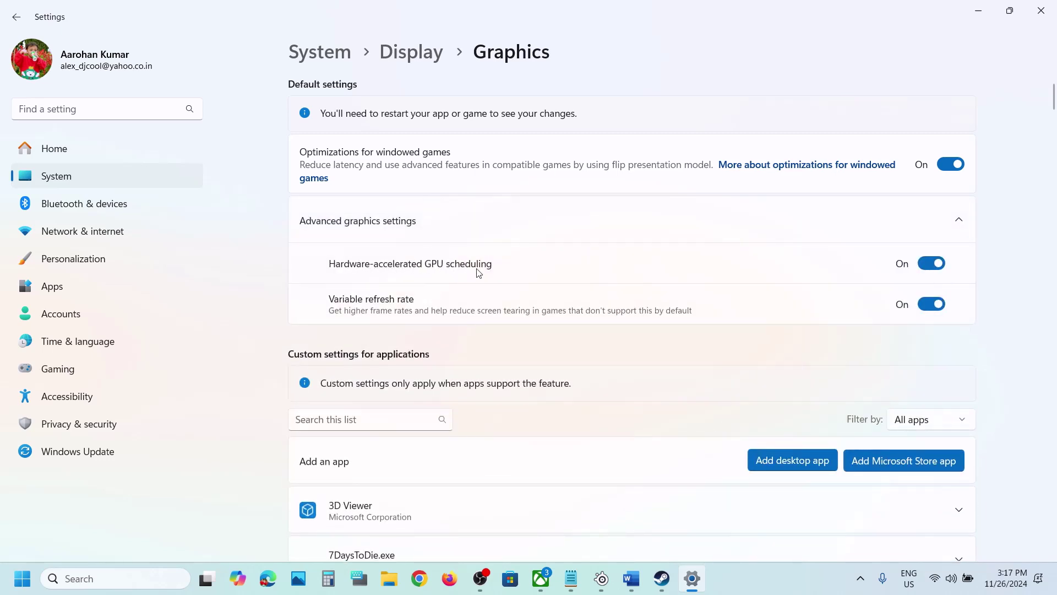
{"action": "left_click", "coordinate": [927, 265]}
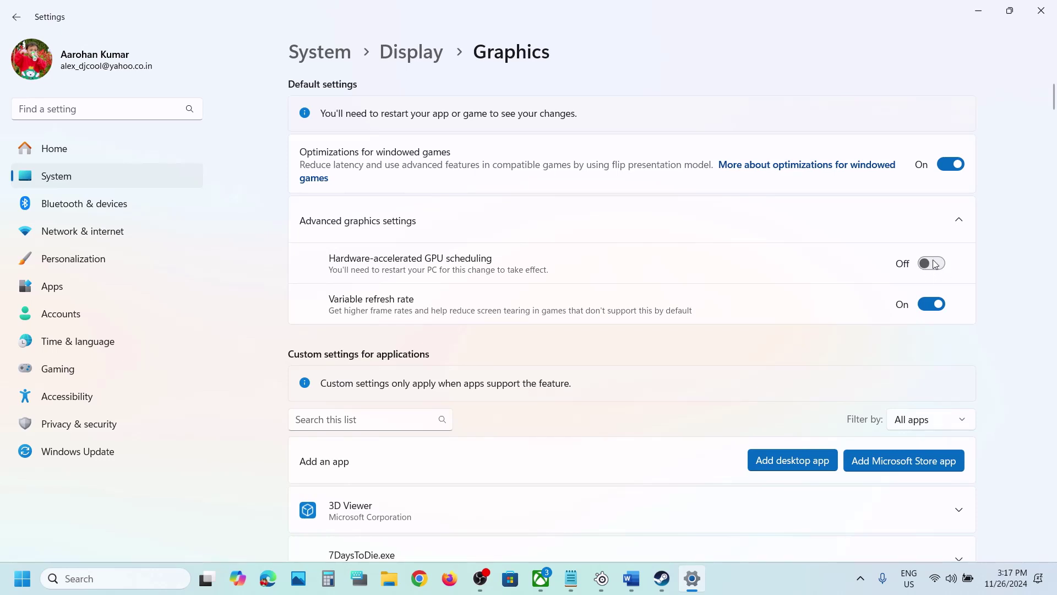
{"action": "left_click", "coordinate": [1048, 18]}
- Select skiplogos in the document's Step 4 and enter it as the Steam launch option for UNCHARTED: Legacy of Thieves Collection
{"action": "scroll", "coordinate": [506, 361], "scroll_direction": "down", "scroll_amount": 5}
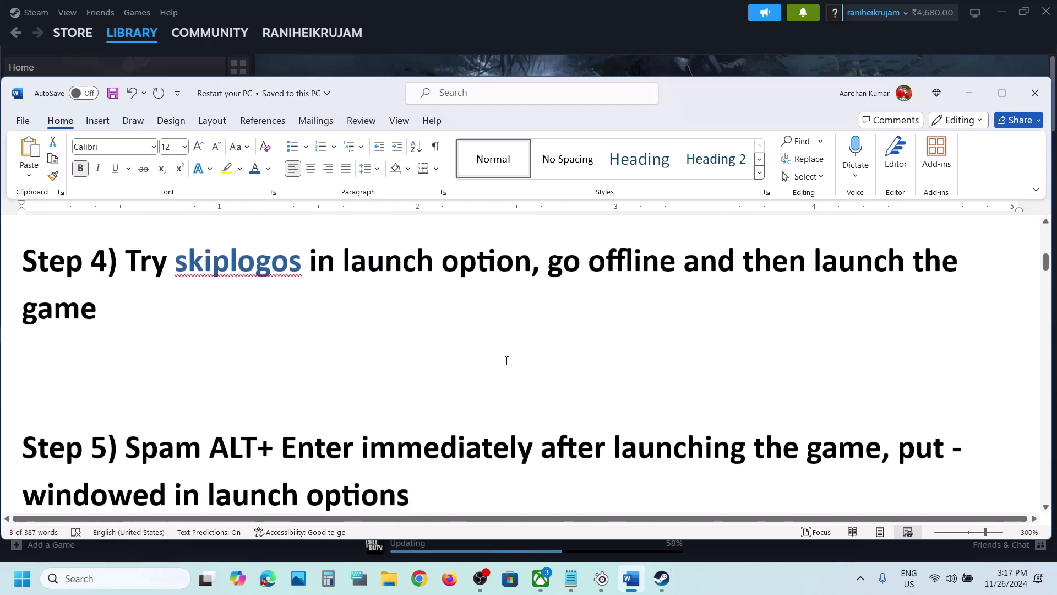
{"action": "scroll", "coordinate": [506, 361], "scroll_direction": "up", "scroll_amount": 1}
{"action": "double_click", "coordinate": [302, 310]}
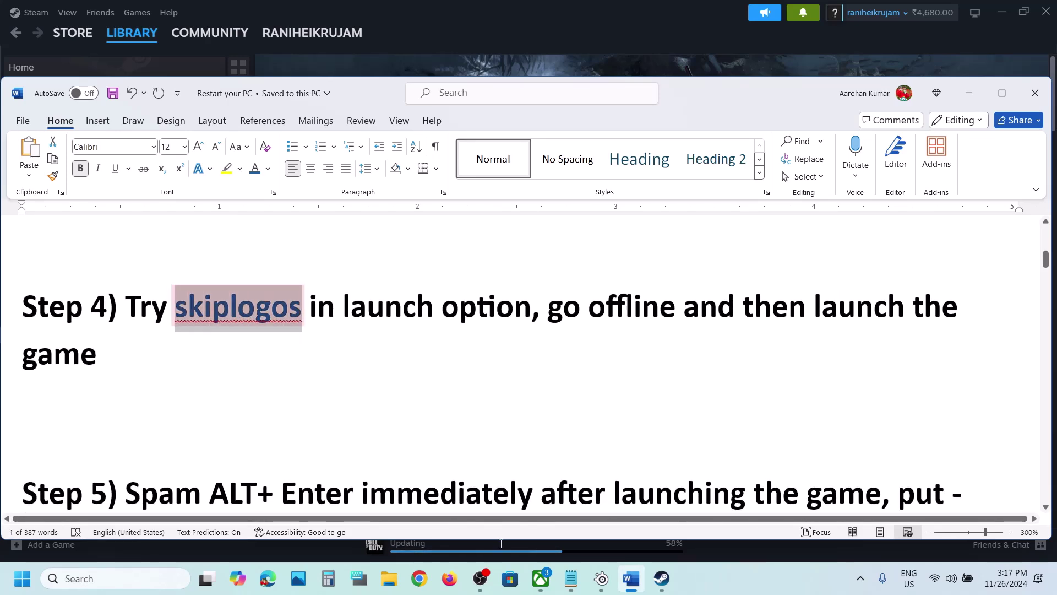
{"action": "left_click", "coordinate": [662, 578]}
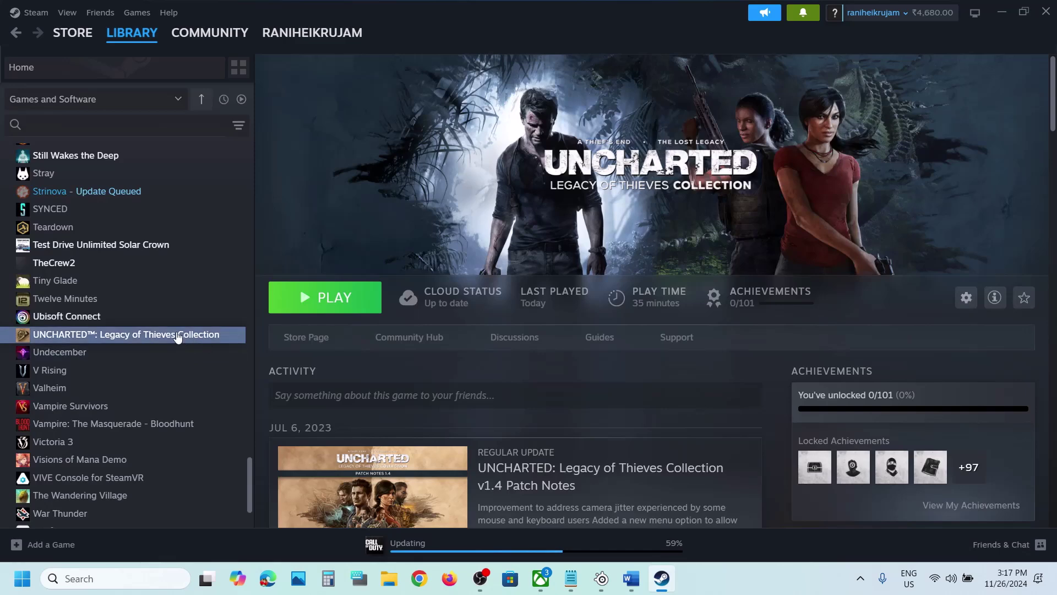
{"action": "right_click", "coordinate": [177, 336]}
{"action": "left_click", "coordinate": [220, 439]}
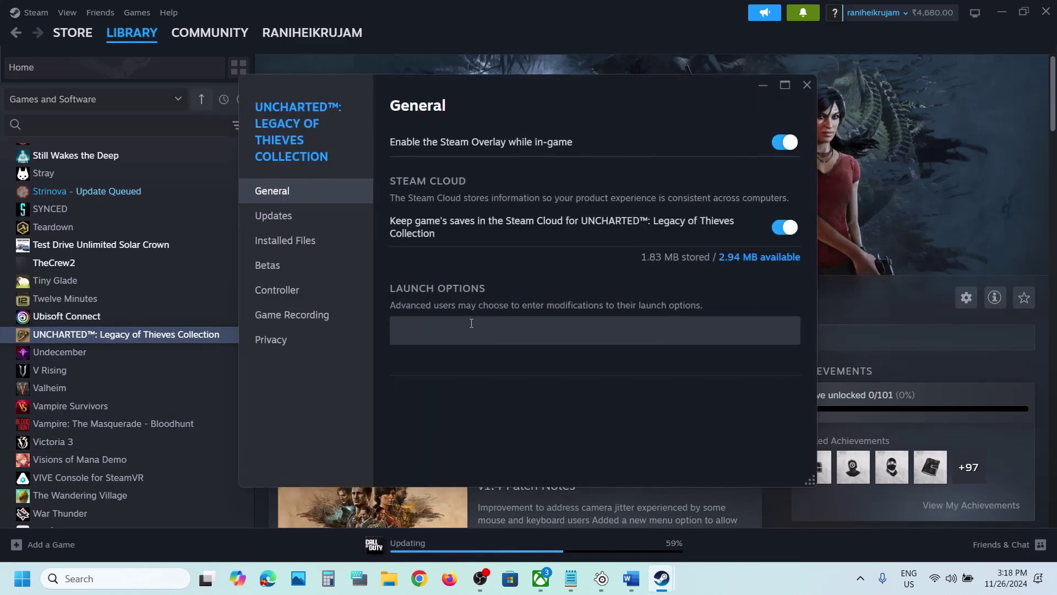
{"action": "left_click", "coordinate": [471, 323]}
{"action": "left_click", "coordinate": [457, 380]}
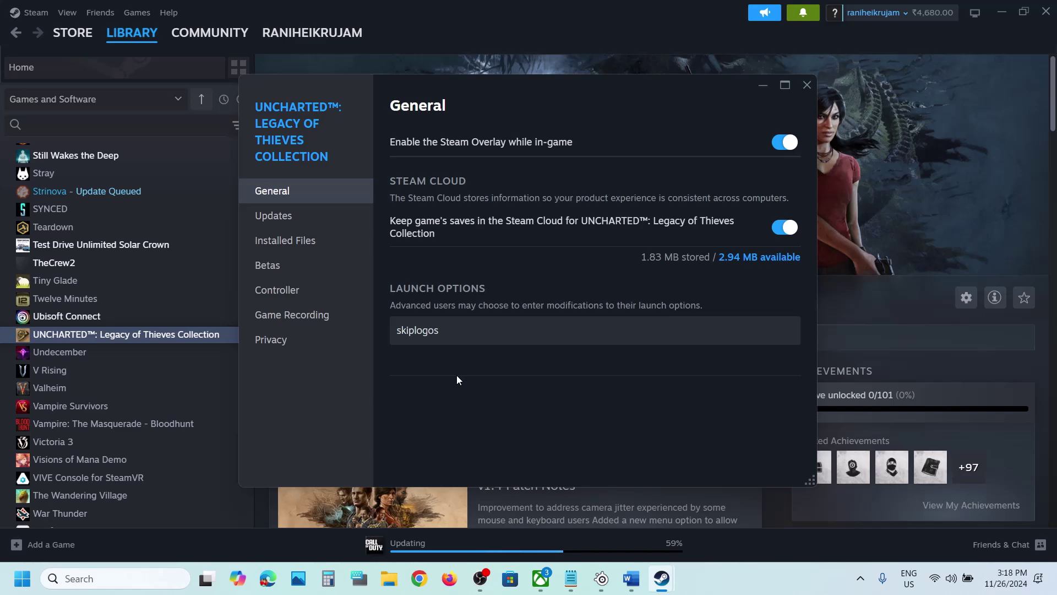
{"action": "left_click", "coordinate": [807, 84]}
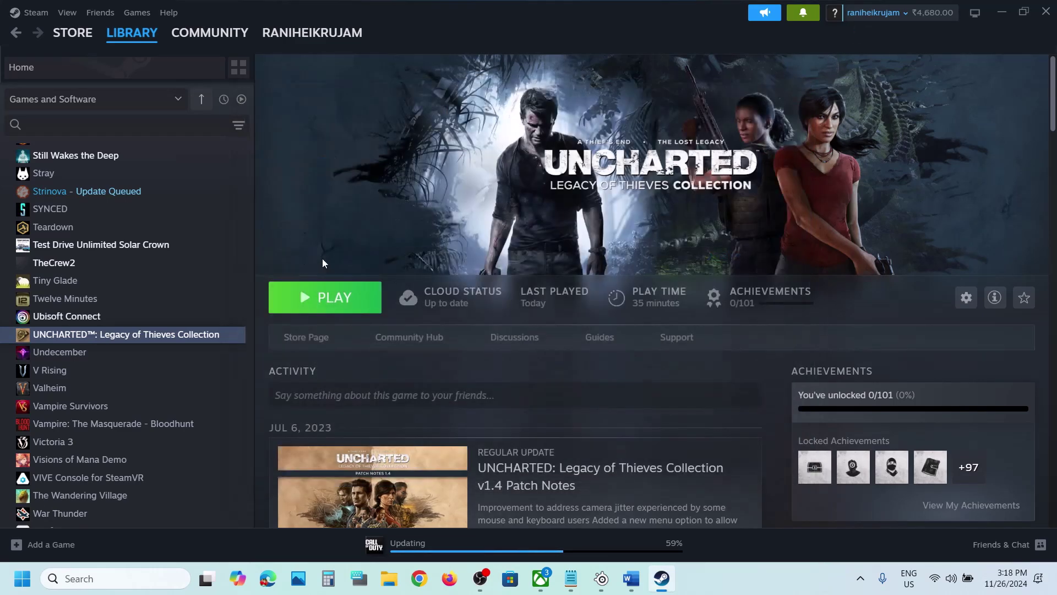
- Reopen the properties of UNCHARTED: Legacy of Thieves Collection to check its launch options, and close them
{"action": "right_click", "coordinate": [205, 338]}
{"action": "left_click", "coordinate": [238, 442]}
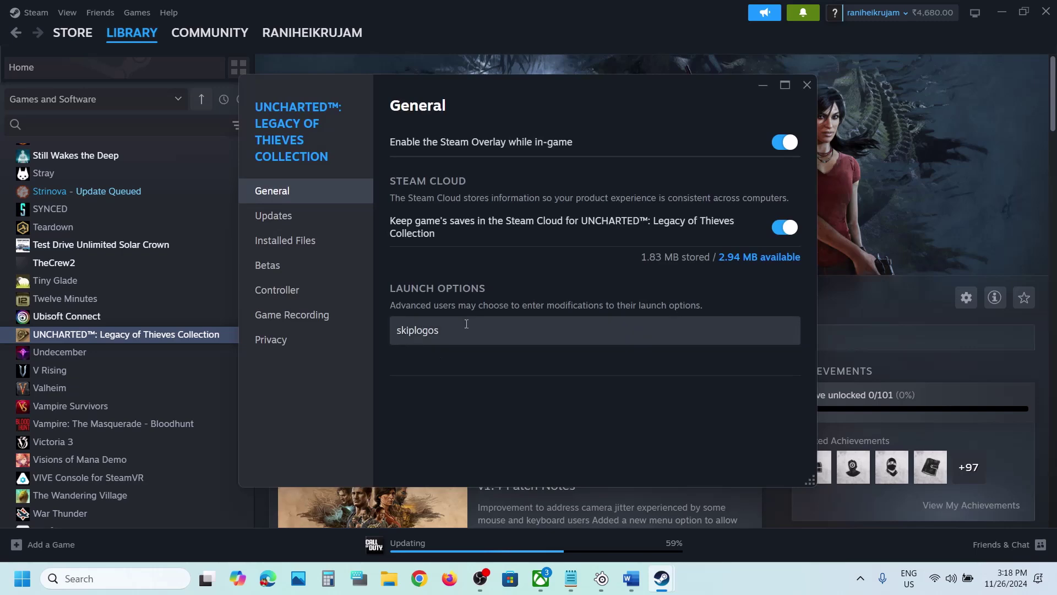
{"action": "left_click", "coordinate": [807, 85]}
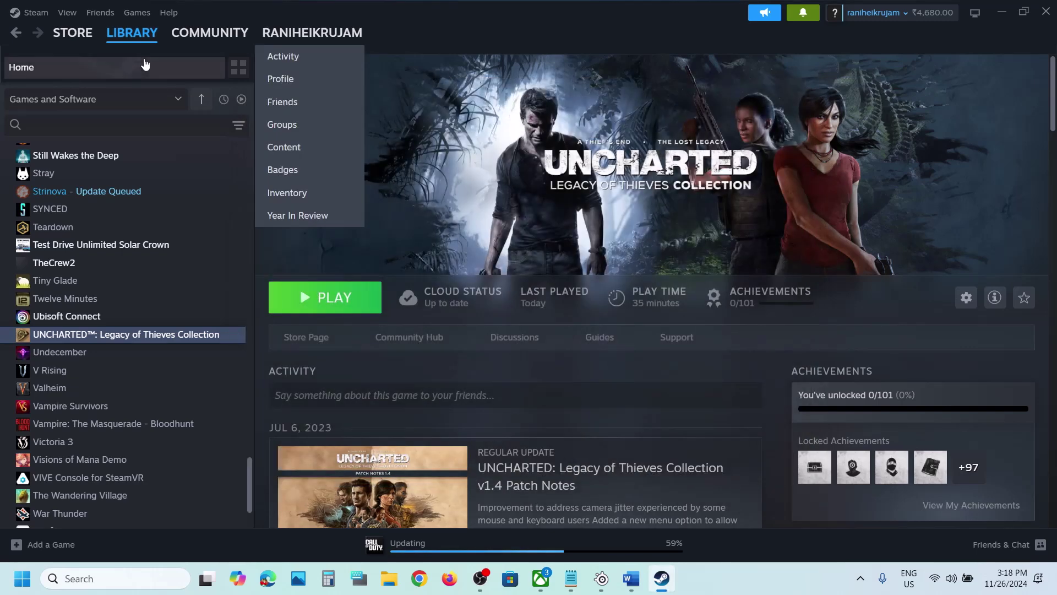
- Look at the Go Offline option in Steam without choosing it
{"action": "left_click", "coordinate": [36, 13]}
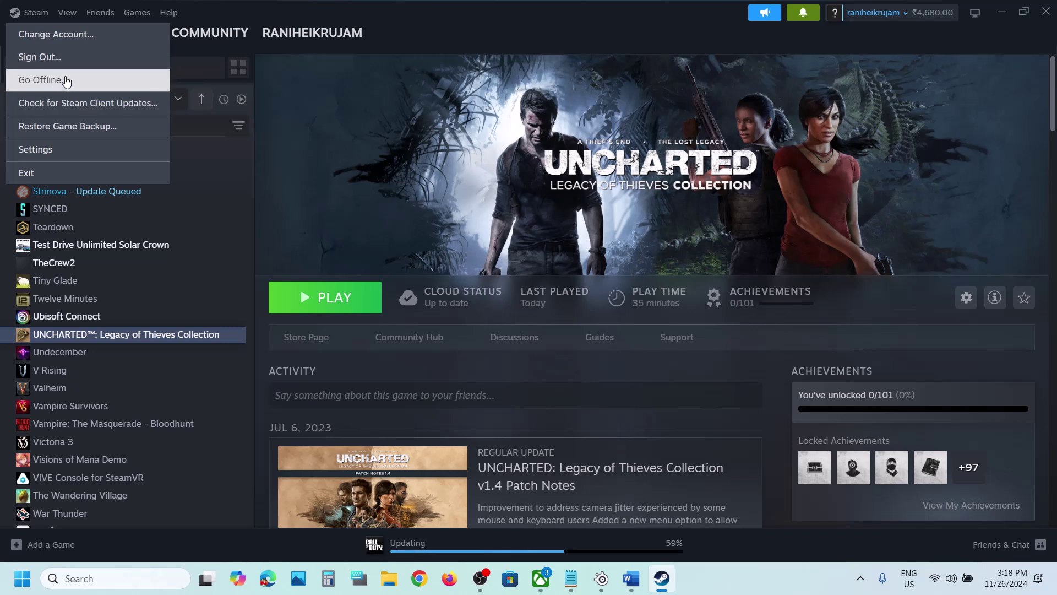
{"action": "left_click", "coordinate": [414, 197]}
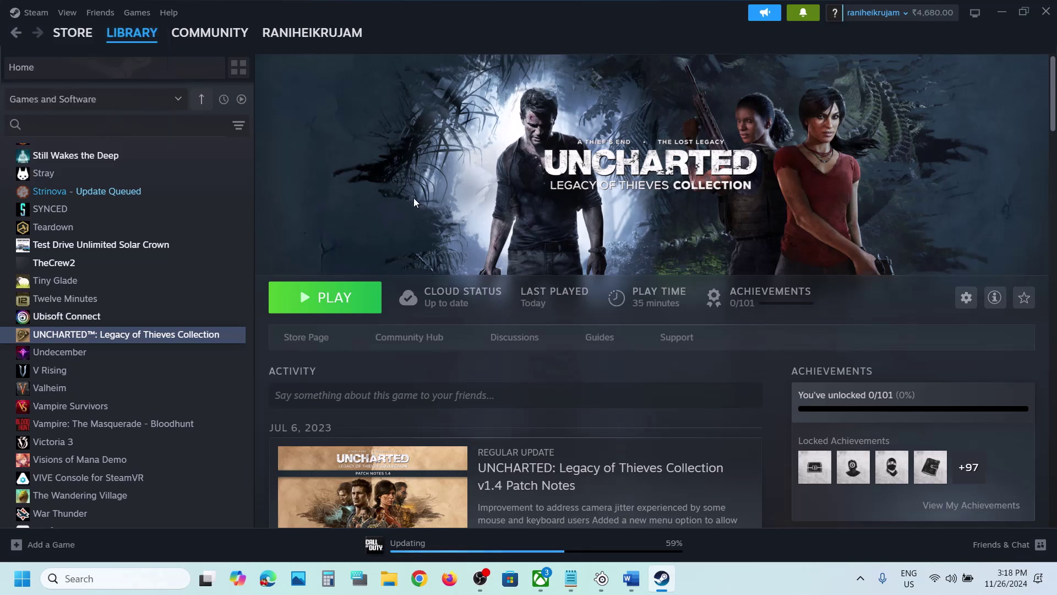
- Remove skiplogos from the launch options of UNCHARTED: Legacy of Thieves Collection and close its properties
{"action": "right_click", "coordinate": [186, 343]}
{"action": "left_click", "coordinate": [223, 442]}
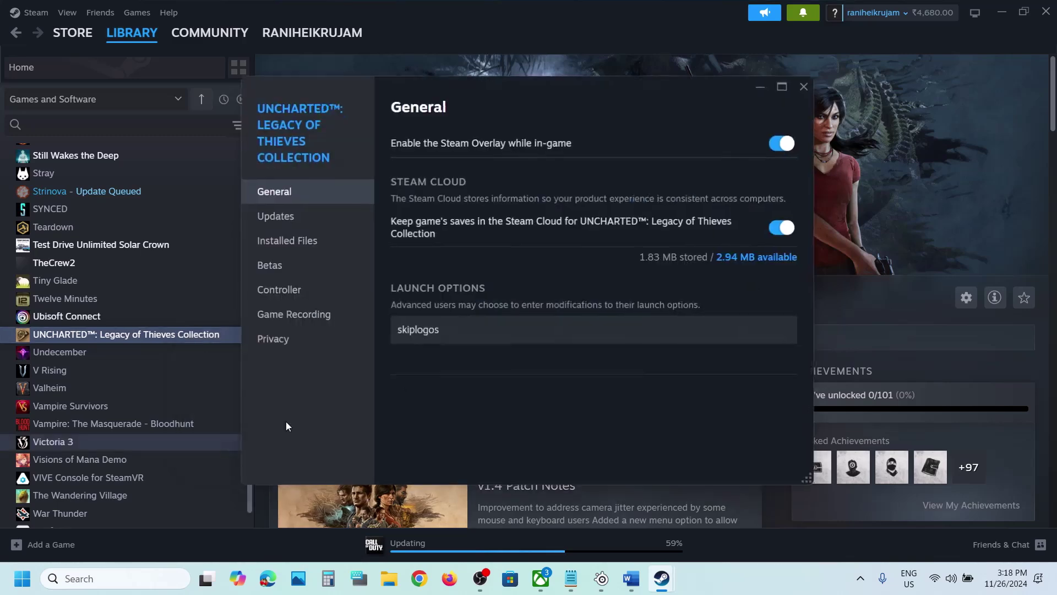
{"action": "left_click", "coordinate": [551, 330]}
{"action": "key", "text": "ctrl+a"}
{"action": "key", "text": "BackSpace"}
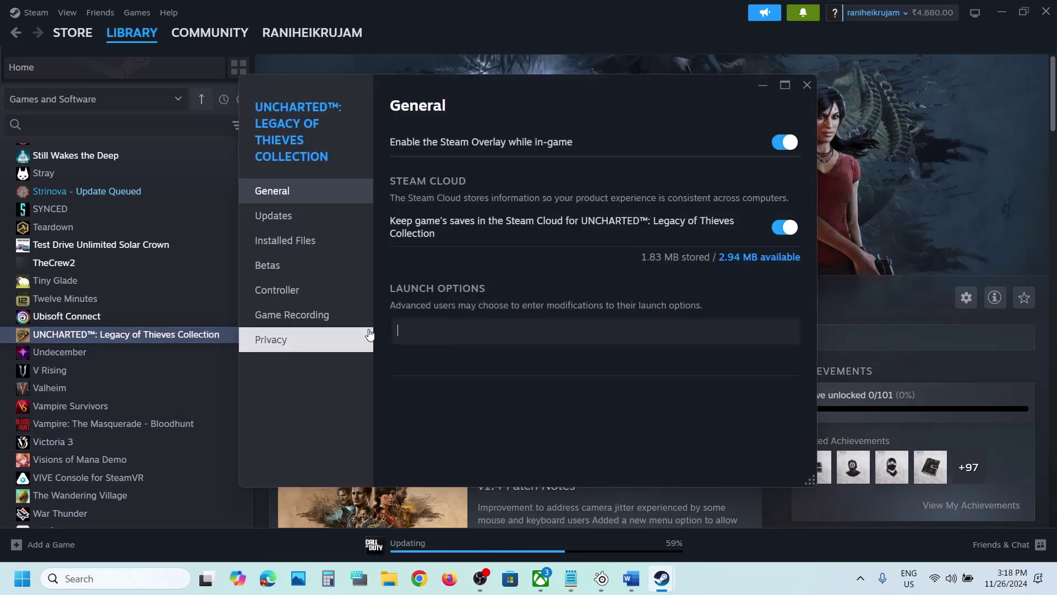
{"action": "left_click", "coordinate": [806, 84]}
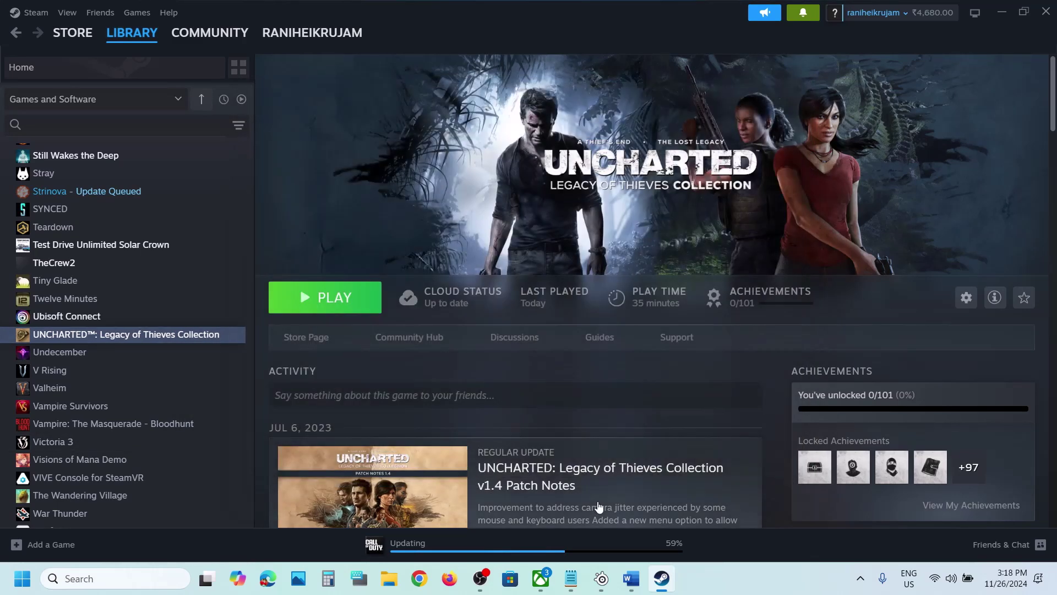
- Switch to the Word document and read Step 5 about spamming ALT+Enter after launch and the -windowed launch option
{"action": "left_click", "coordinate": [630, 577]}
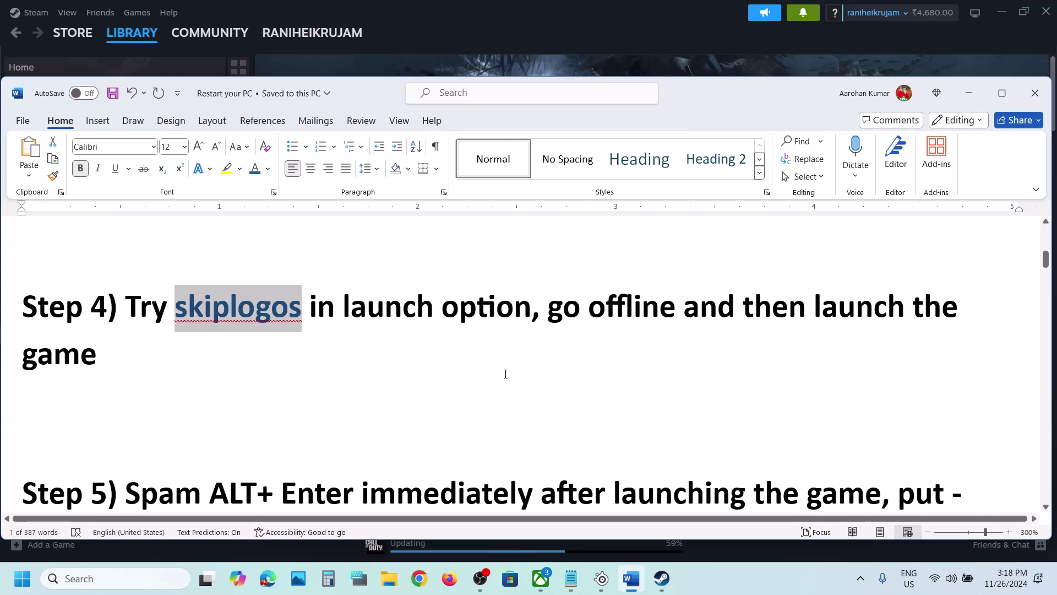
{"action": "scroll", "coordinate": [505, 374], "scroll_direction": "down", "scroll_amount": 3}
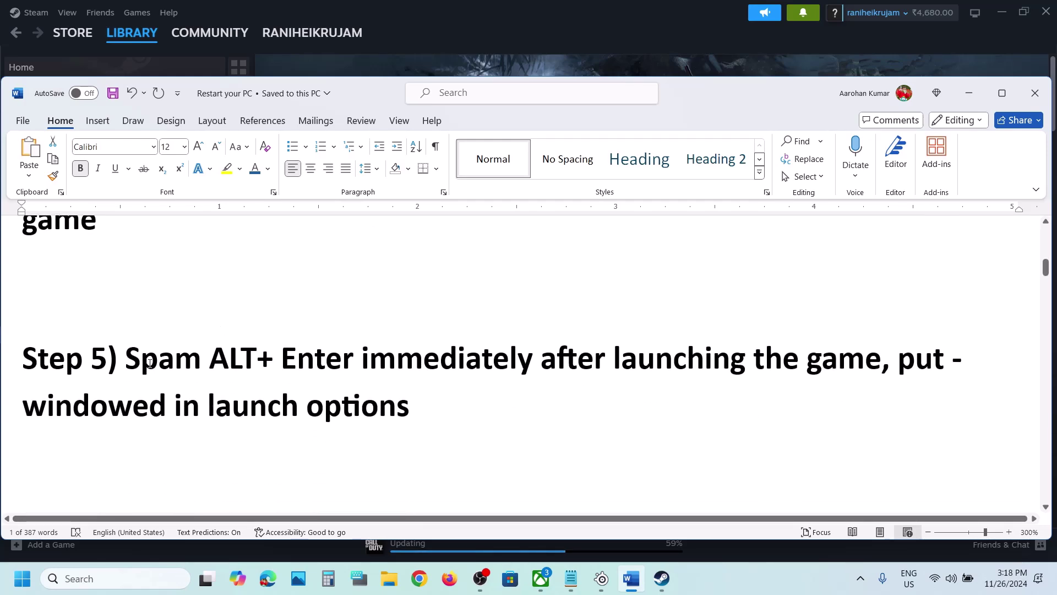
{"action": "left_click_drag", "start_coordinate": [127, 358], "coordinate": [750, 359]}
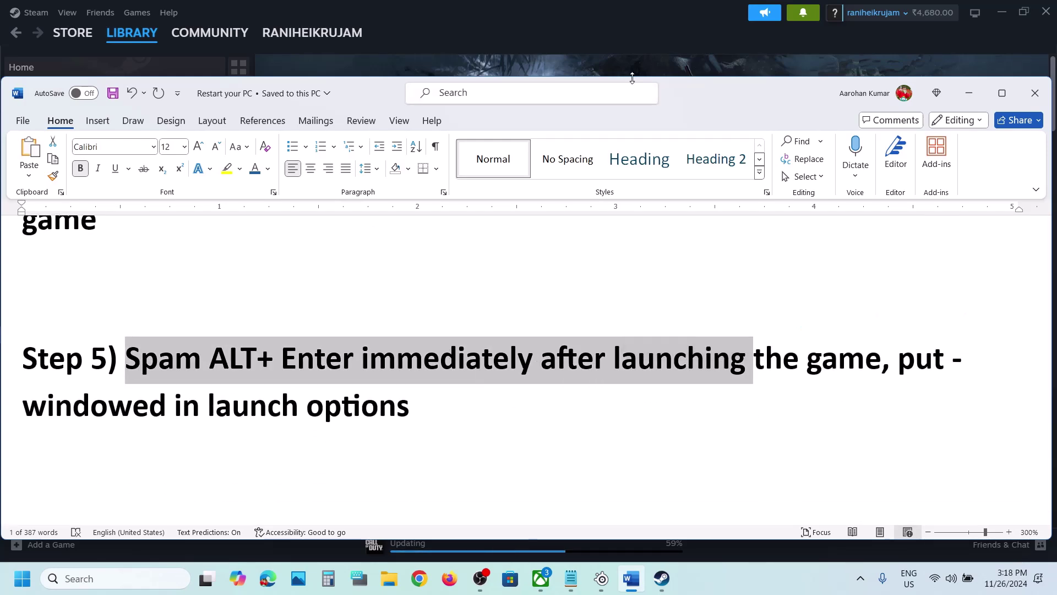
{"action": "left_click", "coordinate": [605, 24]}
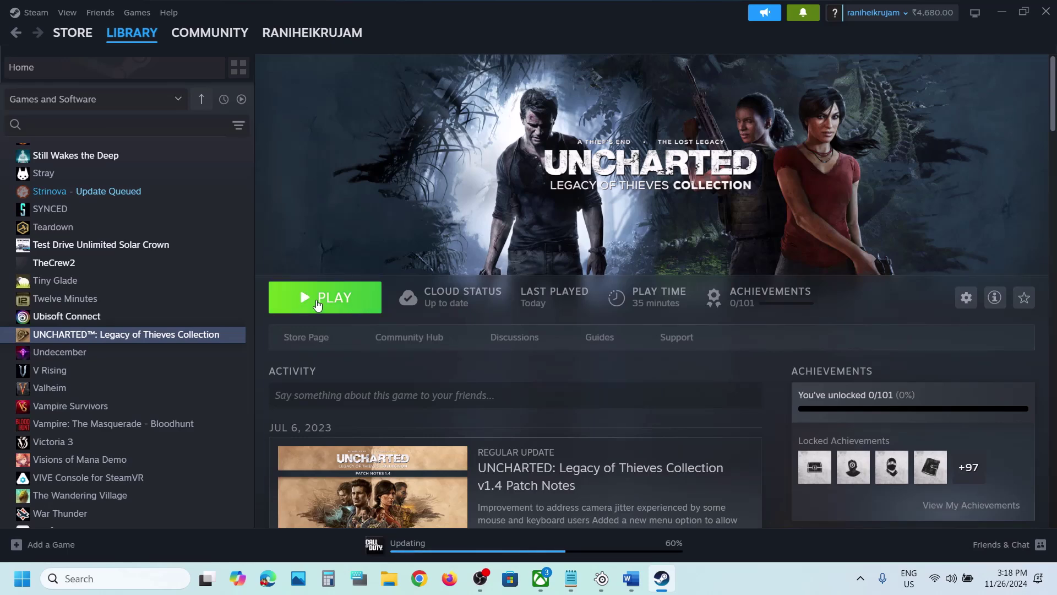
{"action": "left_click", "coordinate": [631, 578]}
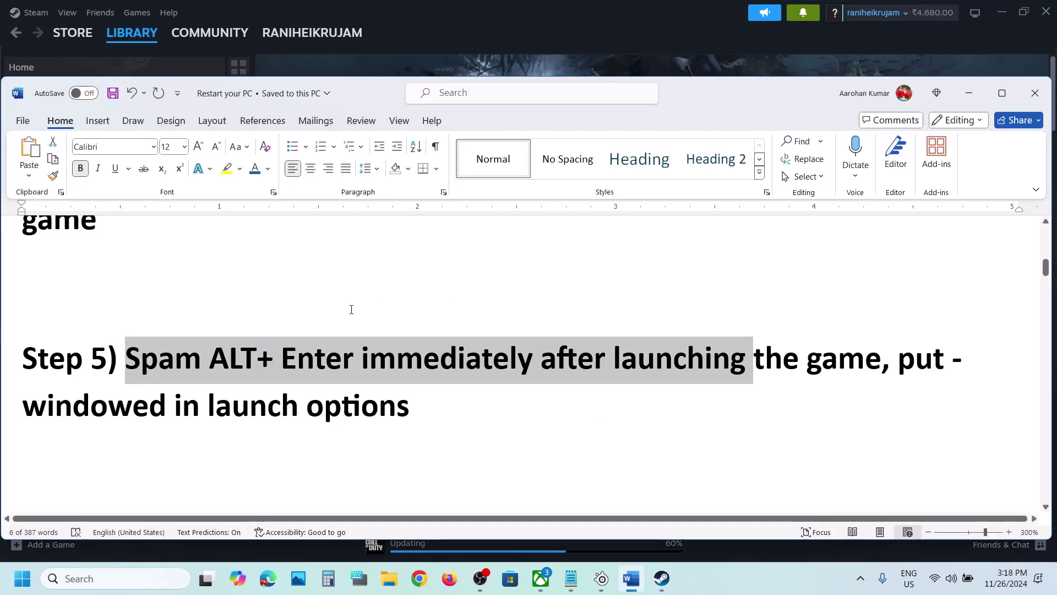
{"action": "left_click", "coordinate": [256, 361]}
{"action": "left_click_drag", "start_coordinate": [256, 362], "coordinate": [805, 361]}
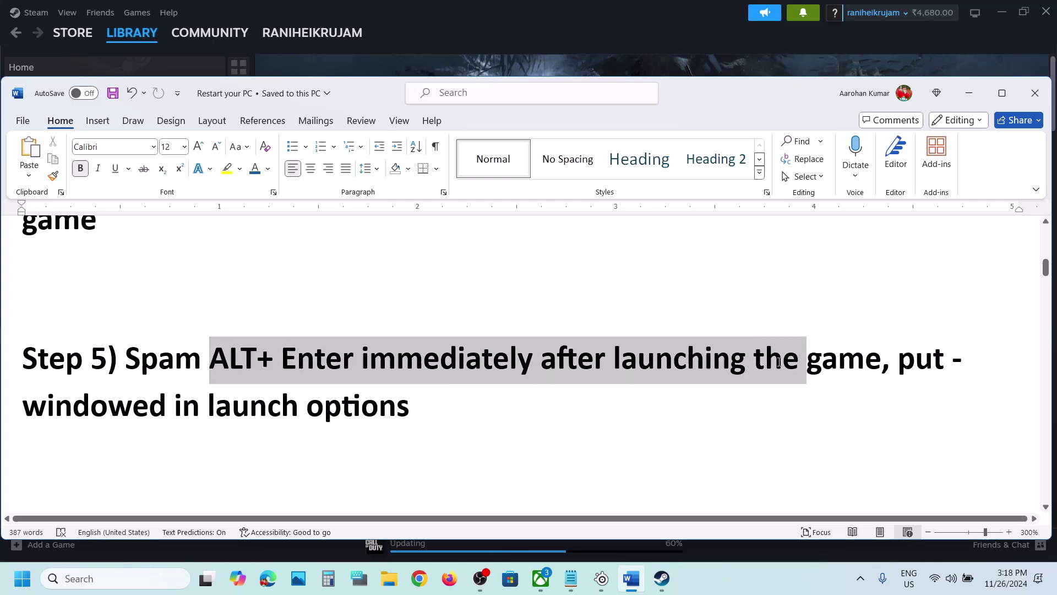
{"action": "left_click", "coordinate": [586, 424]}
- Switch to Steam and enter -windowed as the launch option for UNCHARTED: Legacy of Thieves Collection
{"action": "left_click", "coordinate": [540, 49]}
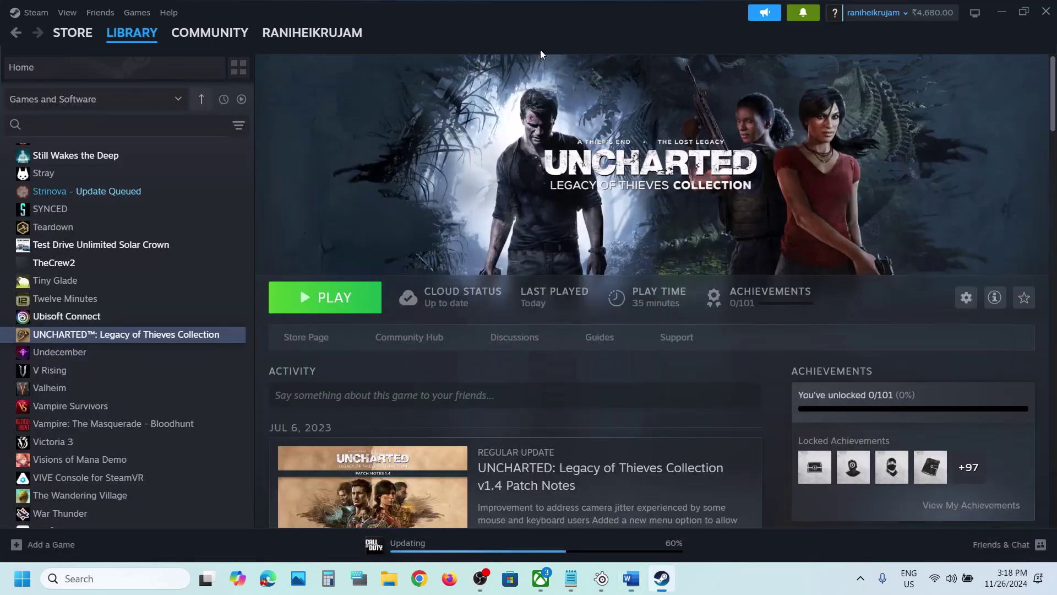
{"action": "right_click", "coordinate": [152, 341]}
{"action": "left_click", "coordinate": [184, 441]}
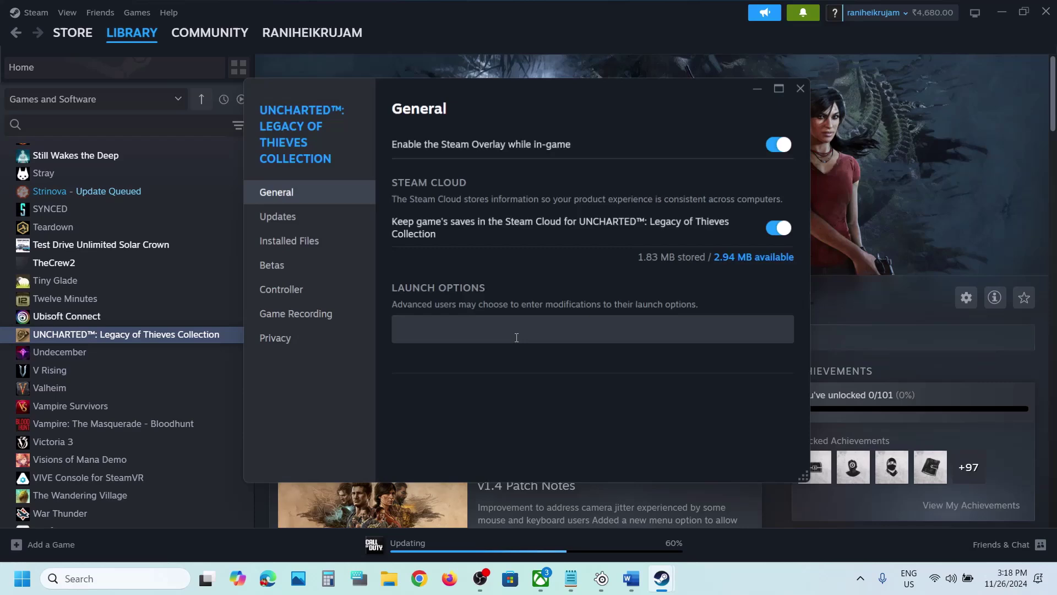
{"action": "left_click", "coordinate": [474, 327]}
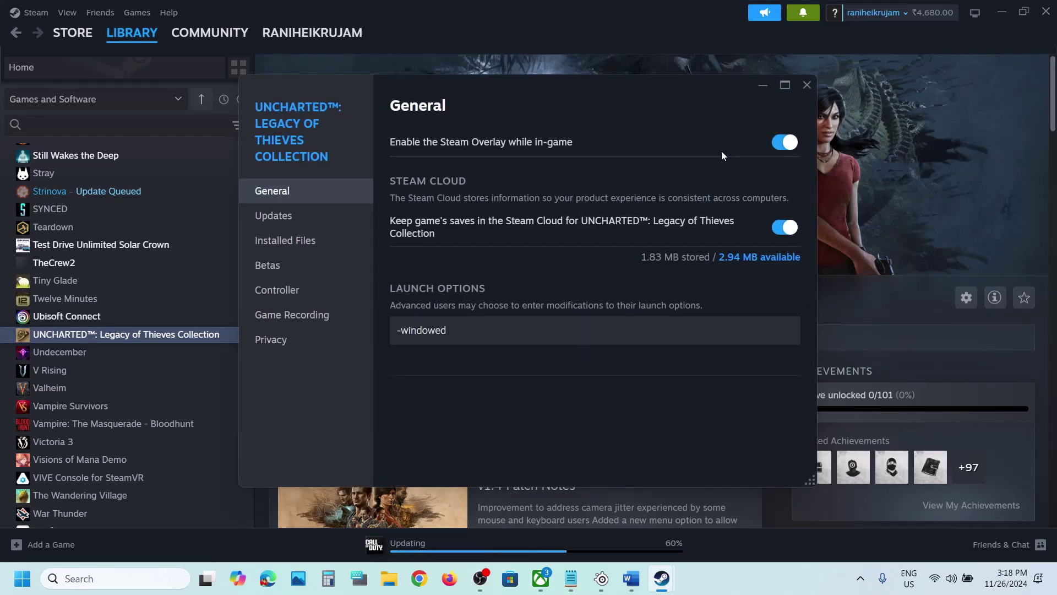
{"action": "left_click", "coordinate": [803, 84]}
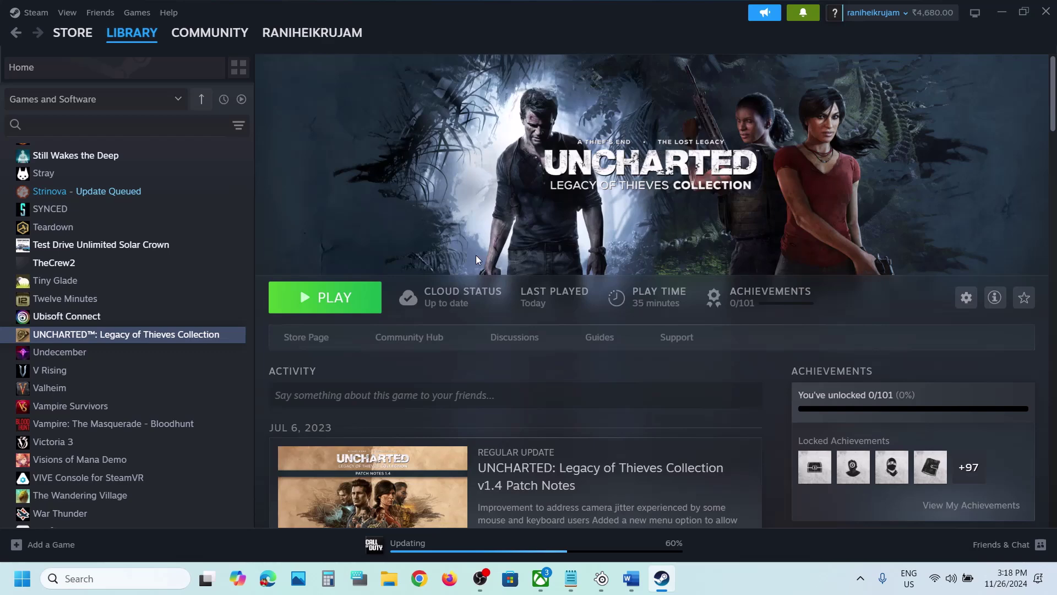
- Clear -windowed from the launch options of UNCHARTED: Legacy of Thieves Collection and close its properties
{"action": "right_click", "coordinate": [201, 345]}
{"action": "left_click", "coordinate": [261, 445]}
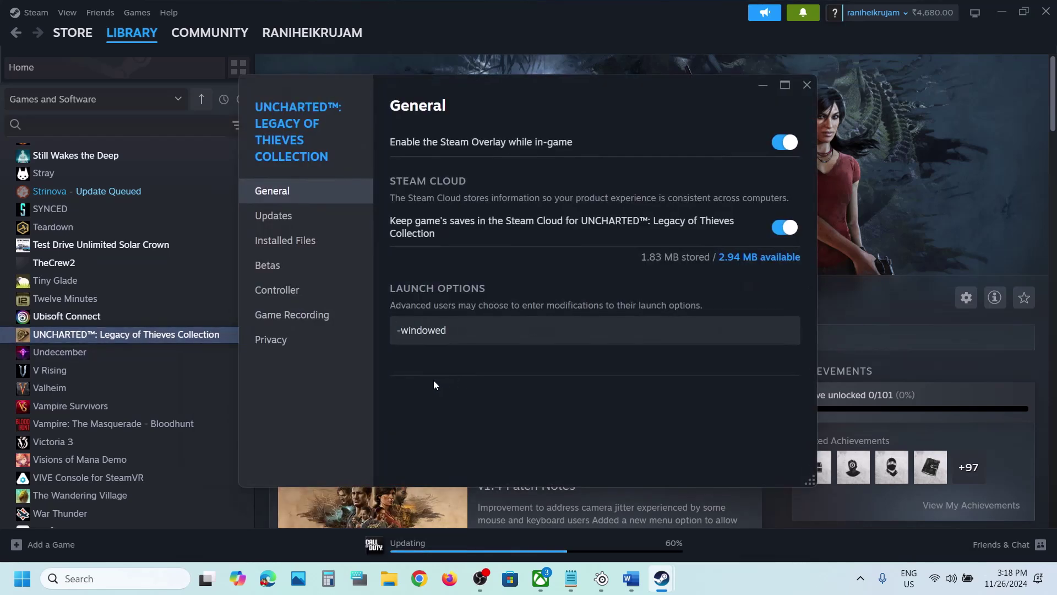
{"action": "key", "text": "ctrl+a"}
{"action": "key", "text": "BackSpace"}
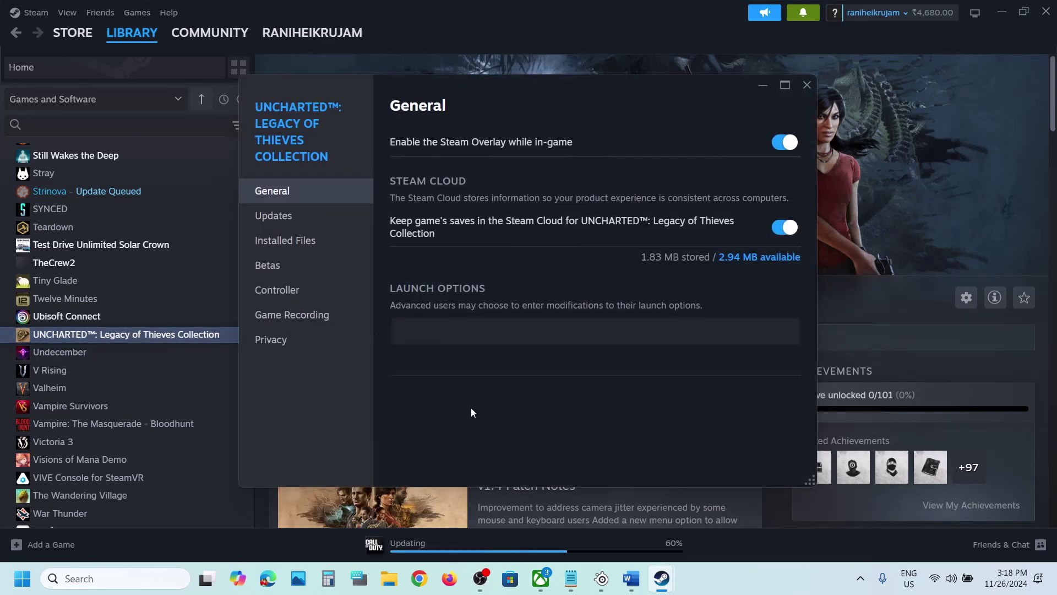
{"action": "left_click", "coordinate": [807, 86]}
- Switch to the Word document and read Step 6 about rolling back the graphics driver
{"action": "key", "text": "alt+Tab"}
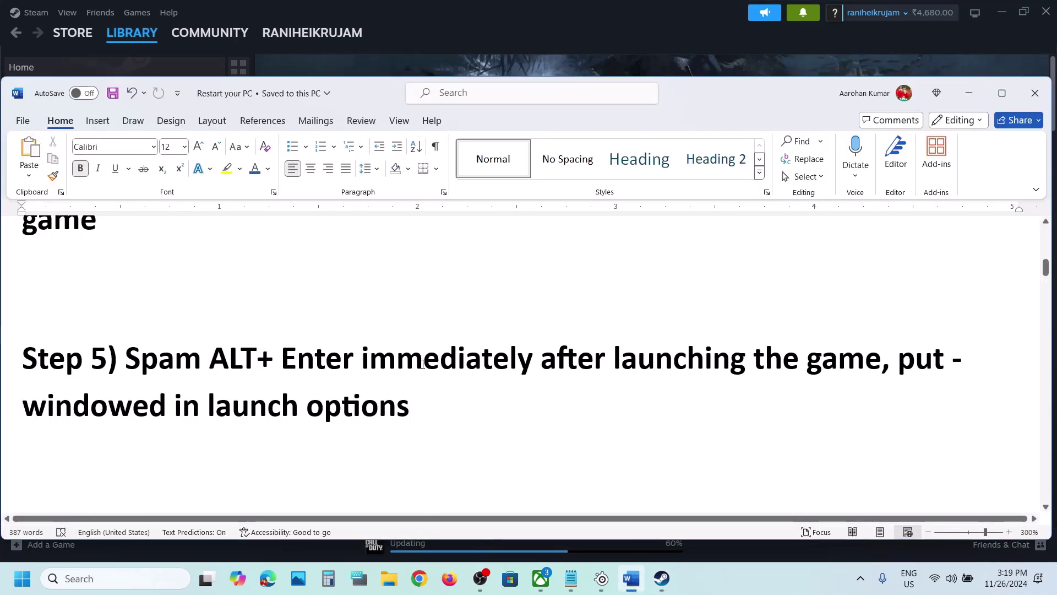
{"action": "scroll", "coordinate": [422, 364], "scroll_direction": "down", "scroll_amount": 6}
{"action": "scroll", "coordinate": [422, 364], "scroll_direction": "up", "scroll_amount": 4}
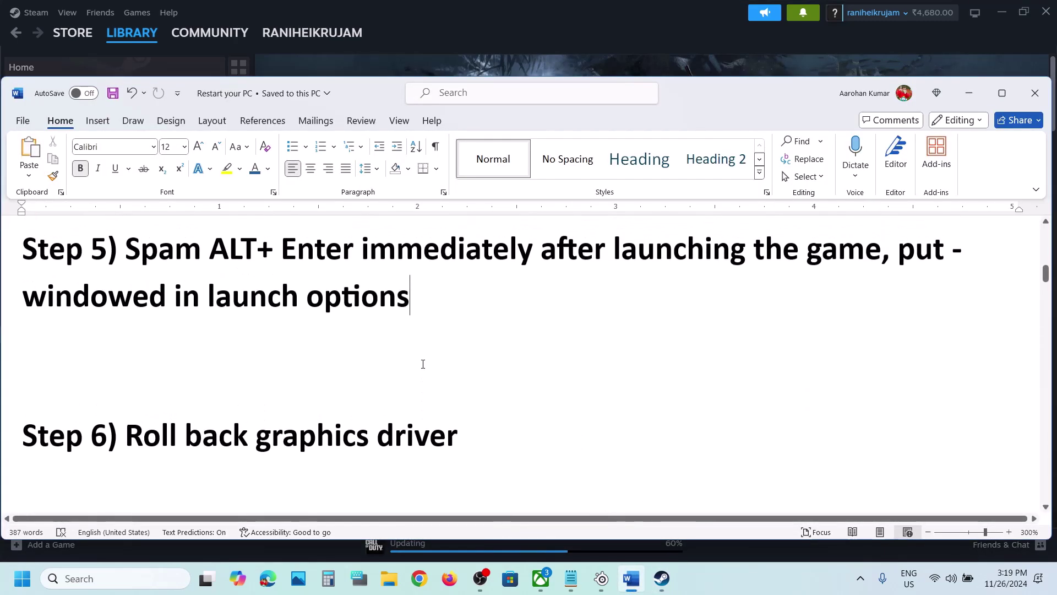
{"action": "left_click_drag", "start_coordinate": [135, 435], "coordinate": [470, 430]}
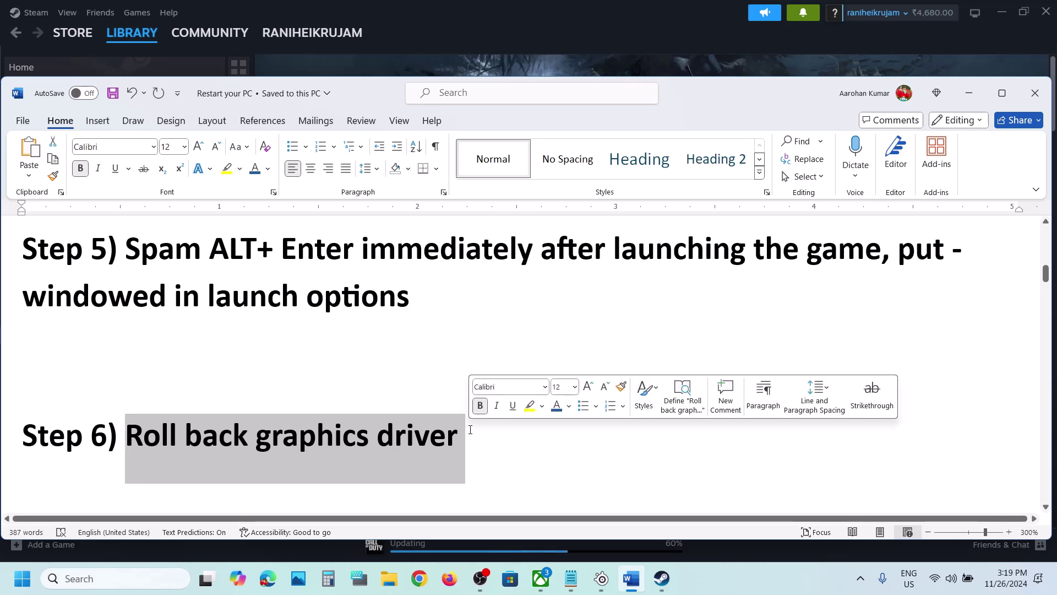
- Copy the NVIDIA GeForce drivers link from the document's Step 7 and open it in Chrome
{"action": "scroll", "coordinate": [470, 429], "scroll_direction": "down", "scroll_amount": 5}
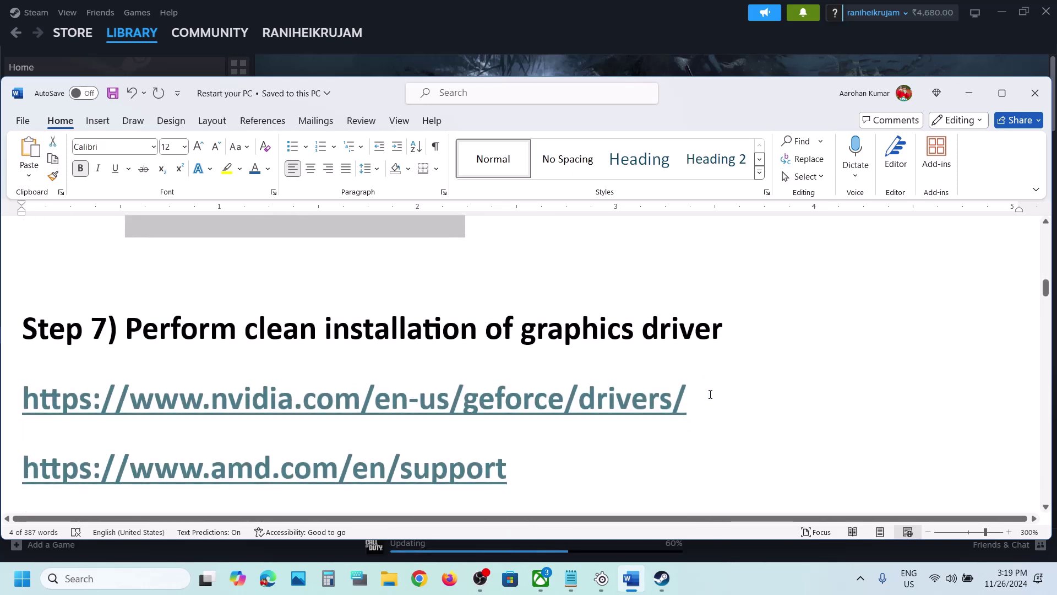
{"action": "triple_click", "coordinate": [585, 386]}
{"action": "key", "text": "ctrl+c"}
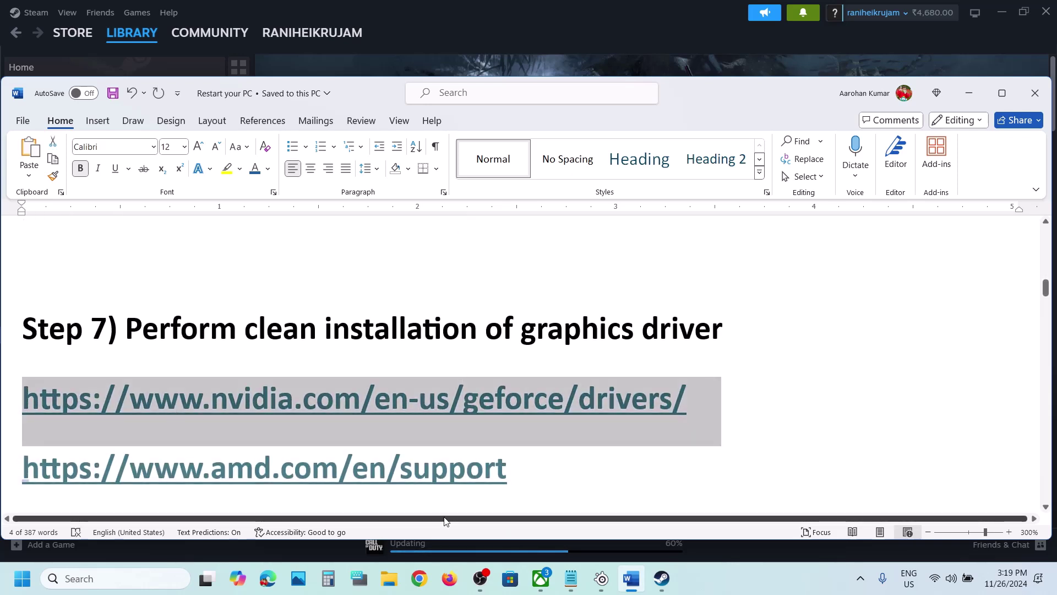
{"action": "left_click", "coordinate": [419, 579]}
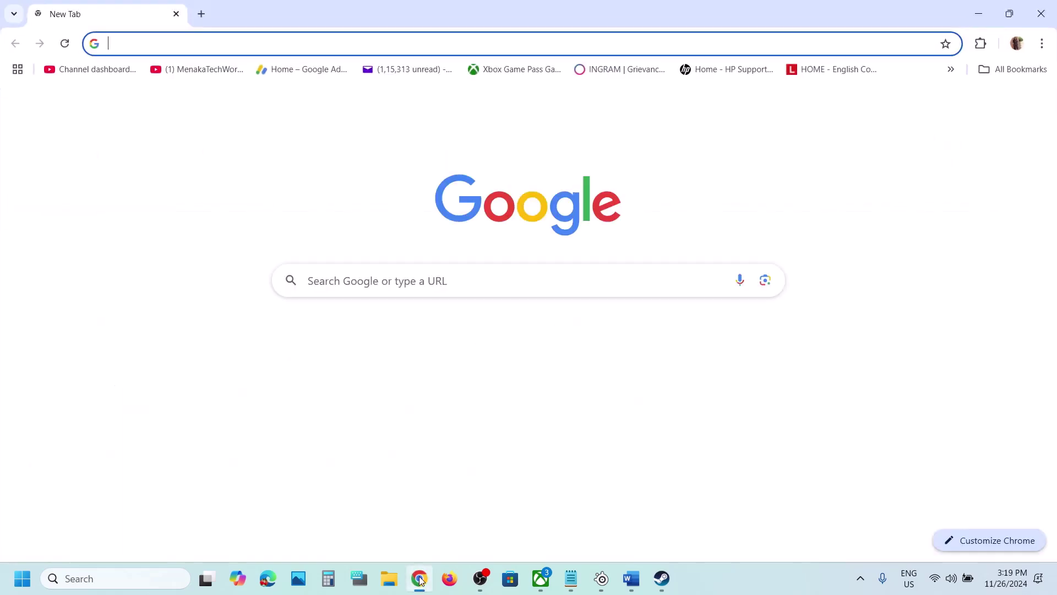
{"action": "key", "text": "ctrl+v"}
{"action": "key", "text": "Return"}
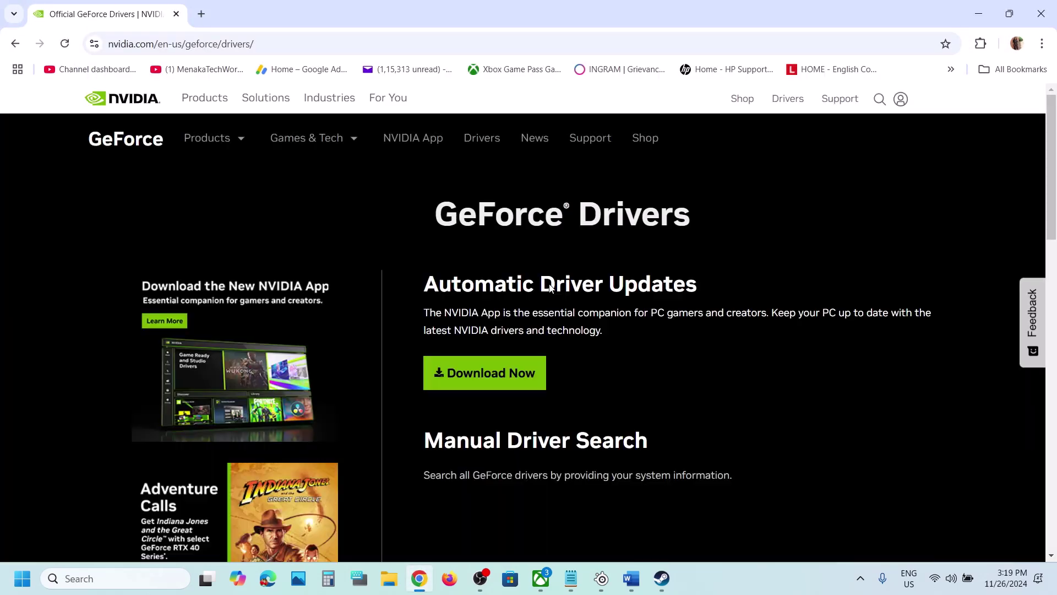
- Run a manual driver search for GeForce RTX 30 Series (Notebooks), GeForce RTX 3050 Laptop GPU, on Windows 11
{"action": "scroll", "coordinate": [549, 283], "scroll_direction": "down", "scroll_amount": 5}
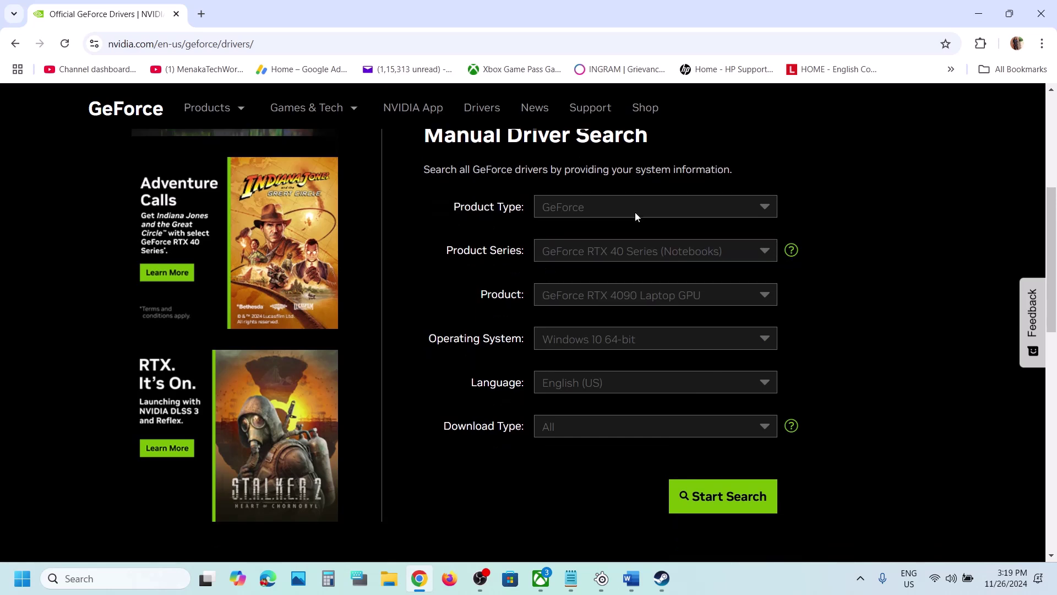
{"action": "left_click", "coordinate": [641, 264]}
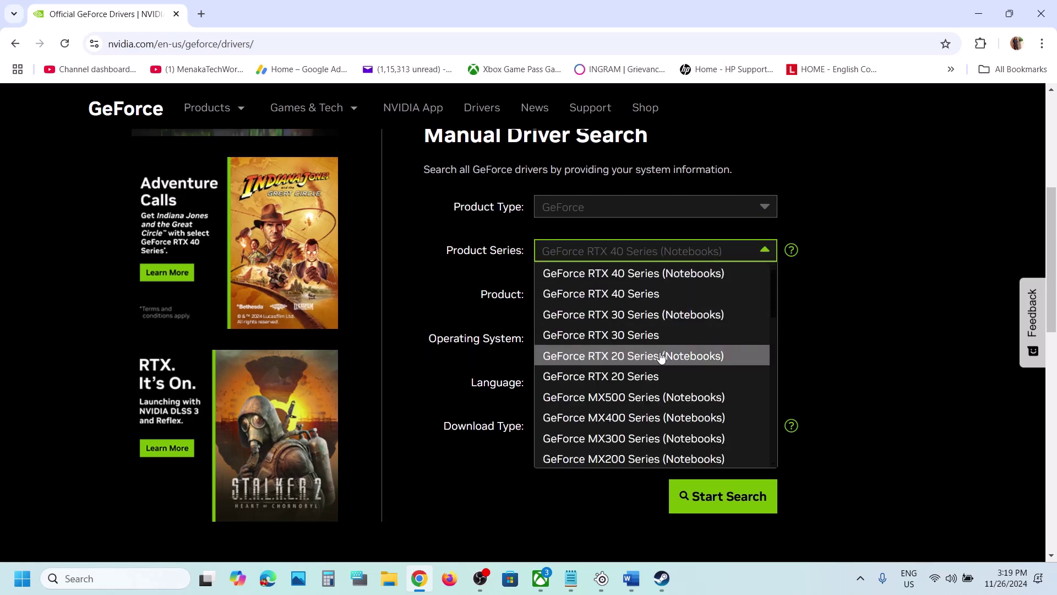
{"action": "left_click", "coordinate": [661, 314]}
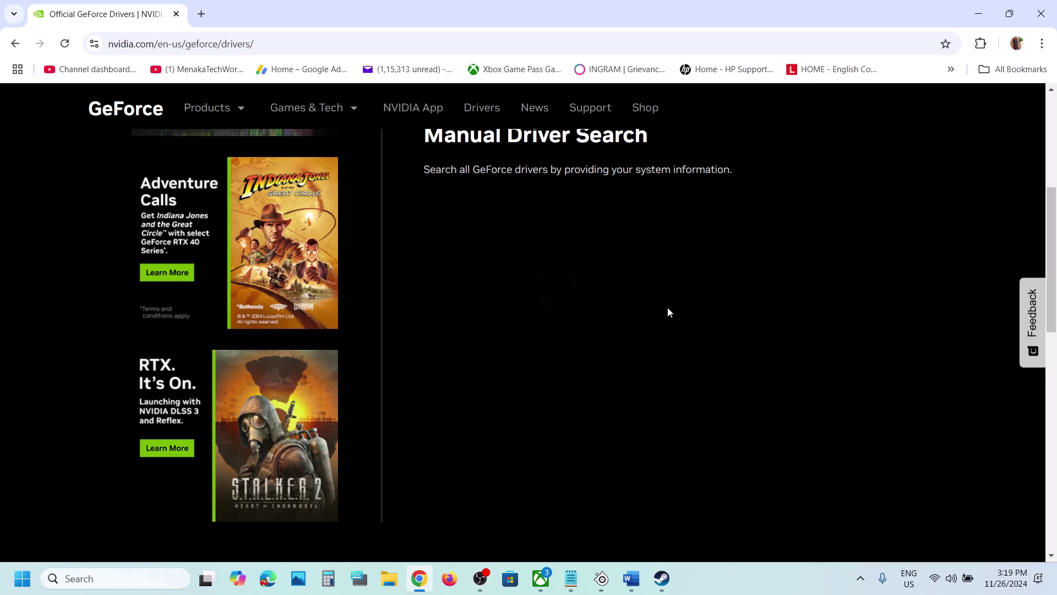
{"action": "left_click", "coordinate": [631, 305]}
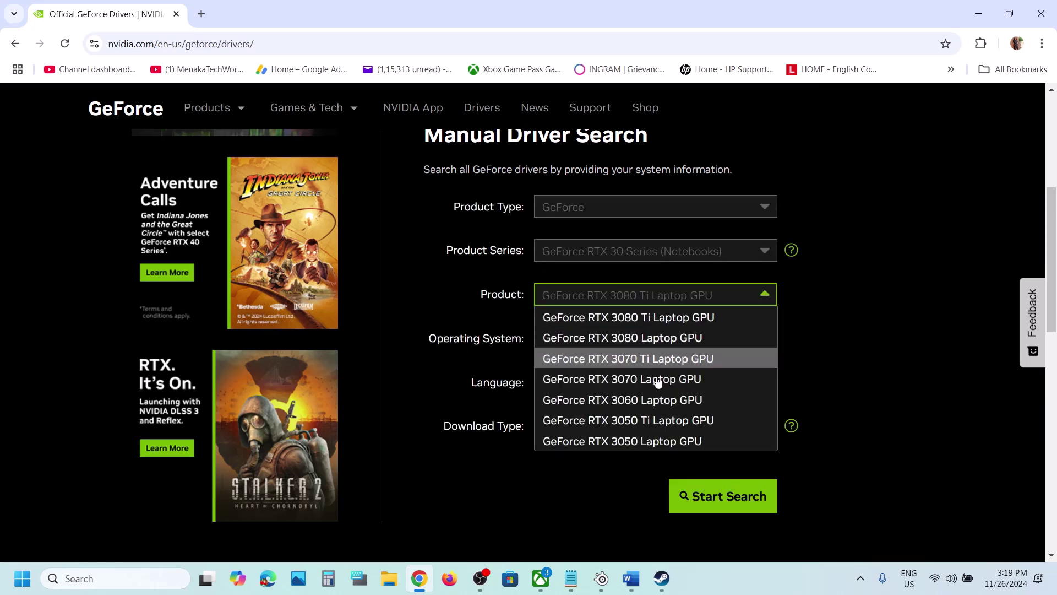
{"action": "left_click", "coordinate": [642, 440]}
{"action": "left_click", "coordinate": [594, 338]}
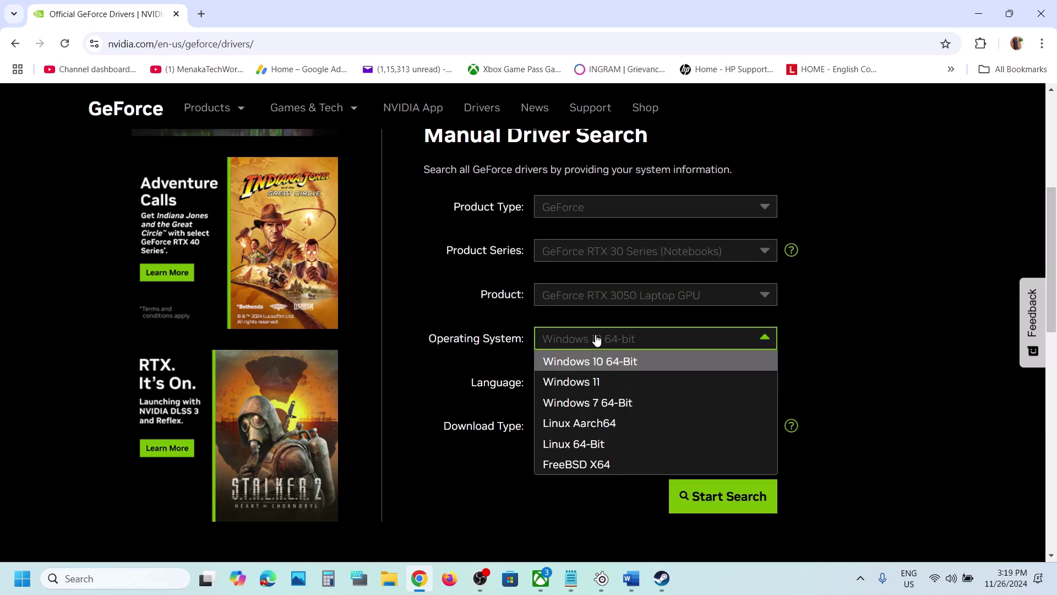
{"action": "left_click", "coordinate": [605, 363]}
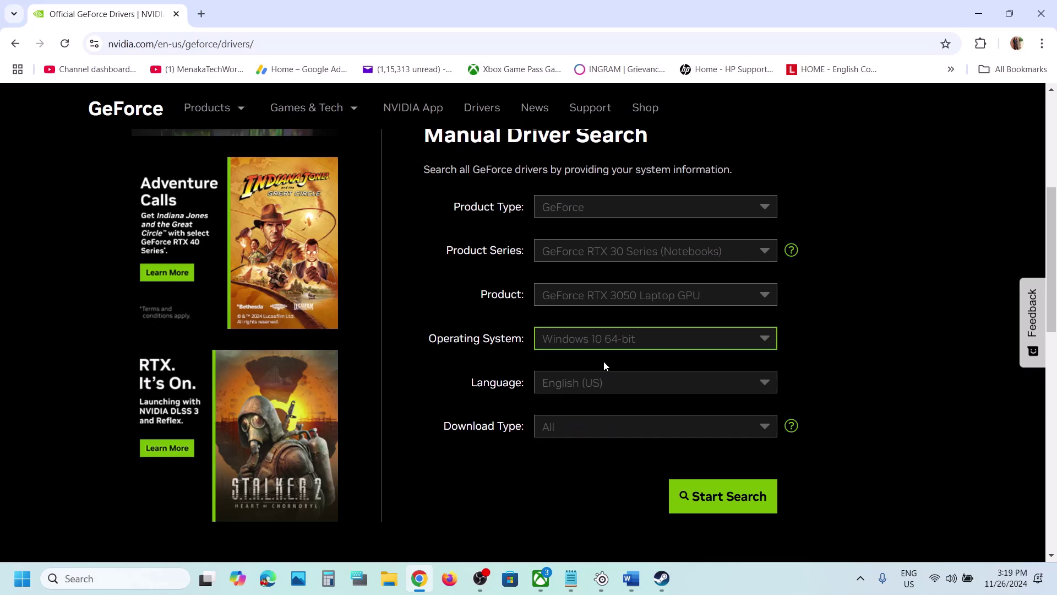
{"action": "left_click", "coordinate": [607, 346]}
{"action": "left_click", "coordinate": [617, 394]}
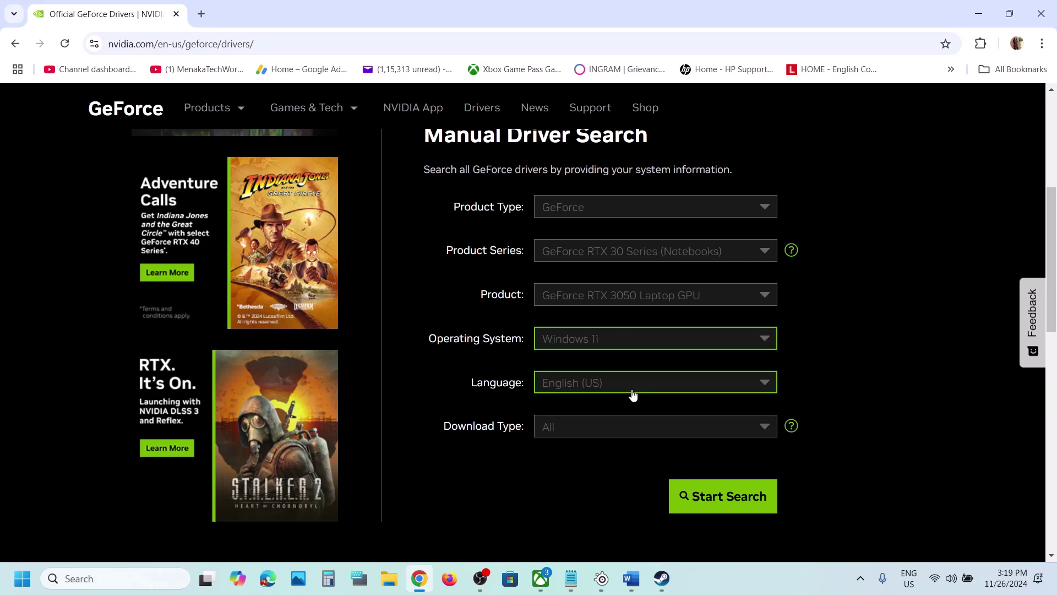
{"action": "left_click", "coordinate": [690, 491]}
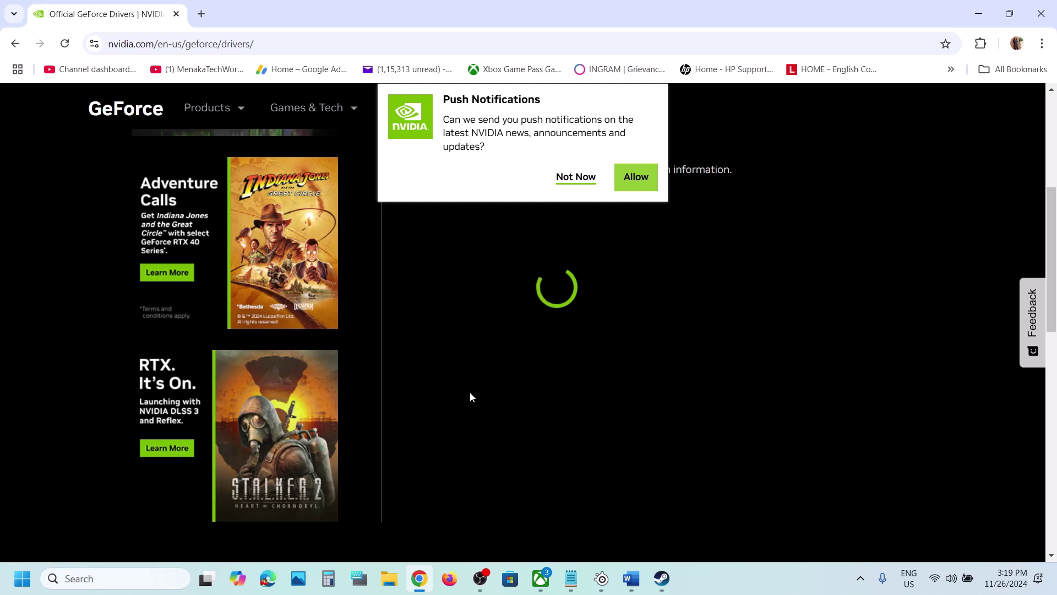
- Review the NVIDIA driver results, comparing the versions and release dates of the Game Ready and Studio drivers
{"action": "scroll", "coordinate": [500, 371], "scroll_direction": "down", "scroll_amount": 6}
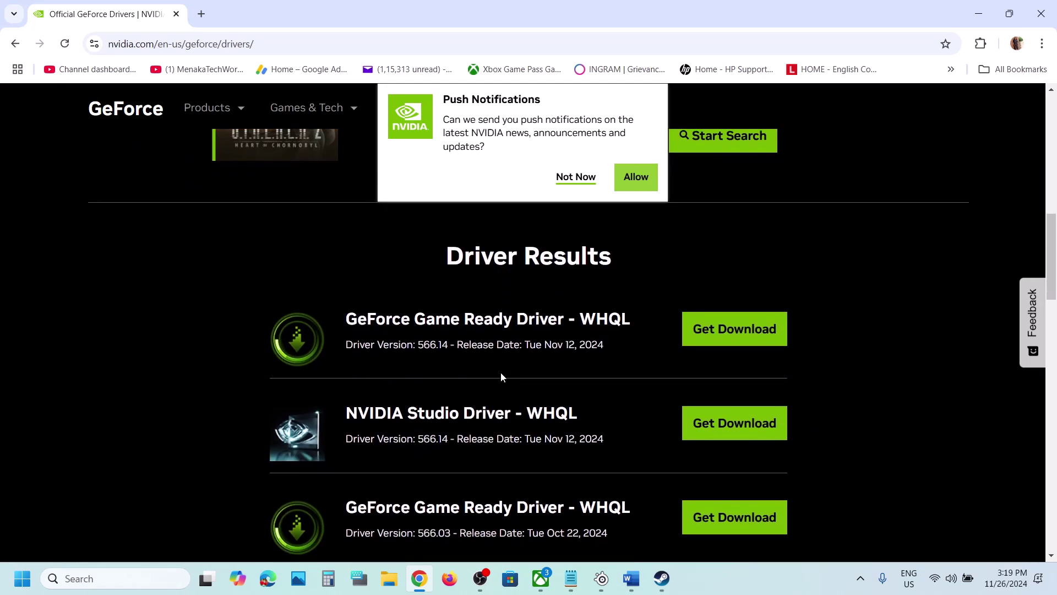
{"action": "left_click_drag", "start_coordinate": [418, 345], "coordinate": [428, 345]}
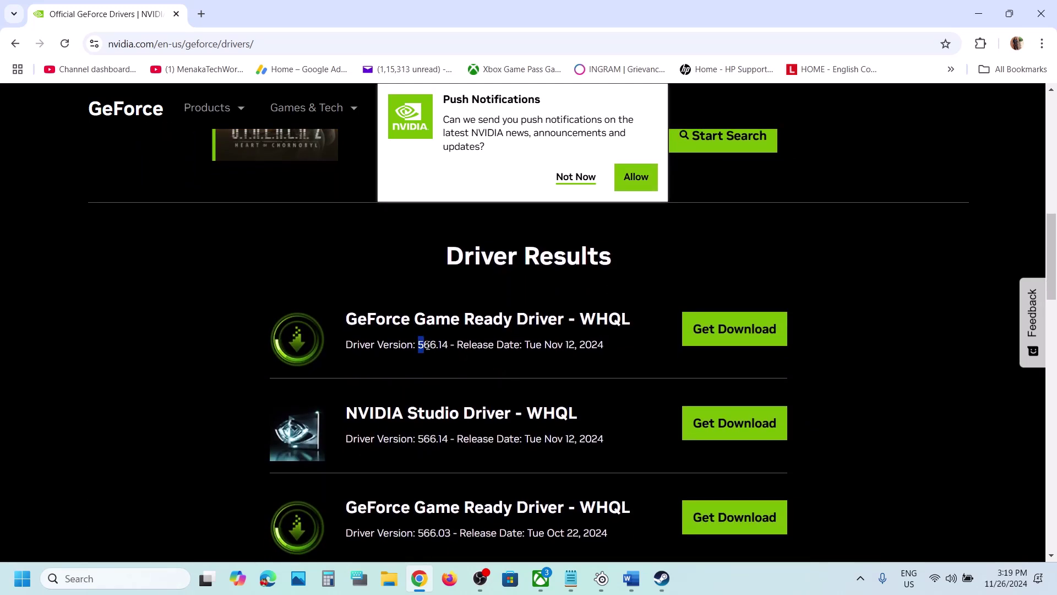
{"action": "scroll", "coordinate": [449, 399], "scroll_direction": "down", "scroll_amount": 1}
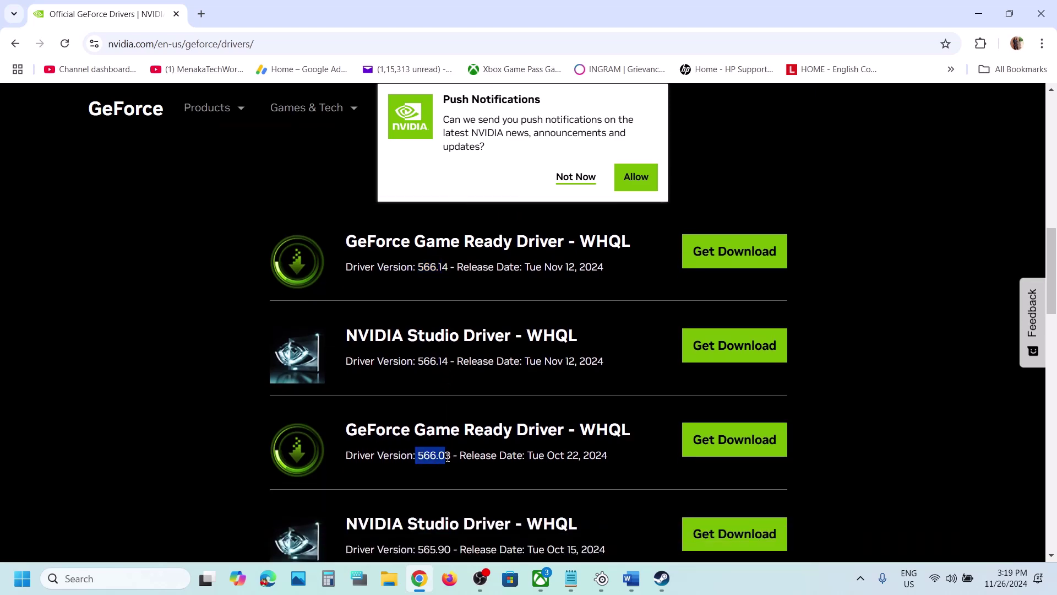
{"action": "scroll", "coordinate": [451, 457], "scroll_direction": "down", "scroll_amount": 3}
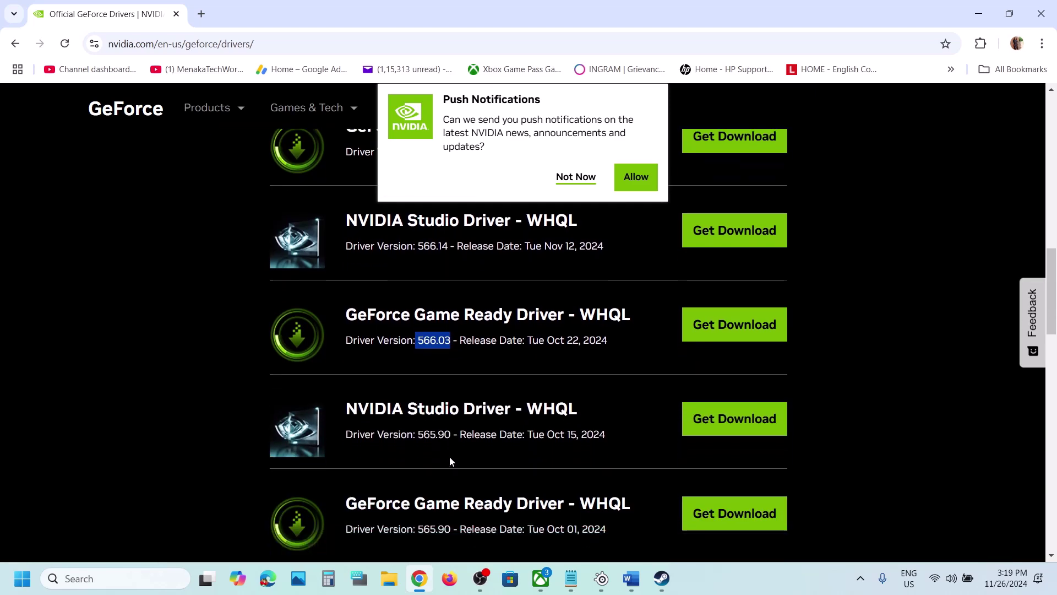
{"action": "scroll", "coordinate": [450, 460], "scroll_direction": "down", "scroll_amount": 8}
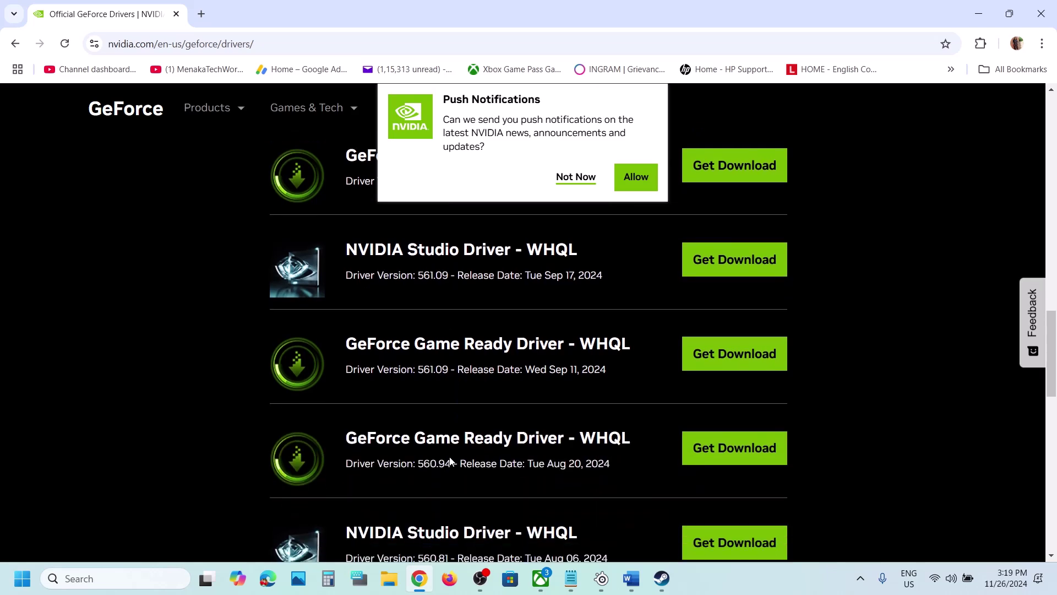
{"action": "scroll", "coordinate": [450, 457], "scroll_direction": "down", "scroll_amount": 1}
{"action": "scroll", "coordinate": [449, 459], "scroll_direction": "up", "scroll_amount": 2}
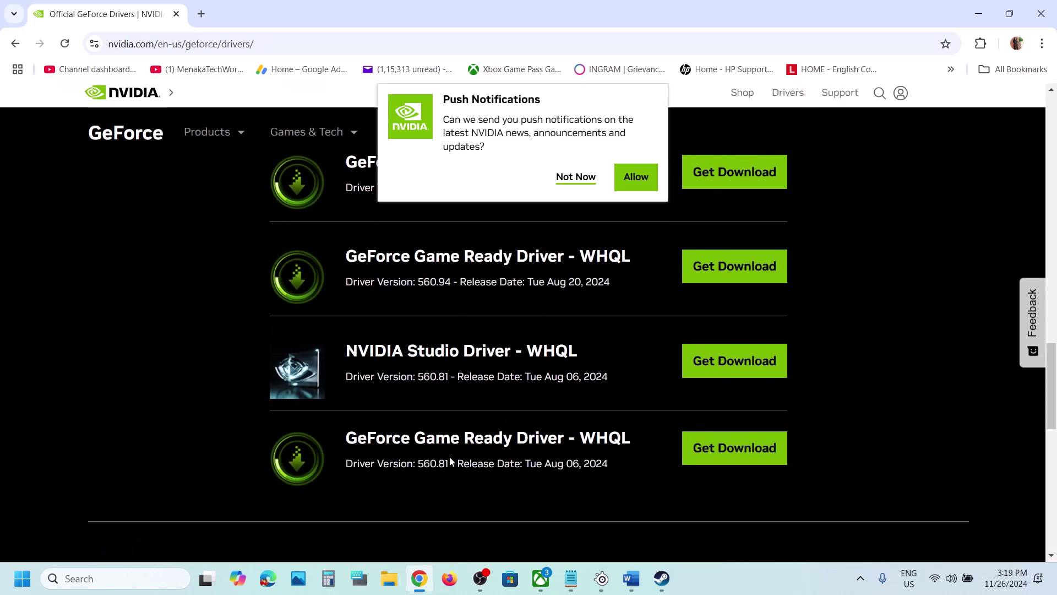
{"action": "left_click_drag", "start_coordinate": [391, 437], "coordinate": [528, 438]}
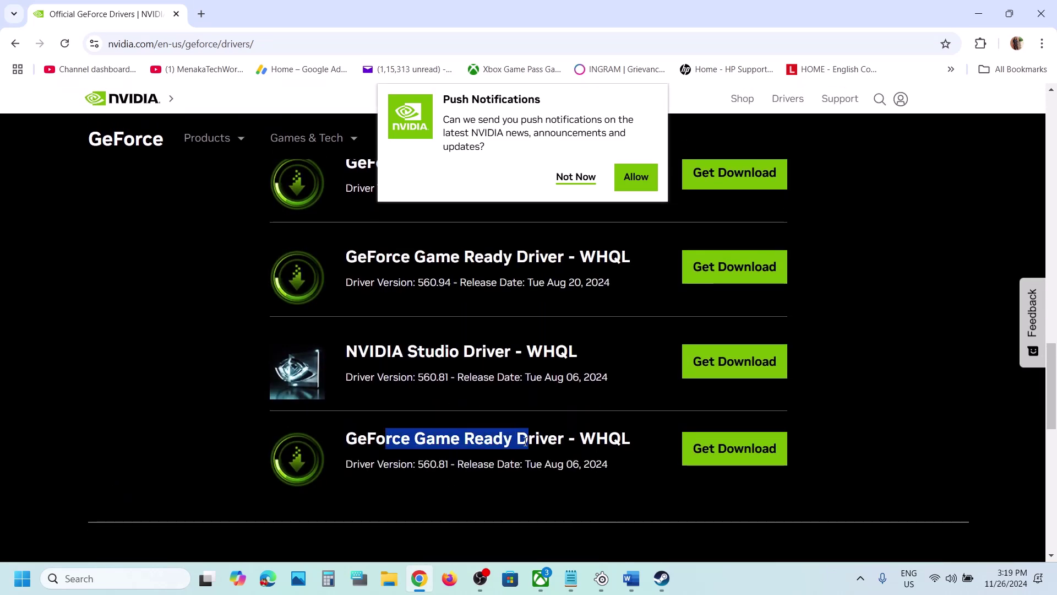
{"action": "scroll", "coordinate": [524, 440], "scroll_direction": "up", "scroll_amount": 10}
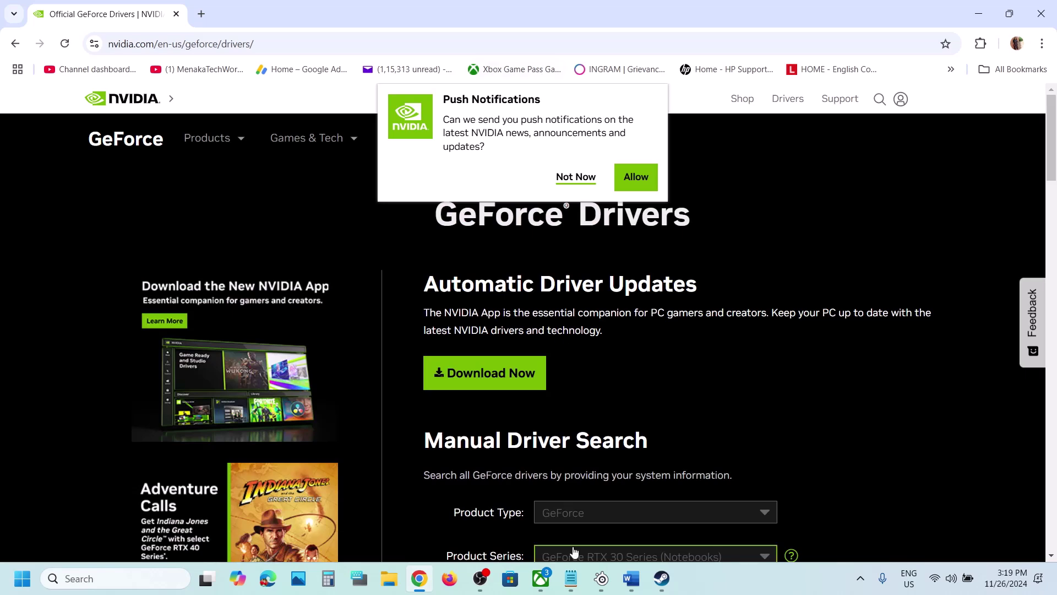
- Download the older GeForce Game Ready Driver version 565.90, released Oct 01, 2024, from the driver results
{"action": "scroll", "coordinate": [580, 414], "scroll_direction": "down", "scroll_amount": 10}
{"action": "scroll", "coordinate": [581, 416], "scroll_direction": "down", "scroll_amount": 1}
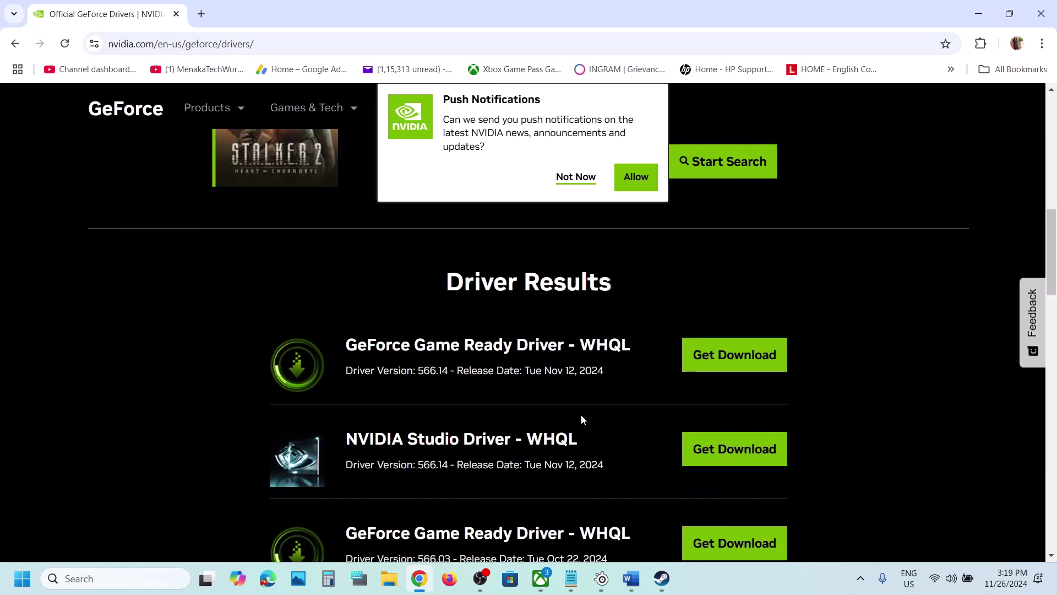
{"action": "scroll", "coordinate": [658, 443], "scroll_direction": "down", "scroll_amount": 3}
{"action": "scroll", "coordinate": [556, 460], "scroll_direction": "down", "scroll_amount": 2}
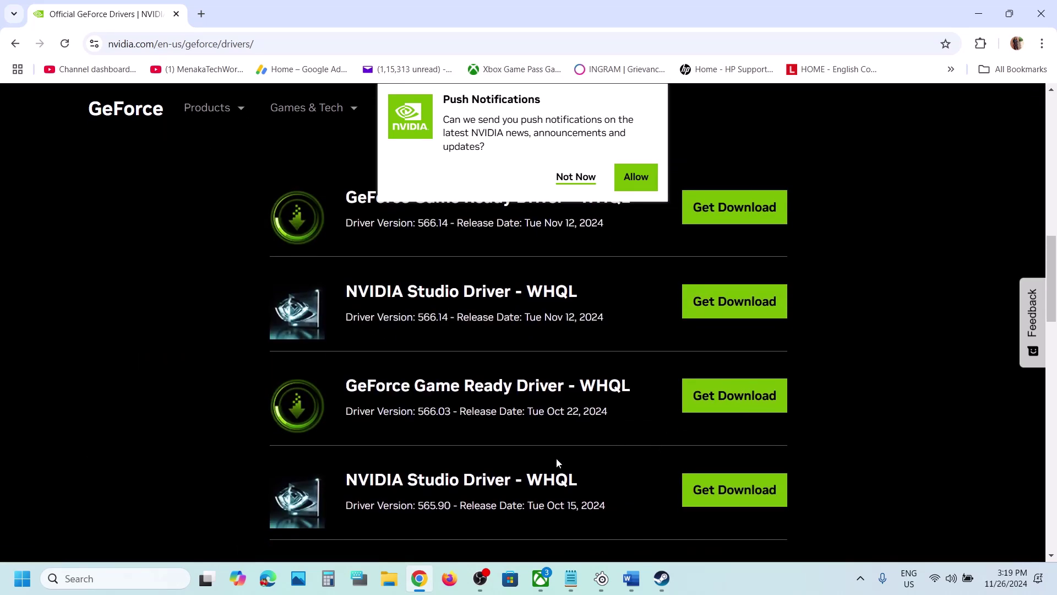
{"action": "left_click_drag", "start_coordinate": [418, 492], "coordinate": [545, 468]}
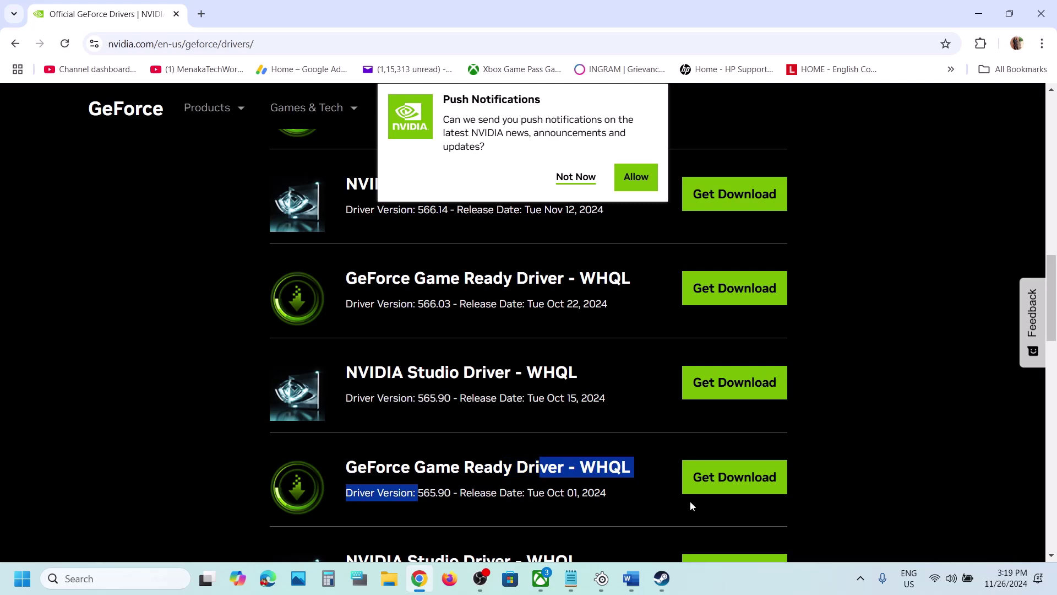
{"action": "left_click", "coordinate": [708, 486]}
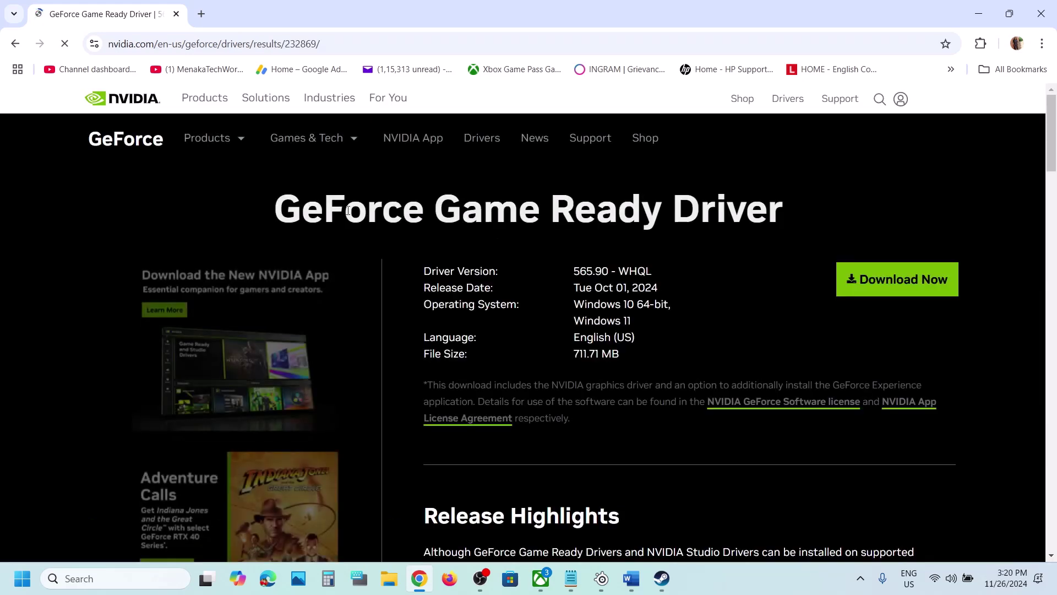
{"action": "scroll", "coordinate": [936, 231], "scroll_direction": "down", "scroll_amount": 1}
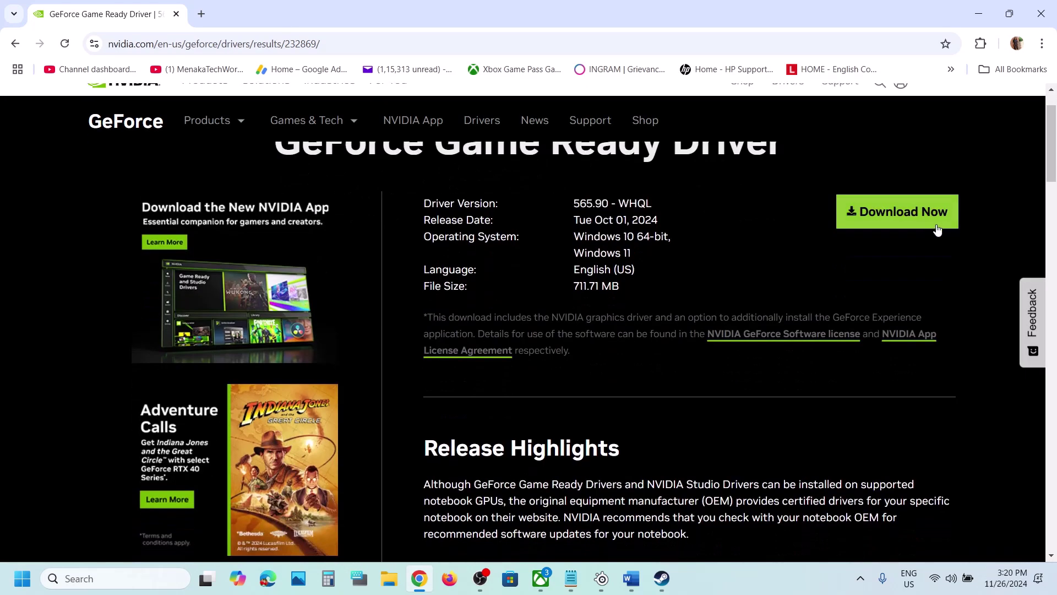
{"action": "left_click", "coordinate": [936, 225]}
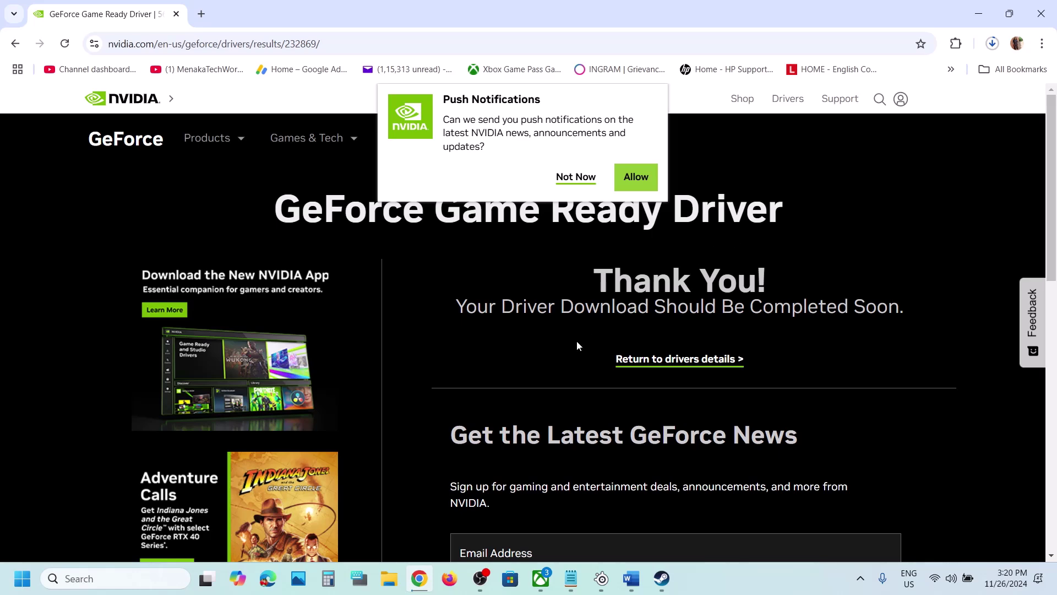
- Switch to the Word document and reread the Step 6 heading about rolling back the graphics driver
{"action": "left_click", "coordinate": [631, 578]}
{"action": "scroll", "coordinate": [419, 401], "scroll_direction": "down", "scroll_amount": 1}
{"action": "scroll", "coordinate": [419, 401], "scroll_direction": "down", "scroll_amount": 1}
{"action": "scroll", "coordinate": [418, 401], "scroll_direction": "up", "scroll_amount": 3}
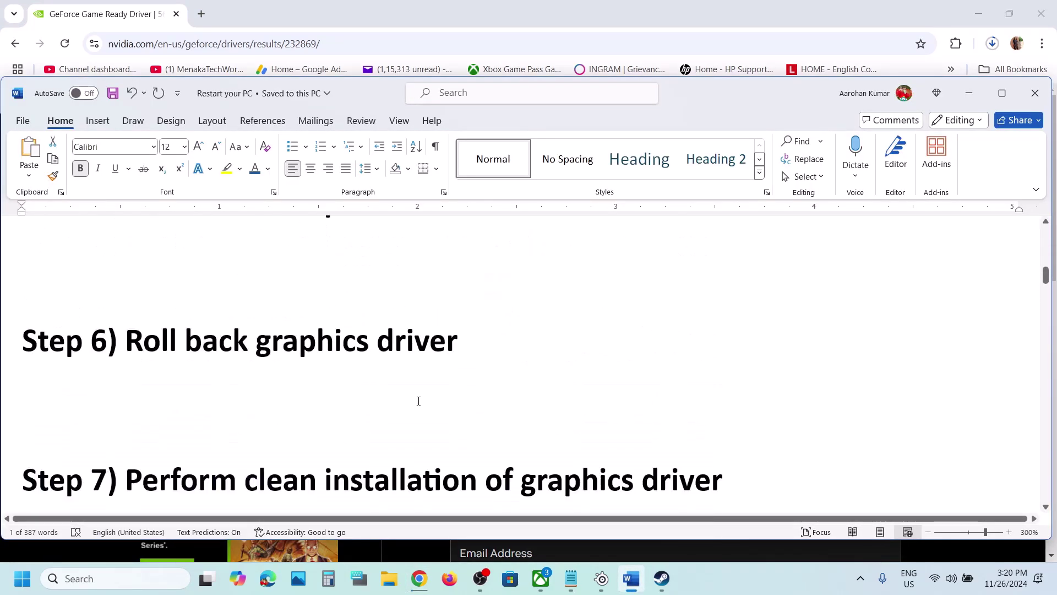
{"action": "scroll", "coordinate": [287, 378], "scroll_direction": "down", "scroll_amount": 2}
{"action": "scroll", "coordinate": [287, 377], "scroll_direction": "up", "scroll_amount": 2}
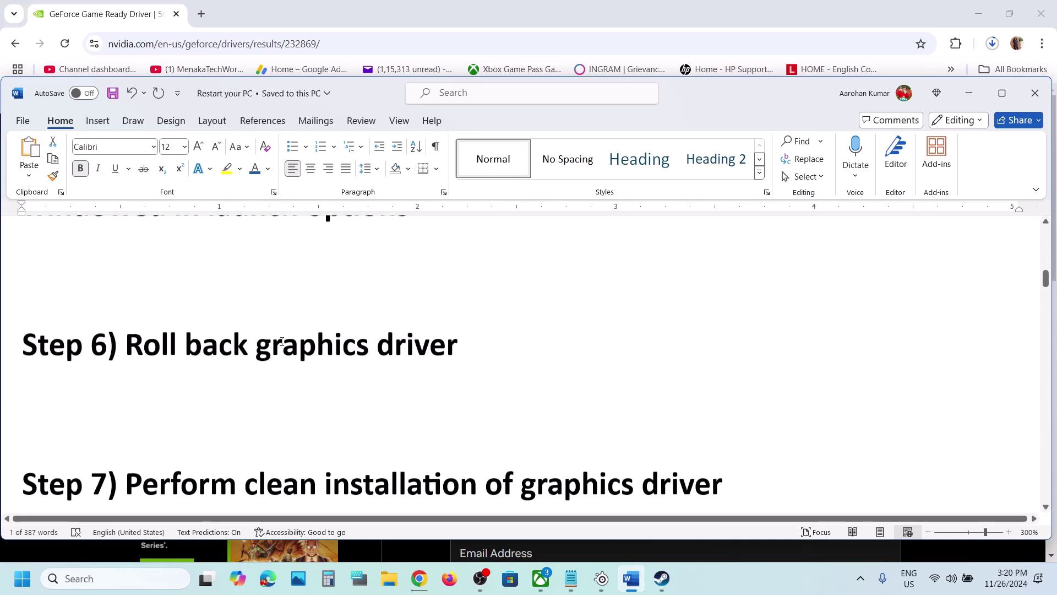
{"action": "left_click_drag", "start_coordinate": [128, 352], "coordinate": [249, 356]}
{"action": "left_click_drag", "start_coordinate": [407, 362], "coordinate": [460, 358]}
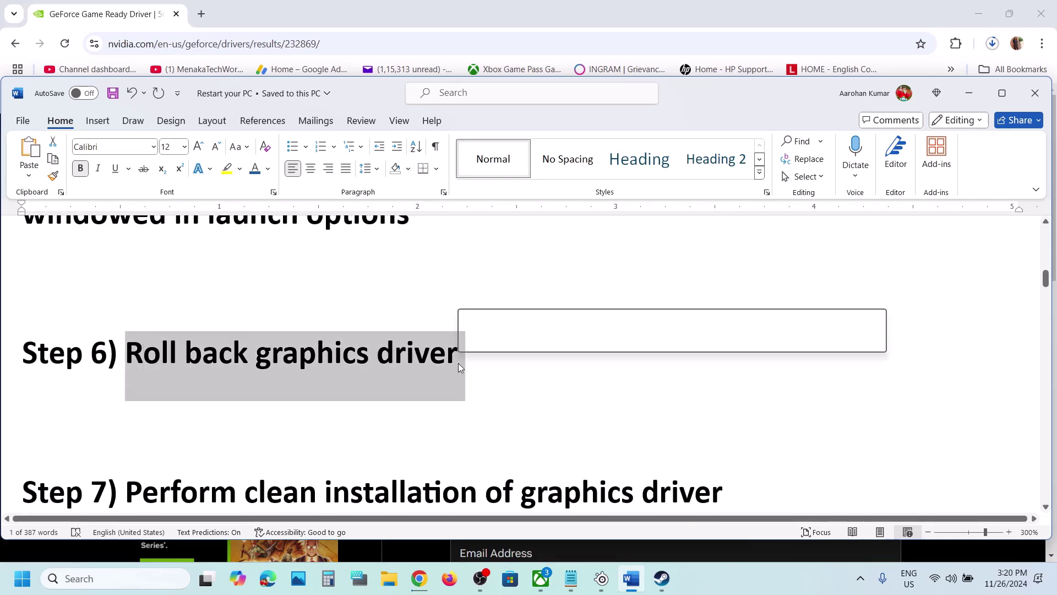
- Read Step 7 on performing a clean graphics driver installation, including its NVIDIA and AMD links
{"action": "scroll", "coordinate": [460, 361], "scroll_direction": "down", "scroll_amount": 3}
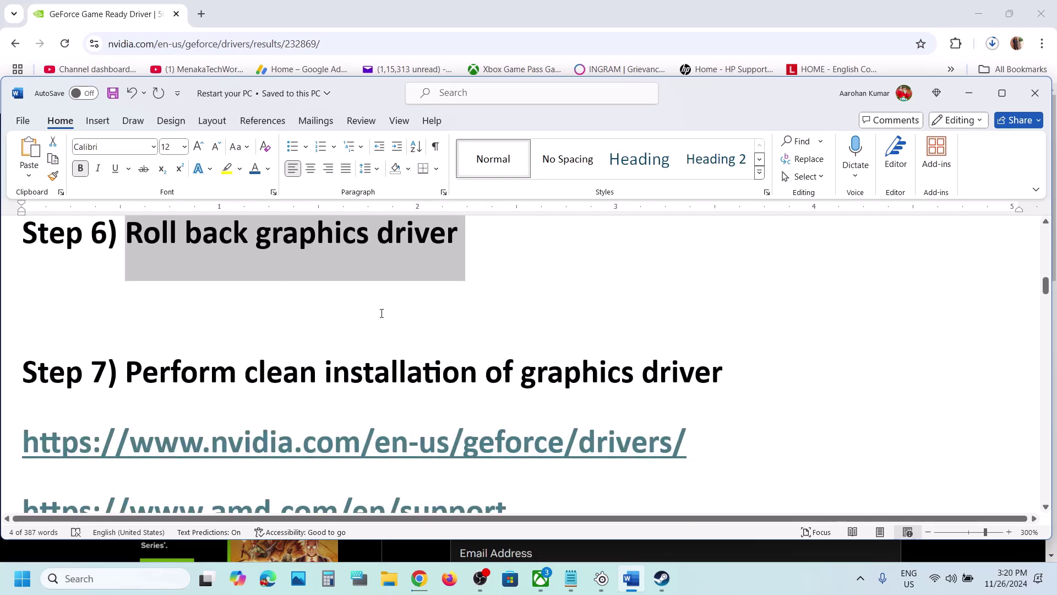
{"action": "left_click_drag", "start_coordinate": [182, 375], "coordinate": [727, 374]}
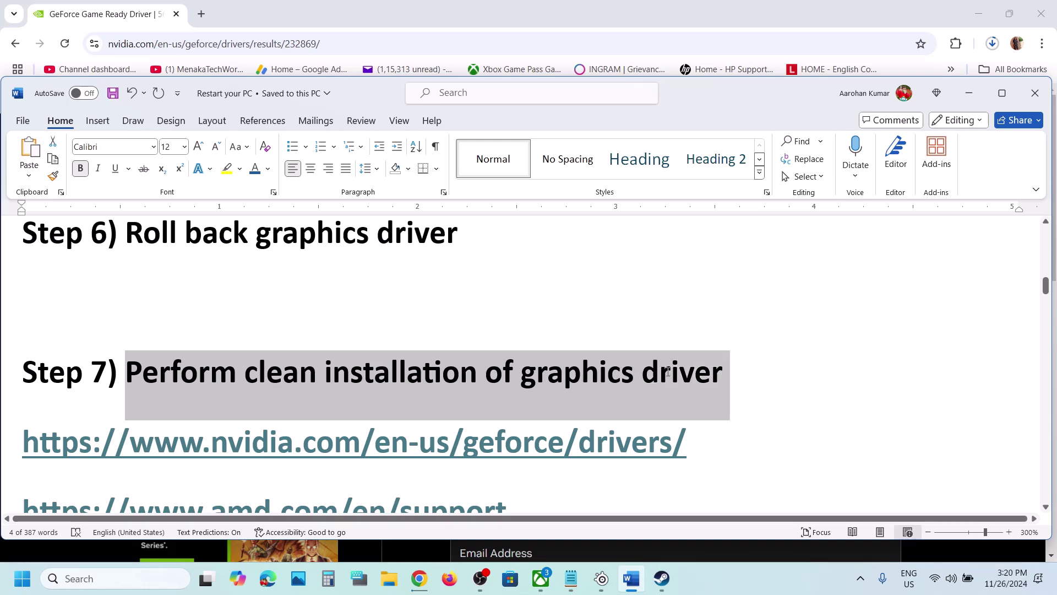
{"action": "scroll", "coordinate": [411, 420], "scroll_direction": "down", "scroll_amount": 1}
{"action": "scroll", "coordinate": [411, 421], "scroll_direction": "down", "scroll_amount": 1}
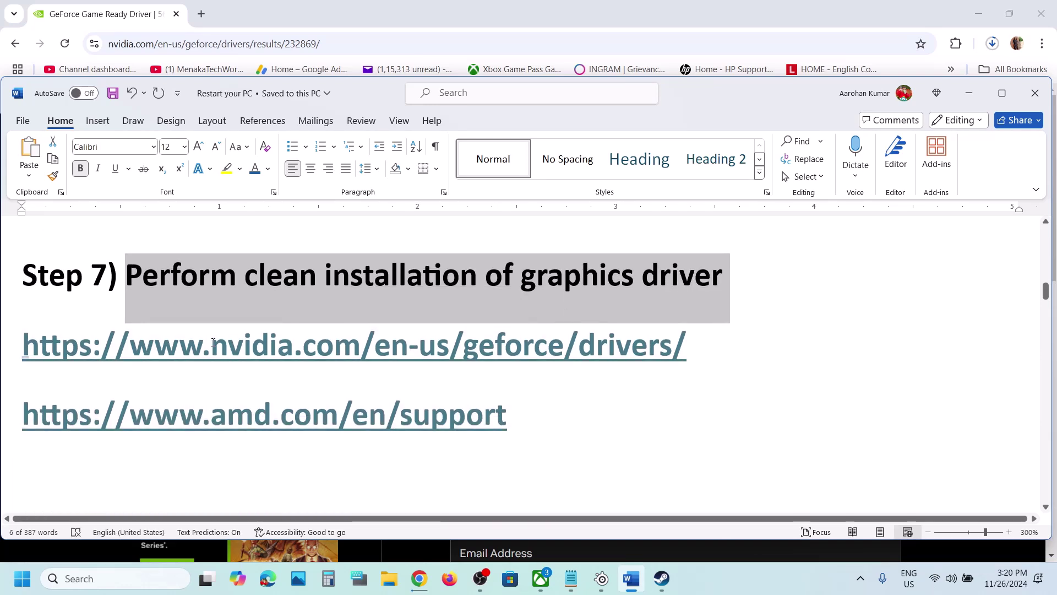
{"action": "left_click_drag", "start_coordinate": [210, 352], "coordinate": [565, 353]}
{"action": "left_click_drag", "start_coordinate": [202, 421], "coordinate": [483, 421]}
{"action": "left_click", "coordinate": [771, 578]}
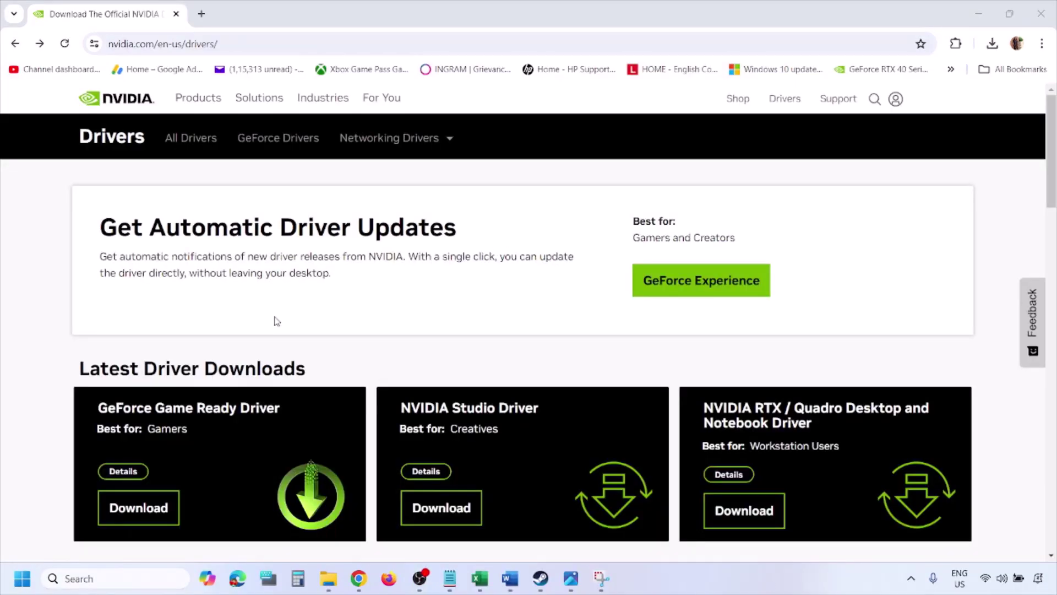
- Search NVIDIA's official drivers page for GeForce RTX 3050 Laptop GPU drivers with Windows 11 as the operating system
{"action": "scroll", "coordinate": [245, 337], "scroll_direction": "down", "scroll_amount": 8}
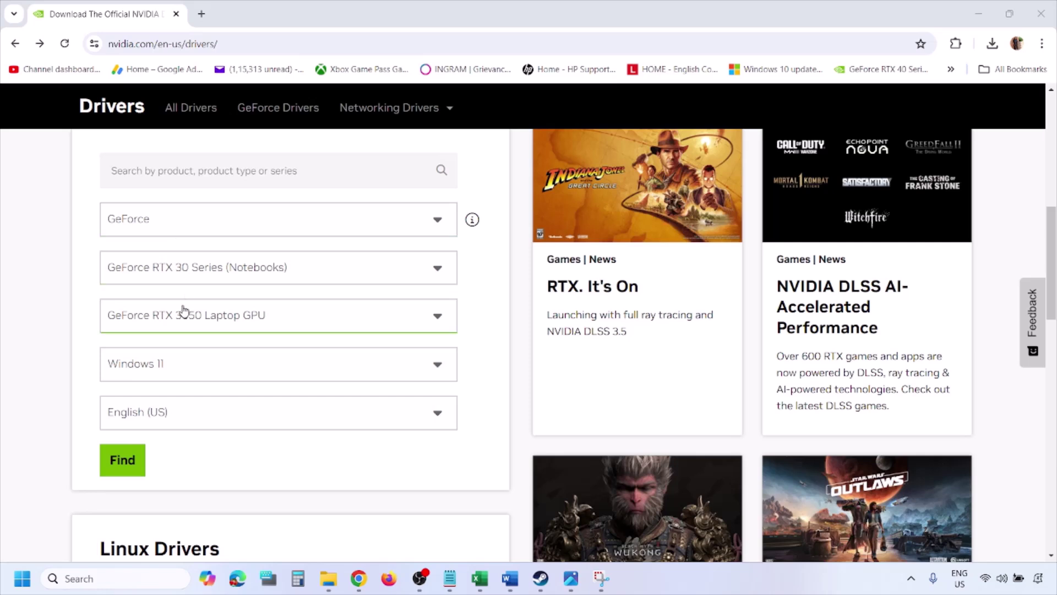
{"action": "left_click", "coordinate": [174, 369]}
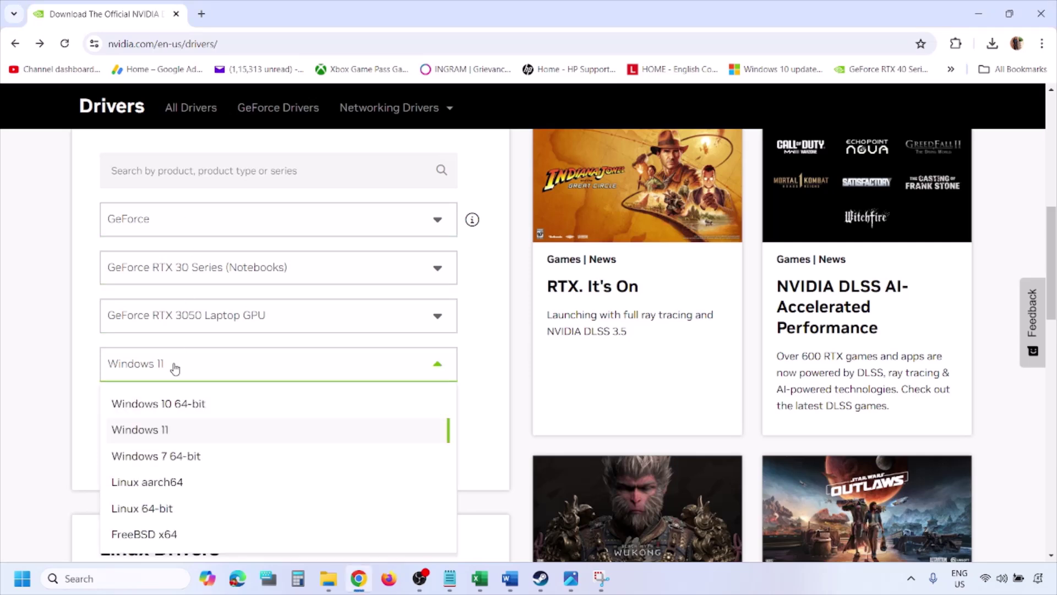
{"action": "left_click", "coordinate": [152, 432]}
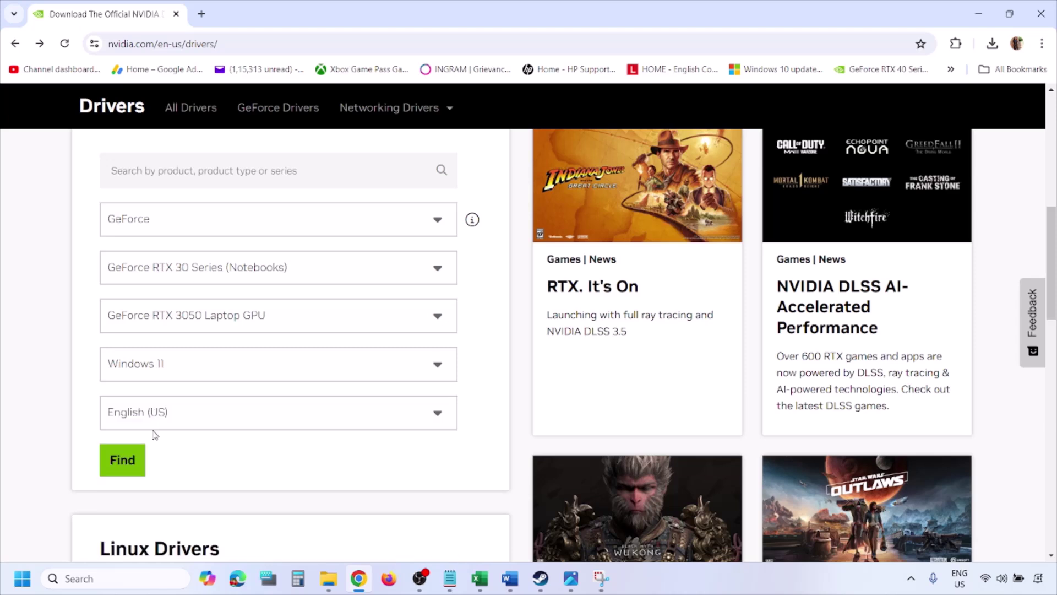
{"action": "left_click", "coordinate": [122, 461]}
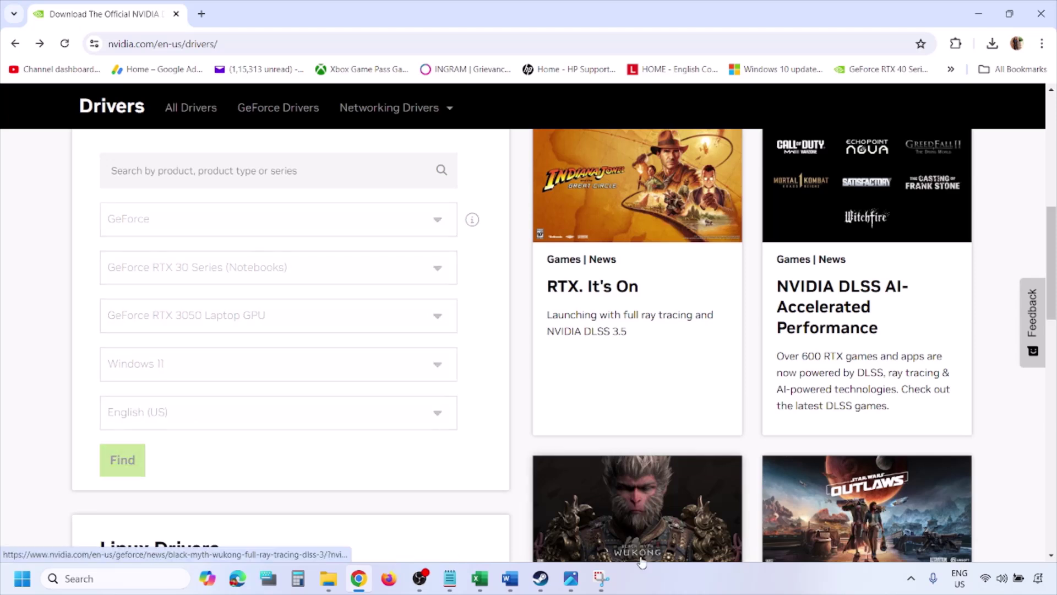
- Switch to Photos and go through 1.png to 5.png, examining the driver download and clean installation options
{"action": "left_click", "coordinate": [571, 578]}
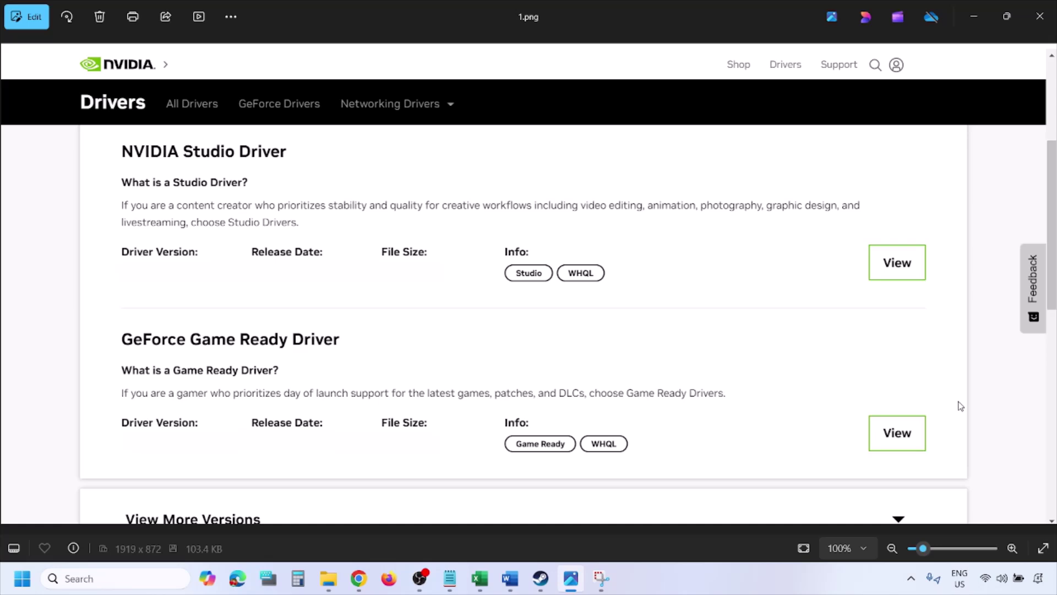
{"action": "key", "text": "Right"}
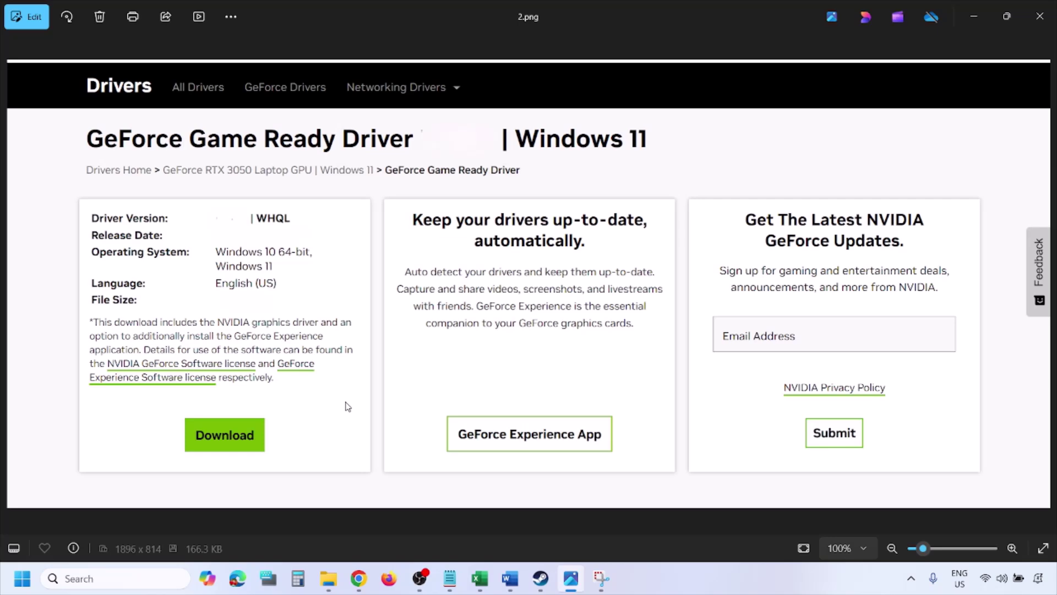
{"action": "key", "text": "Right"}
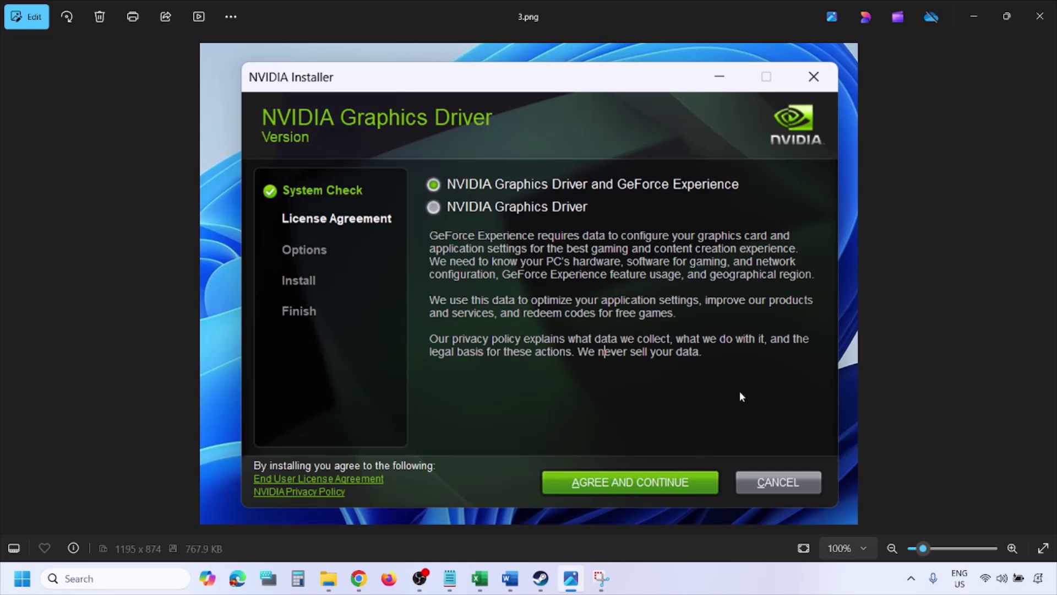
{"action": "key", "text": "Right"}
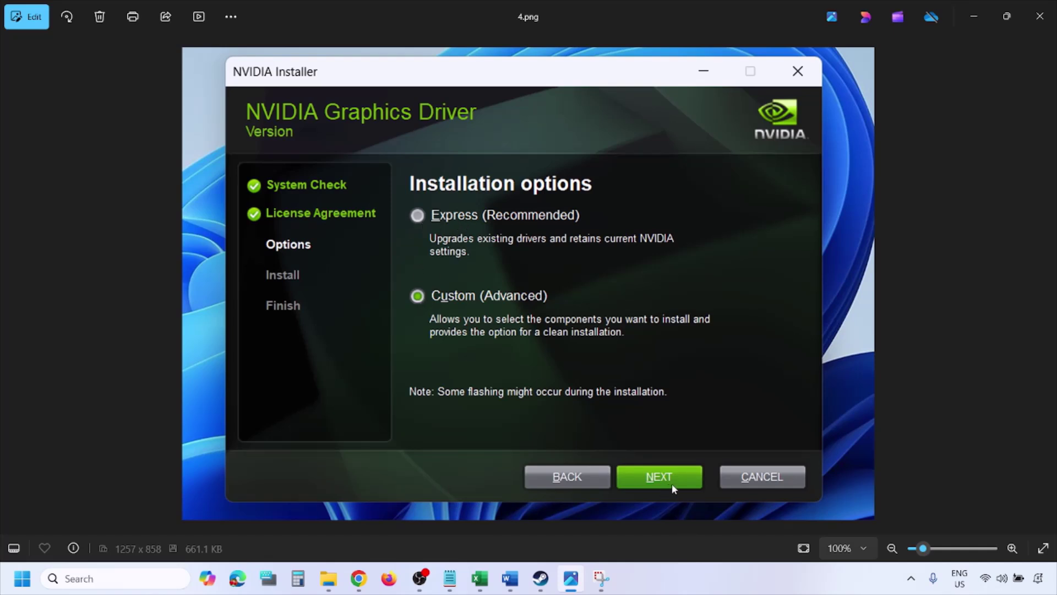
{"action": "key", "text": "Right"}
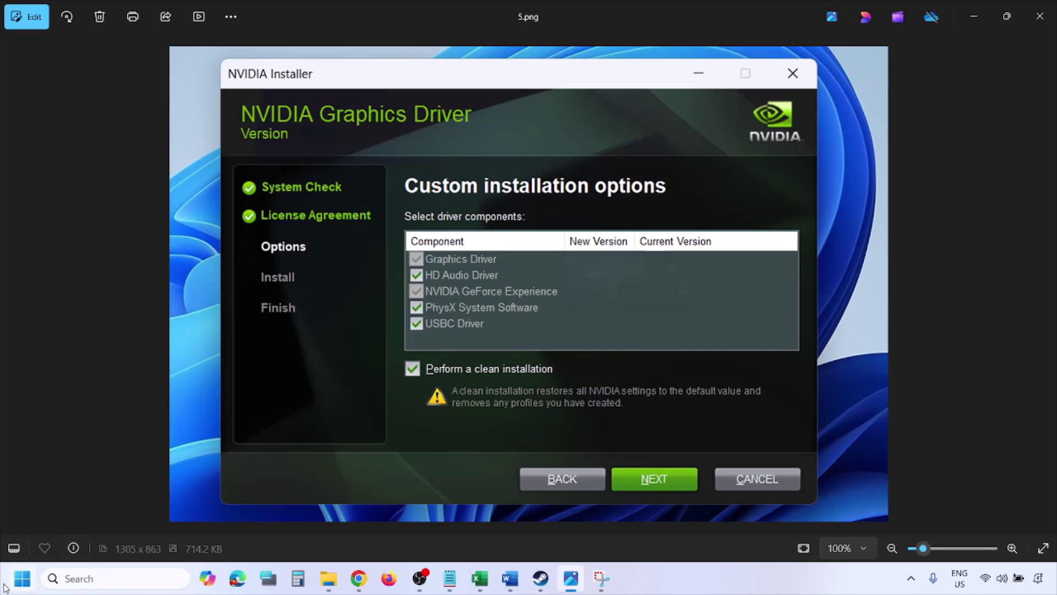
- View the Windows power options for restarting the PC and dismiss them
{"action": "left_click", "coordinate": [22, 578]}
{"action": "left_click", "coordinate": [400, 531]}
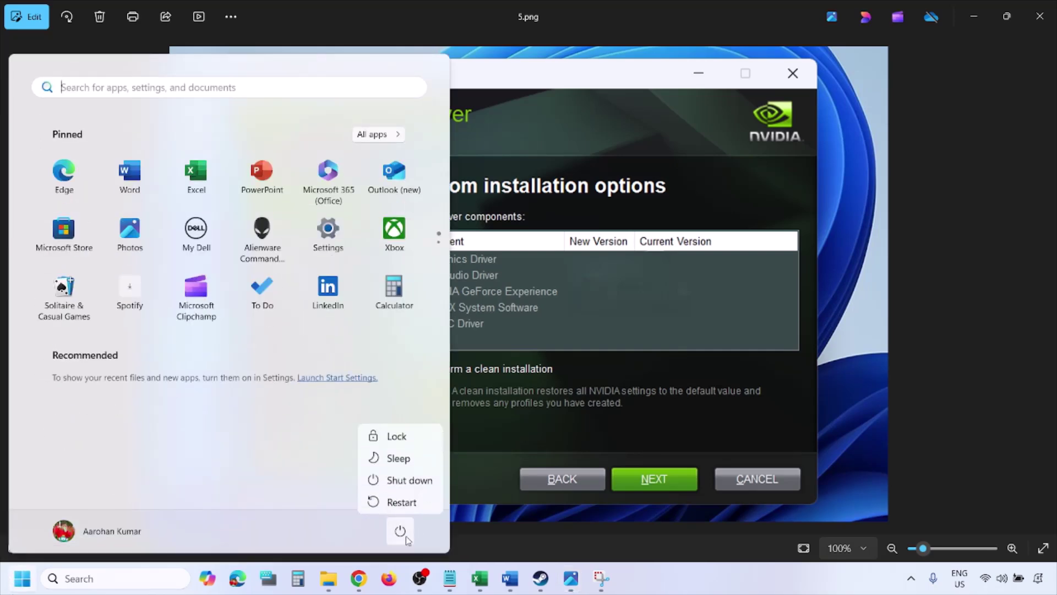
{"action": "left_click", "coordinate": [719, 591]}
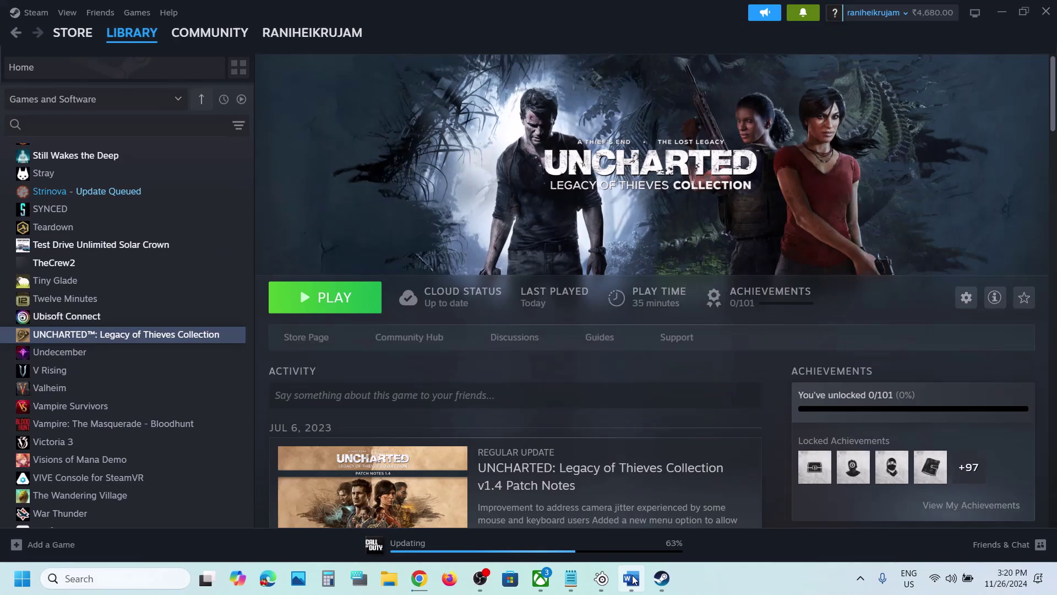
- Read Step 8 about verifying the game files in the Word document and return to the Steam library
{"action": "left_click", "coordinate": [632, 578]}
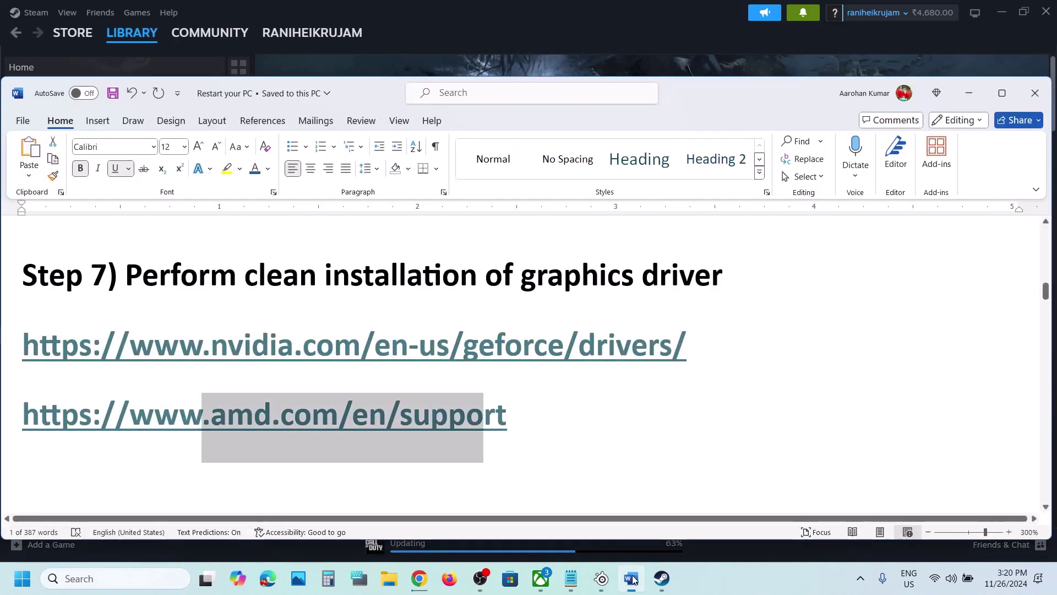
{"action": "scroll", "coordinate": [445, 414], "scroll_direction": "down", "scroll_amount": 3}
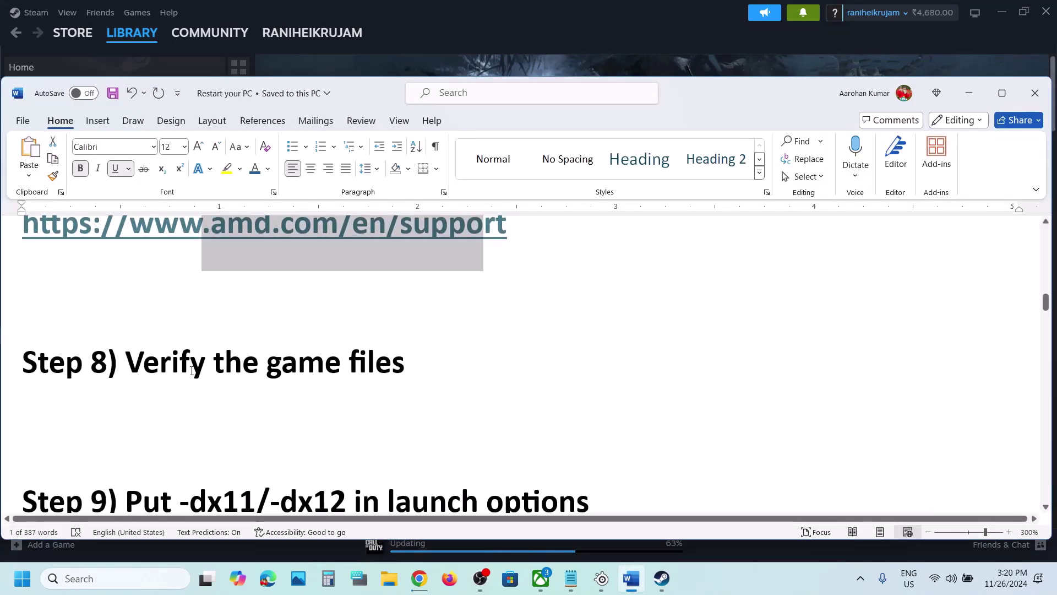
{"action": "left_click_drag", "start_coordinate": [126, 363], "coordinate": [406, 364]}
{"action": "left_click", "coordinate": [661, 583]}
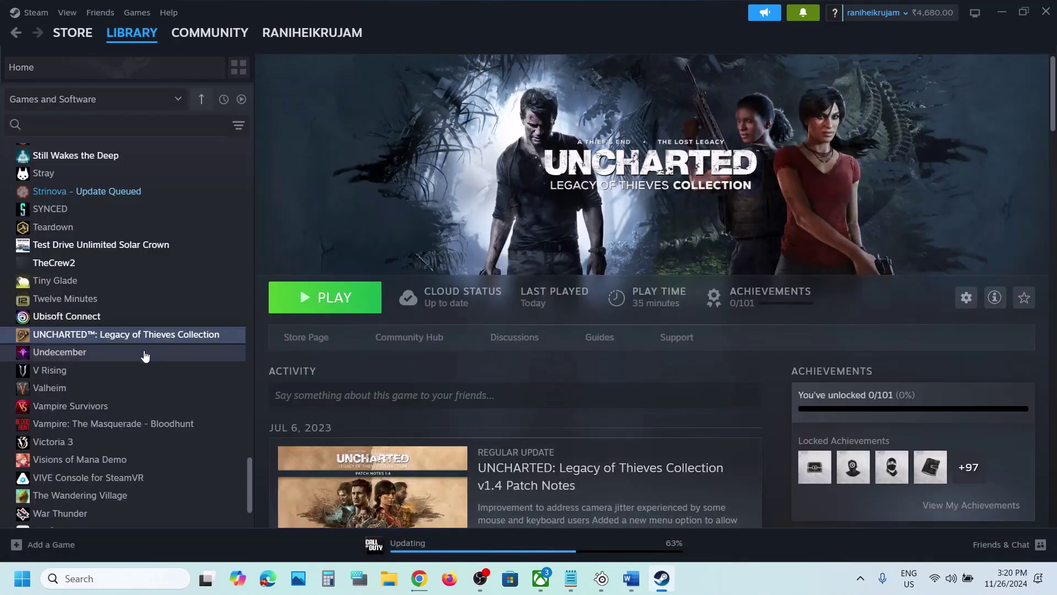
- Open the UNCHARTED: Legacy of Thieves Collection properties in Steam, view the Installed Files verification option and close the properties
{"action": "right_click", "coordinate": [141, 339]}
{"action": "left_click", "coordinate": [177, 447]}
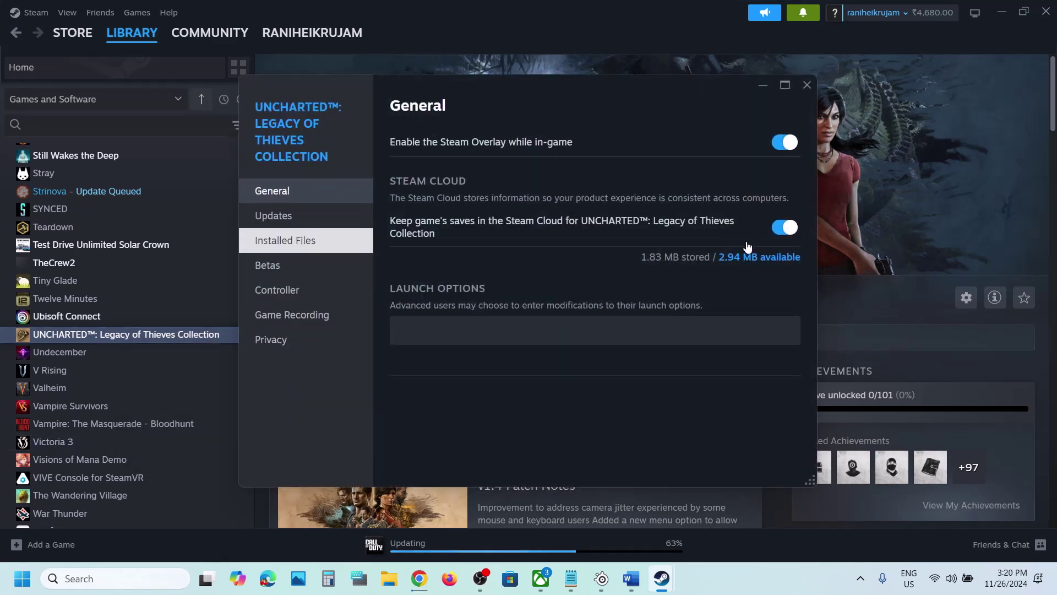
{"action": "left_click", "coordinate": [332, 249]}
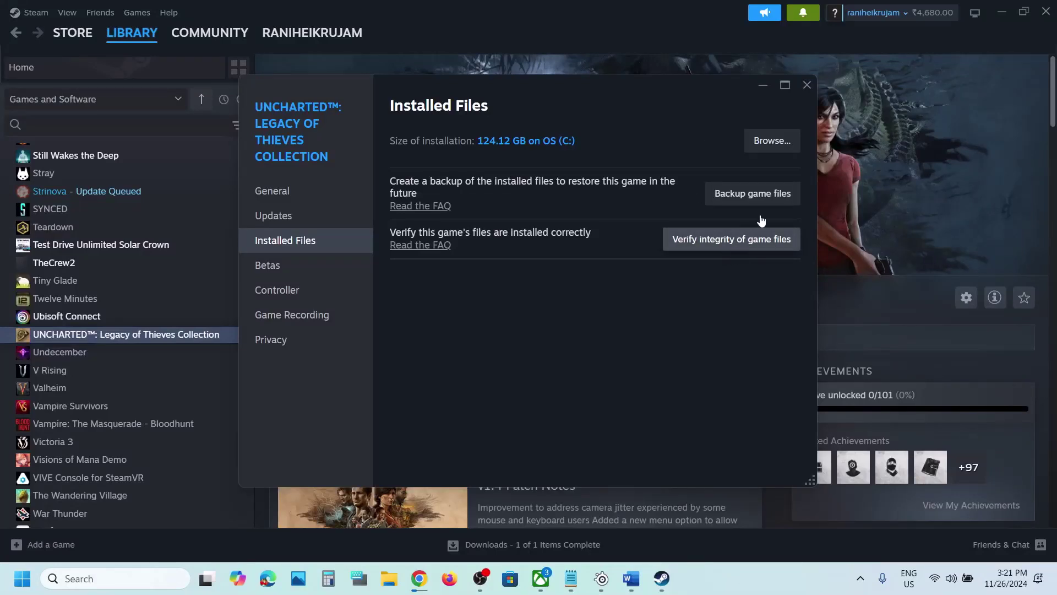
{"action": "left_click", "coordinate": [807, 85]}
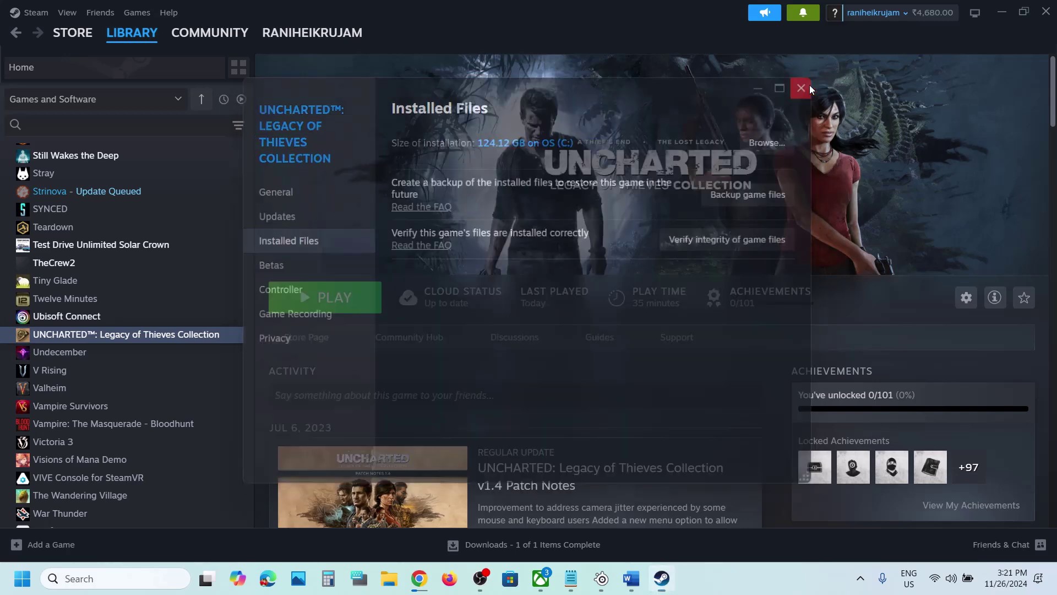
- Switch to the Word document and read Step 9 about putting -dx11/-dx12 in launch options
{"action": "left_click", "coordinate": [631, 579]}
{"action": "scroll", "coordinate": [420, 365], "scroll_direction": "down", "scroll_amount": 3}
{"action": "scroll", "coordinate": [420, 365], "scroll_direction": "up", "scroll_amount": 3}
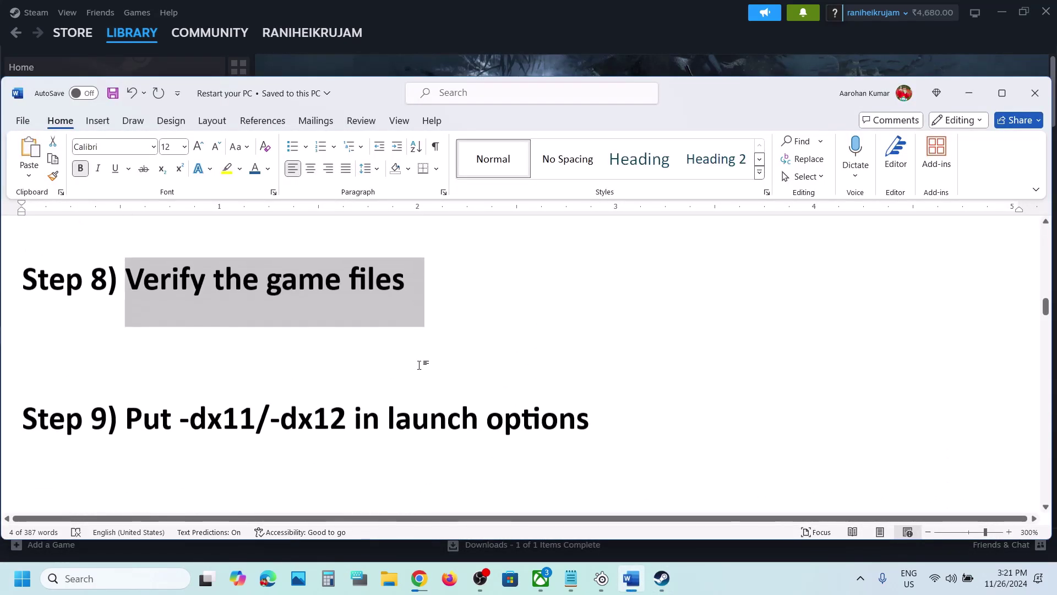
{"action": "left_click_drag", "start_coordinate": [189, 432], "coordinate": [480, 450]}
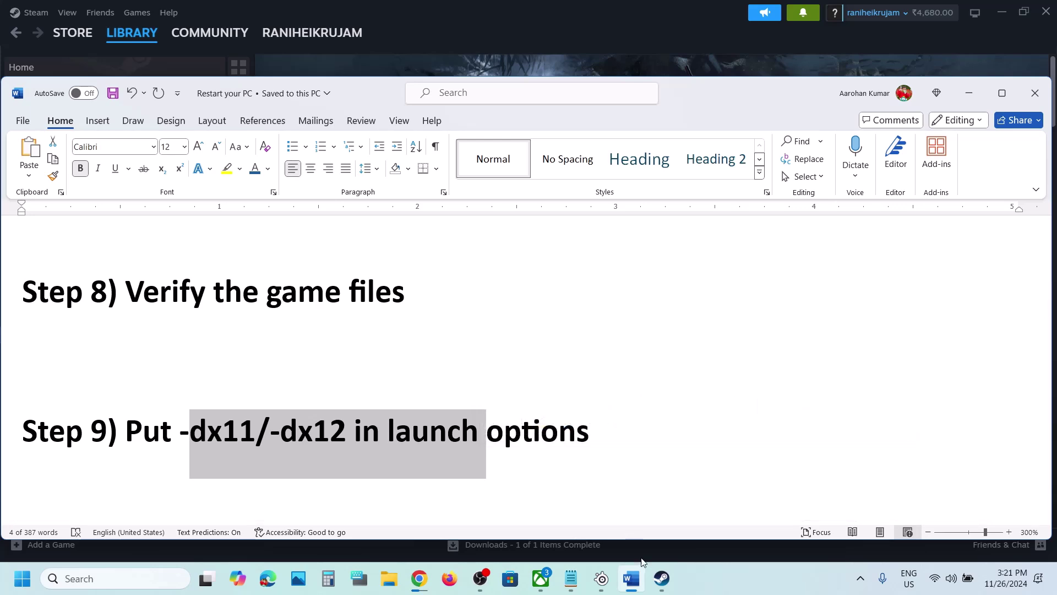
- Return to Steam and set the launch options of UNCHARTED: Legacy of Thieves Collection to -dx11
{"action": "left_click", "coordinate": [662, 579]}
{"action": "right_click", "coordinate": [173, 339]}
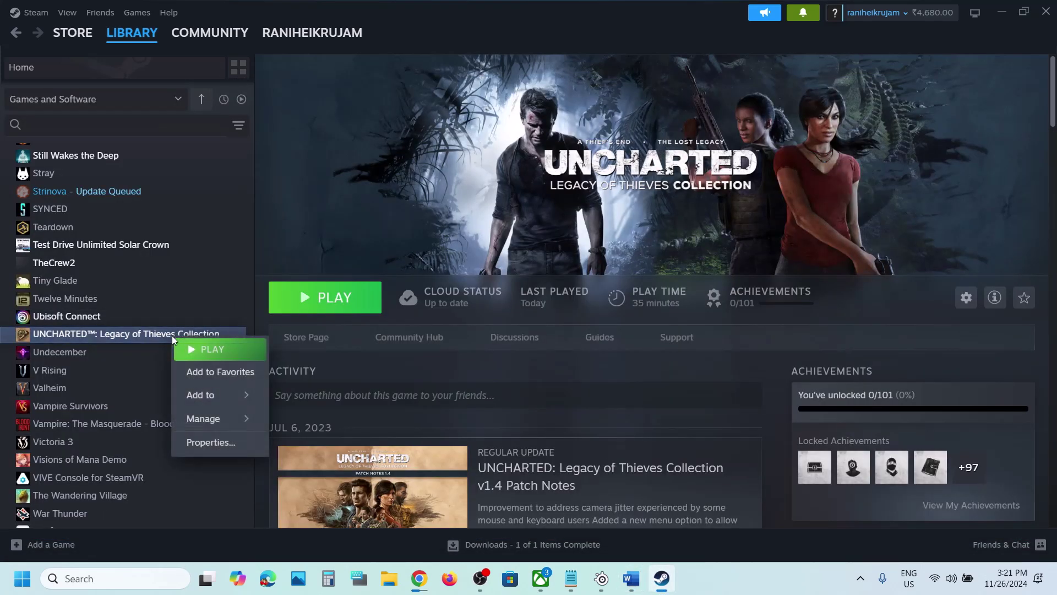
{"action": "left_click", "coordinate": [213, 441]}
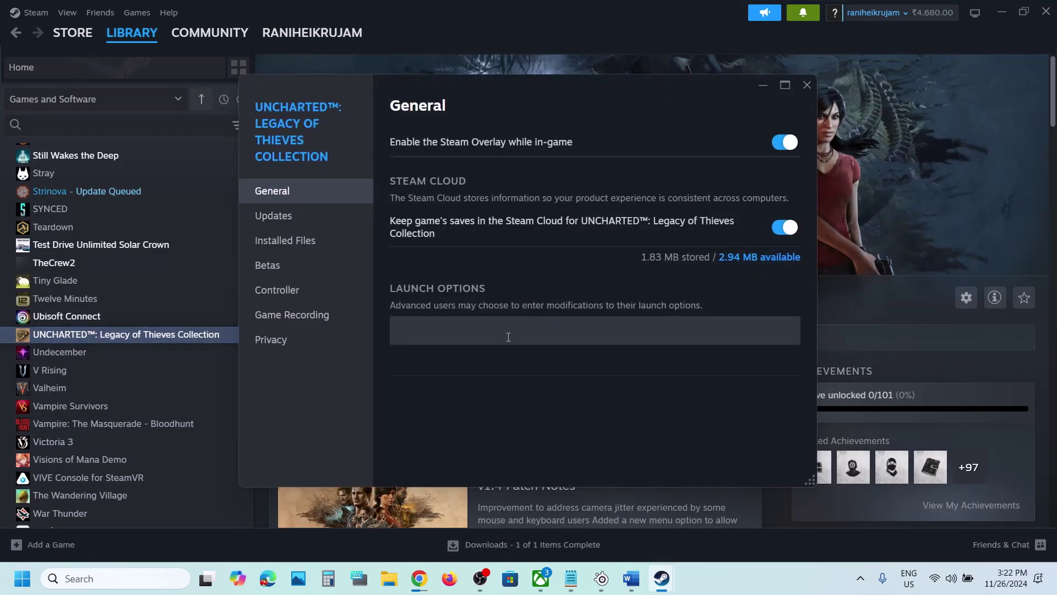
{"action": "left_click", "coordinate": [461, 329]}
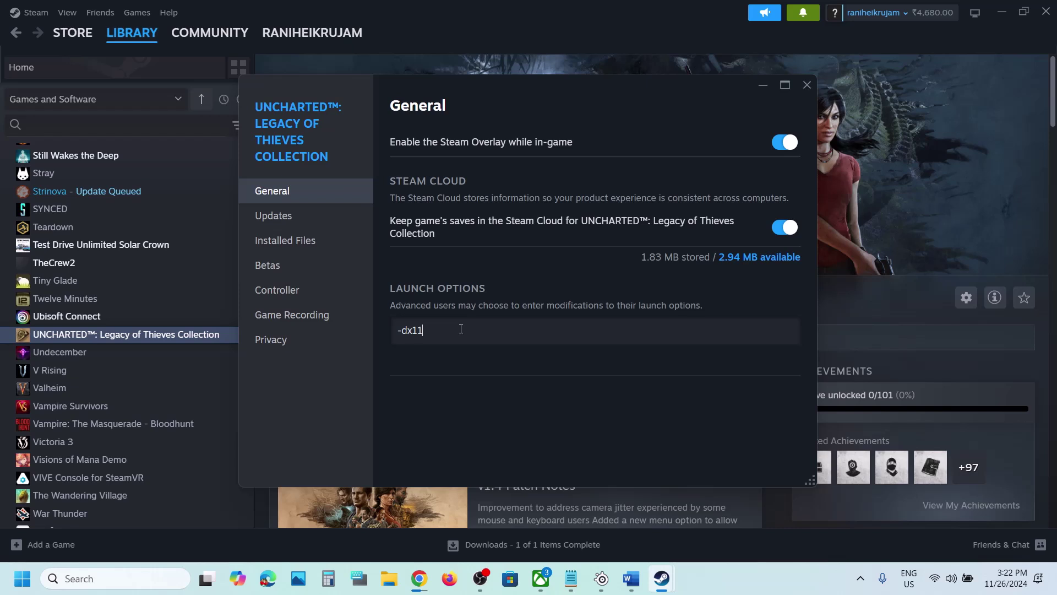
{"action": "left_click", "coordinate": [530, 410]}
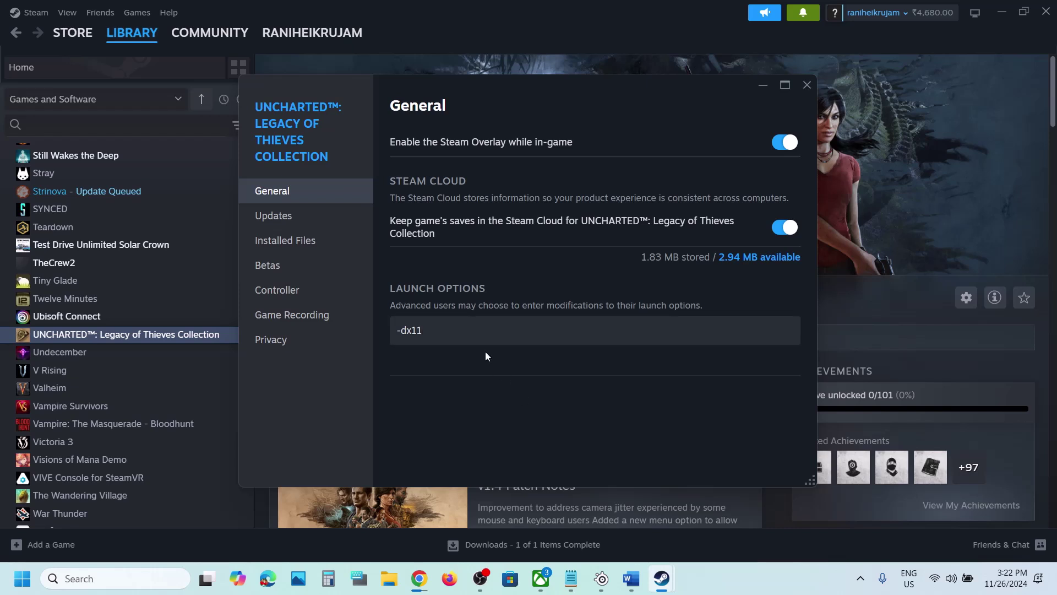
- Try -dx12 as the game's launch option instead, clear the launch options and close the game's properties
{"action": "left_click_drag", "start_coordinate": [465, 332], "coordinate": [409, 329]}
{"action": "double_click", "coordinate": [410, 330]}
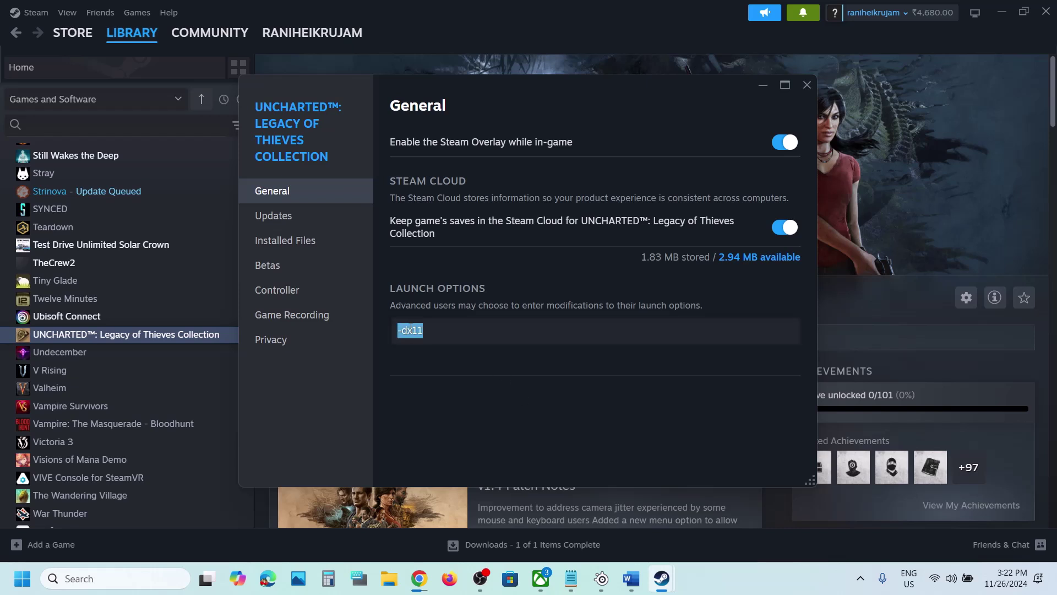
{"action": "type", "text": "-d"}
{"action": "left_click_drag", "start_coordinate": [456, 329], "coordinate": [402, 341]}
{"action": "key", "text": "BackSpace"}
{"action": "left_click", "coordinate": [806, 85]}
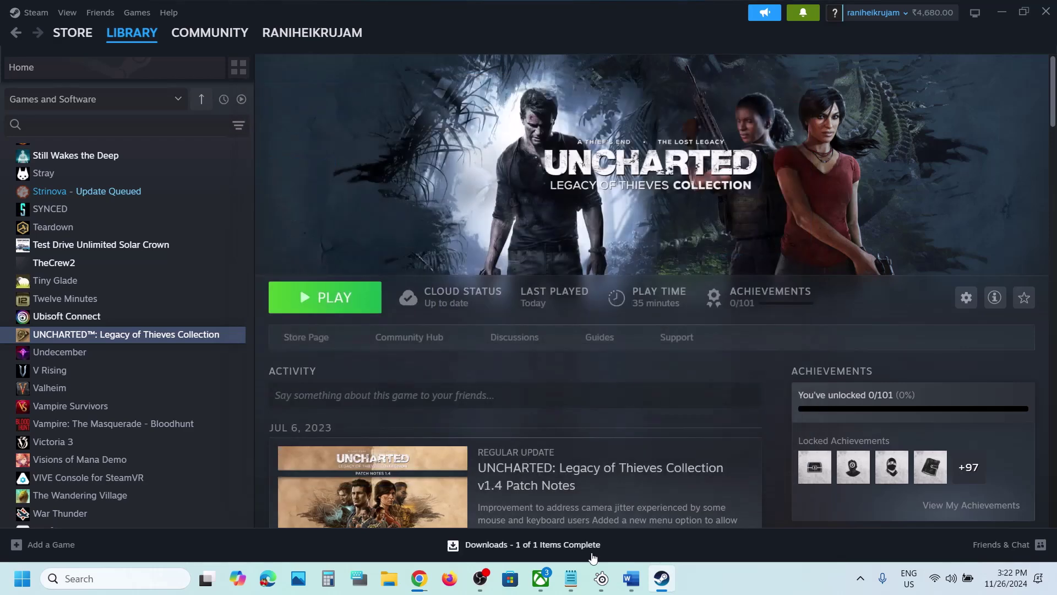
- Switch to the Word document and read Step 10 about setting the Windows power plan to Power Saver
{"action": "left_click", "coordinate": [631, 578]}
{"action": "scroll", "coordinate": [495, 380], "scroll_direction": "down", "scroll_amount": 3}
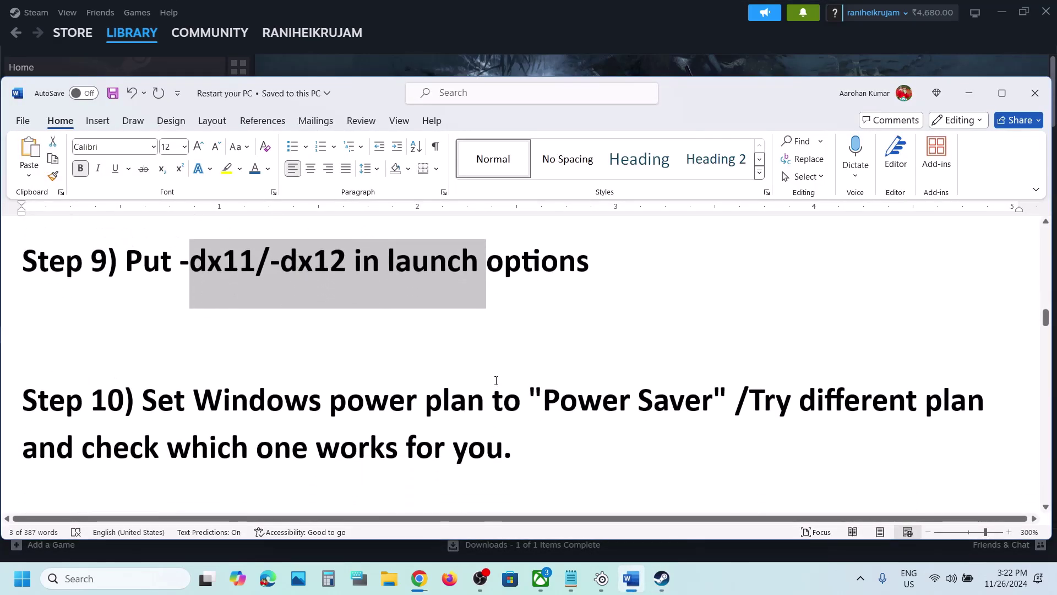
{"action": "scroll", "coordinate": [496, 380], "scroll_direction": "down", "scroll_amount": 2}
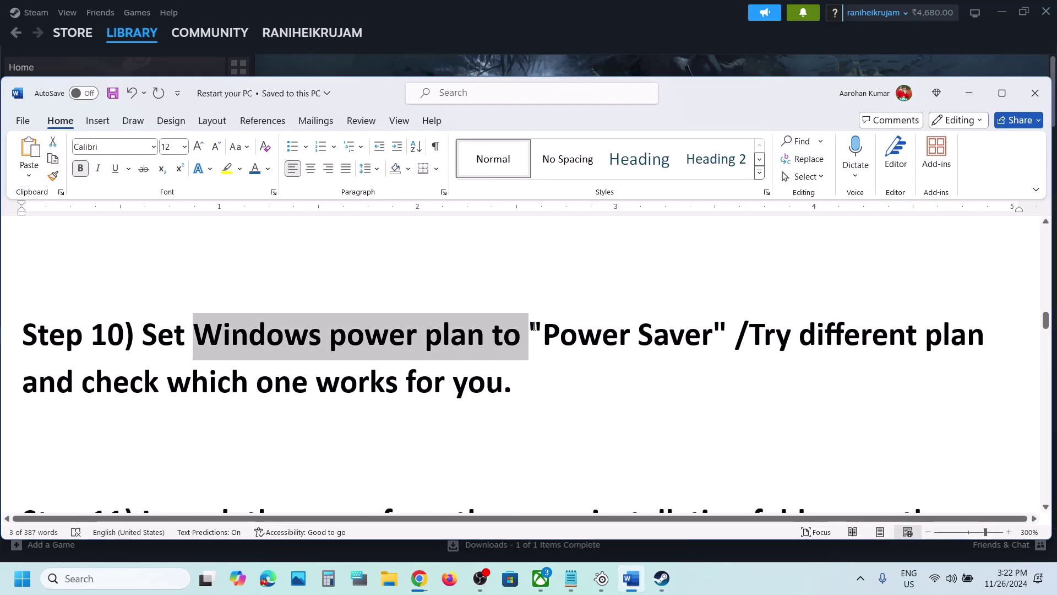
{"action": "left_click", "coordinate": [577, 333]}
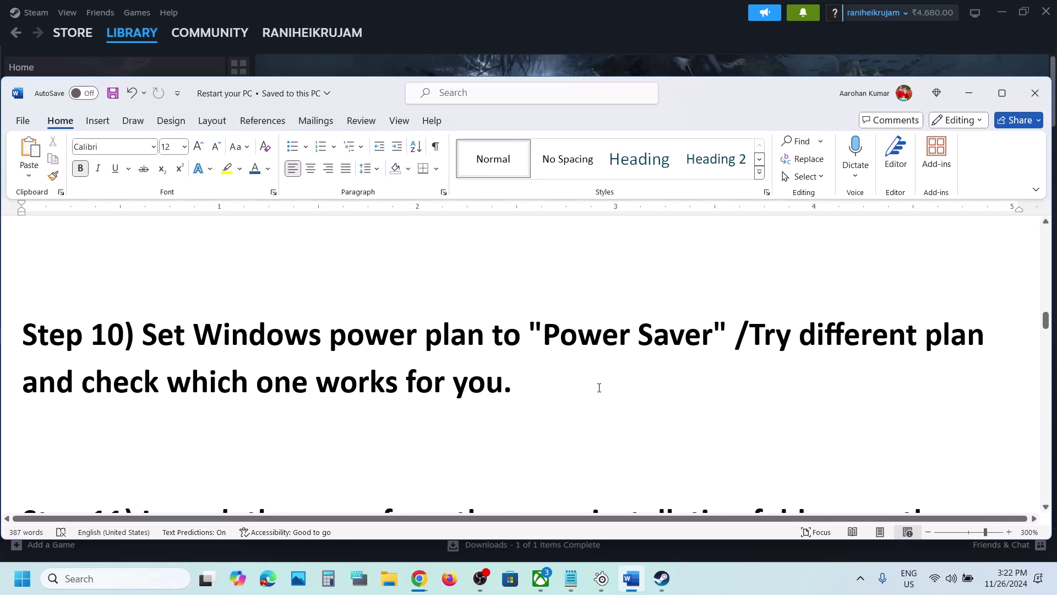
- Open Control Panel's Power Options under Hardware and Sound and examine the power plans, including the Power Saver.jpg example in Photos
{"action": "left_click", "coordinate": [122, 576]}
{"action": "type", "text": "c"}
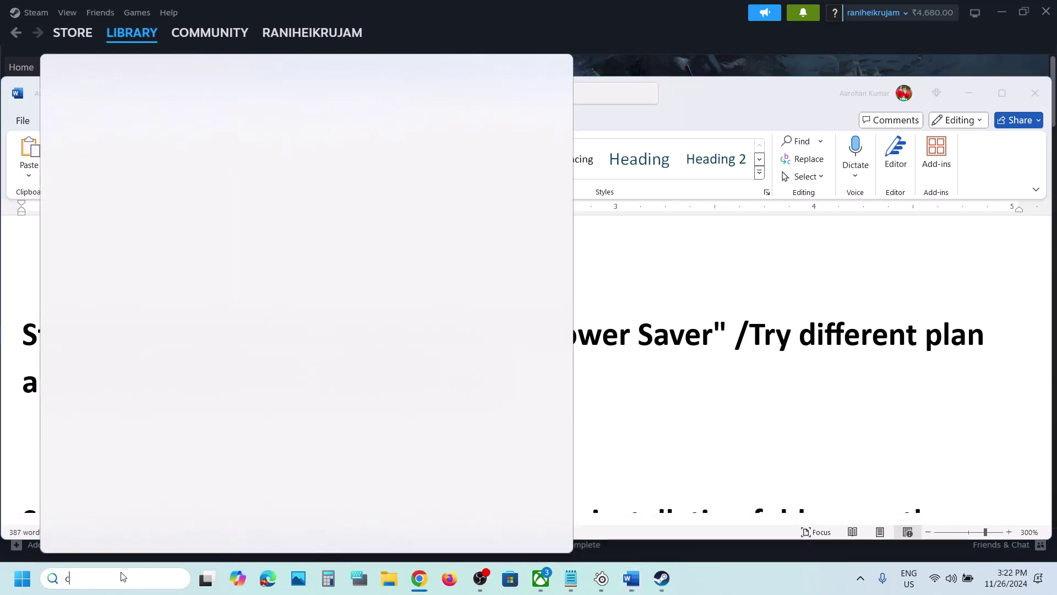
{"action": "type", "text": "ontrol"}
{"action": "key", "text": "Escape"}
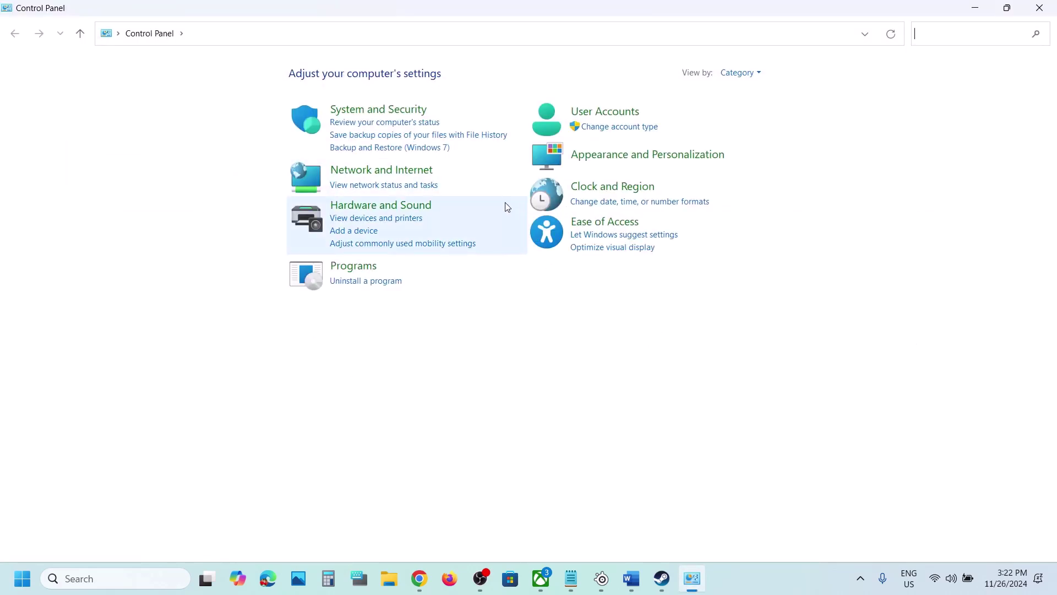
{"action": "left_click", "coordinate": [386, 211]}
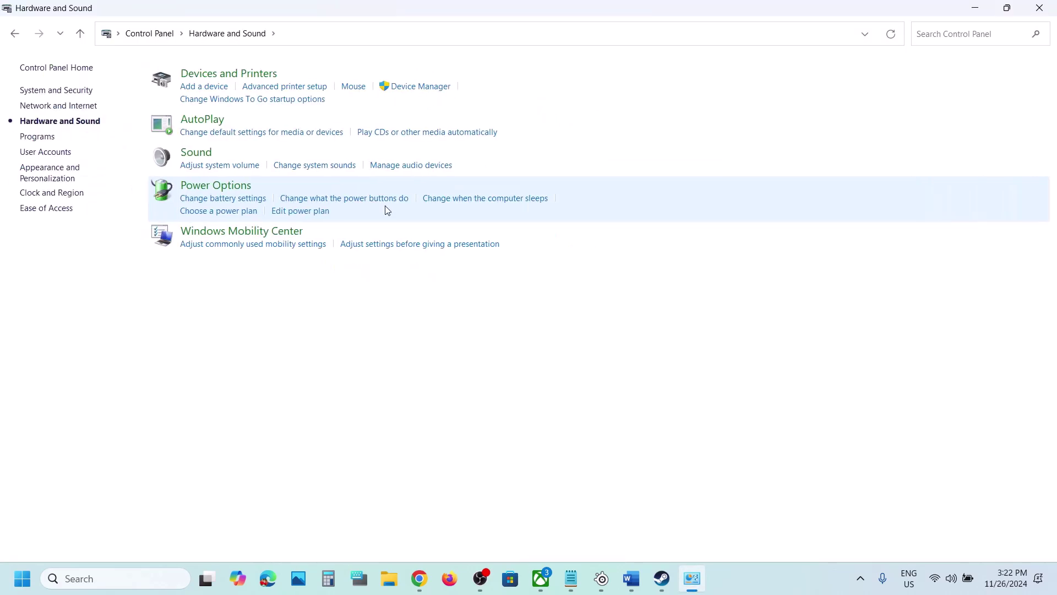
{"action": "left_click", "coordinate": [212, 188]}
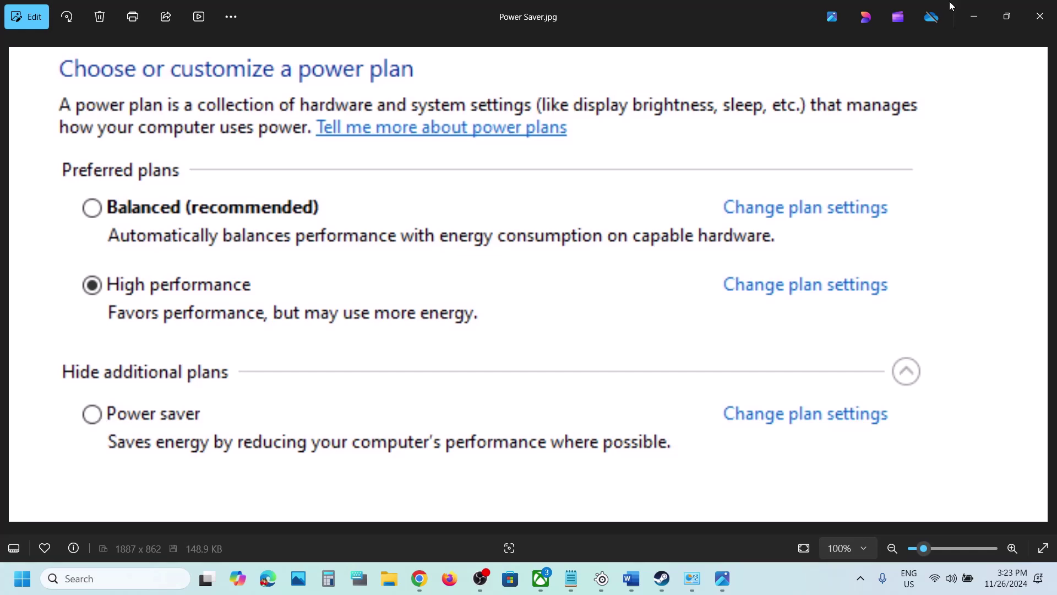
{"action": "left_click", "coordinate": [972, 14]}
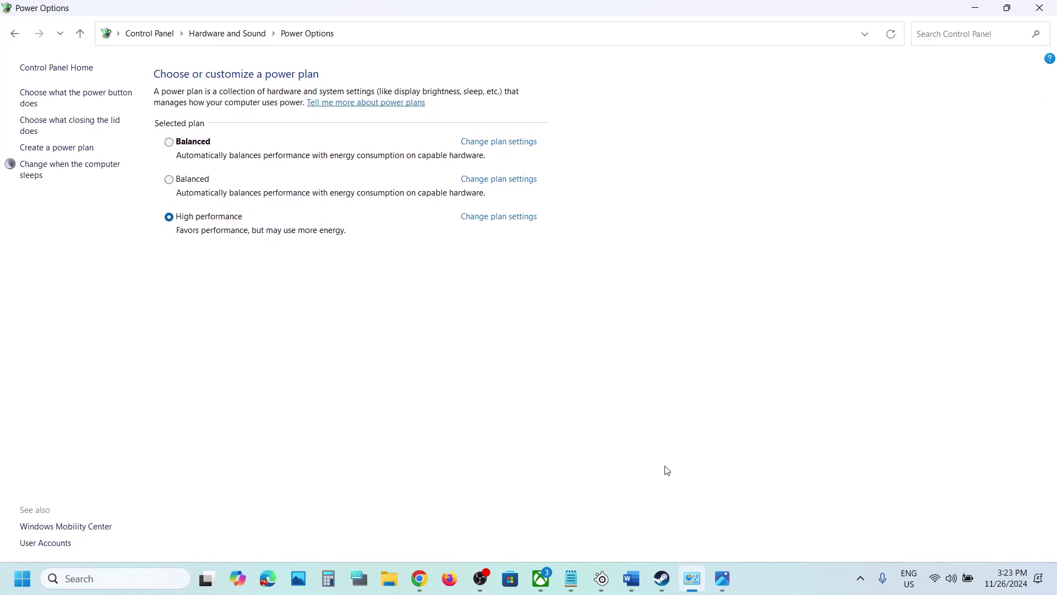
- Return to the Word document, finish reading Step 10 and read Step 11 about launching the game from its installation folder
{"action": "left_click", "coordinate": [632, 578]}
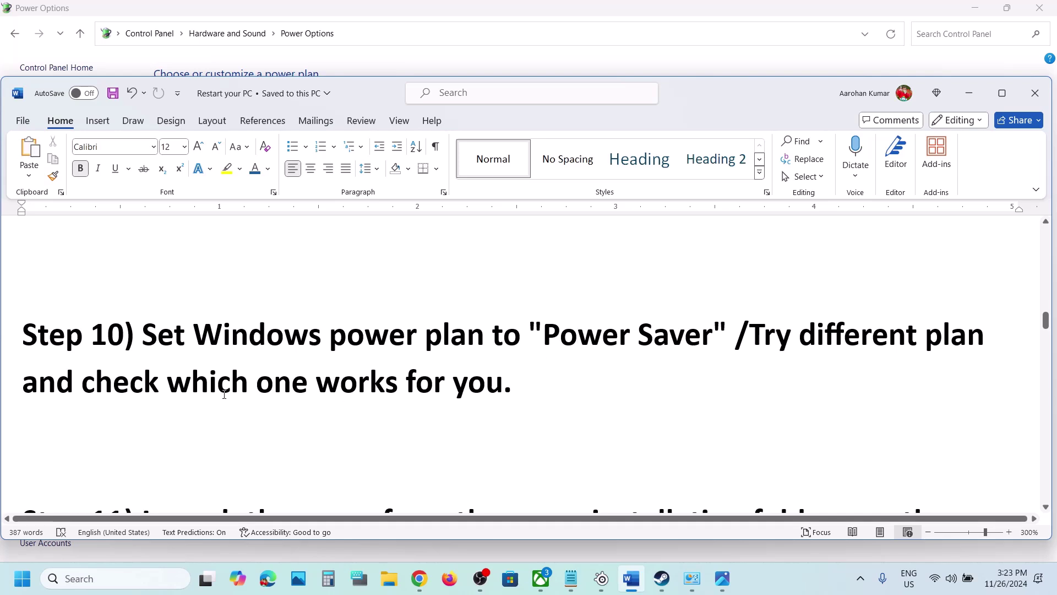
{"action": "left_click_drag", "start_coordinate": [224, 394], "coordinate": [478, 391]}
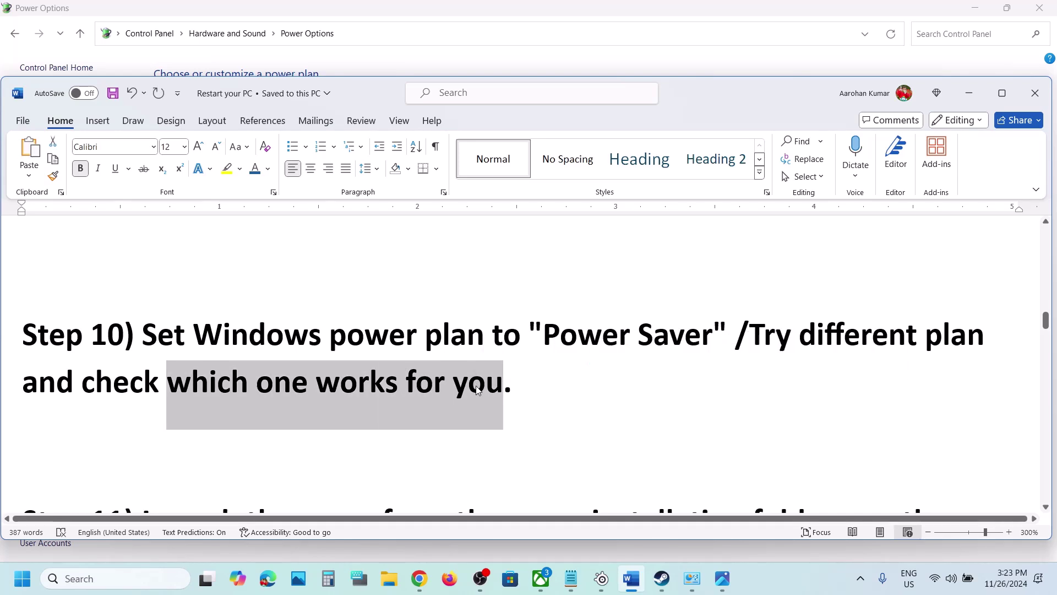
{"action": "left_click", "coordinate": [478, 390]}
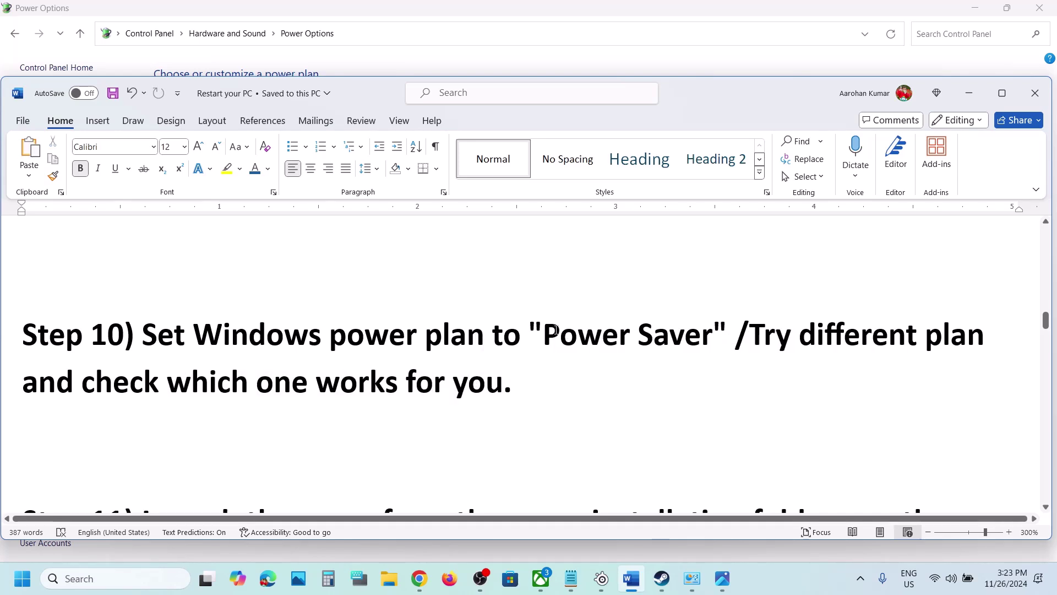
{"action": "left_click_drag", "start_coordinate": [556, 331], "coordinate": [712, 336]}
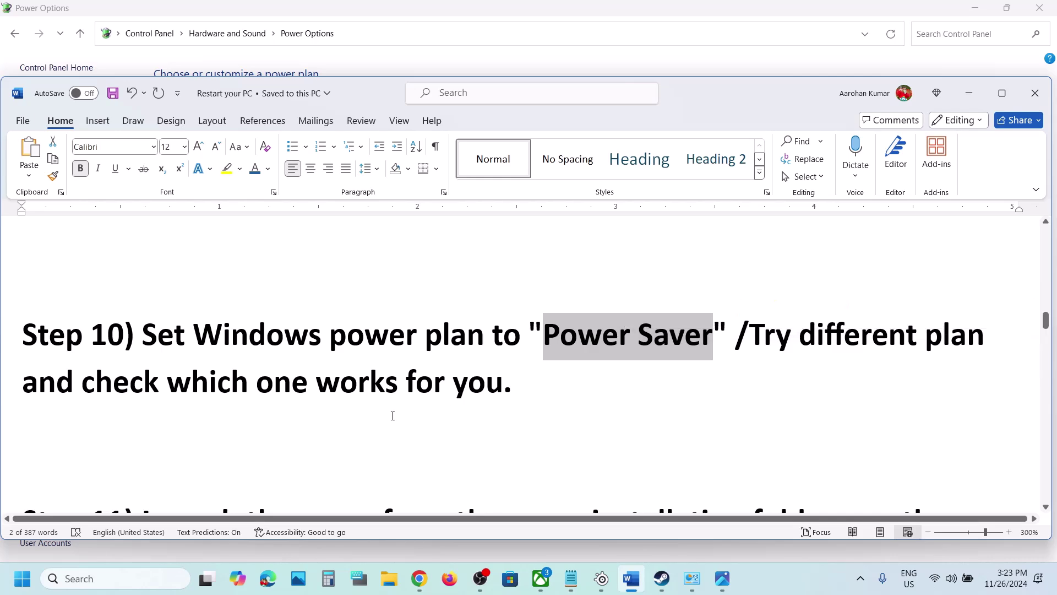
{"action": "scroll", "coordinate": [392, 415], "scroll_direction": "down", "scroll_amount": 5}
{"action": "left_click_drag", "start_coordinate": [25, 237], "coordinate": [773, 321]}
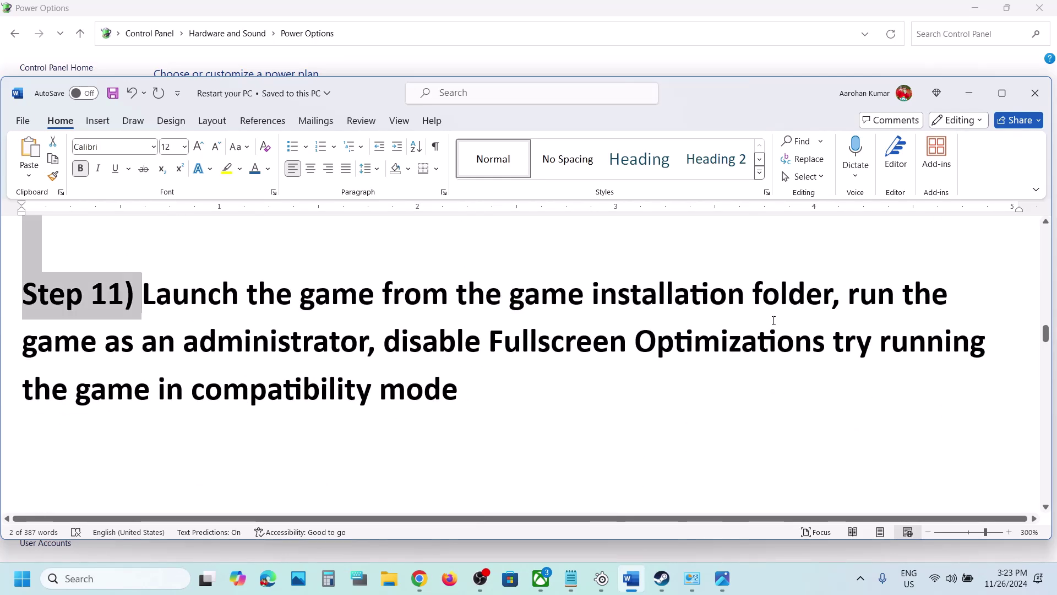
{"action": "left_click_drag", "start_coordinate": [143, 295], "coordinate": [832, 297]}
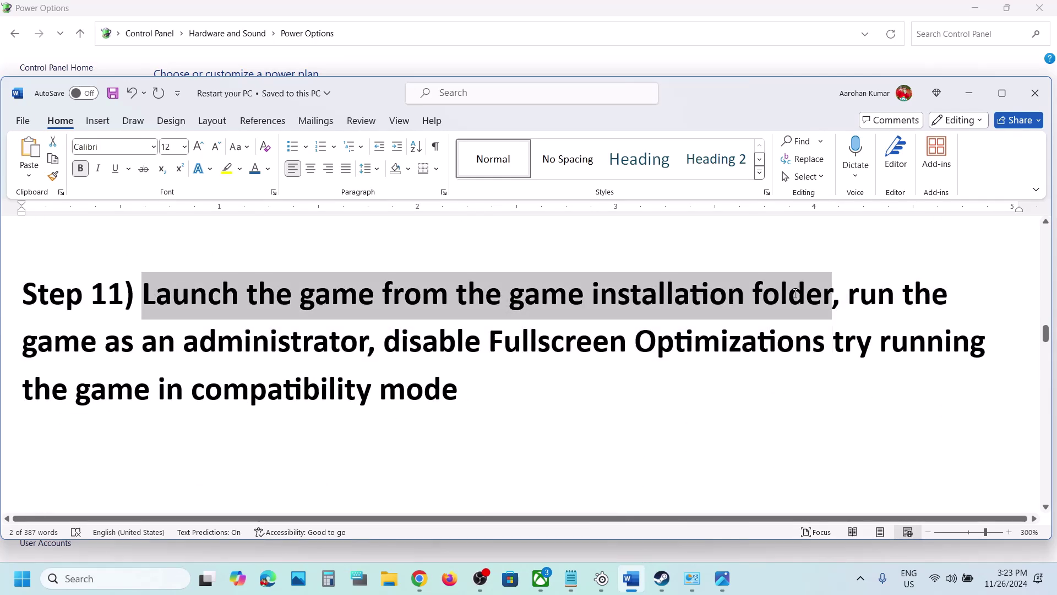
- Browse the local files of UNCHARTED: Legacy of Thieves Collection from Steam and locate the tll, tll-l, u4 and u4-l applications
{"action": "left_click", "coordinate": [659, 589]}
{"action": "right_click", "coordinate": [113, 333]}
{"action": "mouse_move", "coordinate": [156, 416]}
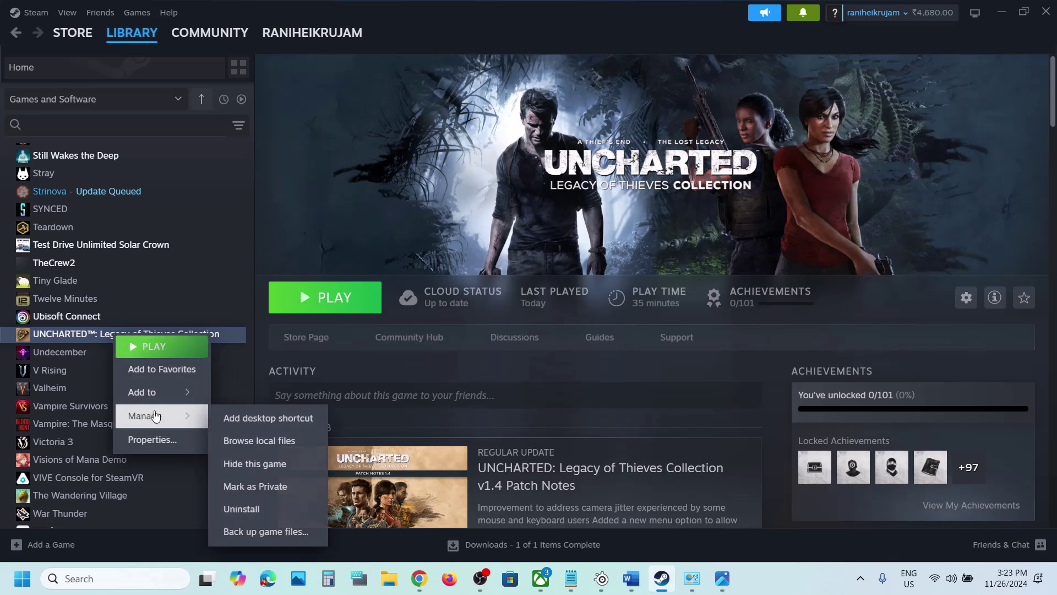
{"action": "left_click", "coordinate": [277, 450]}
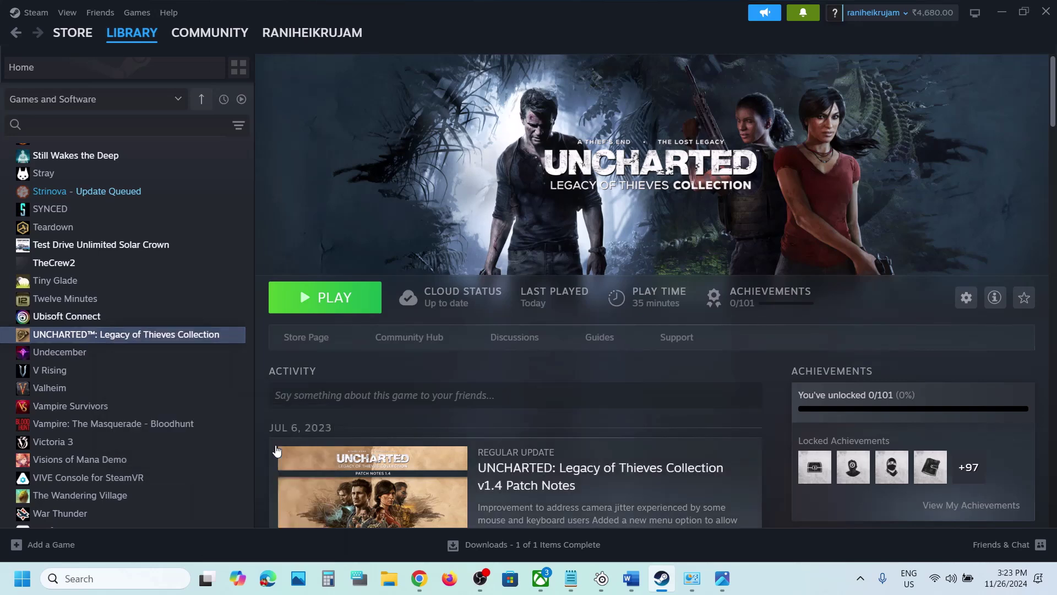
{"action": "scroll", "coordinate": [299, 324], "scroll_direction": "down", "scroll_amount": 1}
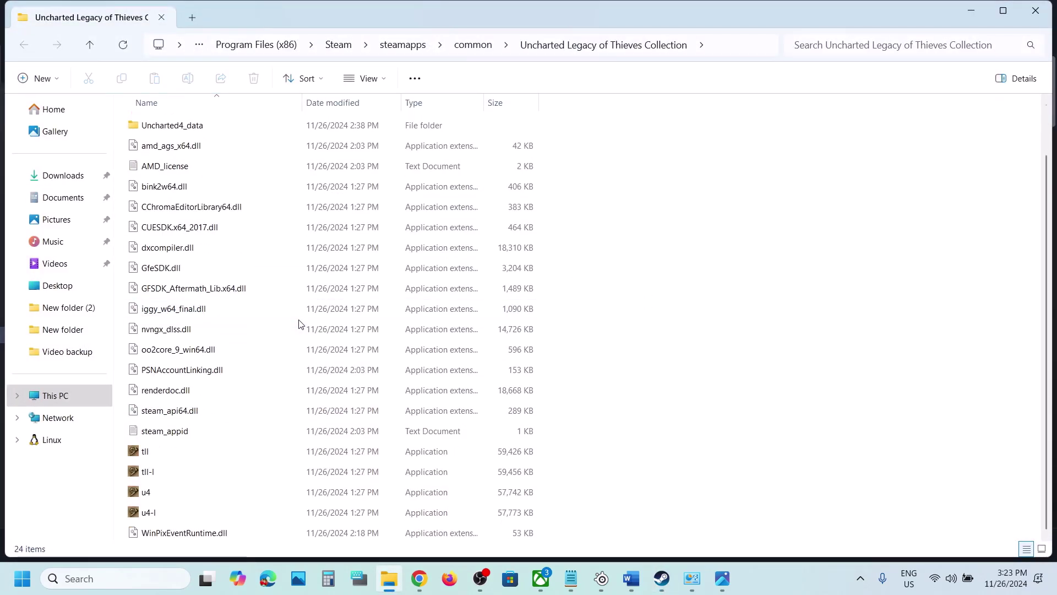
{"action": "left_click", "coordinate": [147, 457]}
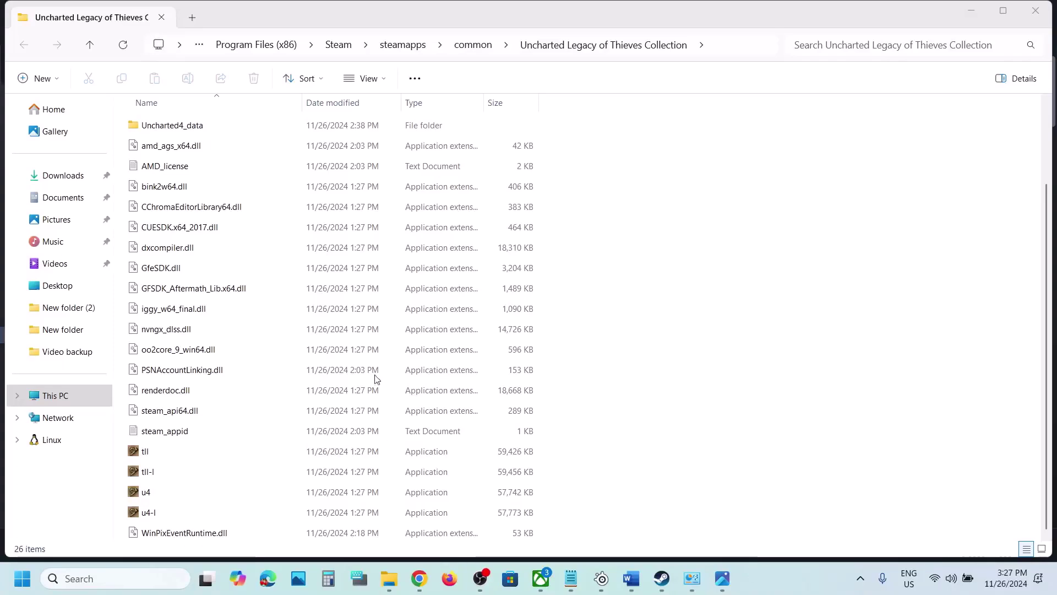
{"action": "left_click", "coordinate": [168, 473]}
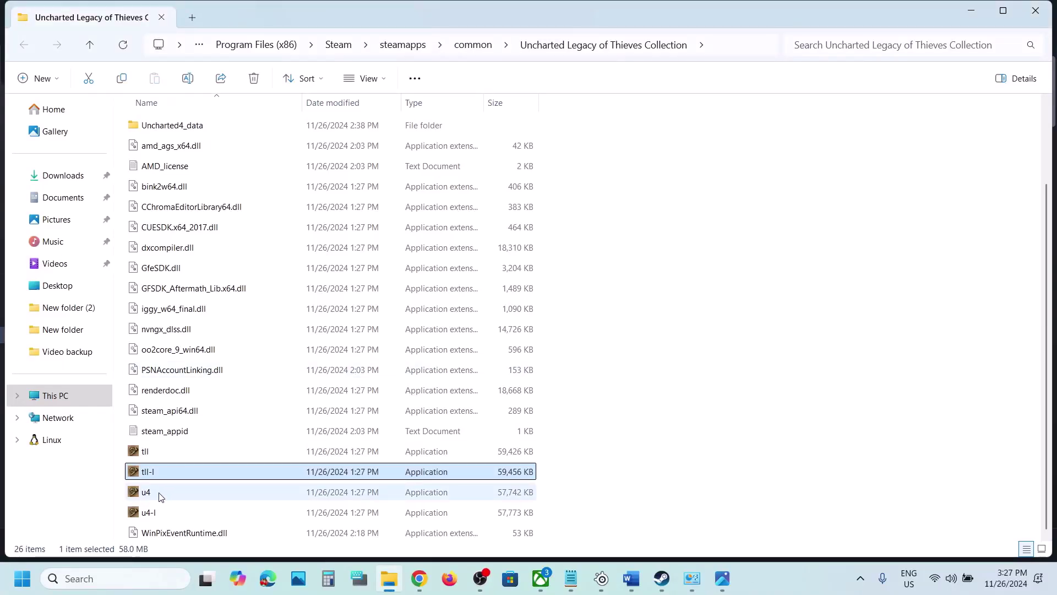
{"action": "left_click", "coordinate": [161, 493]}
{"action": "left_click", "coordinate": [165, 514]}
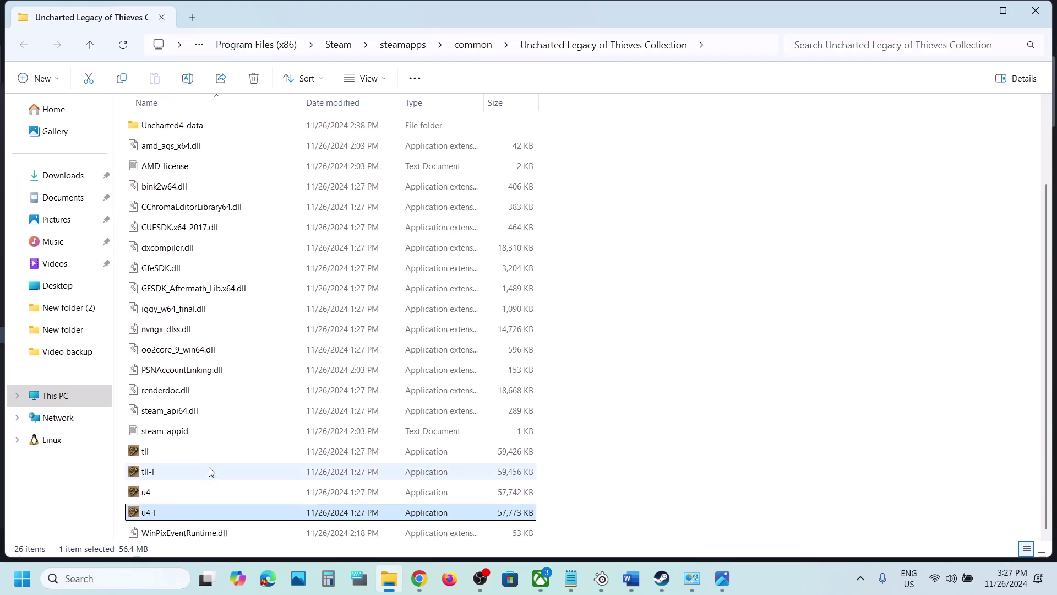
- Set the tll application to run as an administrator in its compatibility properties and apply the change
{"action": "left_click", "coordinate": [165, 454]}
{"action": "right_click", "coordinate": [164, 453]}
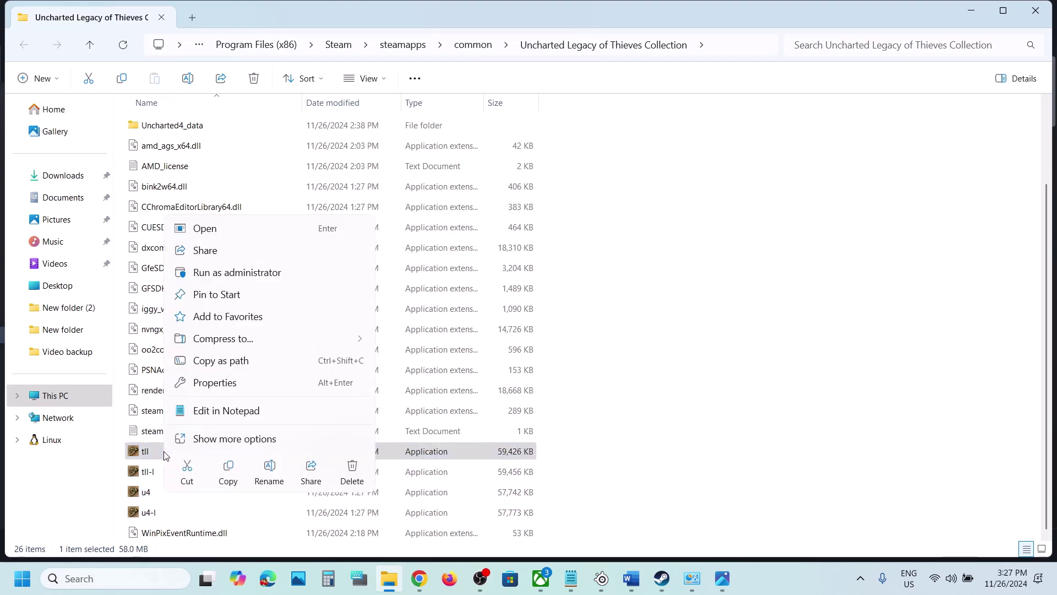
{"action": "left_click", "coordinate": [253, 383]}
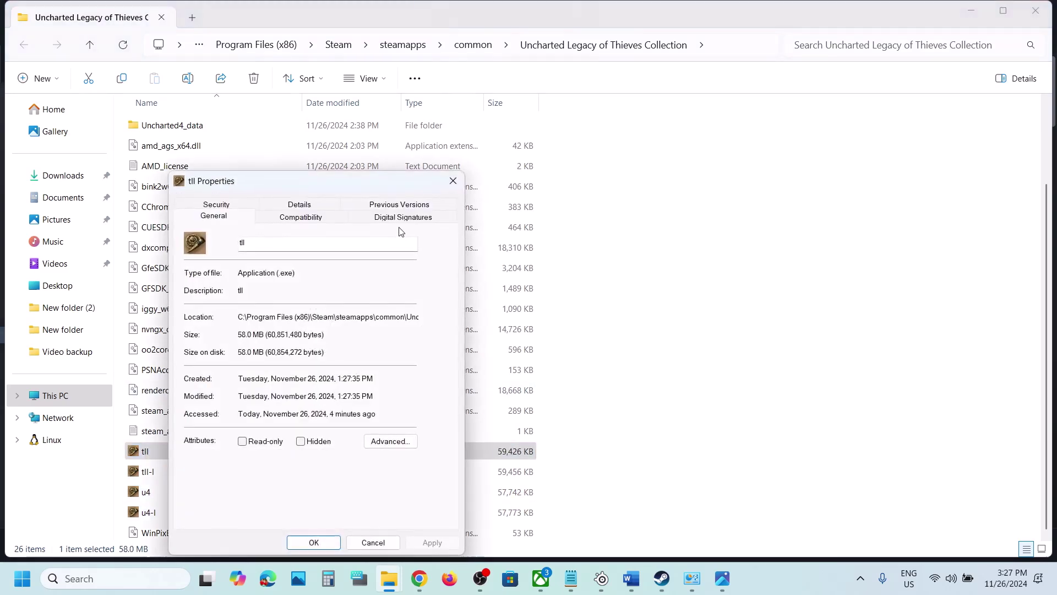
{"action": "left_click", "coordinate": [304, 217]}
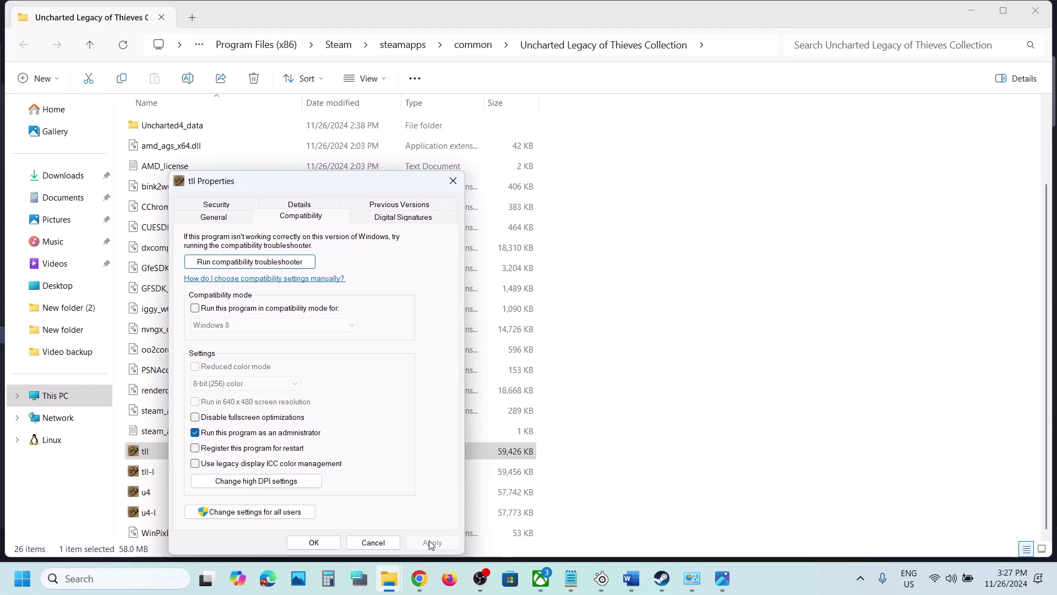
{"action": "left_click", "coordinate": [314, 543]}
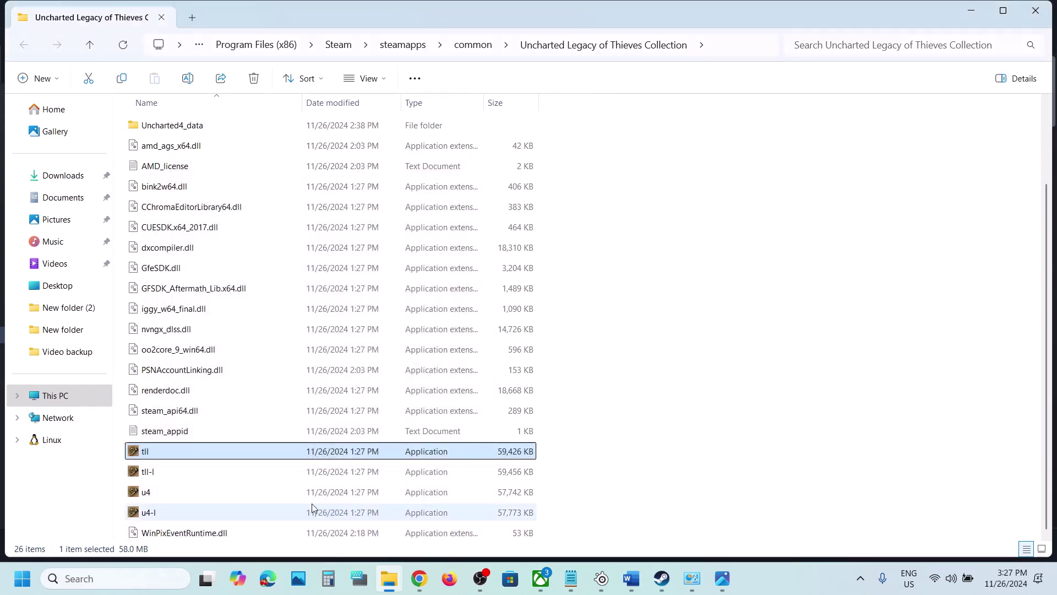
- Set the tll application to run in compatibility mode for Windows 8 and accept its properties
{"action": "right_click", "coordinate": [155, 453]}
{"action": "left_click", "coordinate": [219, 381]}
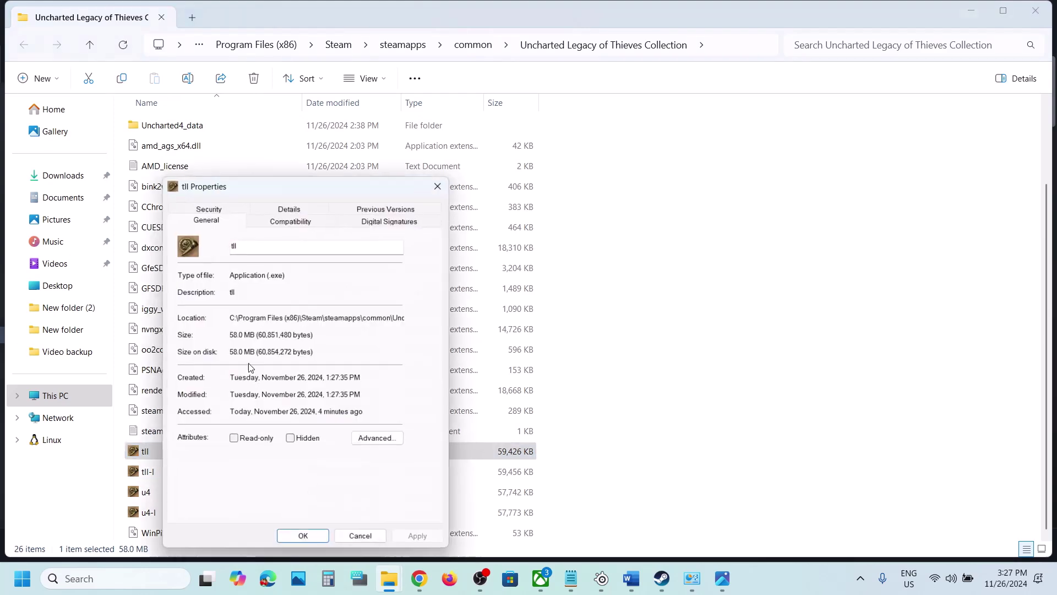
{"action": "left_click", "coordinate": [281, 218]}
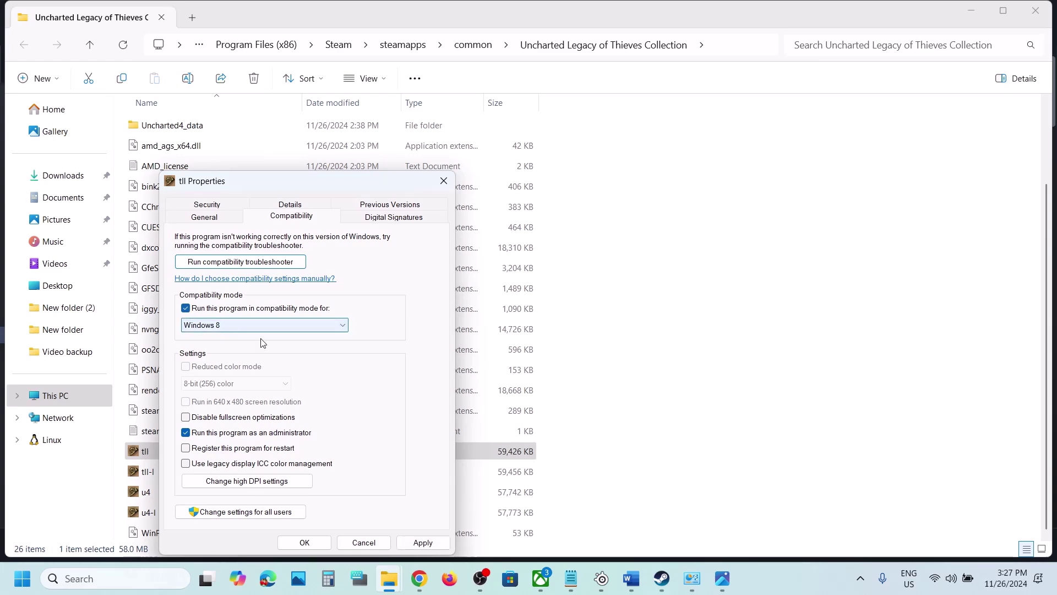
{"action": "left_click", "coordinate": [302, 545]}
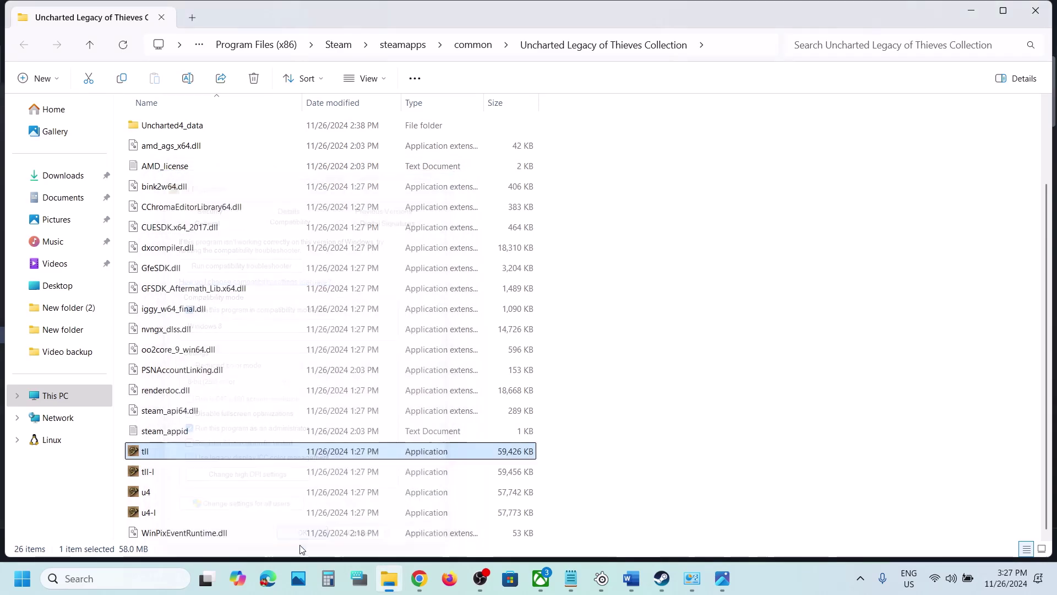
- Change the tll application's compatibility mode to Windows 7, apply the change and close its properties
{"action": "right_click", "coordinate": [158, 453]}
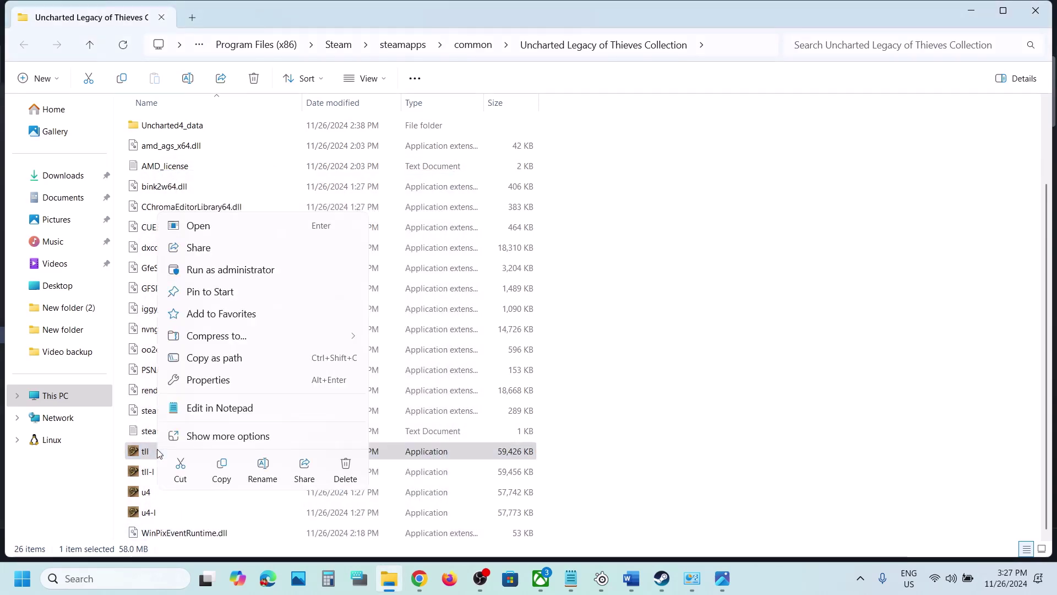
{"action": "left_click", "coordinate": [246, 380]}
{"action": "left_click", "coordinate": [292, 220]}
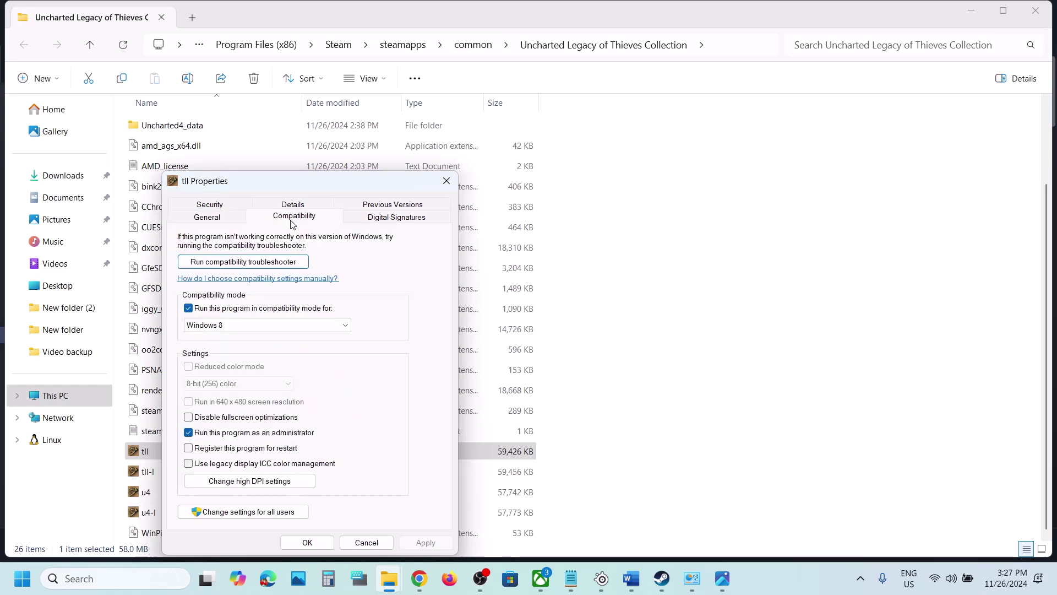
{"action": "left_click", "coordinate": [220, 325]}
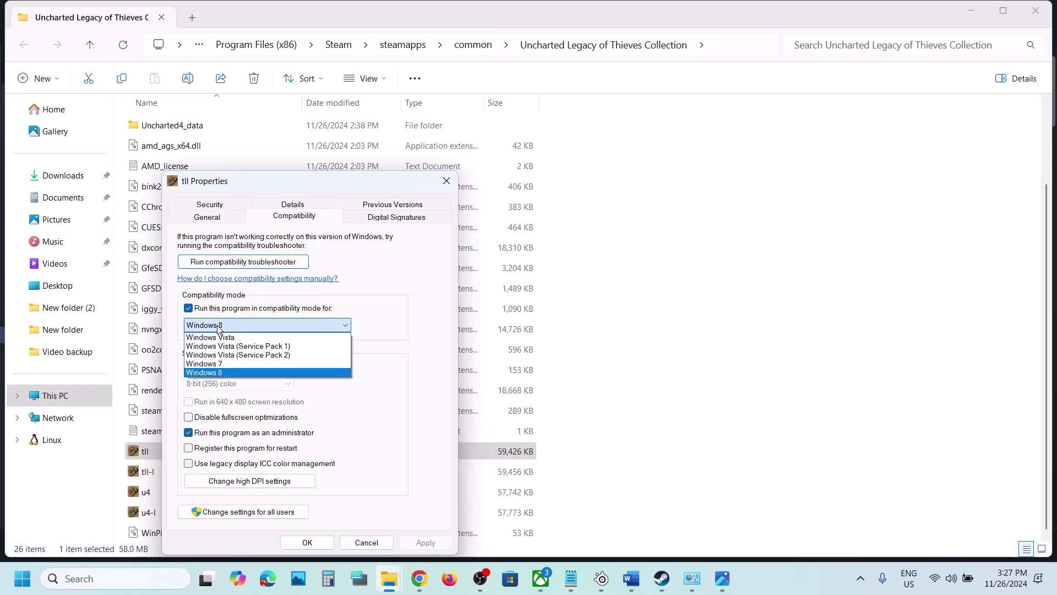
{"action": "left_click", "coordinate": [232, 366]}
{"action": "left_click", "coordinate": [425, 542]}
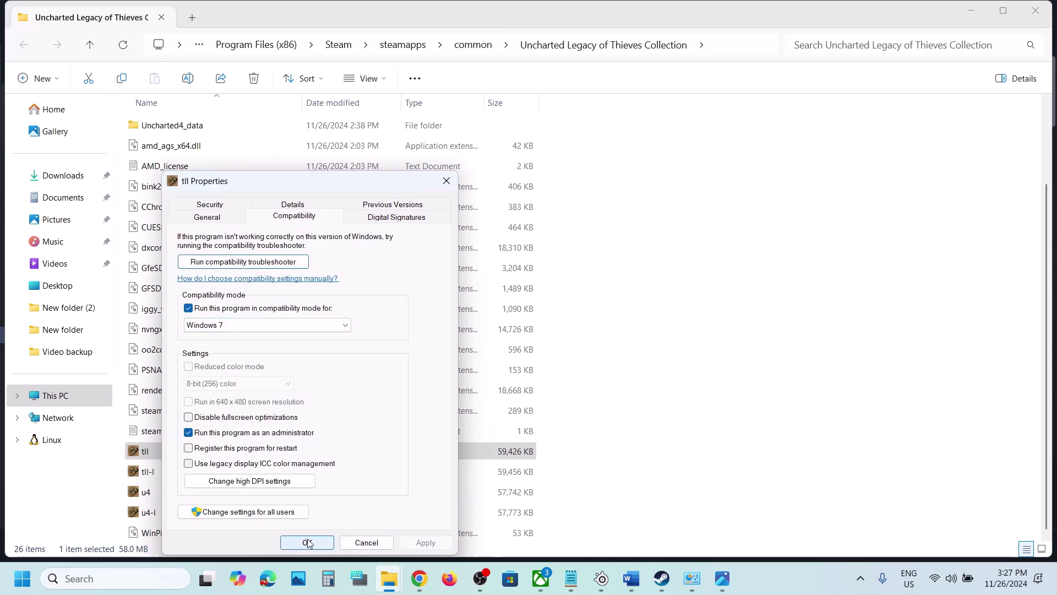
{"action": "left_click", "coordinate": [308, 542]}
- Disable fullscreen optimizations for the tll application in its compatibility properties and apply the change
{"action": "right_click", "coordinate": [184, 454]}
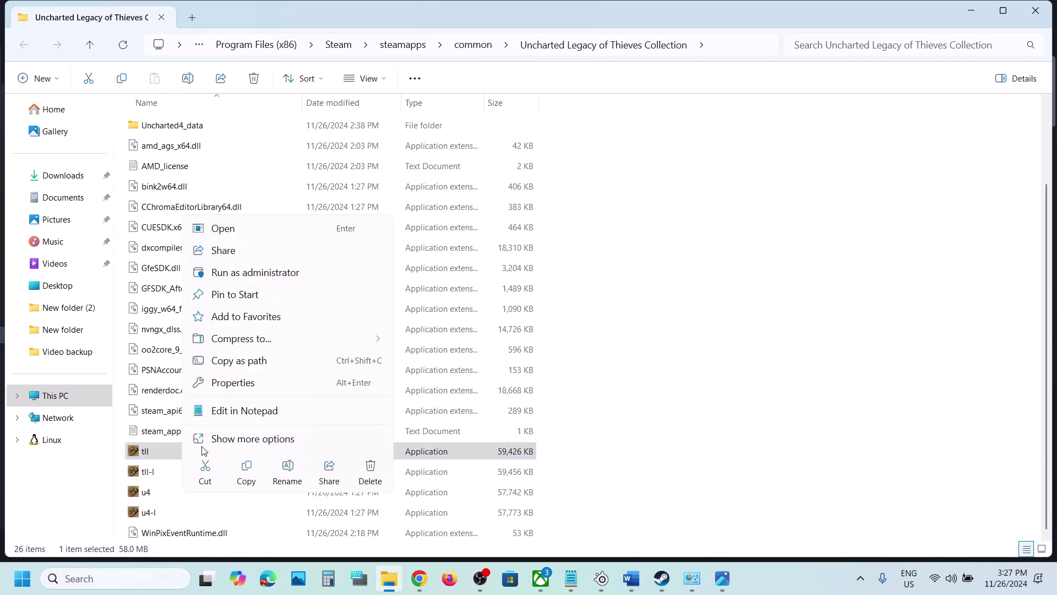
{"action": "left_click", "coordinate": [274, 385]}
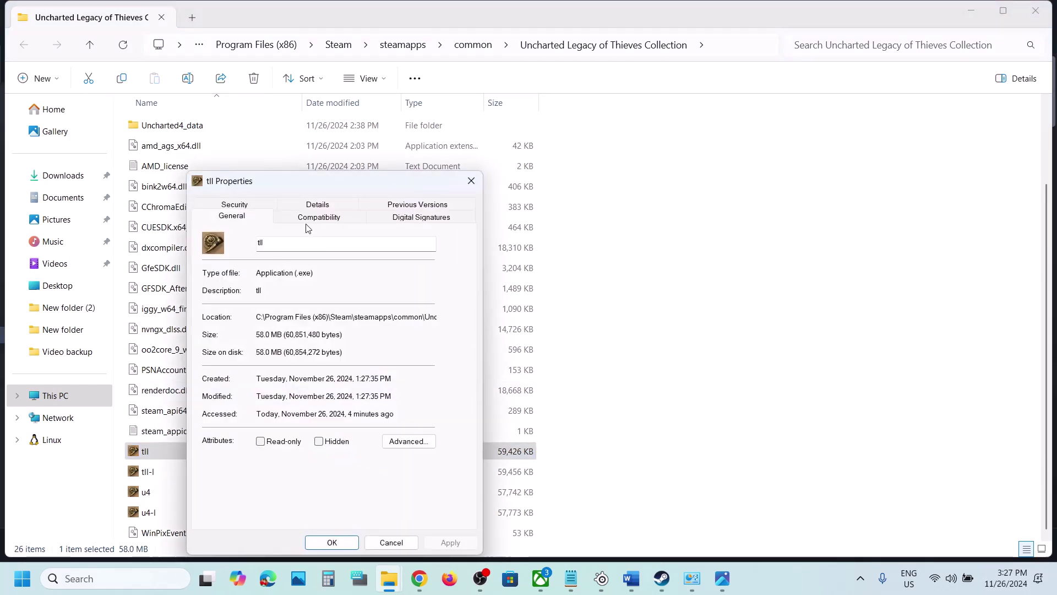
{"action": "left_click", "coordinate": [307, 217]}
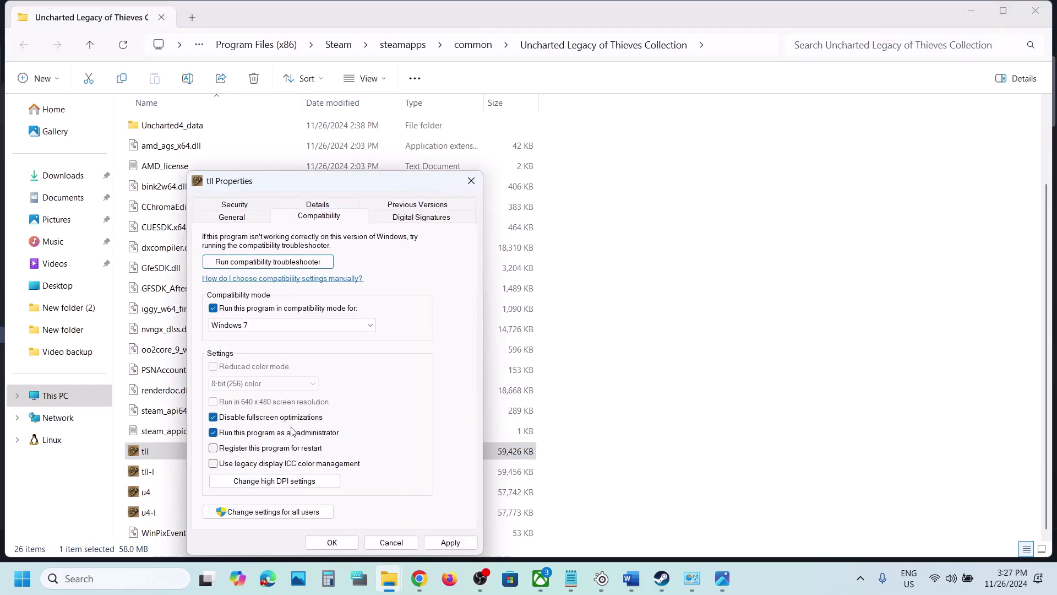
{"action": "left_click", "coordinate": [443, 541]}
{"action": "left_click", "coordinate": [332, 543]}
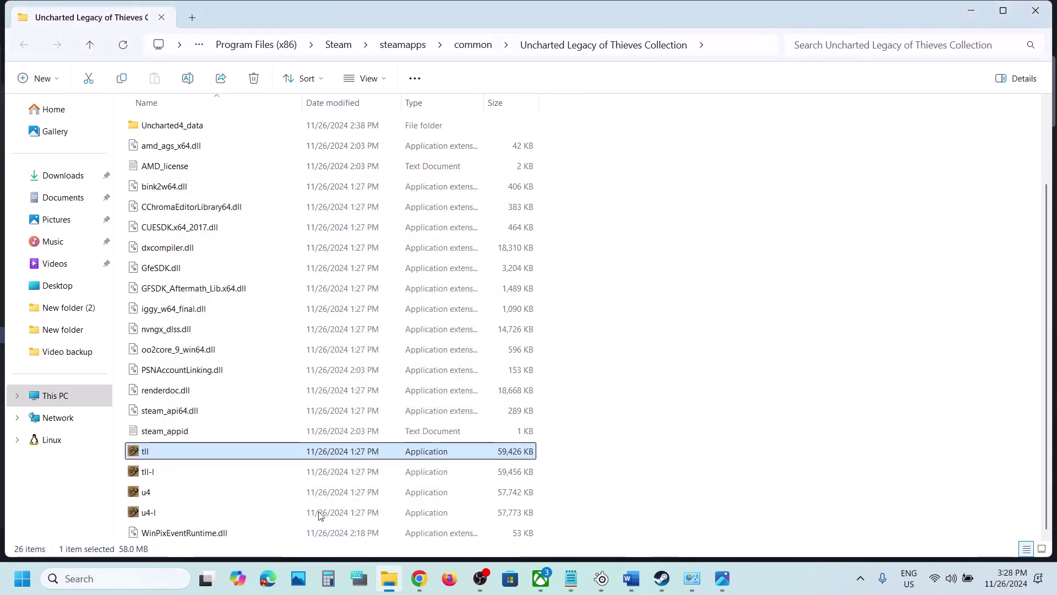
- Select the tll-l, u4 and u4-l applications one after another in the game folder
{"action": "left_click", "coordinate": [158, 472]}
{"action": "left_click", "coordinate": [161, 495]}
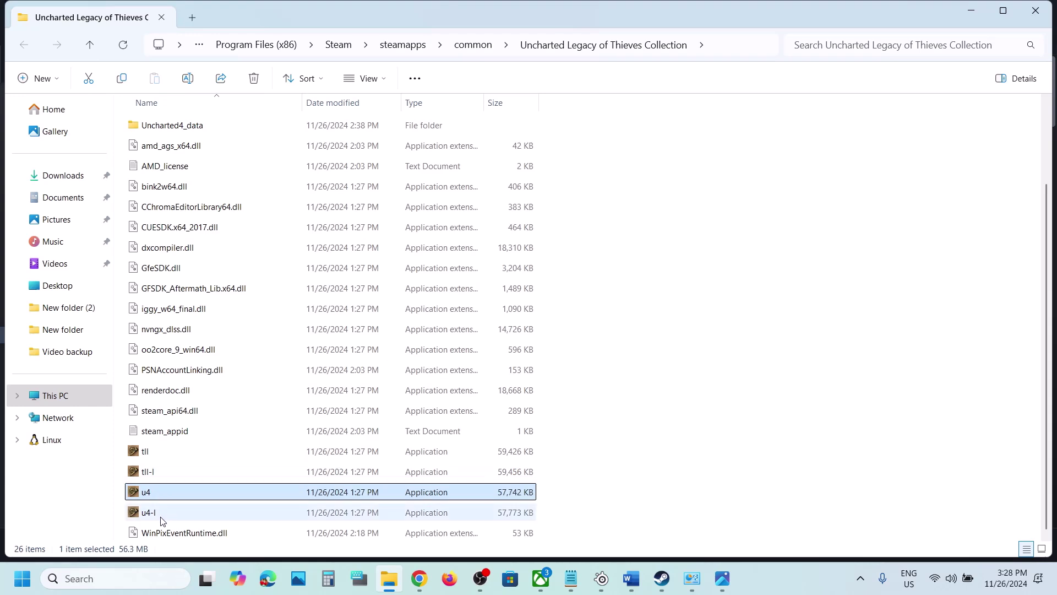
{"action": "left_click", "coordinate": [157, 515]}
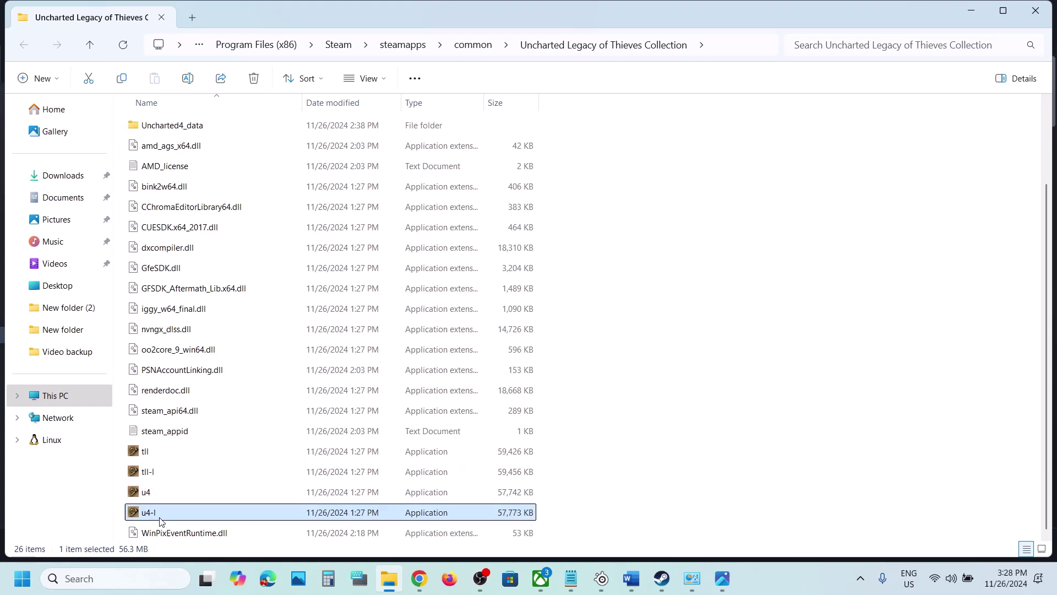
- Turn off compatibility mode, disabled fullscreen optimizations and running as administrator for the tll application, and apply the changes
{"action": "left_click", "coordinate": [150, 457]}
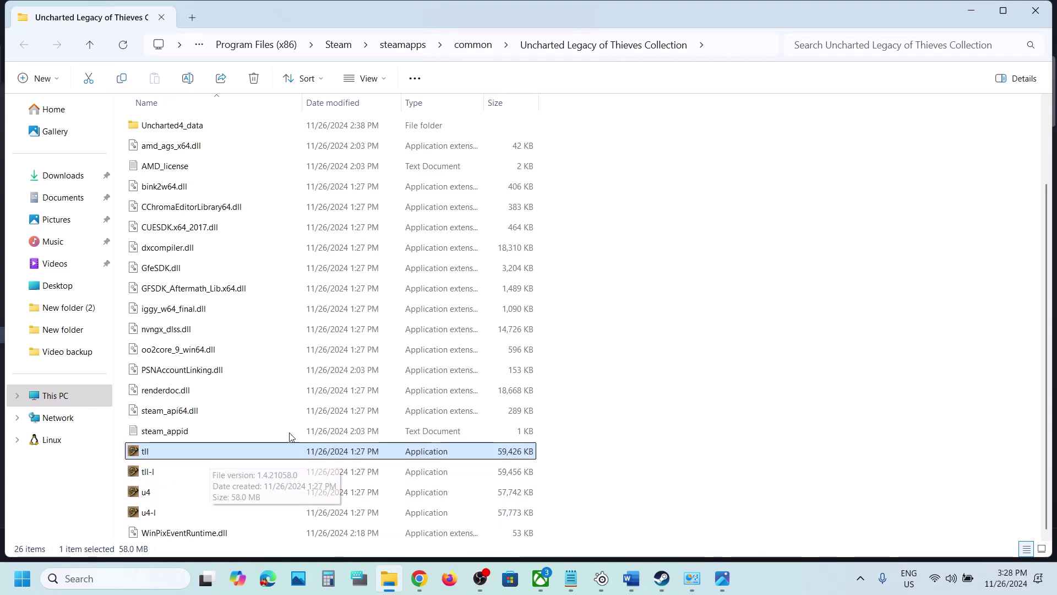
{"action": "right_click", "coordinate": [162, 460]}
{"action": "left_click", "coordinate": [260, 383]}
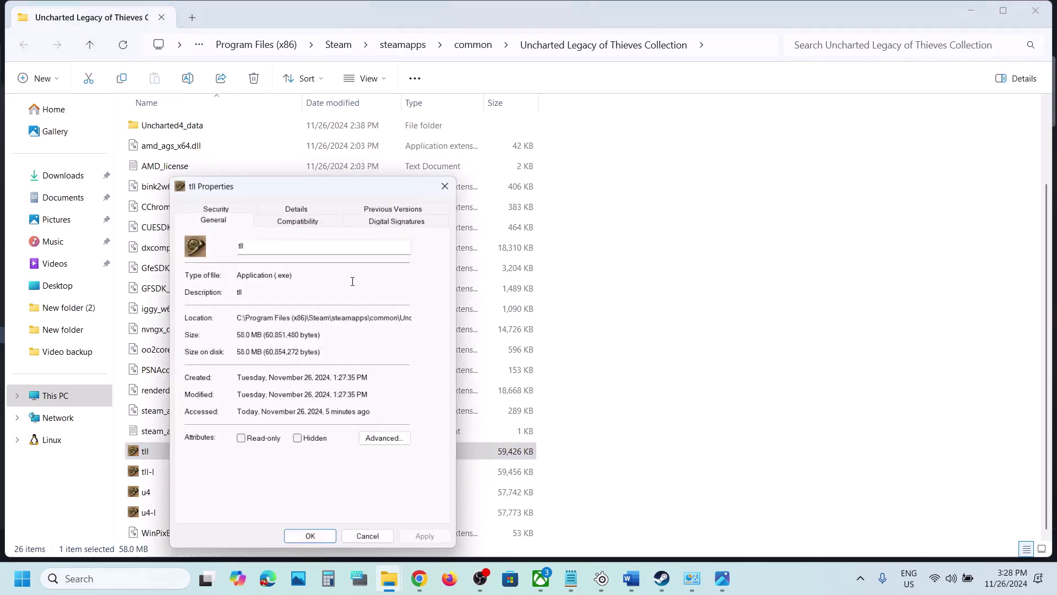
{"action": "left_click", "coordinate": [297, 222]}
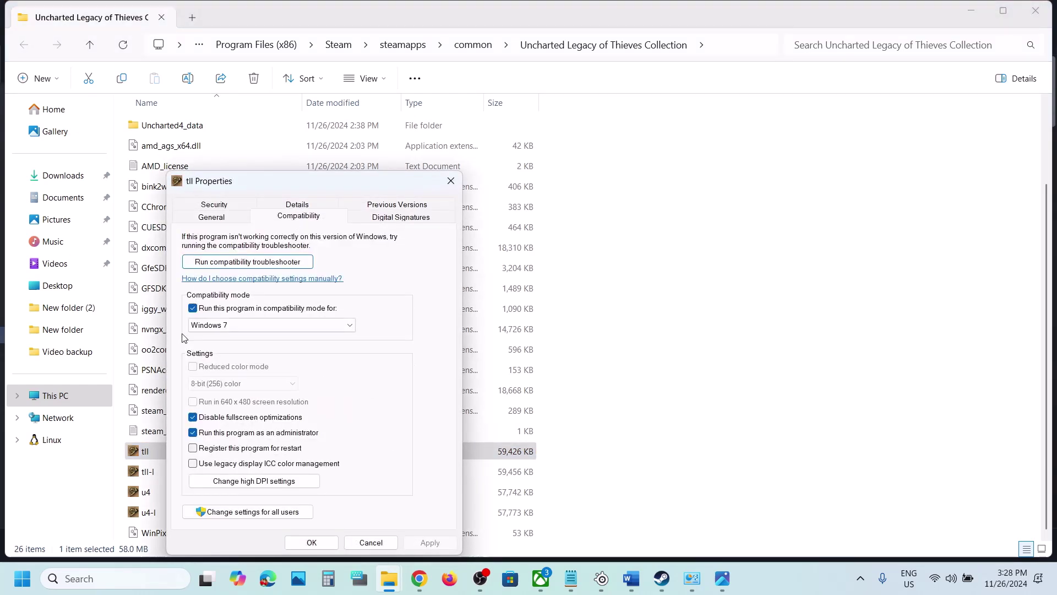
{"action": "left_click", "coordinate": [193, 309]}
{"action": "left_click", "coordinate": [193, 417]}
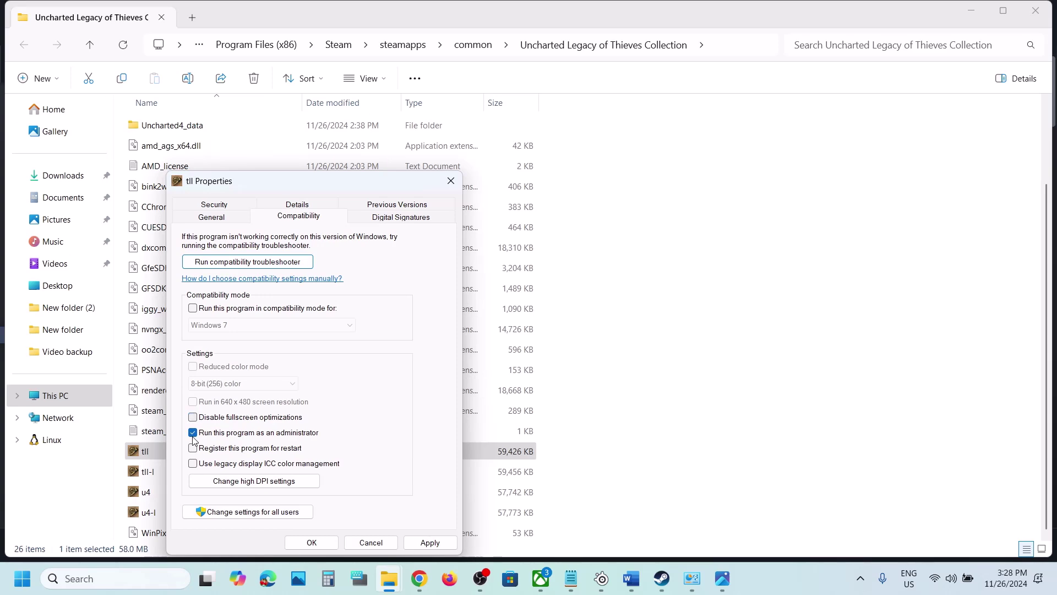
{"action": "left_click", "coordinate": [193, 433]}
{"action": "left_click", "coordinate": [422, 542]}
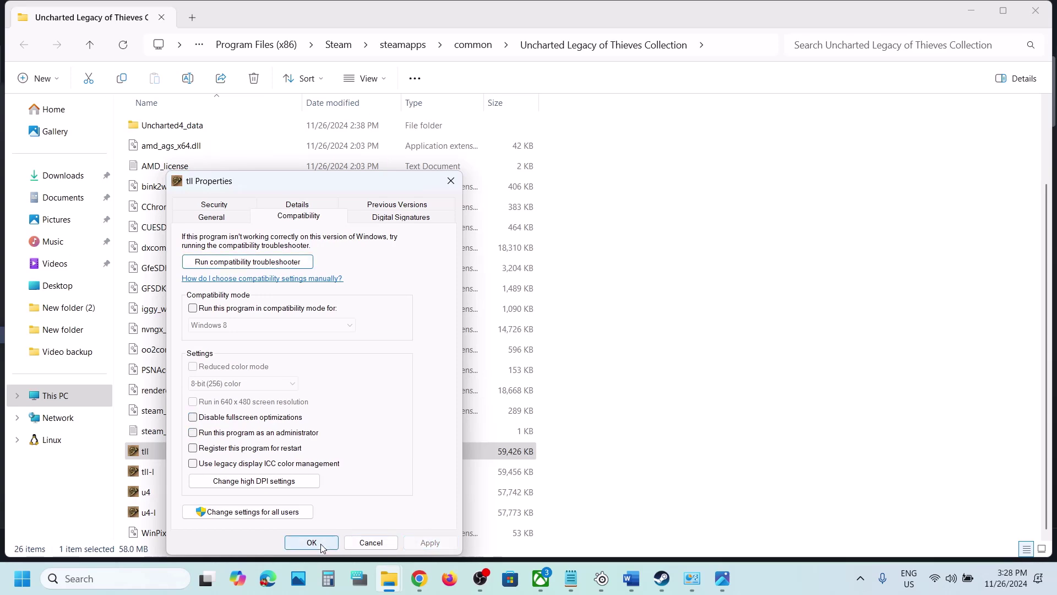
{"action": "left_click", "coordinate": [312, 542]}
- Switch to the Word document and read Step 12 about turning off SteelSeries Sonar before launching the game
{"action": "left_click", "coordinate": [631, 579]}
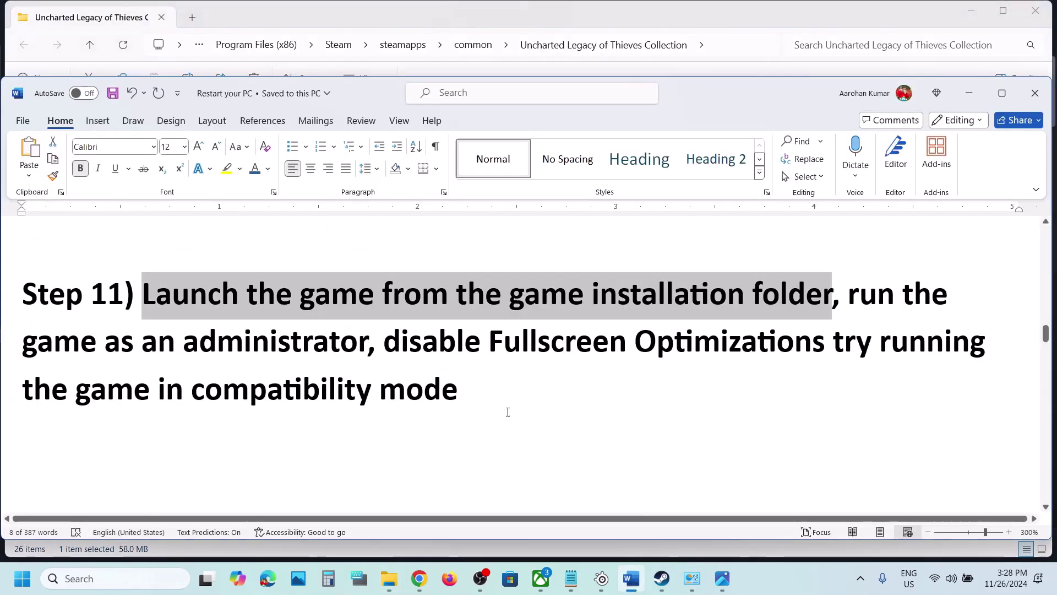
{"action": "scroll", "coordinate": [406, 407], "scroll_direction": "down", "scroll_amount": 3}
{"action": "scroll", "coordinate": [406, 408], "scroll_direction": "up", "scroll_amount": 1}
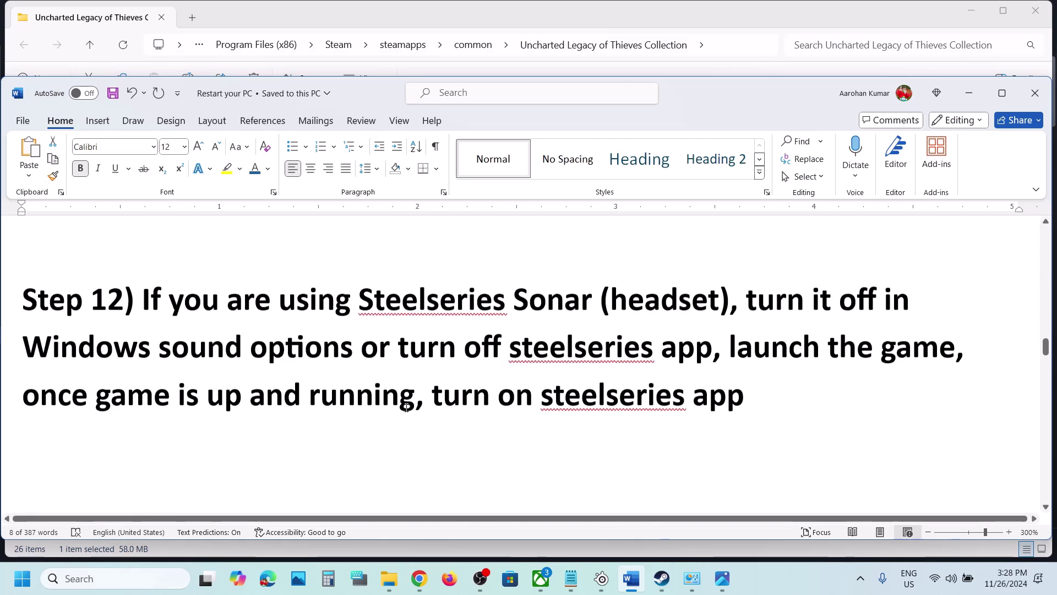
{"action": "left_click_drag", "start_coordinate": [360, 306], "coordinate": [713, 355]}
{"action": "double_click", "coordinate": [741, 359]}
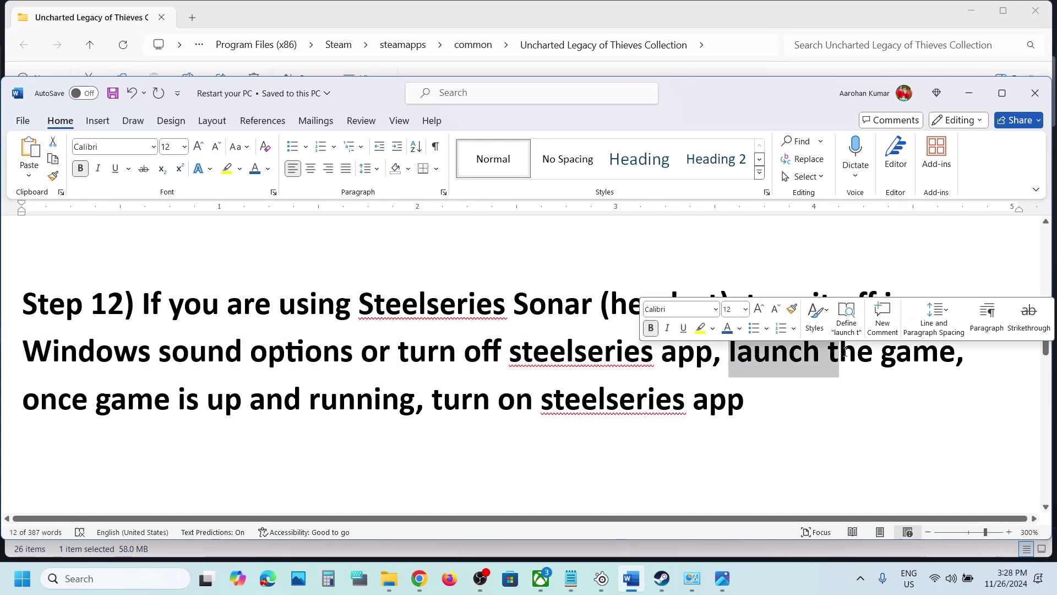
{"action": "left_click_drag", "start_coordinate": [86, 404], "coordinate": [716, 414]}
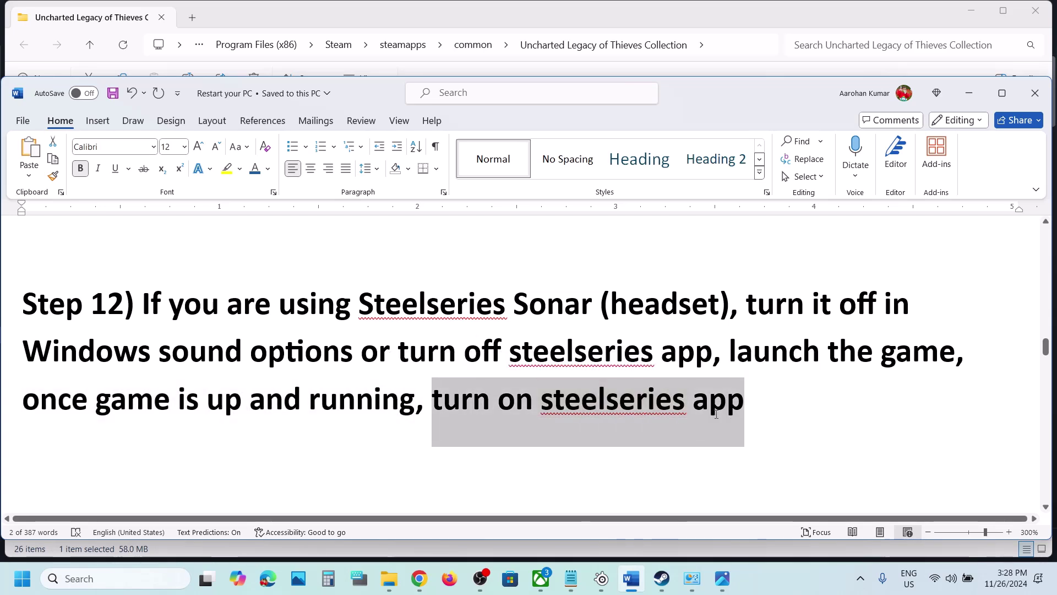
{"action": "left_click", "coordinate": [611, 406]}
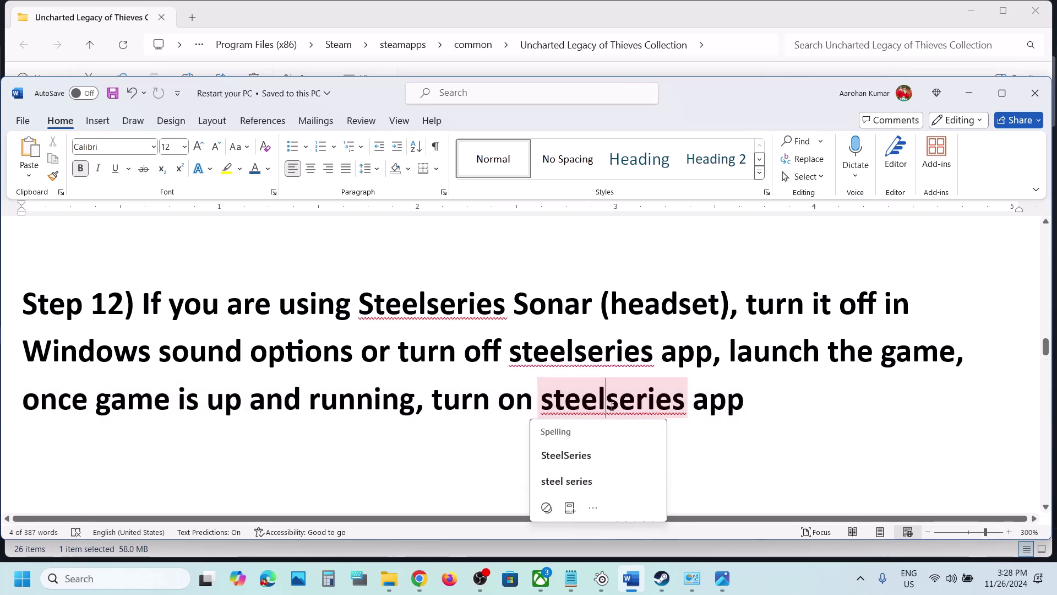
- Turn off the Sonar service in the general settings of SteelSeries GG and close the app
{"action": "left_click", "coordinate": [609, 577]}
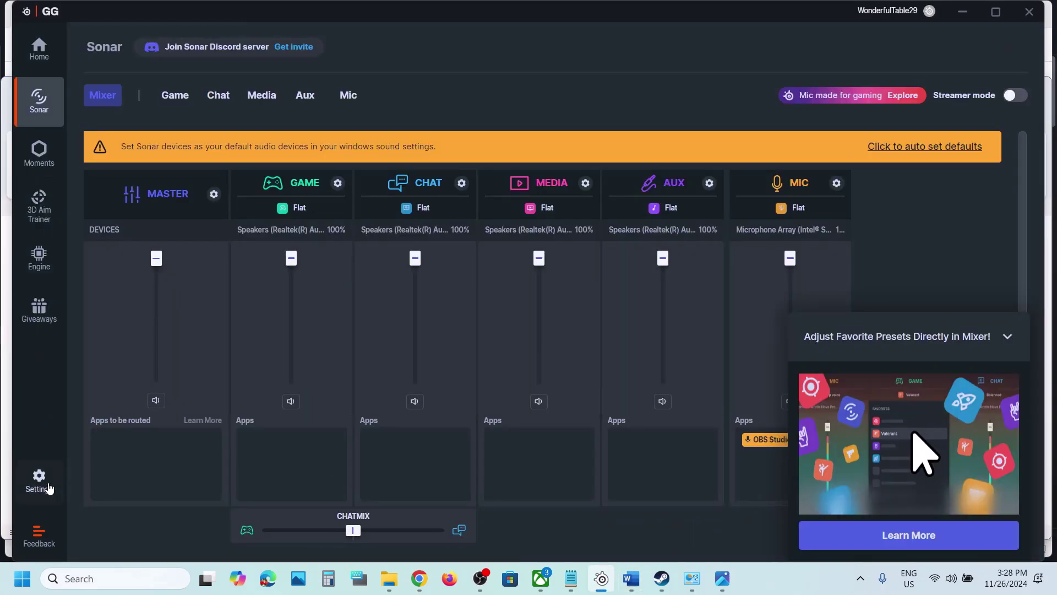
{"action": "left_click", "coordinate": [38, 480]}
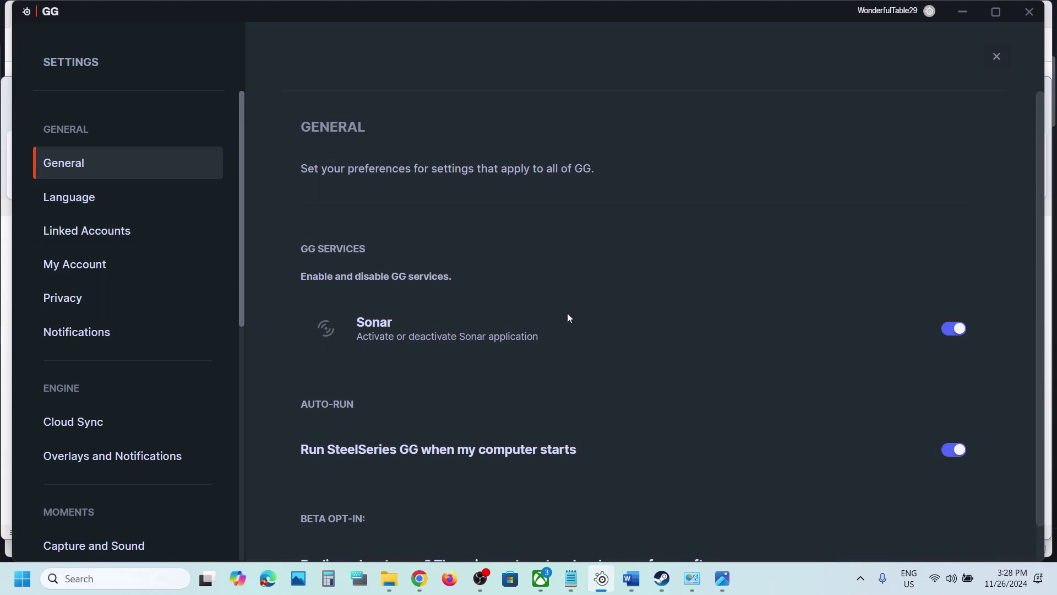
{"action": "left_click", "coordinate": [950, 330]}
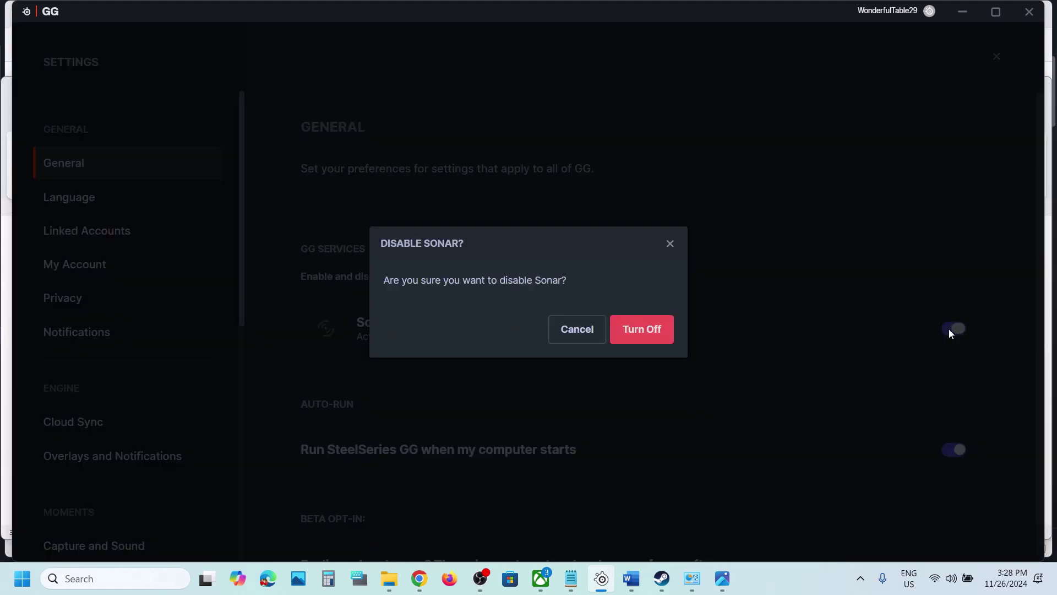
{"action": "left_click", "coordinate": [638, 326]}
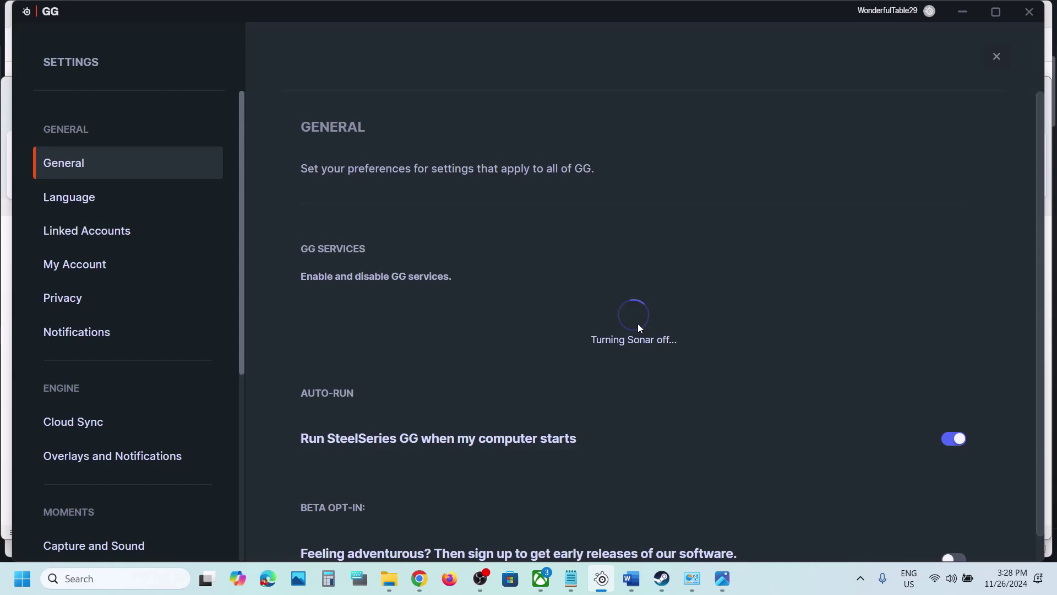
{"action": "left_click", "coordinate": [1029, 12]}
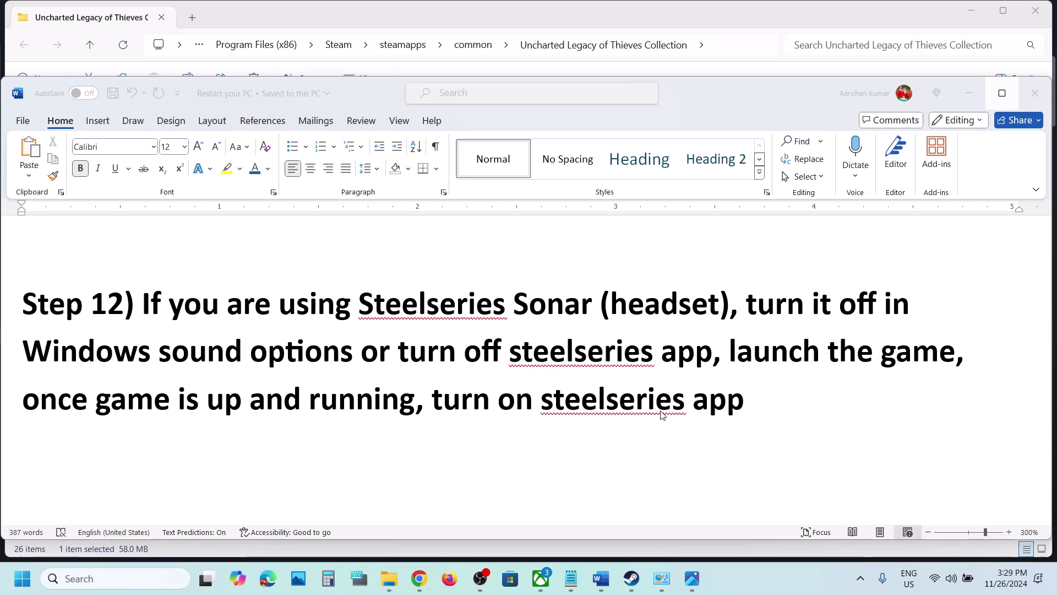
- Examine the Windows quick sound output options, including output device, spatial sound and volume mixer
{"action": "left_click", "coordinate": [951, 578]}
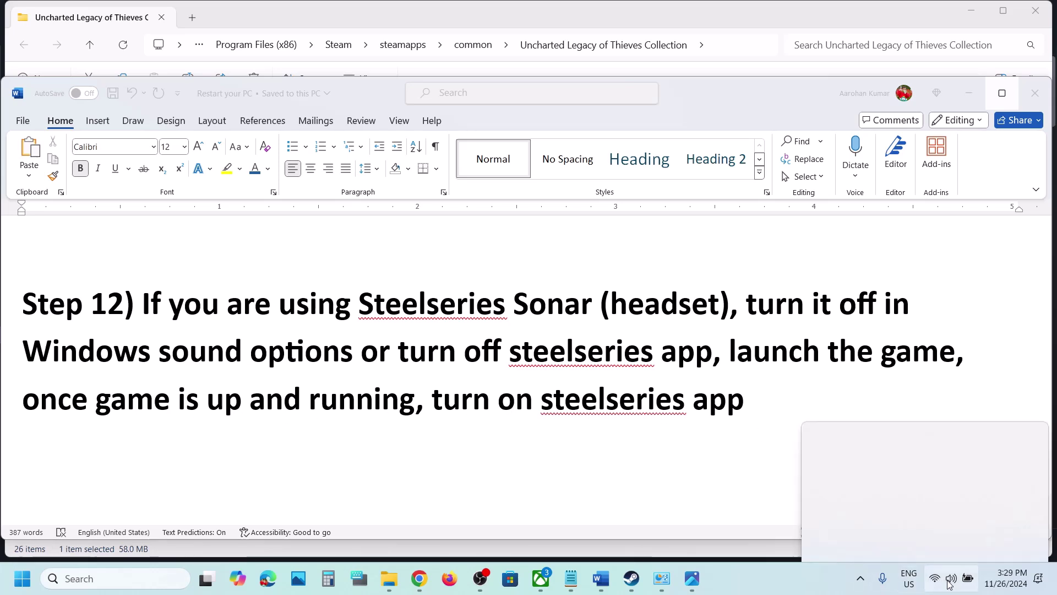
{"action": "left_click", "coordinate": [1025, 497]}
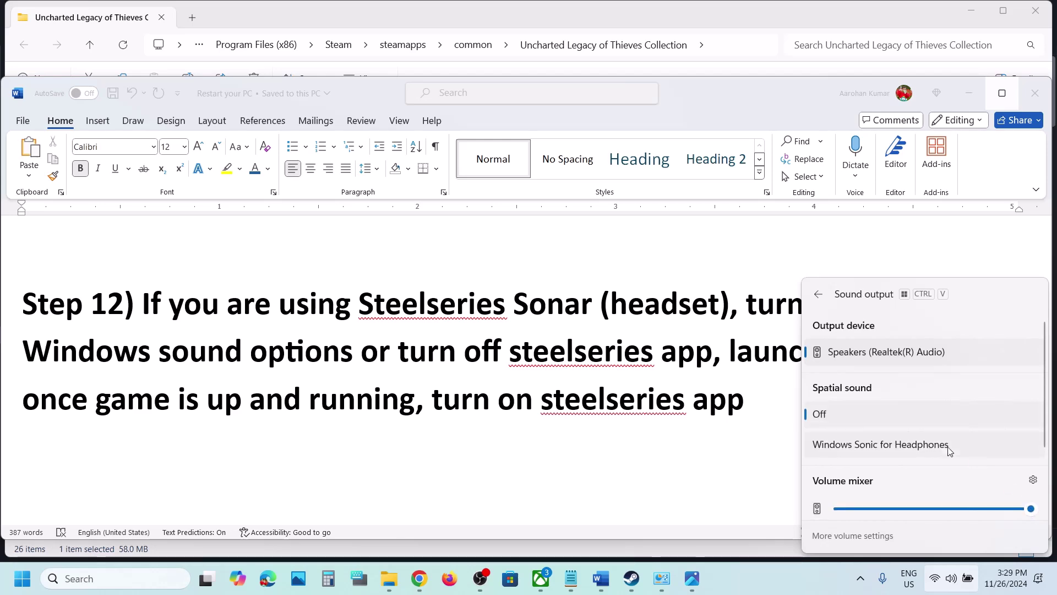
{"action": "scroll", "coordinate": [904, 457], "scroll_direction": "down", "scroll_amount": 3}
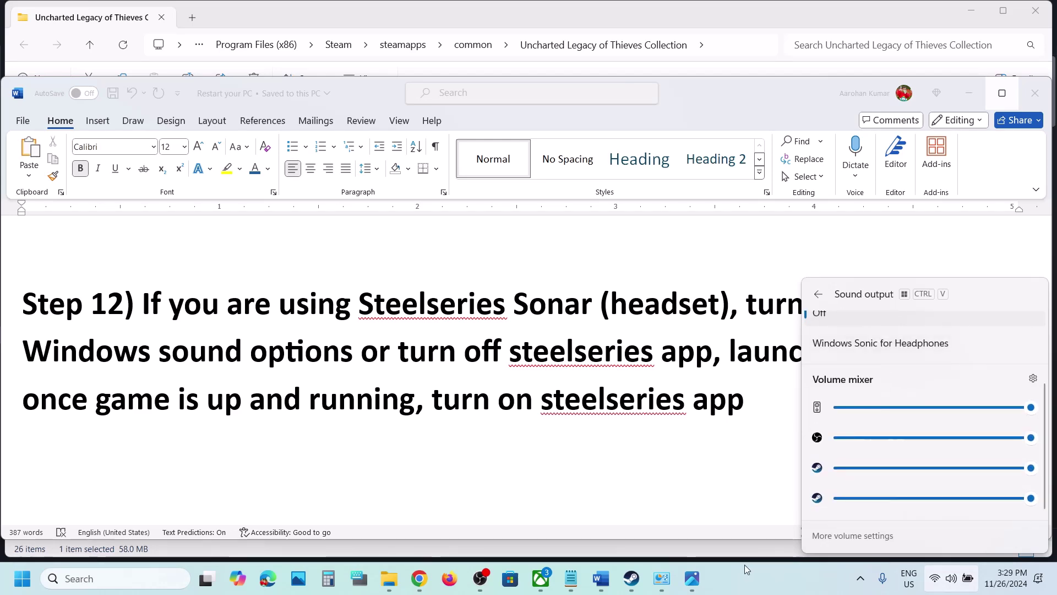
- Open the Sound page of the System settings in Windows Settings, examine the output devices and collapse their list
{"action": "key", "text": "super+i"}
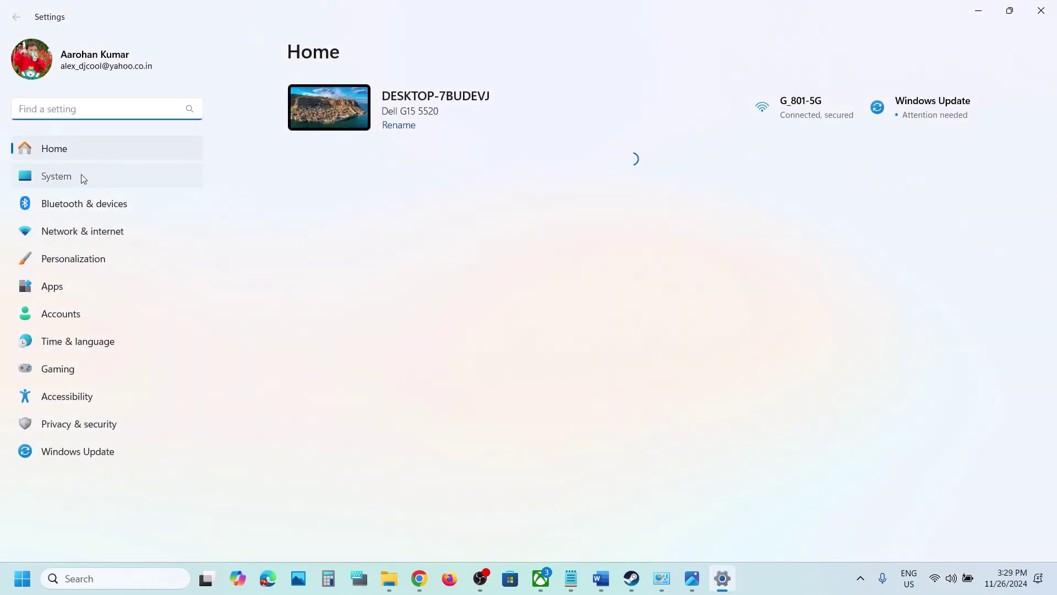
{"action": "left_click", "coordinate": [81, 175]}
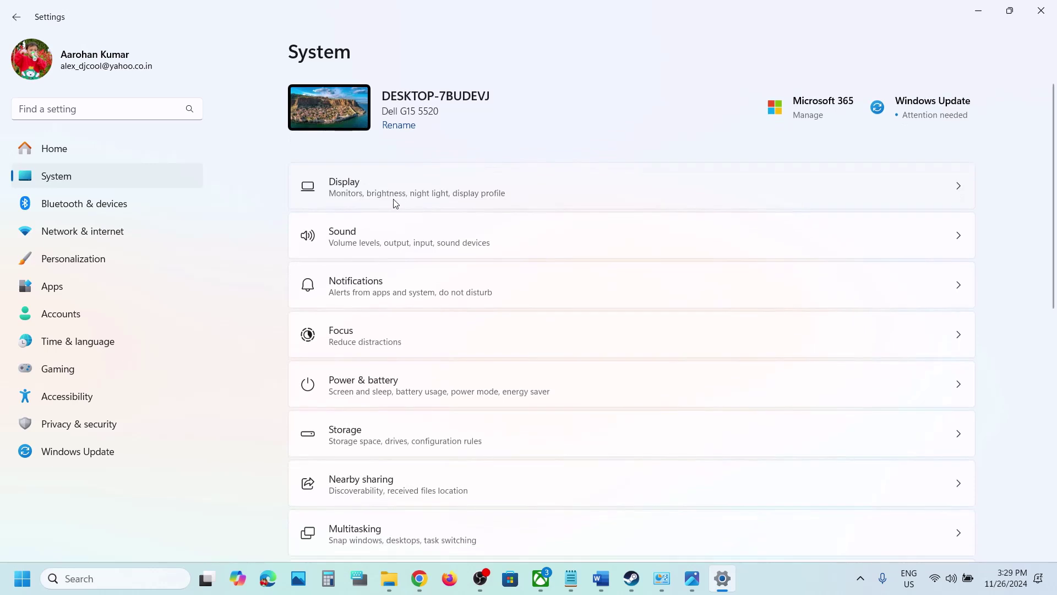
{"action": "left_click", "coordinate": [588, 254]}
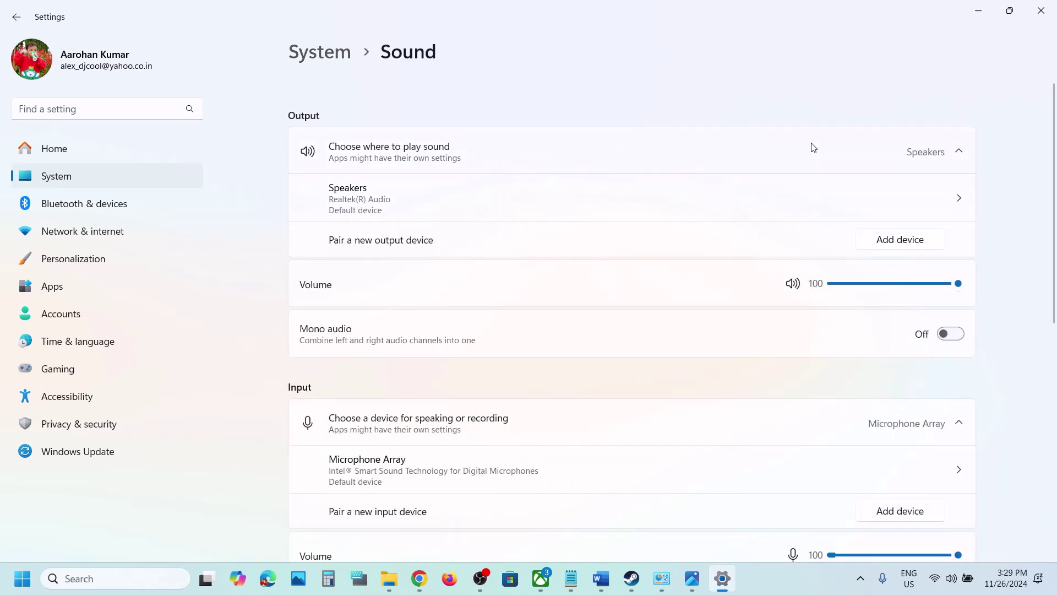
{"action": "left_click", "coordinate": [824, 170]}
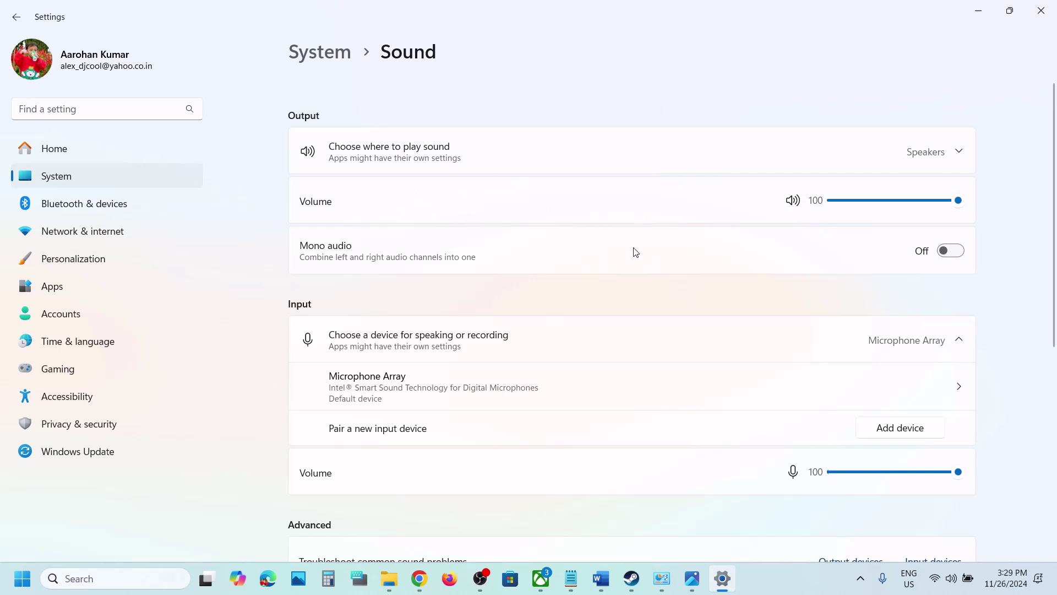
- Expand the sound output devices list, close Settings and review Step 12 about SteelSeries Sonar in the Word document
{"action": "left_click", "coordinate": [936, 166]}
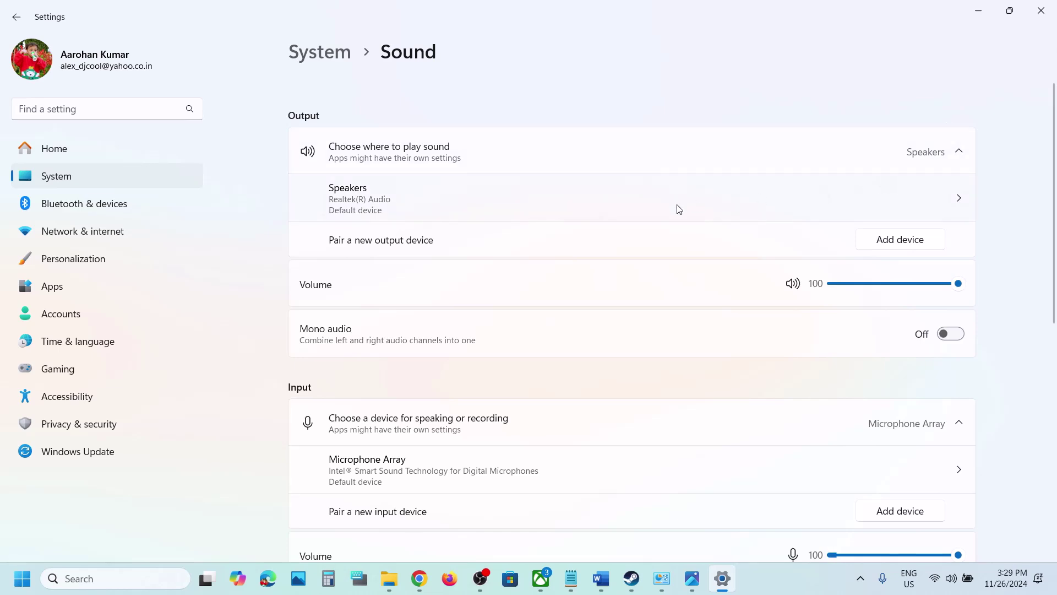
{"action": "left_click", "coordinate": [1046, 10]}
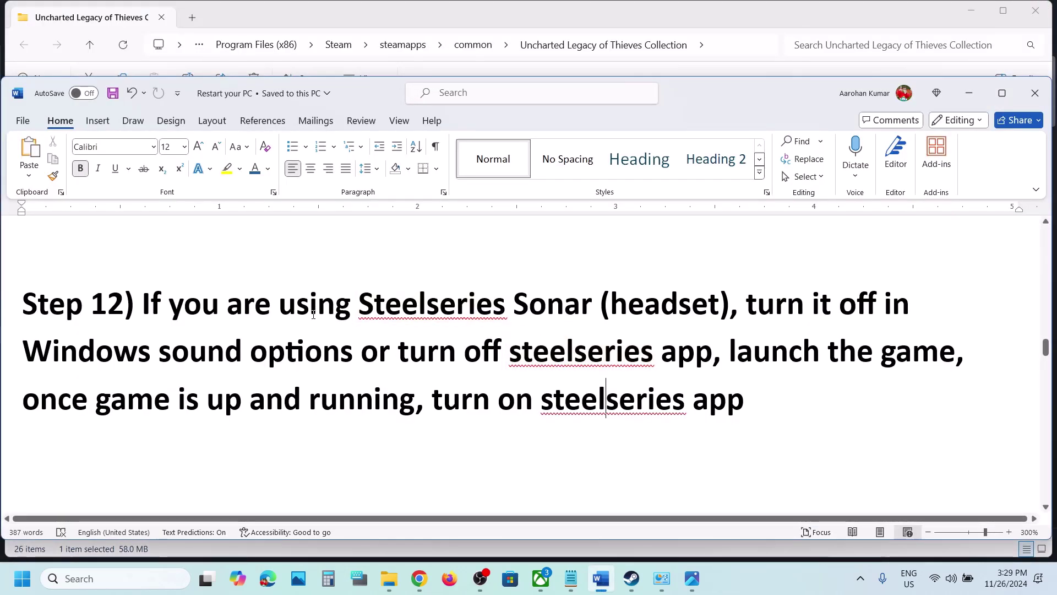
{"action": "left_click_drag", "start_coordinate": [313, 314], "coordinate": [630, 322]}
{"action": "left_click", "coordinate": [355, 381]}
- Read Step 13 about updating Windows, check the Windows Update page in Settings and close Settings
{"action": "scroll", "coordinate": [355, 381], "scroll_direction": "down", "scroll_amount": 4}
{"action": "left_click_drag", "start_coordinate": [143, 344], "coordinate": [344, 406]}
{"action": "scroll", "coordinate": [344, 406], "scroll_direction": "down", "scroll_amount": 1}
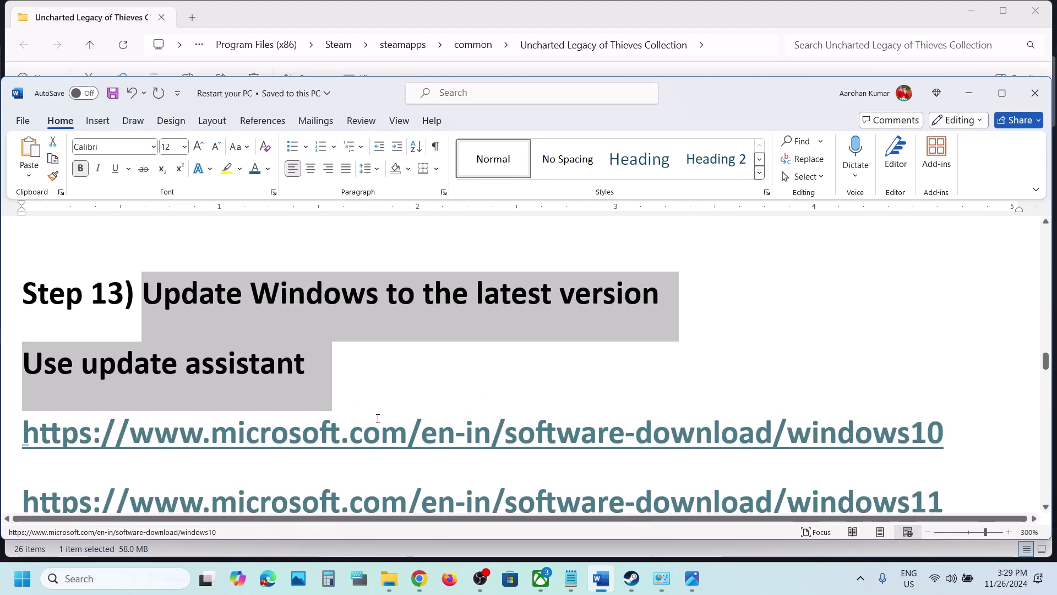
{"action": "key", "text": "super+i"}
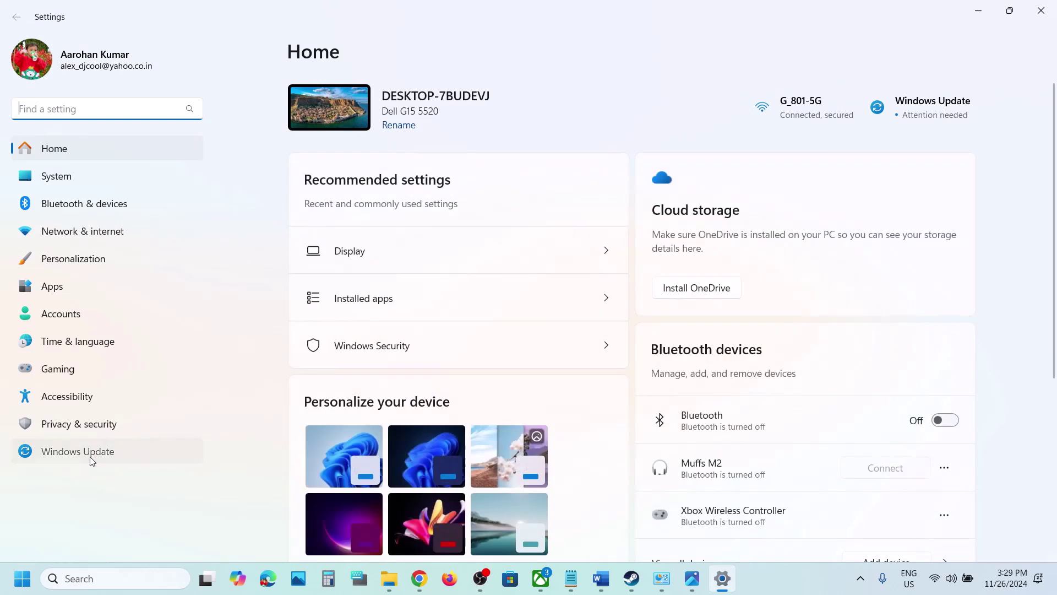
{"action": "left_click", "coordinate": [91, 457]}
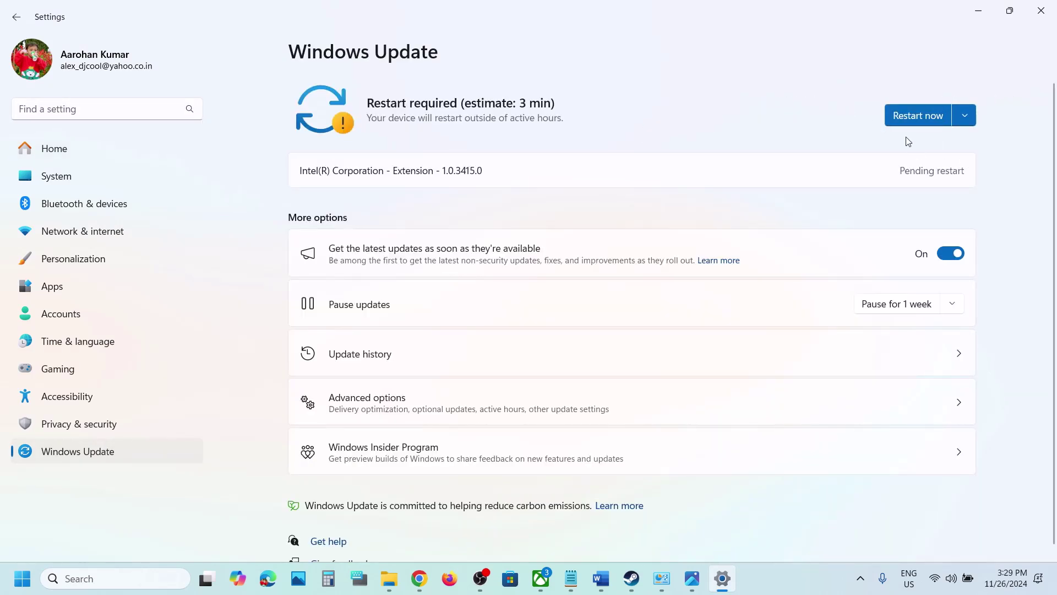
{"action": "left_click", "coordinate": [1041, 10]}
- Copy the windows11 software-download link from Step 13 and open it in a new Chrome tab
{"action": "scroll", "coordinate": [388, 413], "scroll_direction": "down", "scroll_amount": 1}
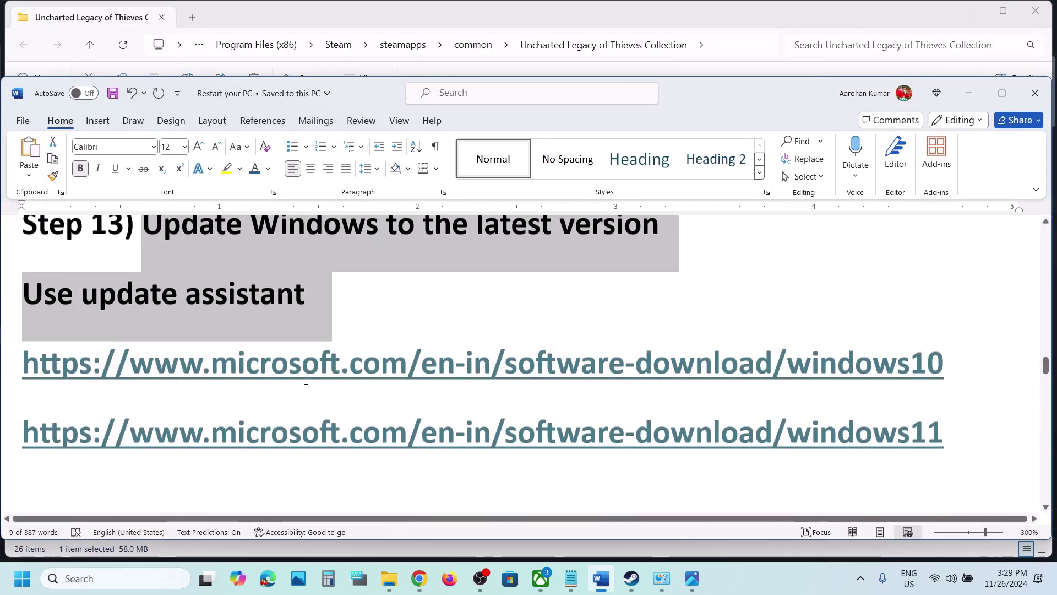
{"action": "left_click", "coordinate": [954, 359]}
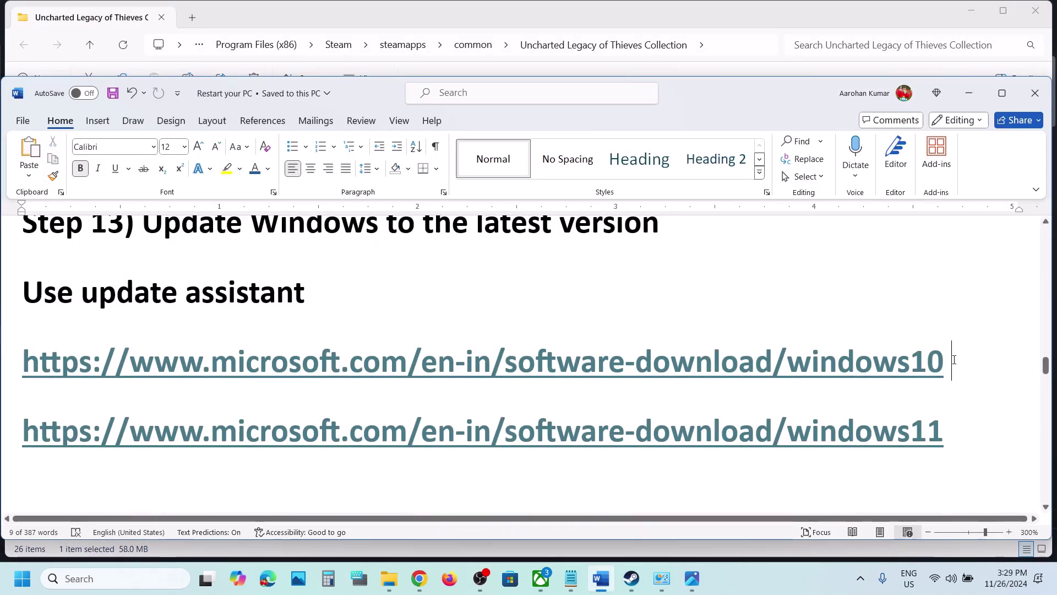
{"action": "triple_click", "coordinate": [948, 429]}
{"action": "key", "text": "ctrl+c"}
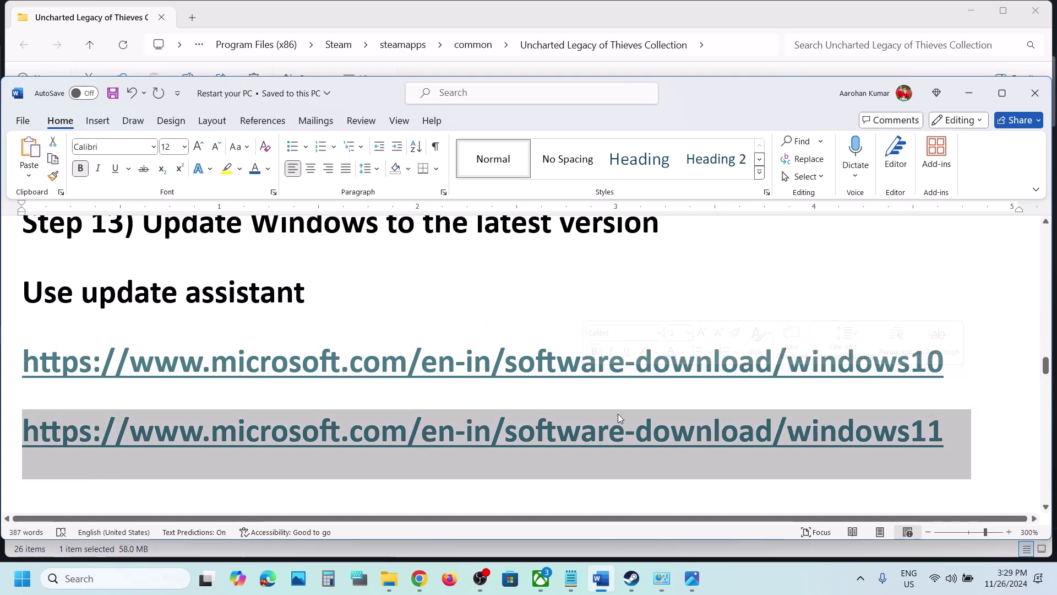
{"action": "left_click", "coordinate": [419, 578]}
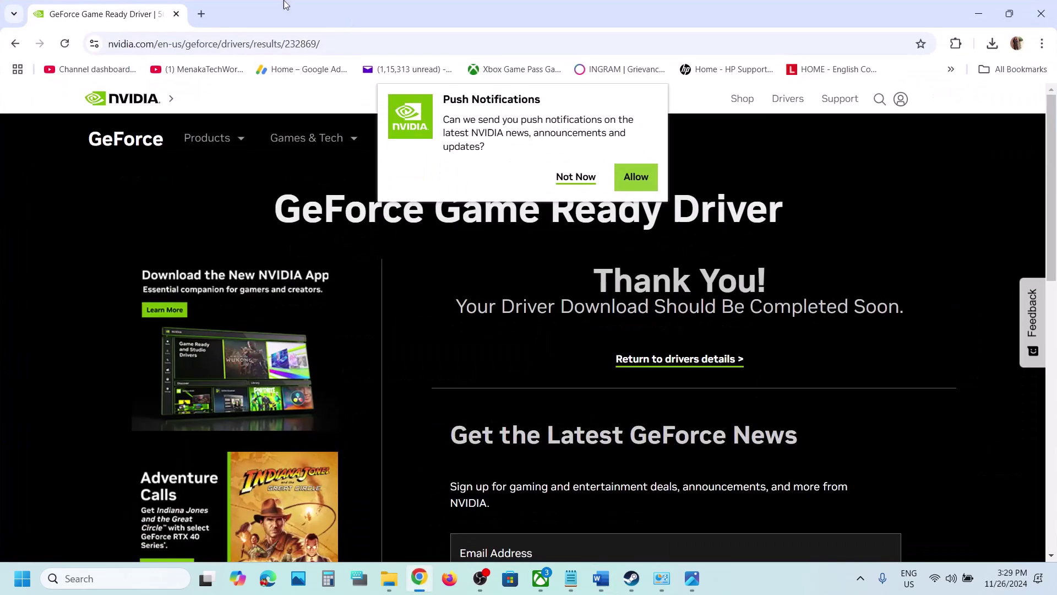
{"action": "left_click", "coordinate": [201, 14]}
{"action": "key", "text": "ctrl+v"}
{"action": "key", "text": "Return"}
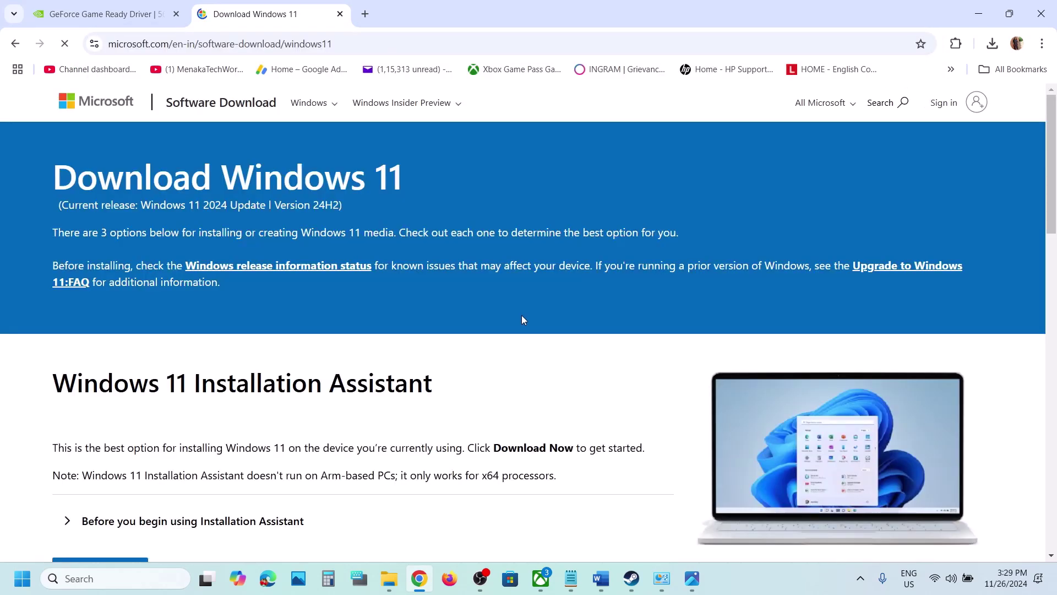
- Download the Windows 11 Installation Assistant, run it and close its window
{"action": "scroll", "coordinate": [174, 234], "scroll_direction": "down", "scroll_amount": 3}
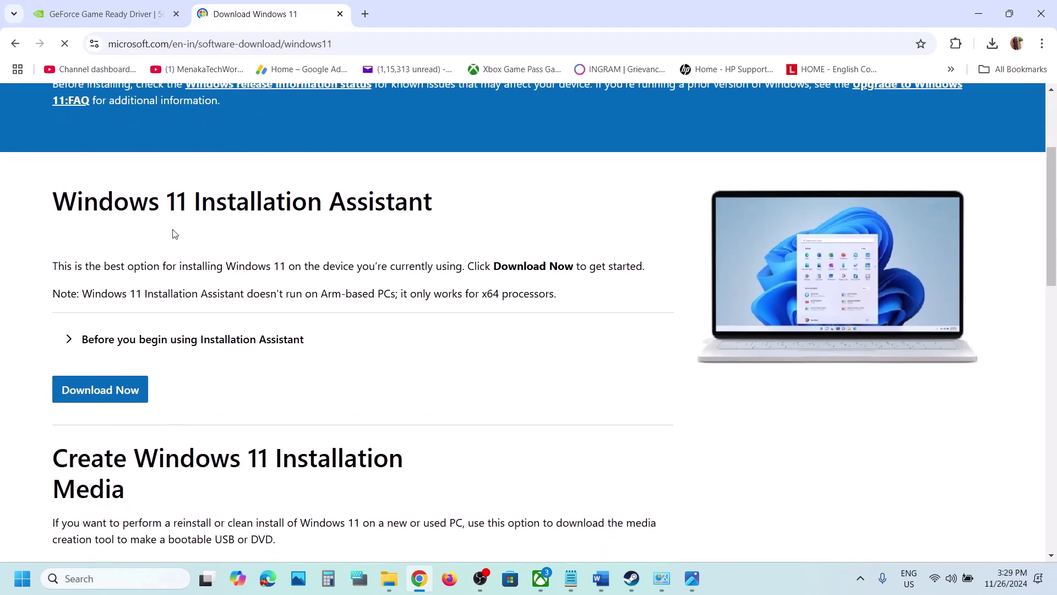
{"action": "left_click", "coordinate": [115, 392]}
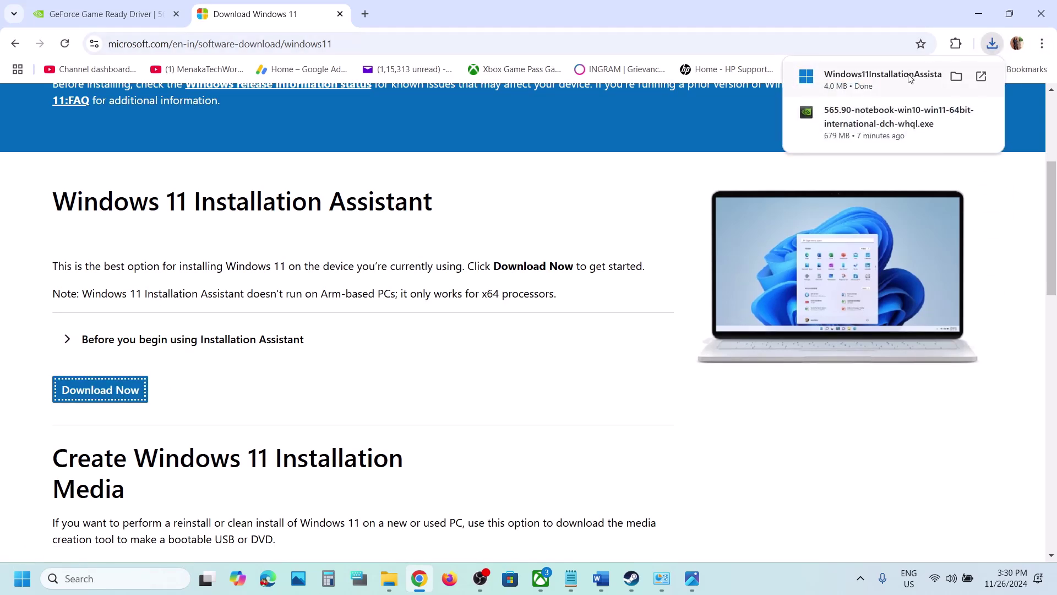
{"action": "left_click", "coordinate": [908, 75]}
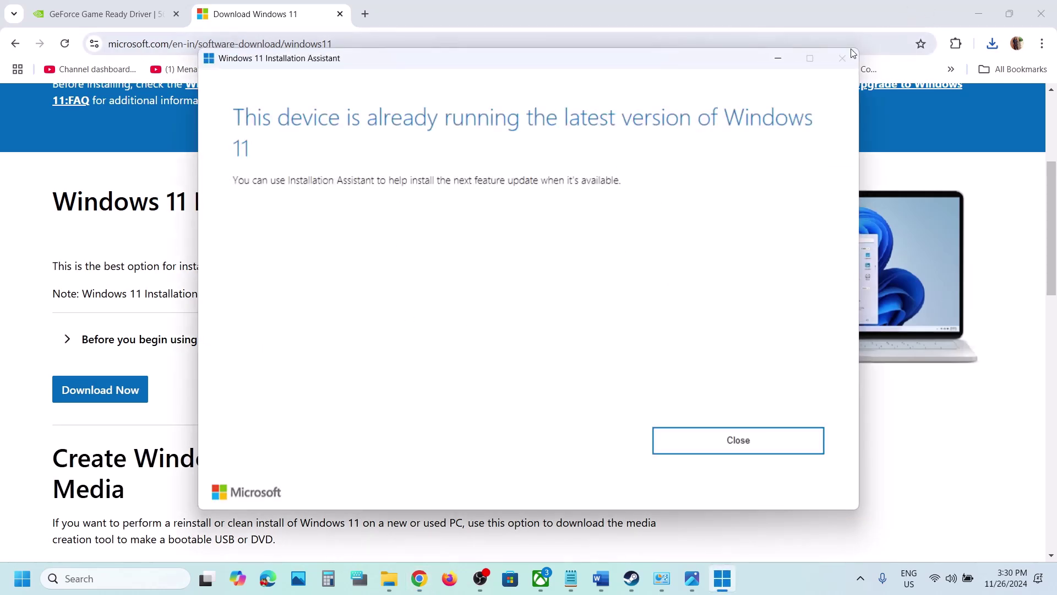
{"action": "left_click", "coordinate": [711, 441]}
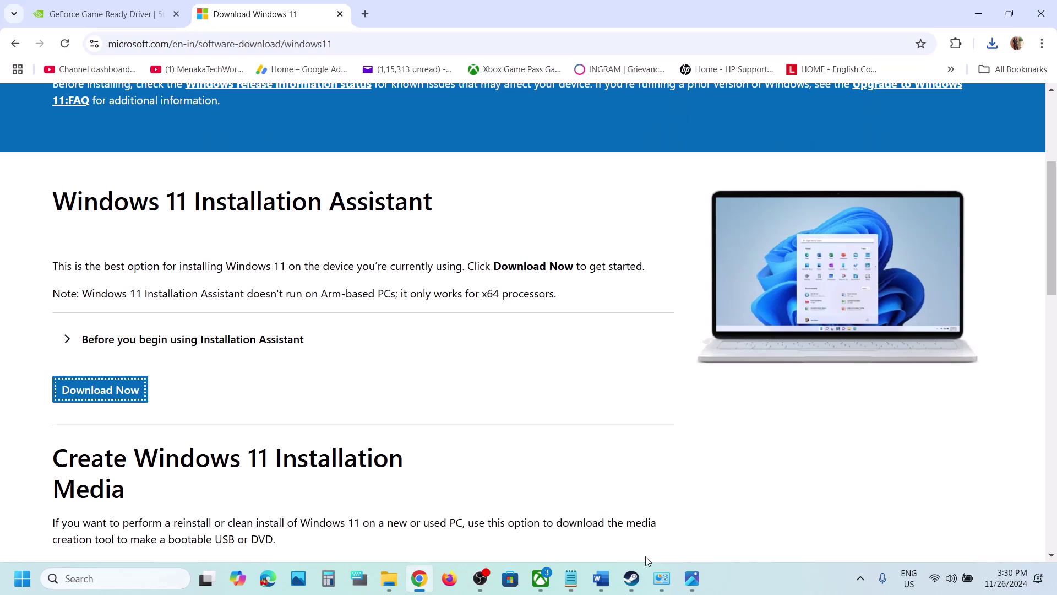
- Switch to the Word document and read Step 14 about selecting Debug mode in NVIDIA Control Panel
{"action": "left_click", "coordinate": [600, 579]}
{"action": "triple_click", "coordinate": [187, 365]}
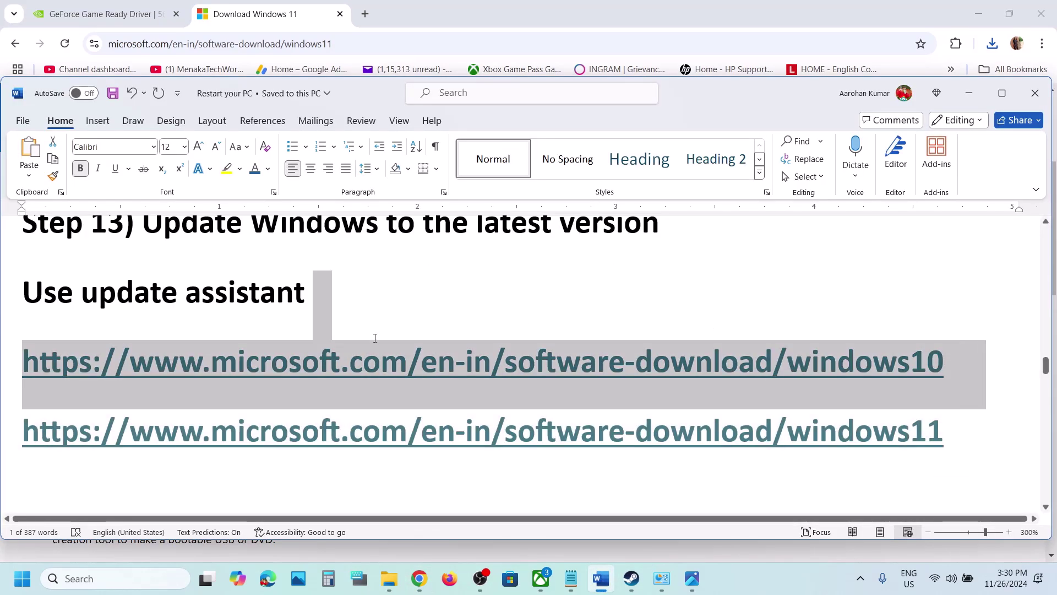
{"action": "scroll", "coordinate": [187, 365], "scroll_direction": "down", "scroll_amount": 1}
{"action": "scroll", "coordinate": [187, 365], "scroll_direction": "down", "scroll_amount": 3}
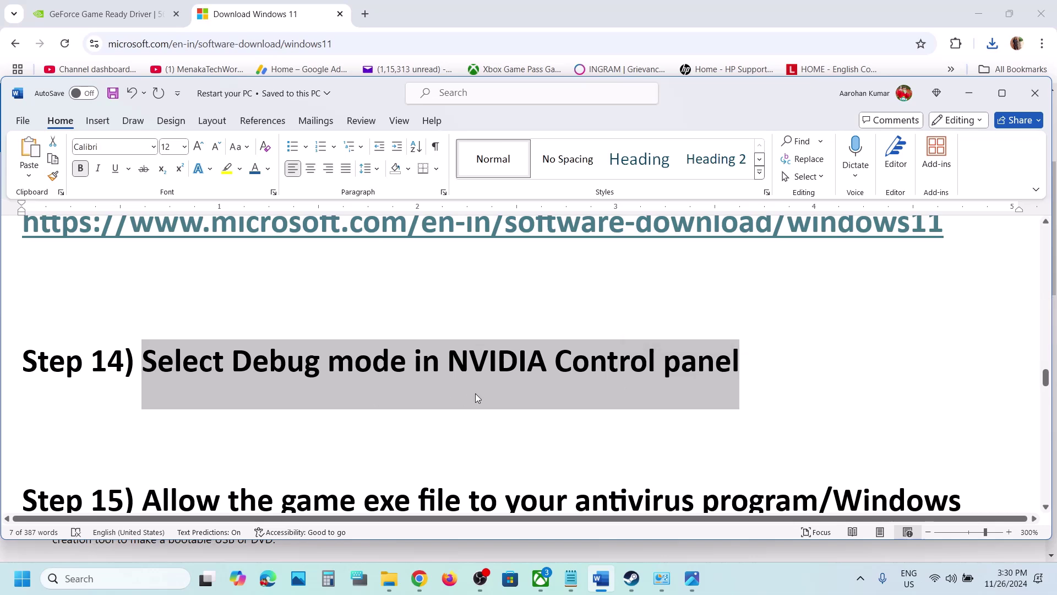
- Open NVIDIA Control Panel from the desktop, enable Debug Mode and check that it is ticked
{"action": "key", "text": "super+d"}
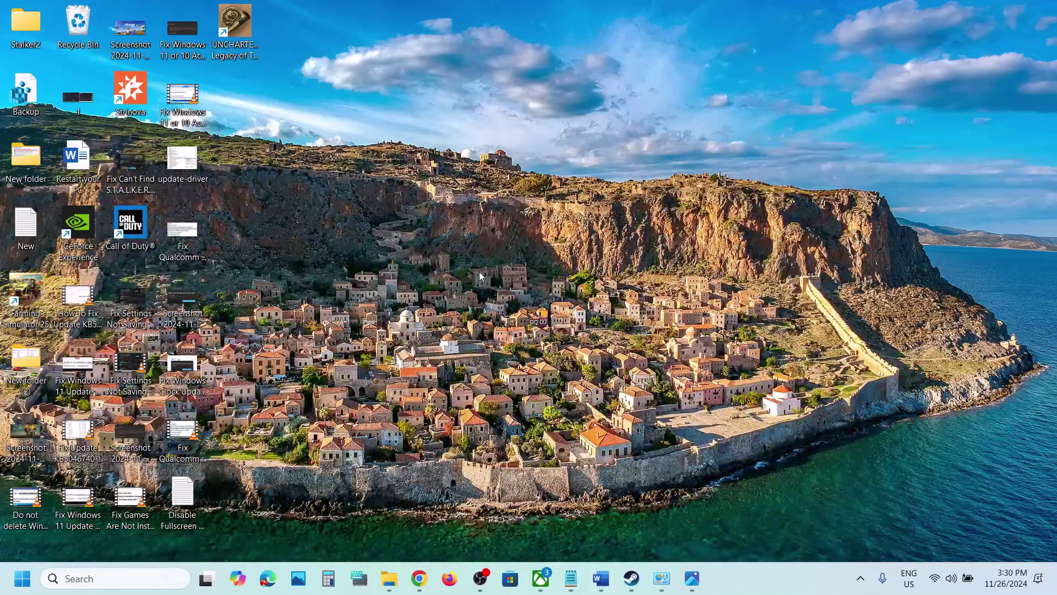
{"action": "right_click", "coordinate": [480, 275]}
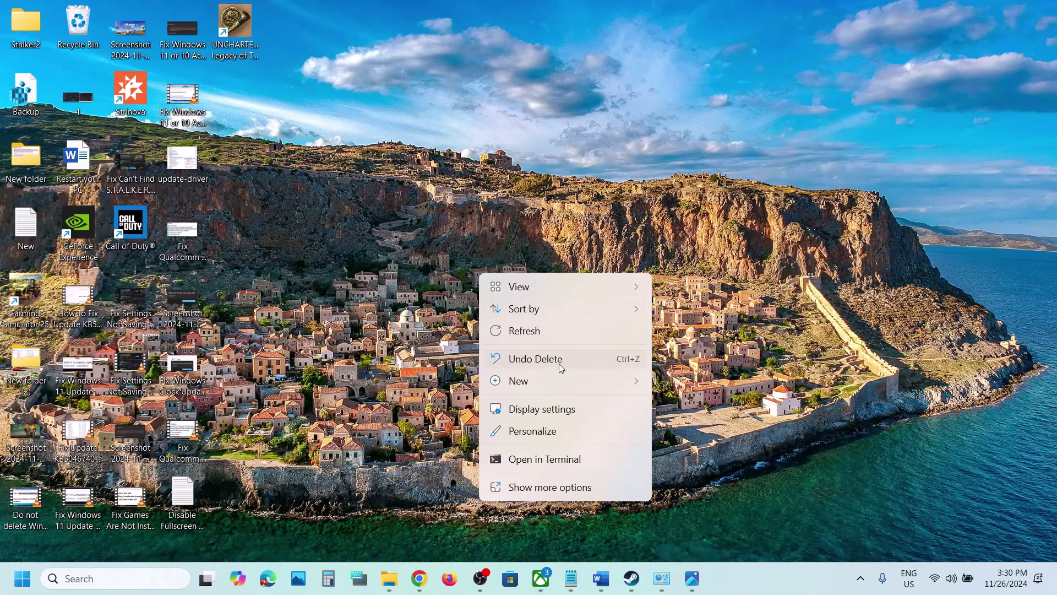
{"action": "left_click", "coordinate": [531, 486]}
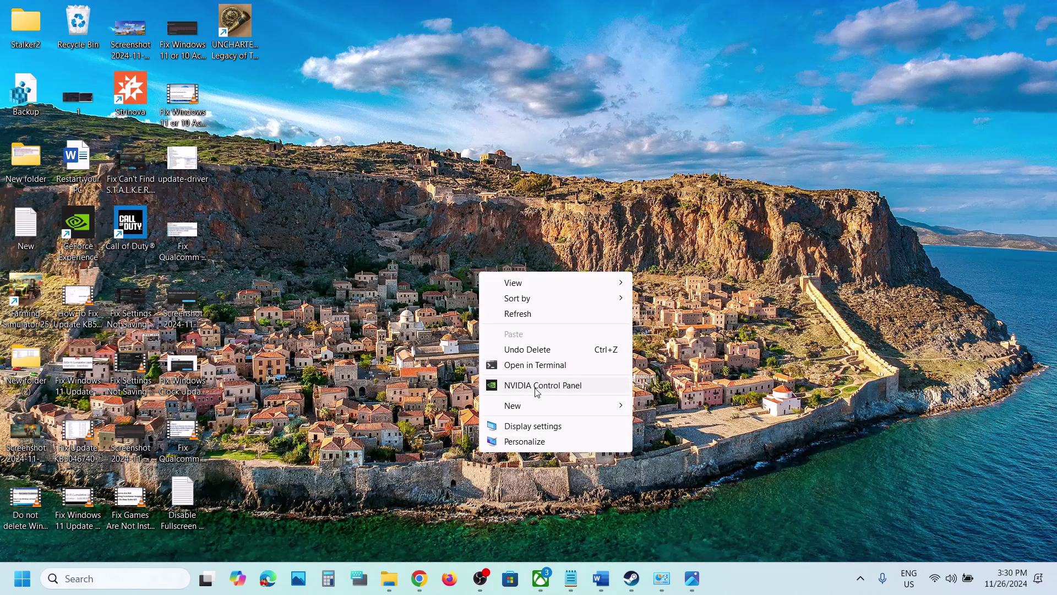
{"action": "left_click", "coordinate": [538, 386]}
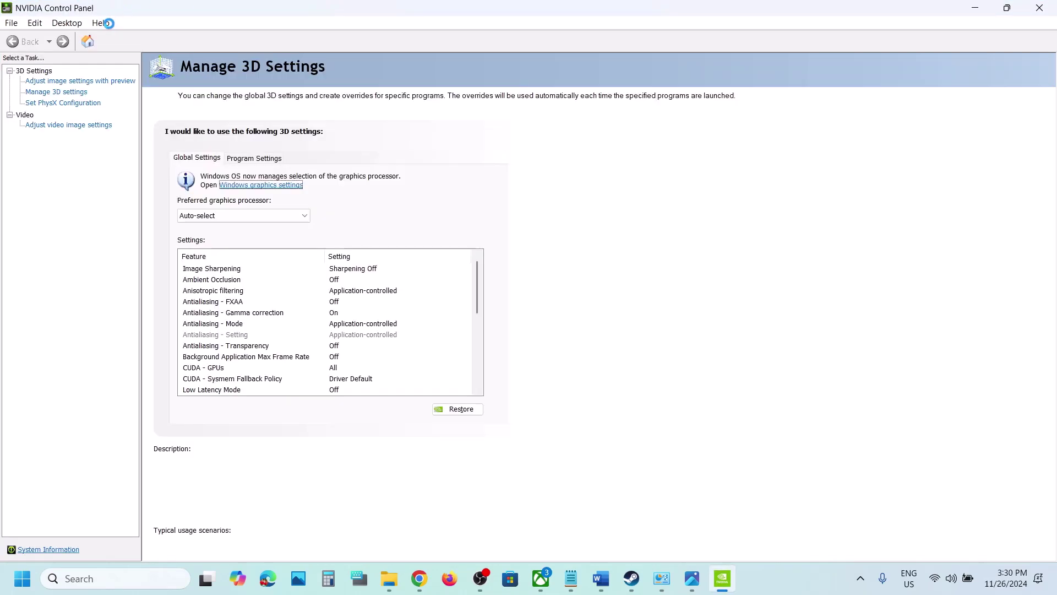
{"action": "left_click", "coordinate": [146, 23]}
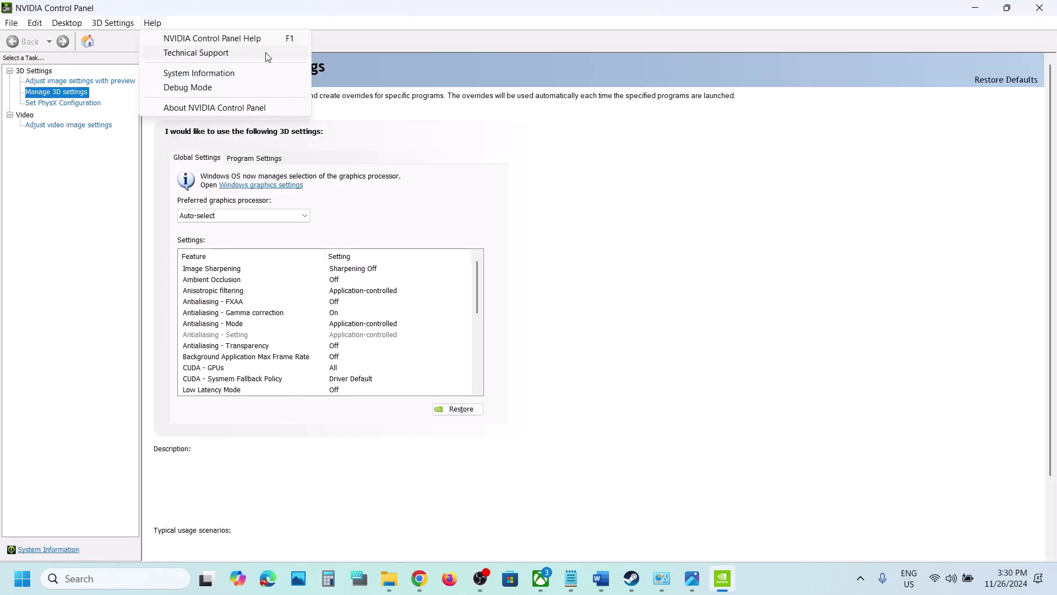
{"action": "left_click", "coordinate": [210, 88]}
{"action": "left_click", "coordinate": [154, 23]}
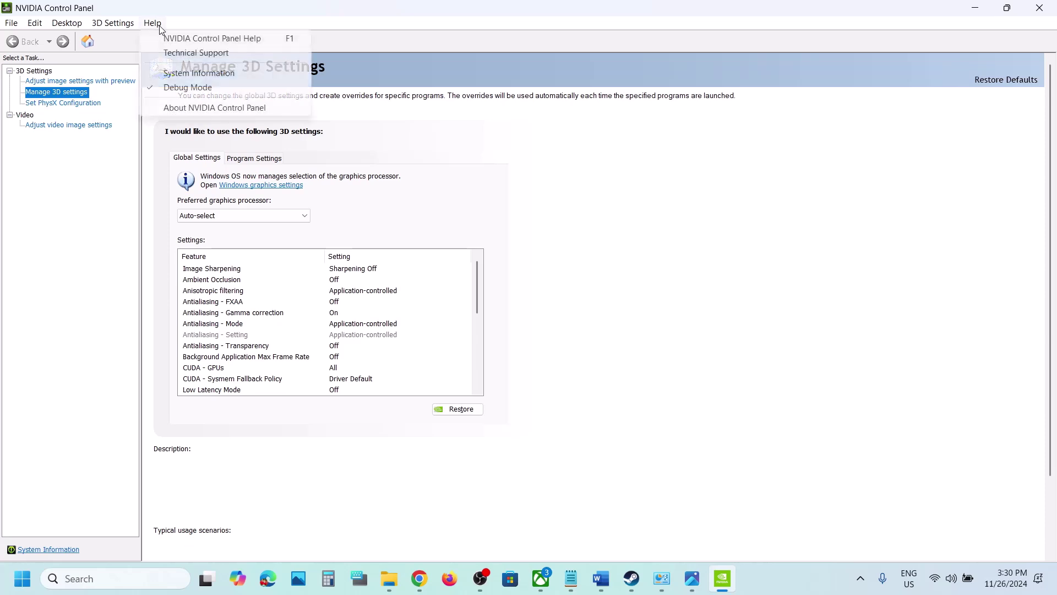
{"action": "left_click", "coordinate": [791, 268]}
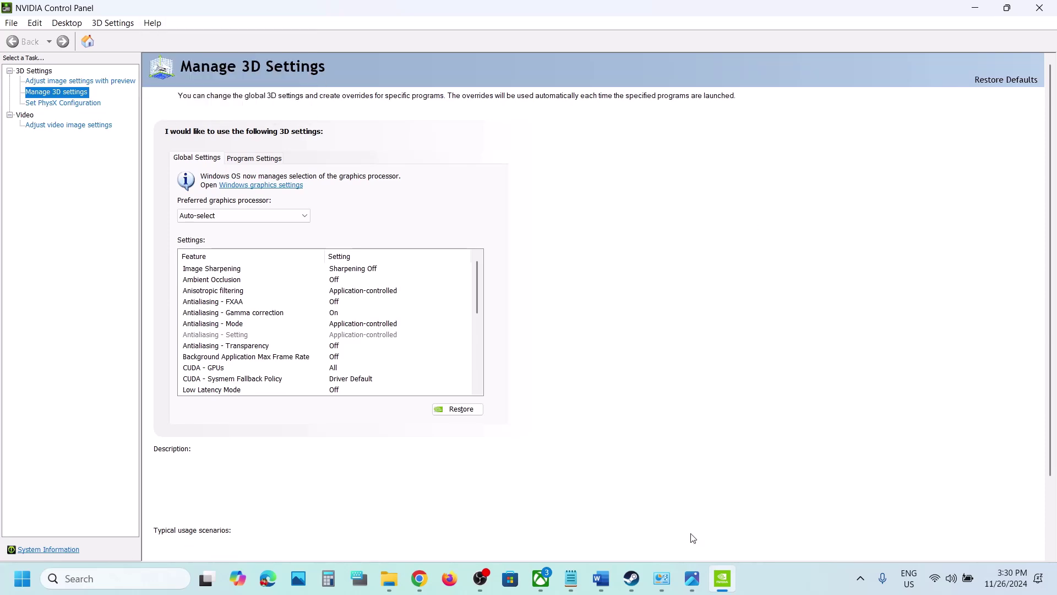
- Bring up the UNCHARTED library page in Steam and close the Power Saver.jpg image in Photos
{"action": "left_click", "coordinate": [631, 579]}
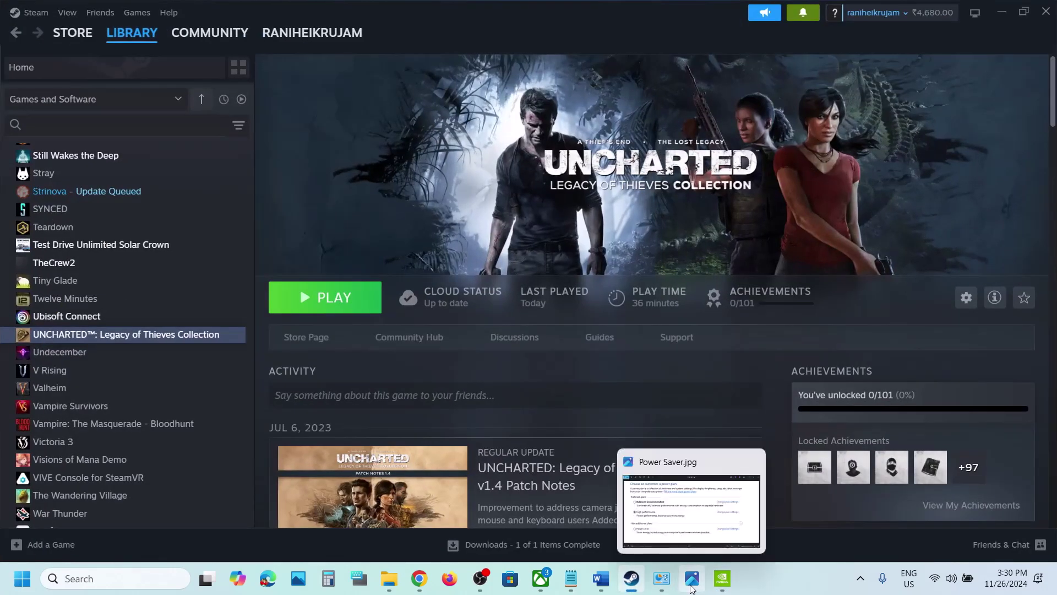
{"action": "left_click", "coordinate": [692, 588]}
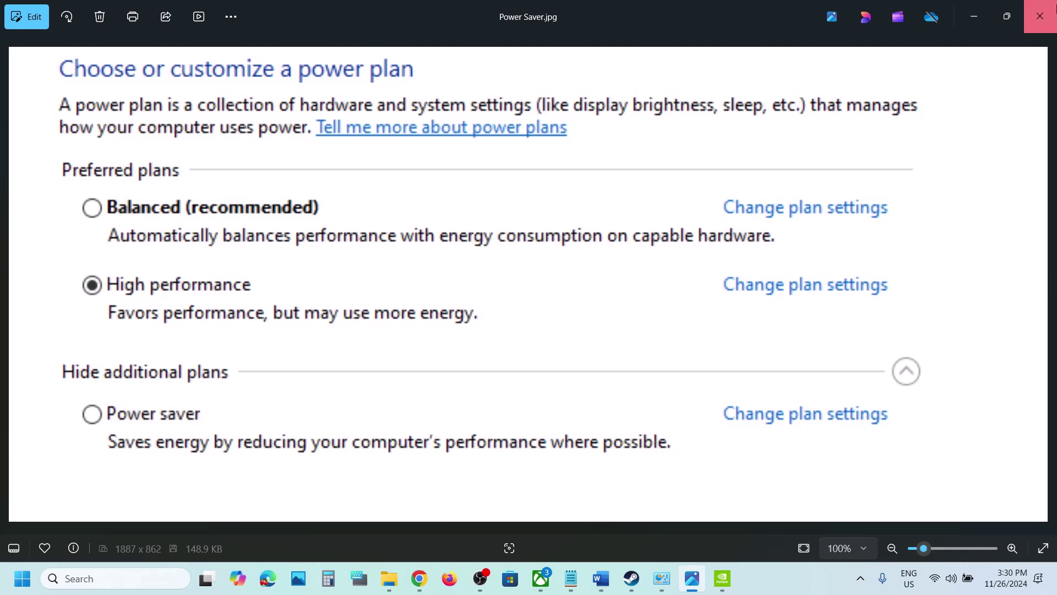
{"action": "left_click", "coordinate": [1040, 16]}
- Switch to the Word document and read Step 15 about allowing the game exe through antivirus, Windows Security and Firewall
{"action": "left_click", "coordinate": [602, 578]}
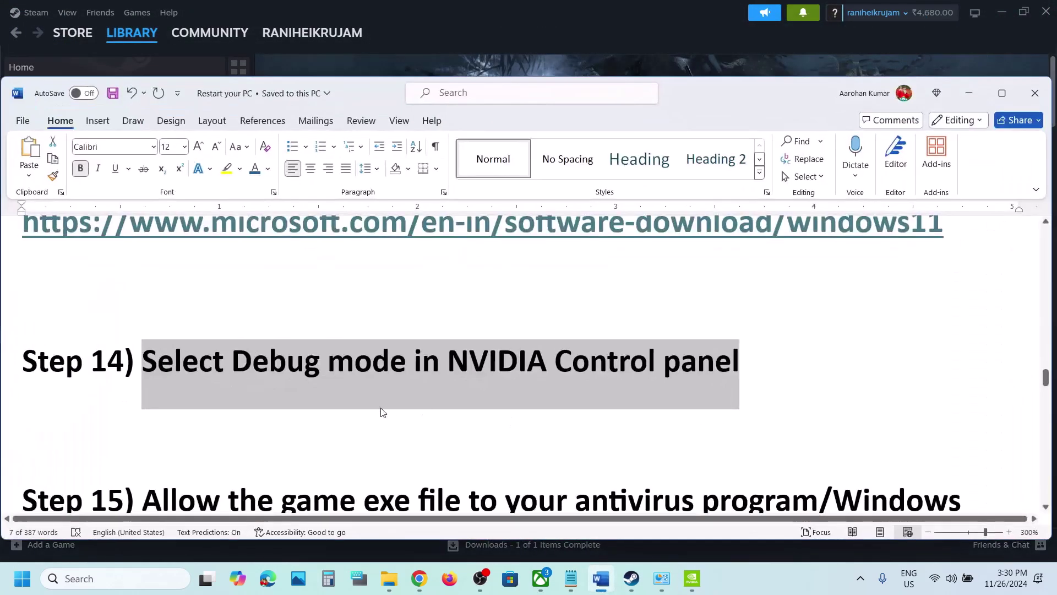
{"action": "scroll", "coordinate": [381, 410], "scroll_direction": "down", "scroll_amount": 3}
{"action": "left_click_drag", "start_coordinate": [219, 358], "coordinate": [800, 362]}
{"action": "left_click", "coordinate": [554, 434]}
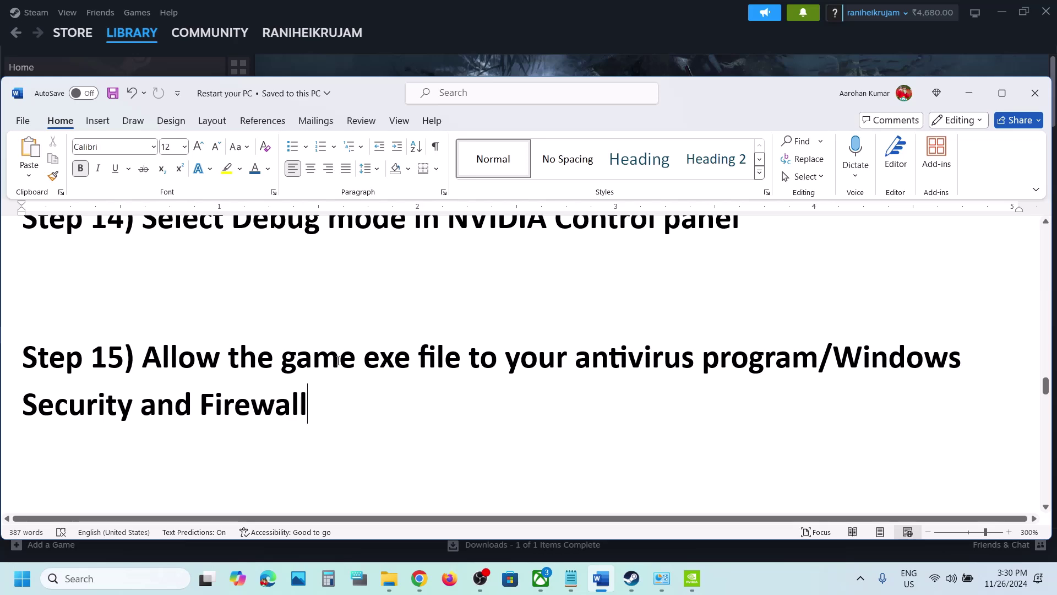
{"action": "left_click_drag", "start_coordinate": [338, 361], "coordinate": [939, 394]}
- Open Virus & threat protection in Windows Security from the Privacy & security page of Windows Settings
{"action": "key", "text": "super+i"}
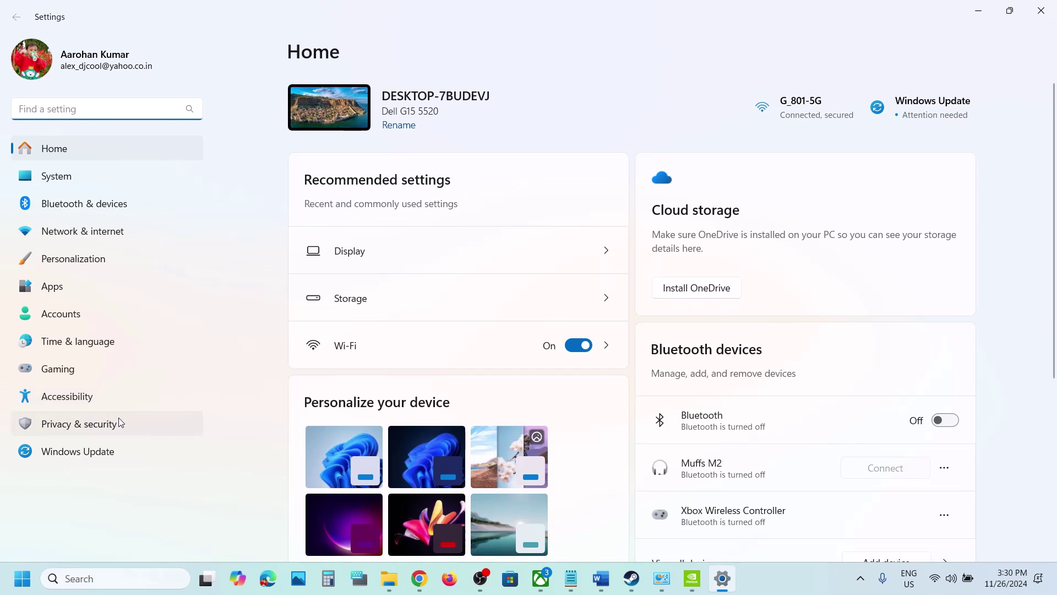
{"action": "left_click", "coordinate": [120, 422]}
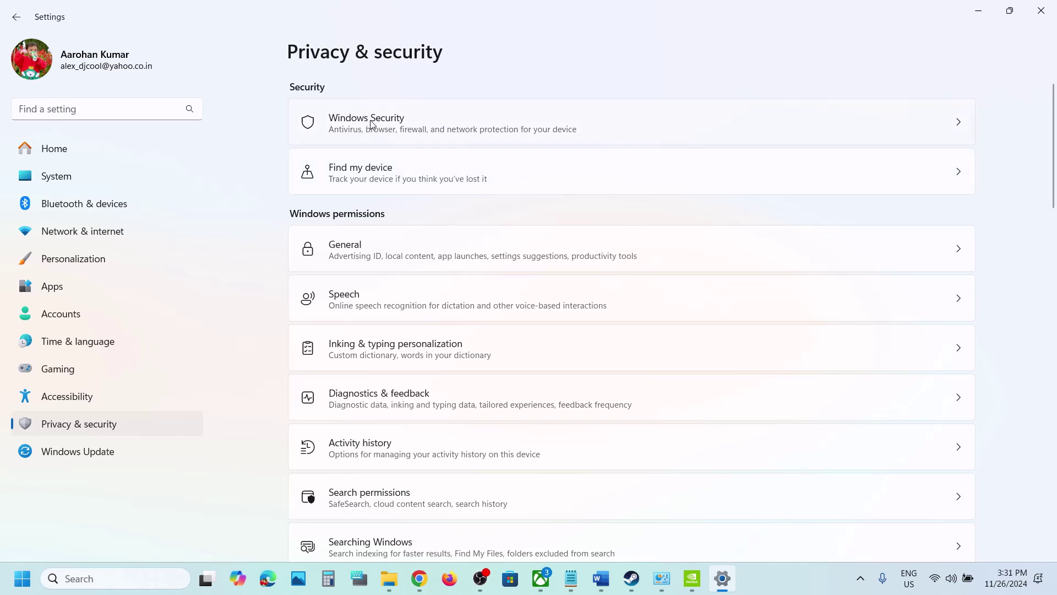
{"action": "left_click", "coordinate": [647, 126]}
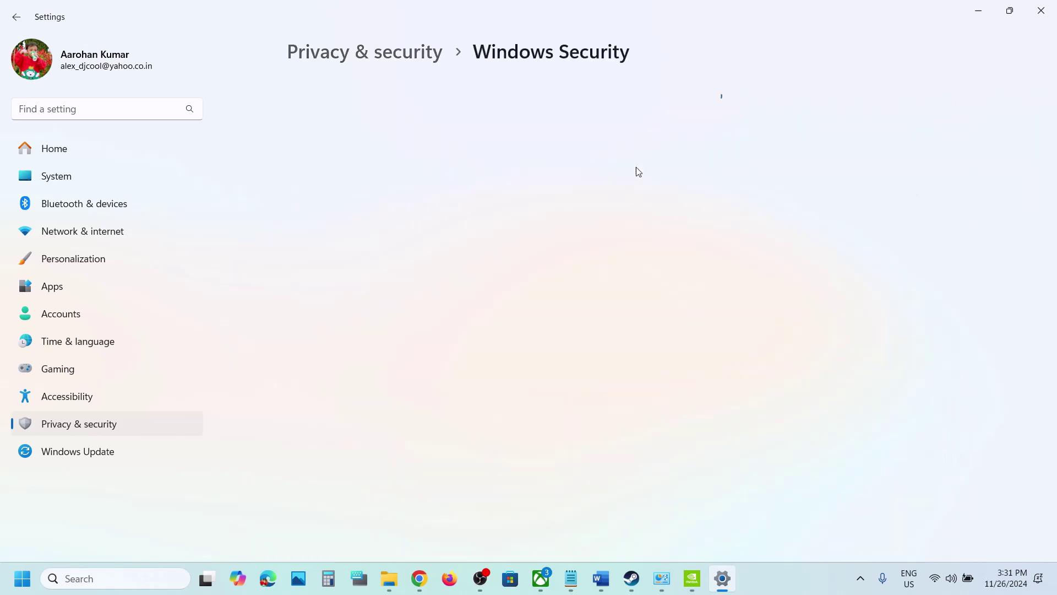
{"action": "left_click", "coordinate": [369, 207]}
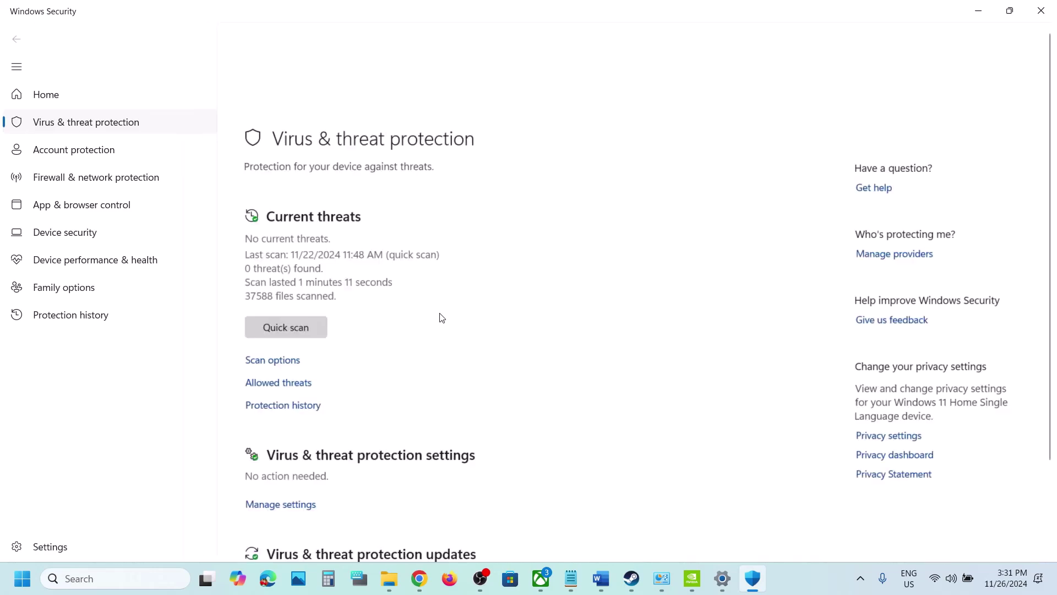
- Open the Controlled folder access allowed-apps list under Ransomware protection and start adding an allowed app by browsing all apps
{"action": "scroll", "coordinate": [439, 316], "scroll_direction": "down", "scroll_amount": 4}
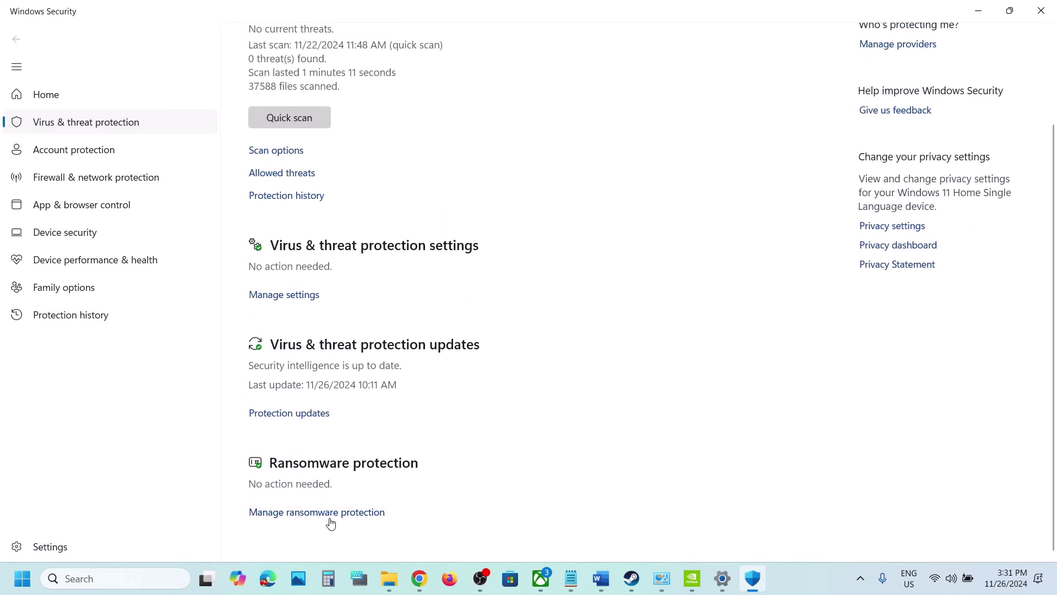
{"action": "left_click", "coordinate": [330, 520]}
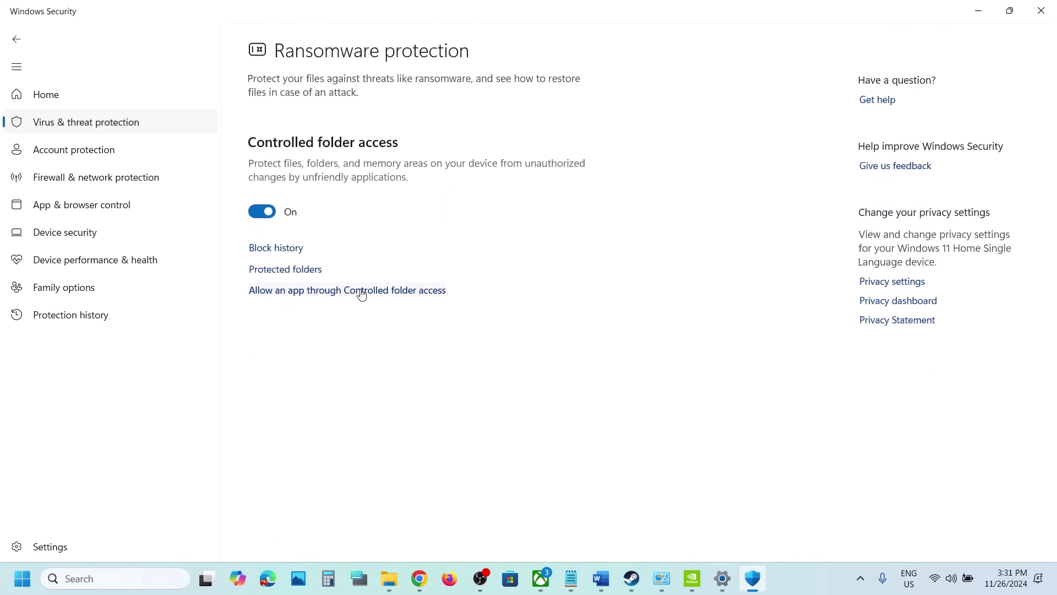
{"action": "left_click", "coordinate": [360, 292]}
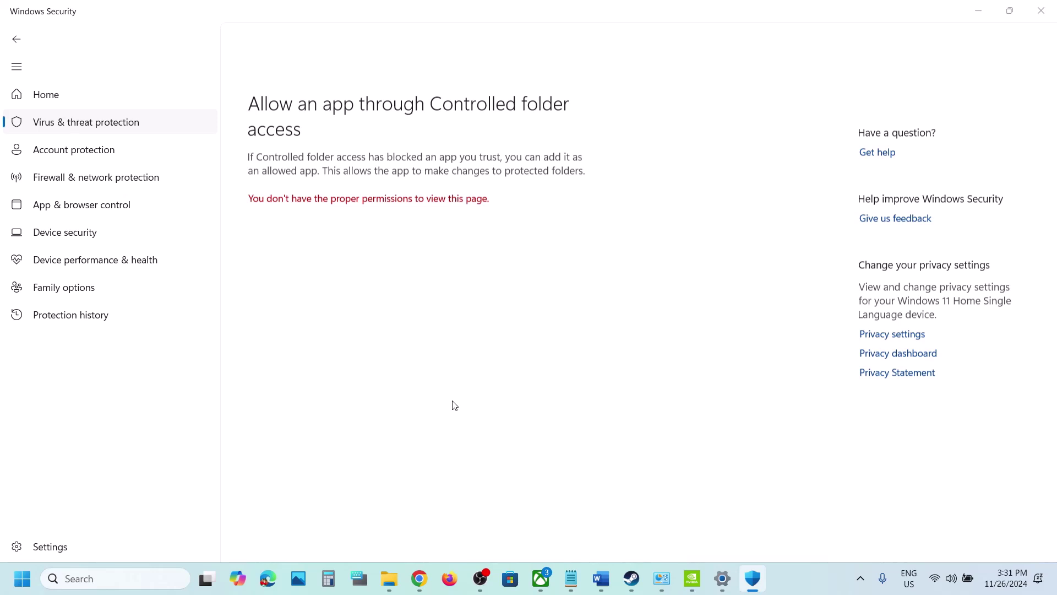
{"action": "scroll", "coordinate": [408, 87], "scroll_direction": "down", "scroll_amount": 3}
{"action": "left_click", "coordinate": [332, 45]}
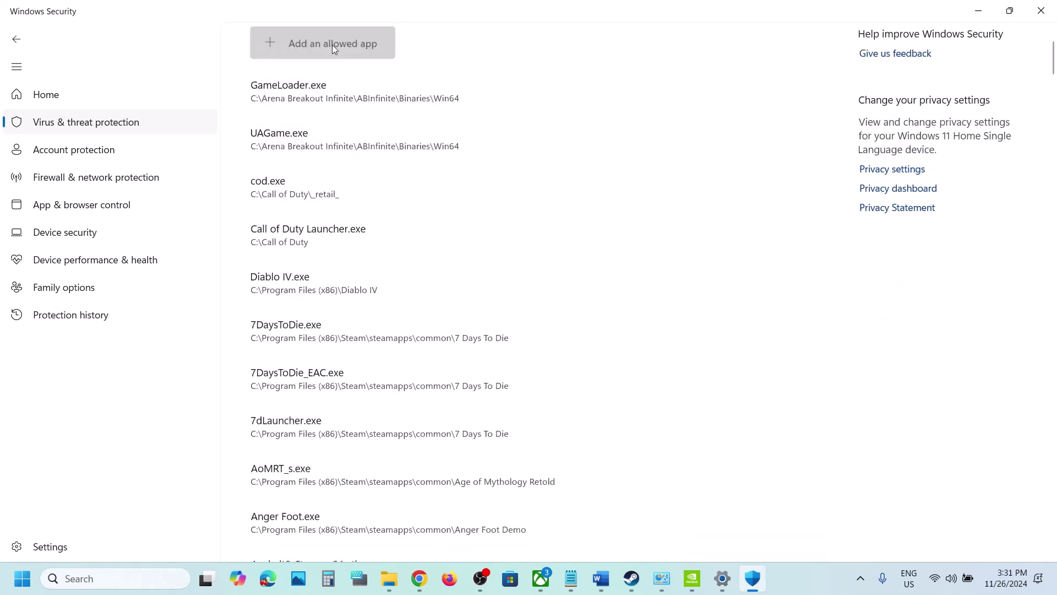
{"action": "left_click", "coordinate": [312, 99]}
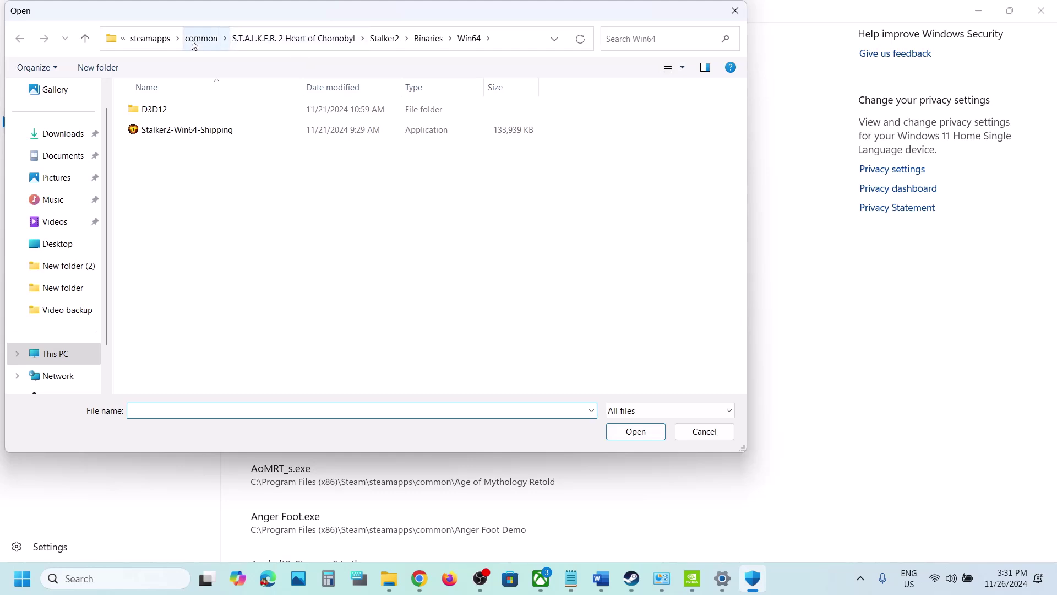
- Allow tll from C:\Program Files (x86)\Steam\steamapps\common\Uncharted Legacy of Thieves Collection through Controlled folder access
{"action": "left_click", "coordinate": [50, 354]}
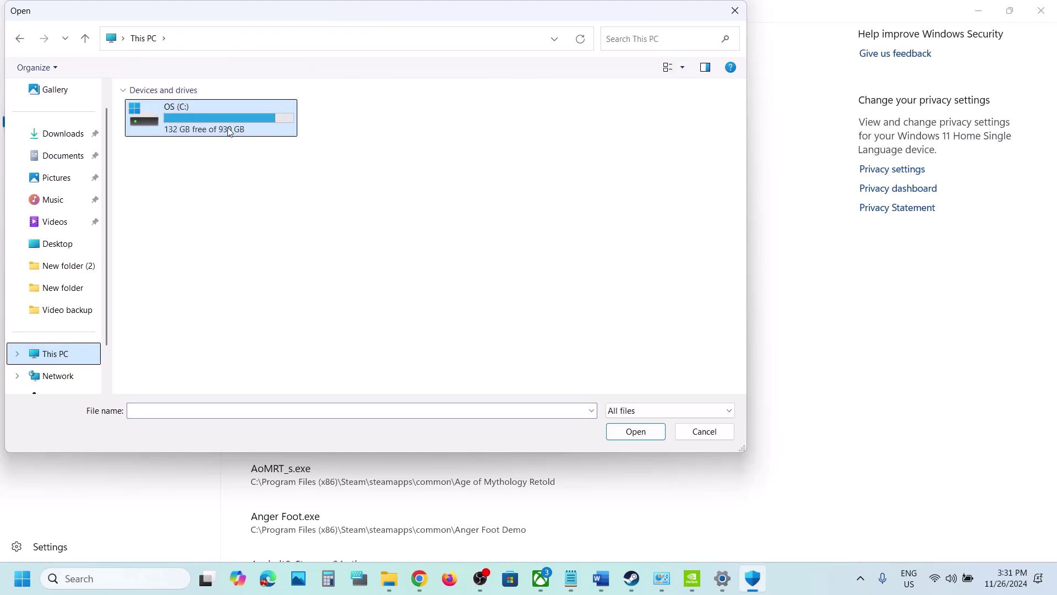
{"action": "double_click", "coordinate": [229, 132]}
{"action": "scroll", "coordinate": [231, 232], "scroll_direction": "down", "scroll_amount": 3}
{"action": "double_click", "coordinate": [203, 244]}
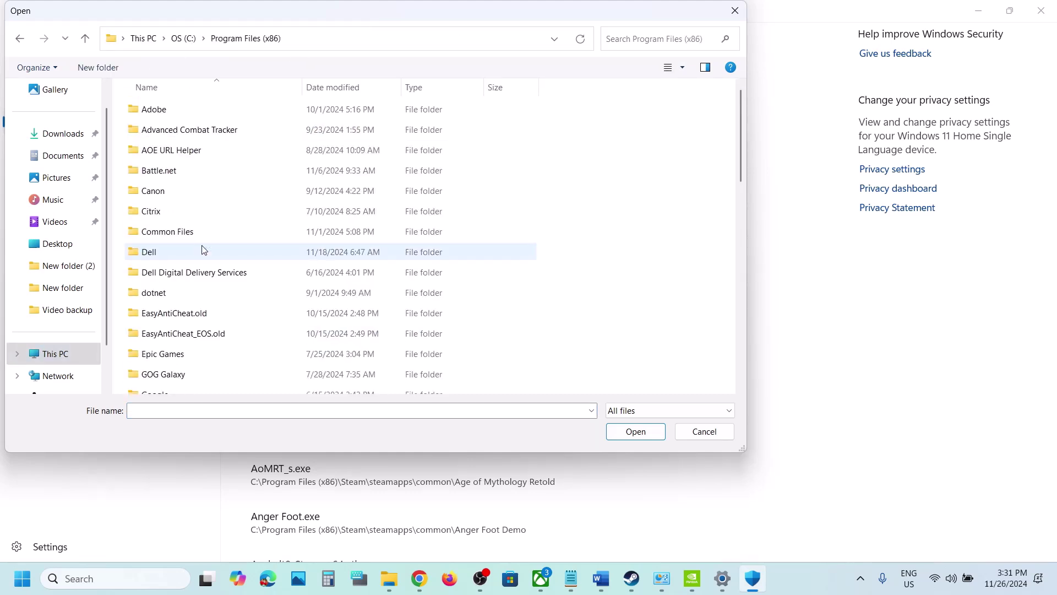
{"action": "scroll", "coordinate": [245, 270], "scroll_direction": "down", "scroll_amount": 10}
{"action": "double_click", "coordinate": [201, 161]}
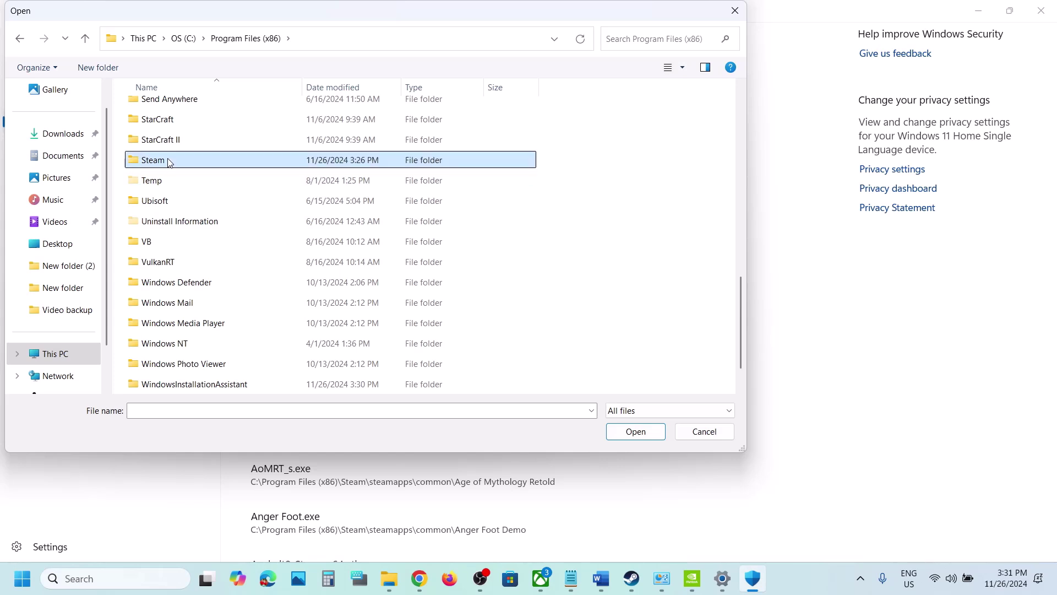
{"action": "left_click", "coordinate": [184, 182]}
{"action": "double_click", "coordinate": [184, 181]}
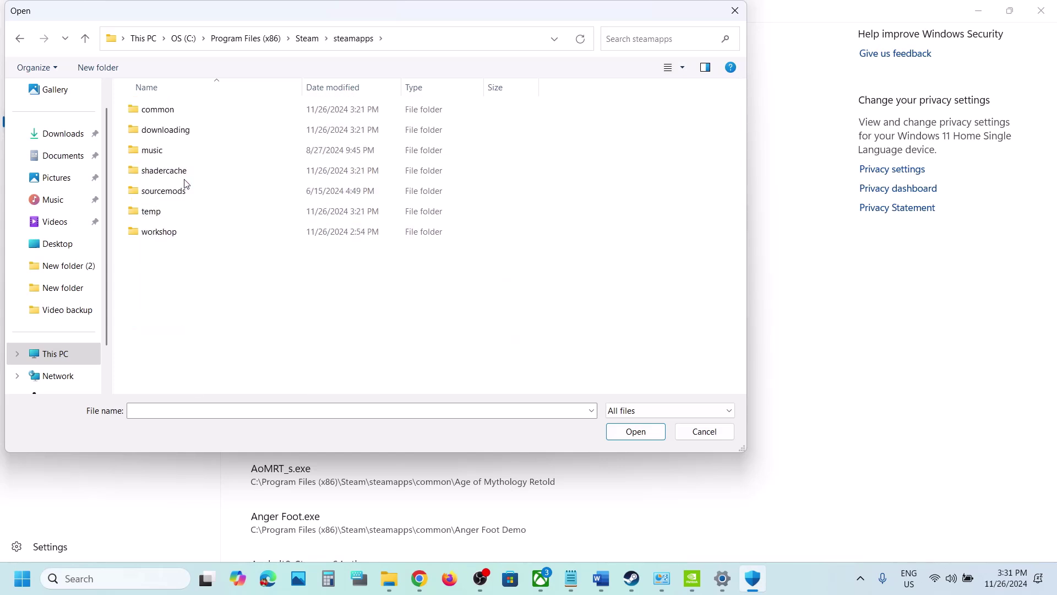
{"action": "double_click", "coordinate": [184, 108]}
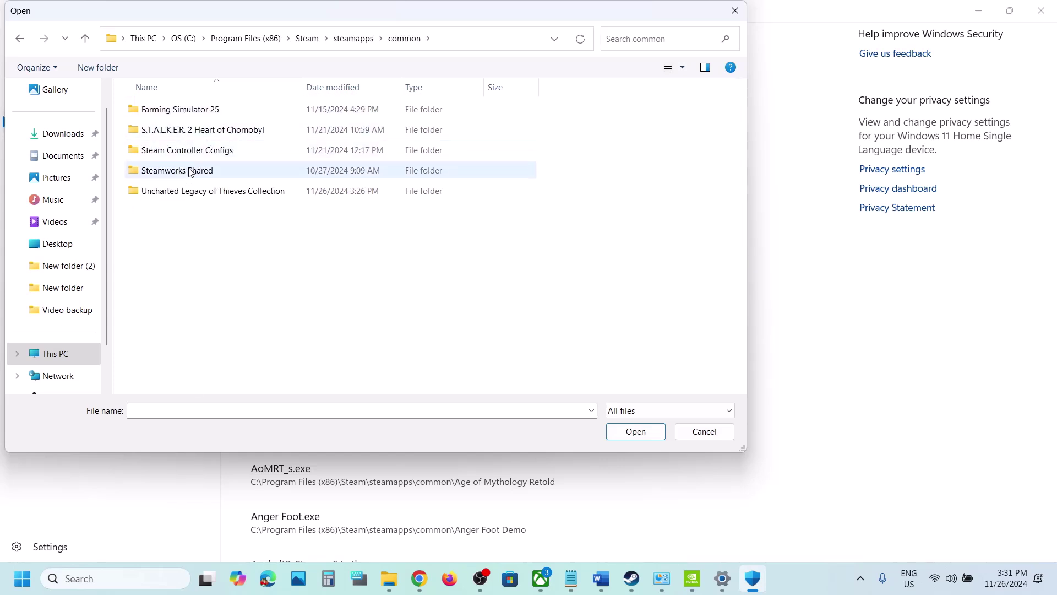
{"action": "double_click", "coordinate": [181, 191]}
{"action": "left_click", "coordinate": [156, 234]}
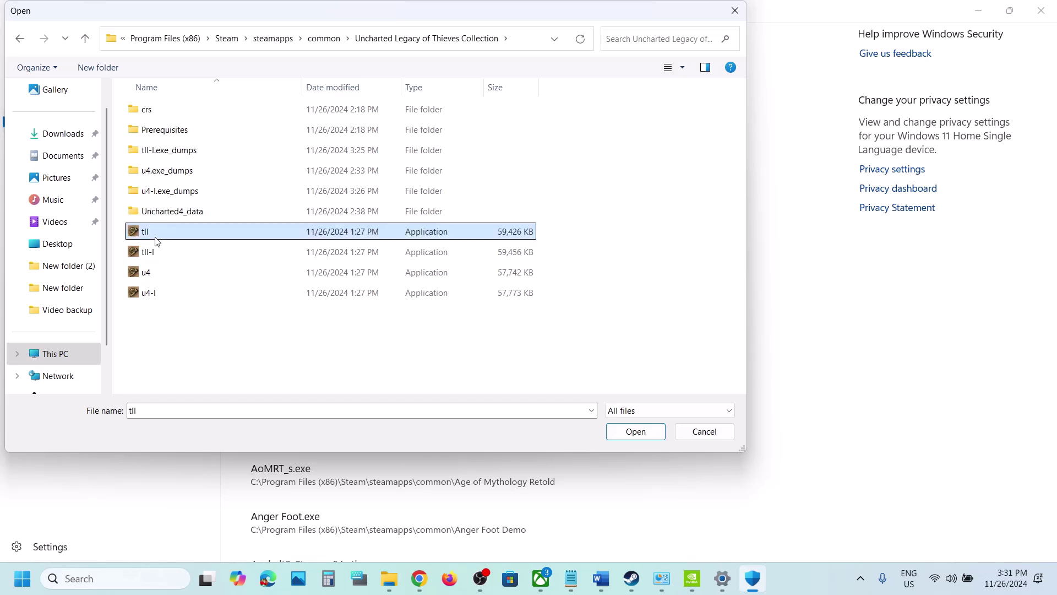
{"action": "left_click", "coordinate": [633, 431]}
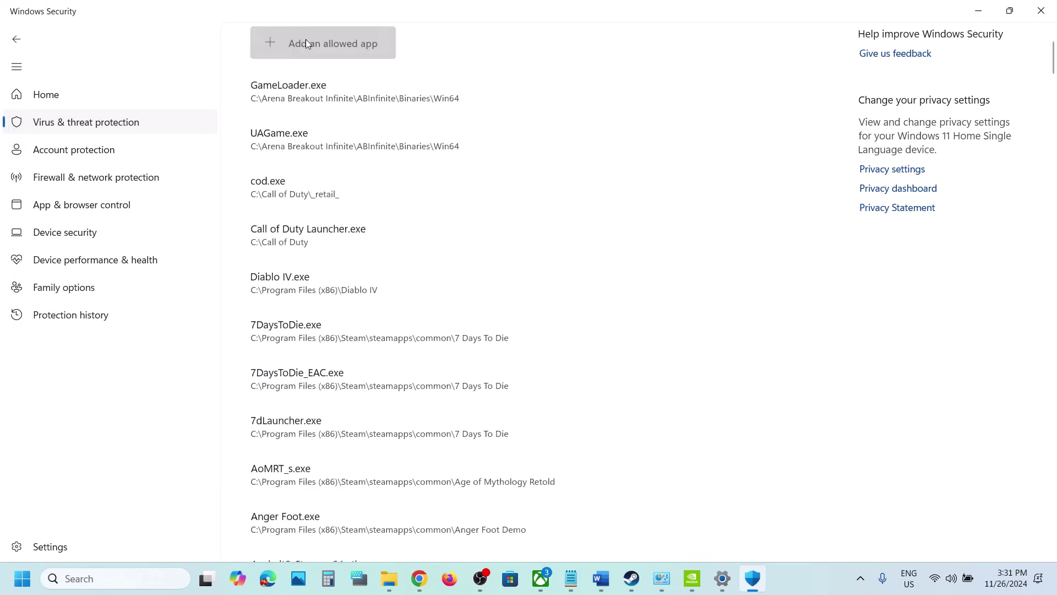
- Add tll-l from the Uncharted Legacy of Thieves Collection folder as an allowed app for Controlled folder access
{"action": "left_click", "coordinate": [305, 39]}
{"action": "left_click", "coordinate": [327, 105]}
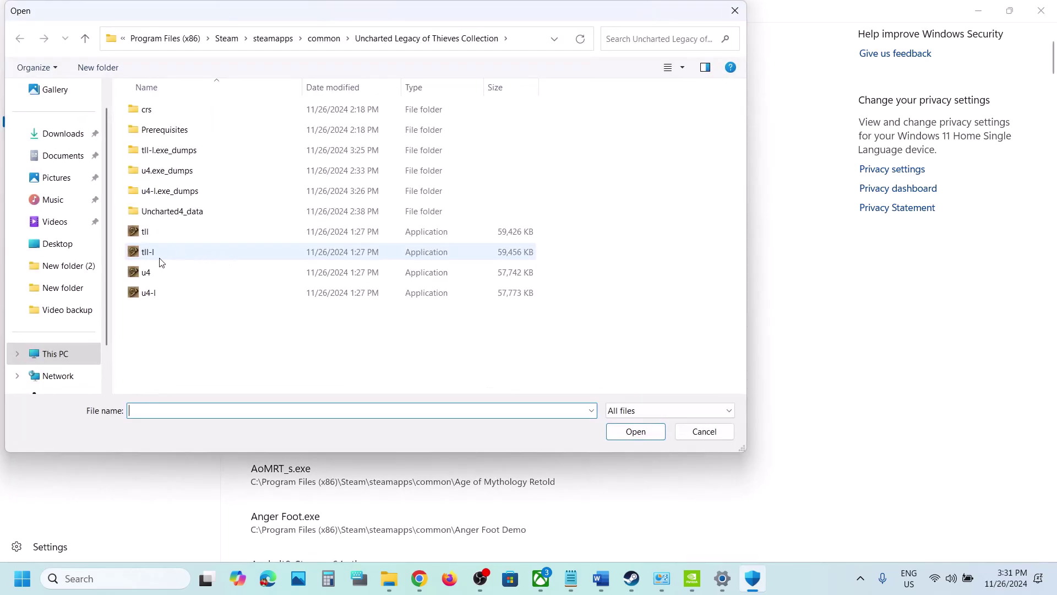
{"action": "left_click", "coordinate": [158, 259]}
{"action": "left_click", "coordinate": [634, 431]}
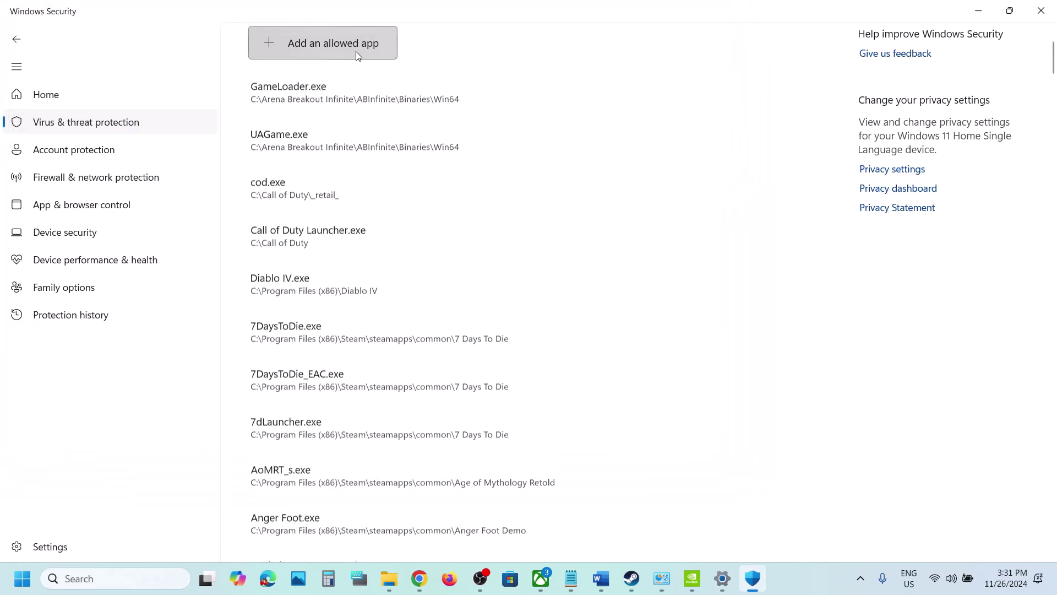
- Add u4 from the Uncharted Legacy of Thieves Collection folder as an allowed app for Controlled folder access
{"action": "left_click", "coordinate": [357, 53]}
{"action": "left_click", "coordinate": [339, 98]}
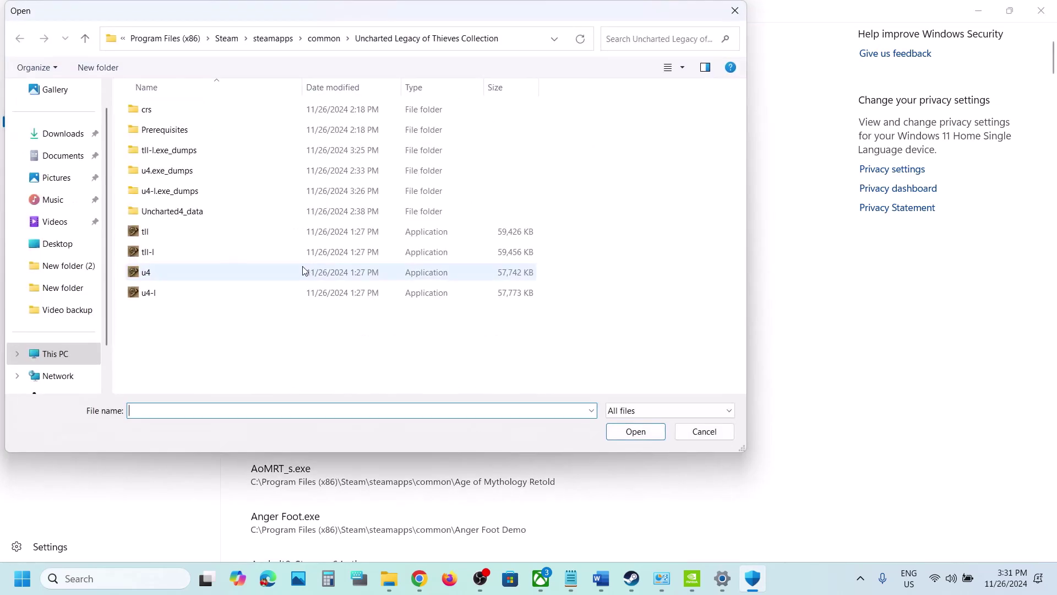
{"action": "left_click", "coordinate": [174, 281]}
{"action": "left_click", "coordinate": [635, 432]}
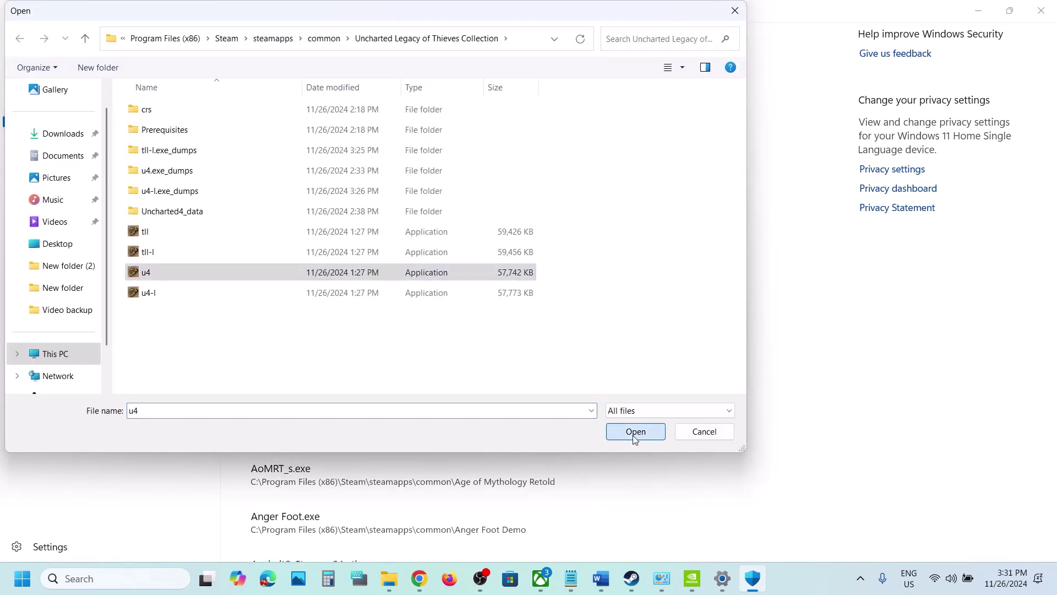
- Add u4-l from the Uncharted Legacy of Thieves Collection folder as an allowed app for Controlled folder access
{"action": "left_click", "coordinate": [323, 51]}
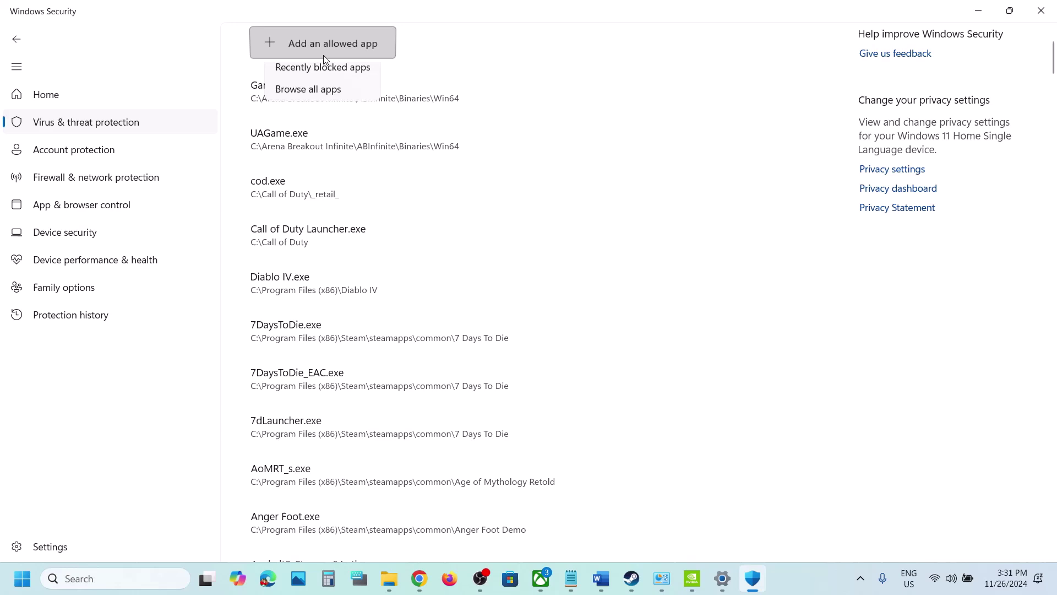
{"action": "left_click", "coordinate": [325, 101]}
{"action": "left_click", "coordinate": [172, 298]}
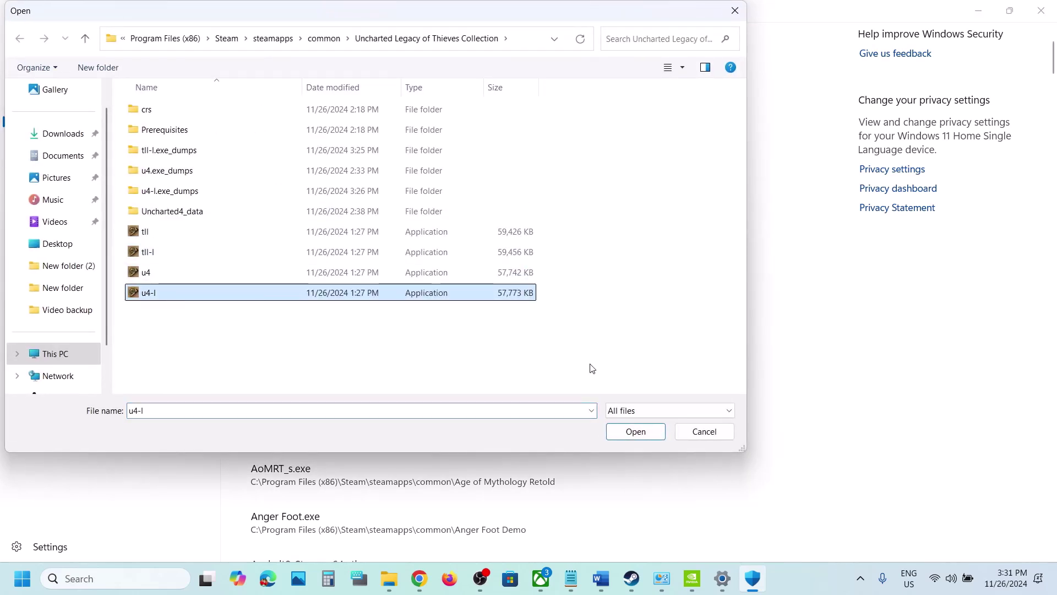
{"action": "left_click", "coordinate": [635, 431]}
- Switch to Control Panel and open the Windows Defender Firewall page for allowing apps under System and Security
{"action": "left_click", "coordinate": [118, 581]}
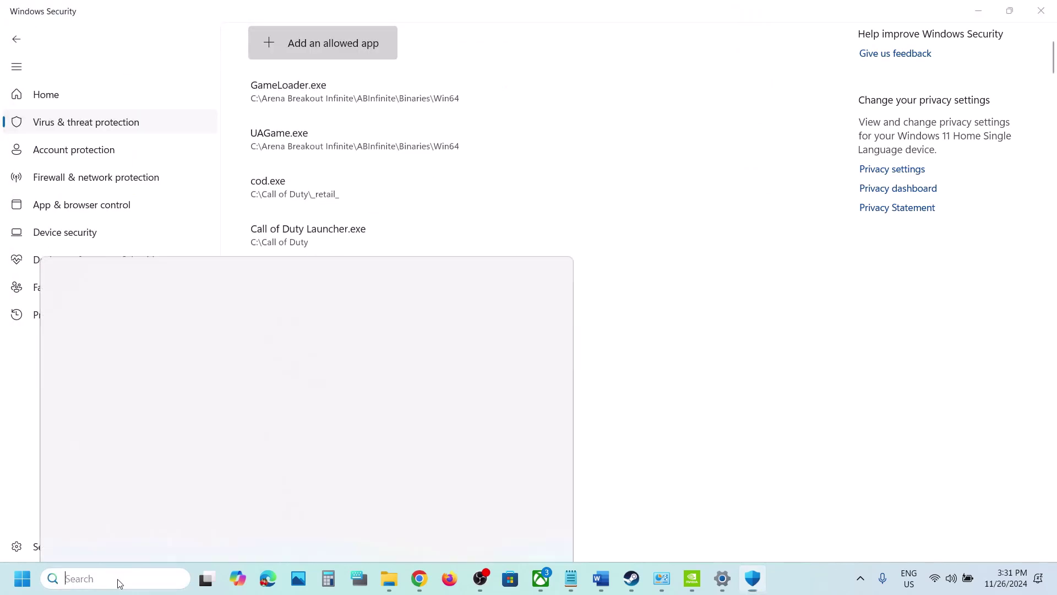
{"action": "type", "text": "control"}
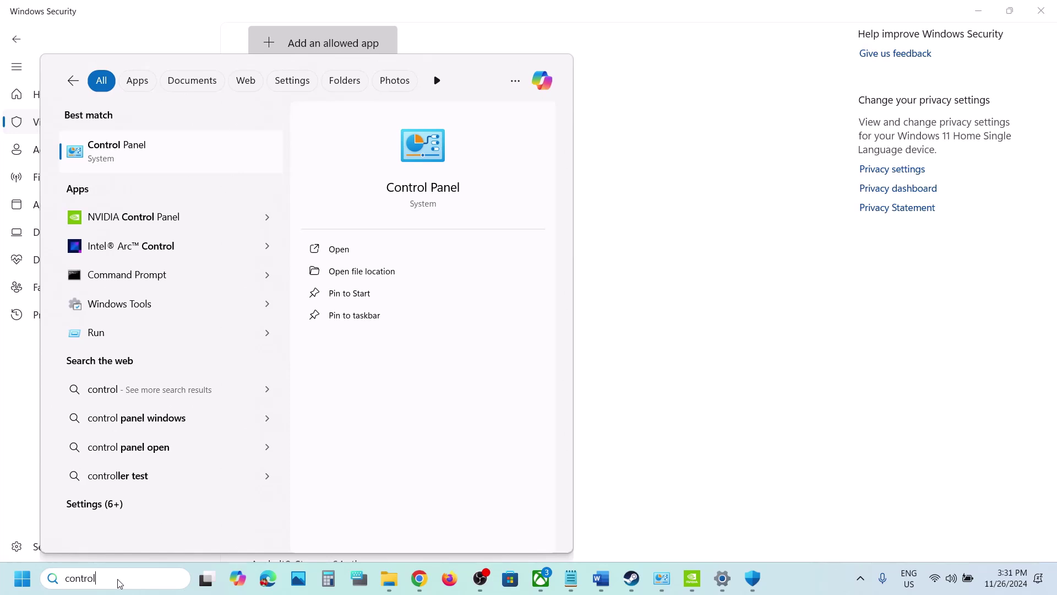
{"action": "key", "text": "Return"}
{"action": "left_click", "coordinate": [394, 109]}
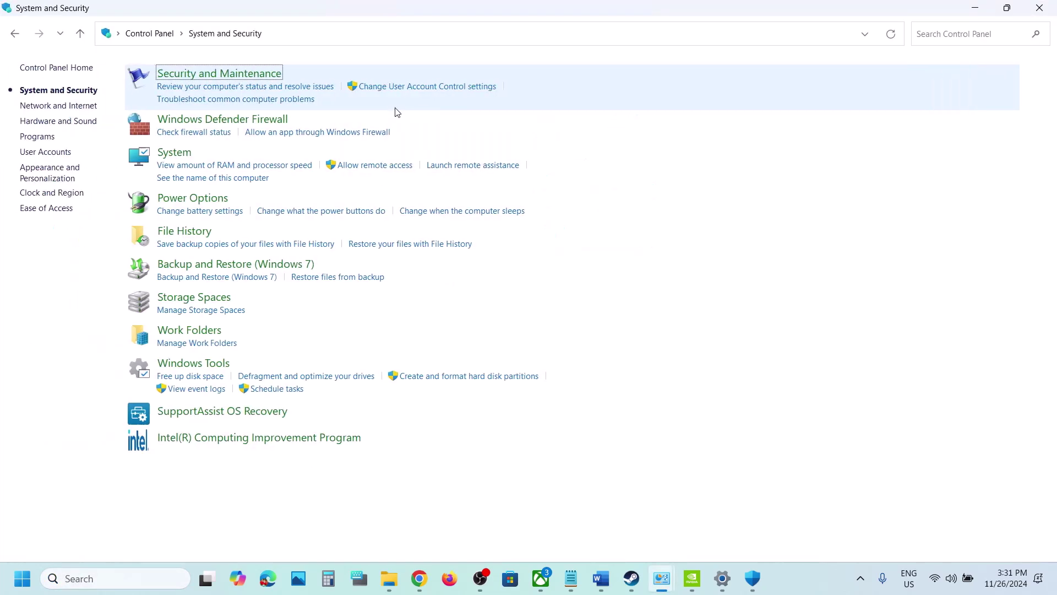
{"action": "left_click", "coordinate": [234, 120]}
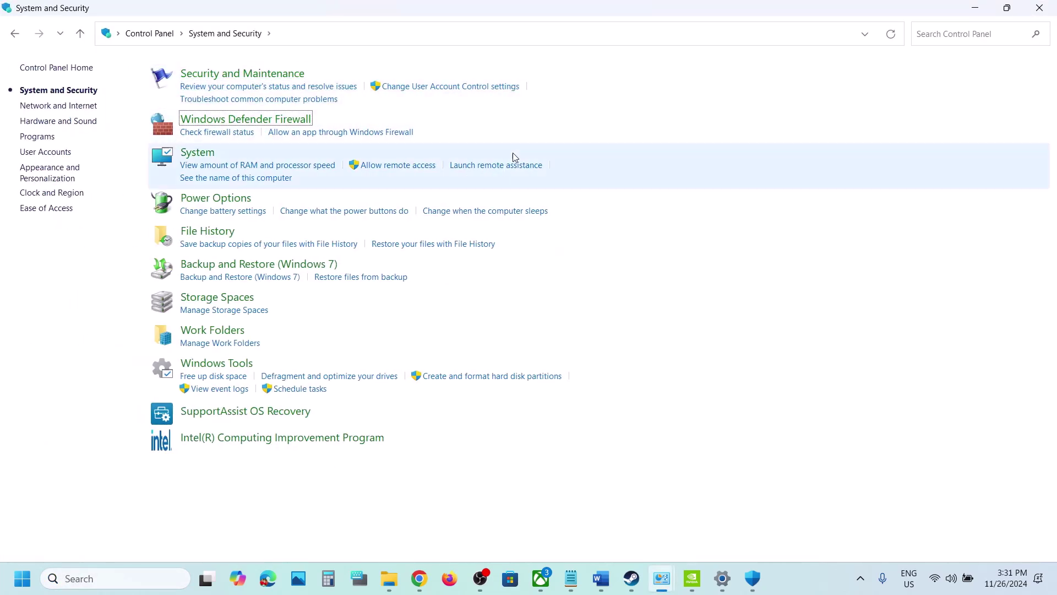
{"action": "left_click", "coordinate": [74, 108]}
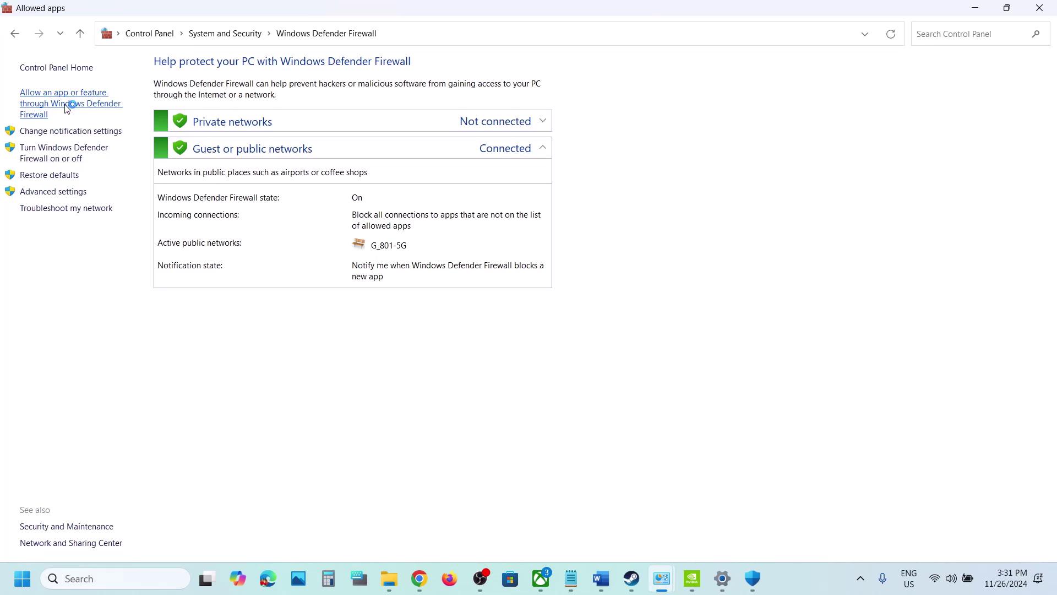
- Unlock the firewall's allowed-apps settings and add tll from the Uncharted Legacy of Thieves Collection folder in Steam's common folder
{"action": "left_click", "coordinate": [701, 106]}
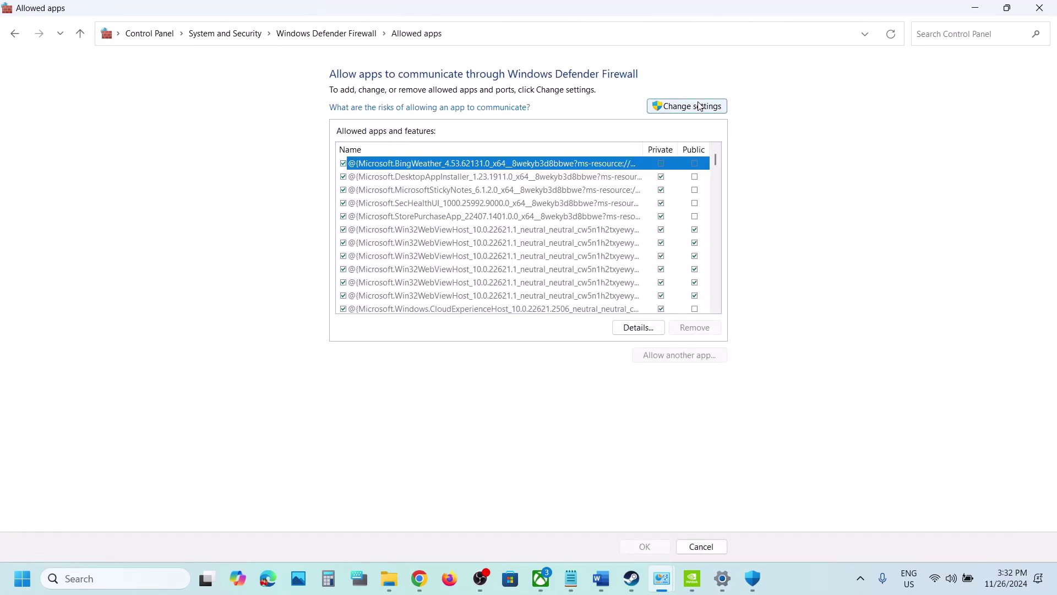
{"action": "left_click", "coordinate": [667, 359]}
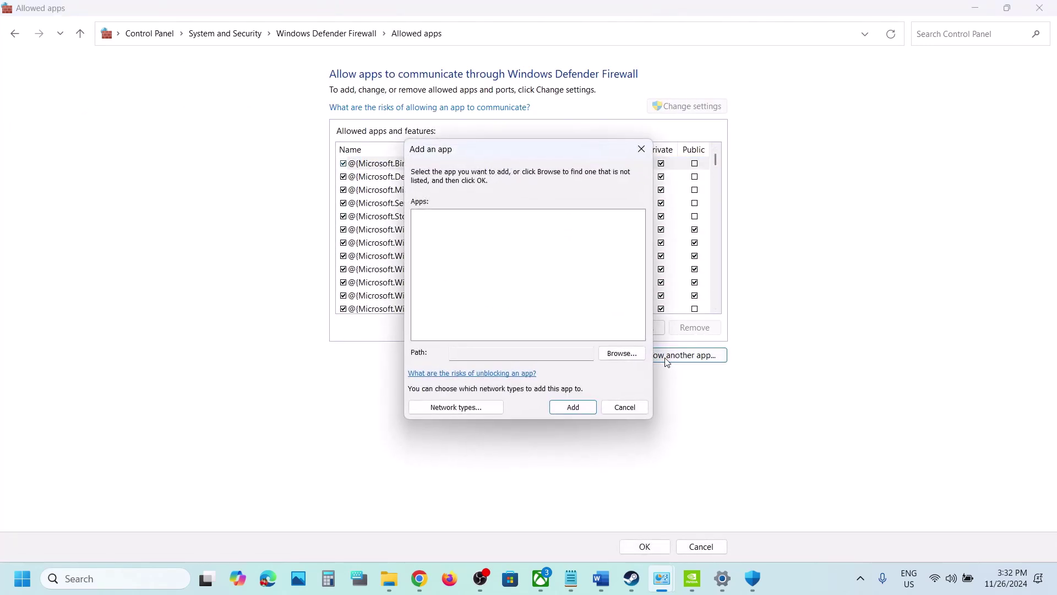
{"action": "left_click", "coordinate": [617, 354]}
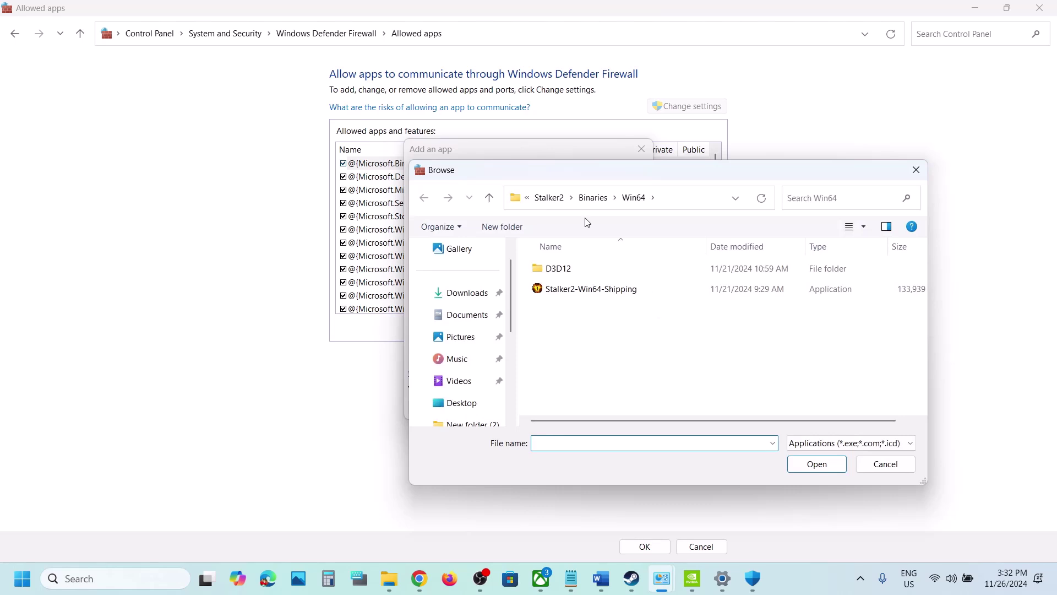
{"action": "left_click", "coordinate": [554, 205]}
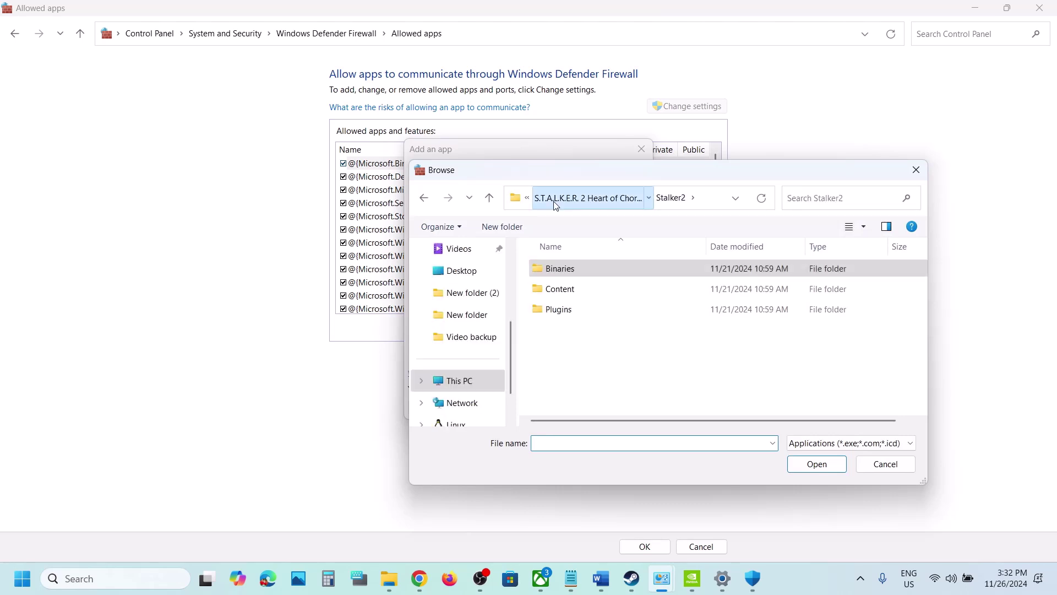
{"action": "left_click", "coordinate": [554, 204]}
{"action": "left_click", "coordinate": [553, 204]}
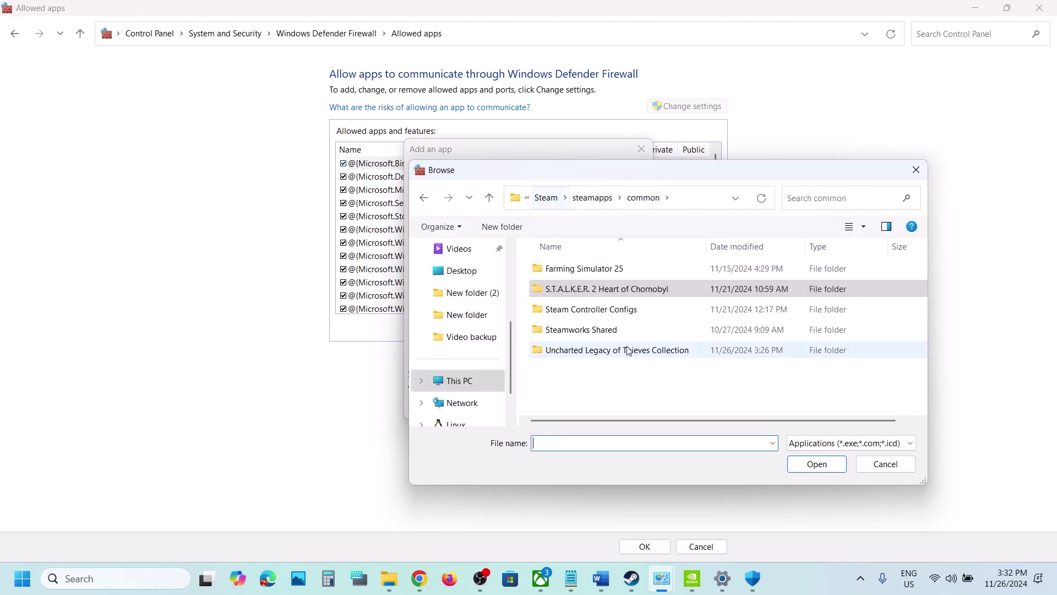
{"action": "left_click", "coordinate": [617, 358]}
{"action": "double_click", "coordinate": [617, 357]}
{"action": "scroll", "coordinate": [600, 342], "scroll_direction": "down", "scroll_amount": 2}
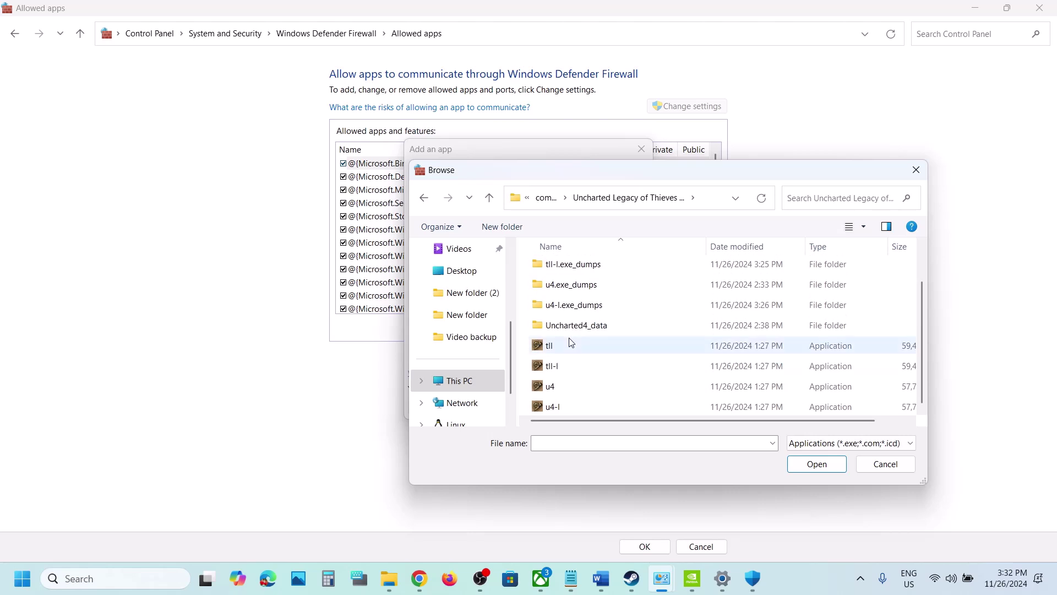
{"action": "left_click", "coordinate": [567, 344]}
{"action": "left_click", "coordinate": [818, 465]}
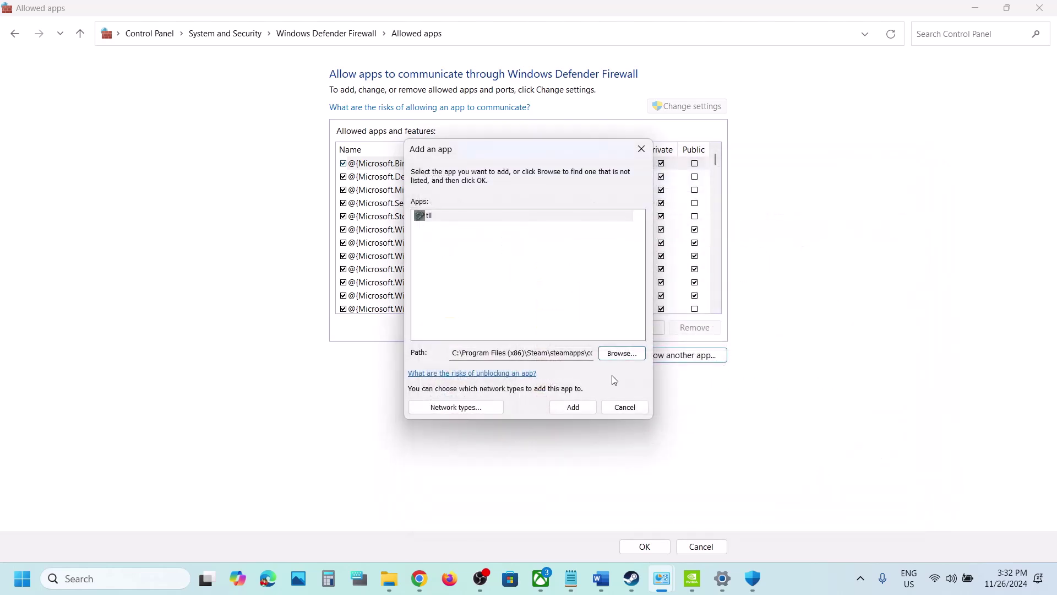
{"action": "left_click", "coordinate": [571, 408]}
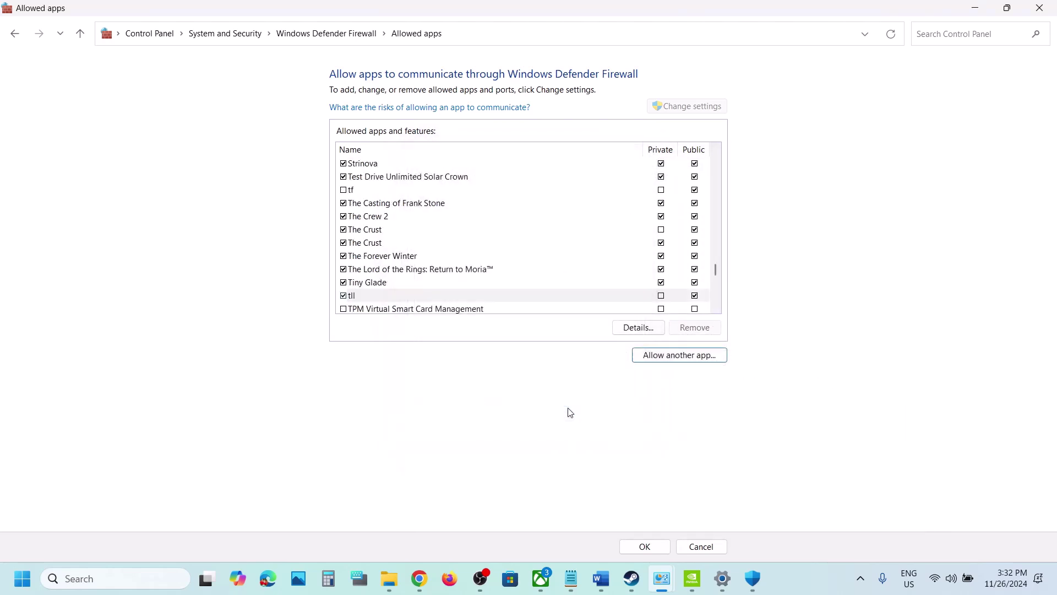
- Add tll-l from the Uncharted Legacy of Thieves Collection folder to the firewall's allowed apps
{"action": "left_click", "coordinate": [680, 356]}
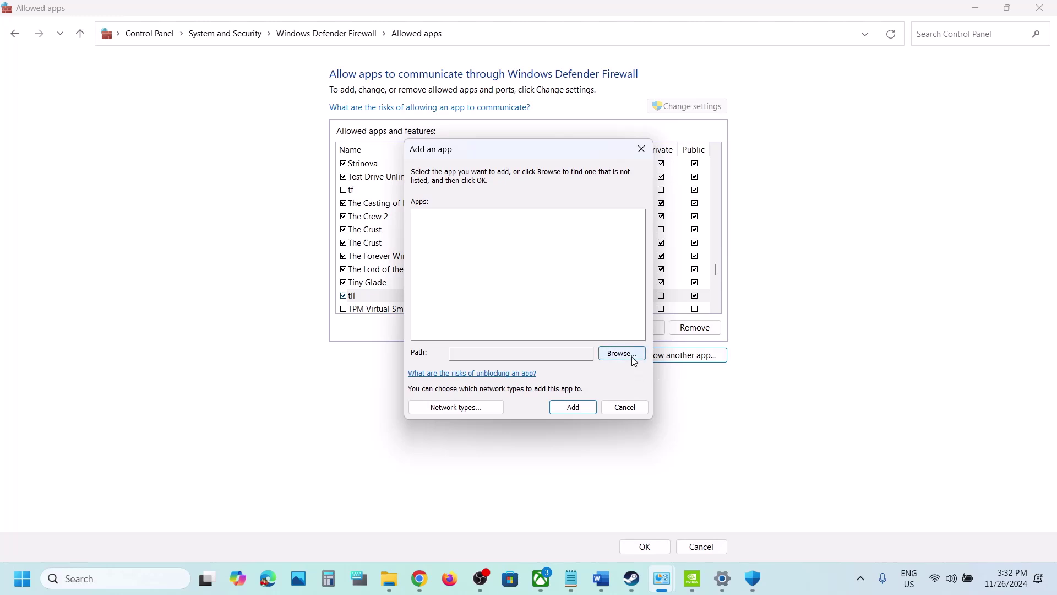
{"action": "left_click", "coordinate": [622, 354]}
{"action": "scroll", "coordinate": [609, 354], "scroll_direction": "down", "scroll_amount": 2}
{"action": "left_click", "coordinate": [572, 363]}
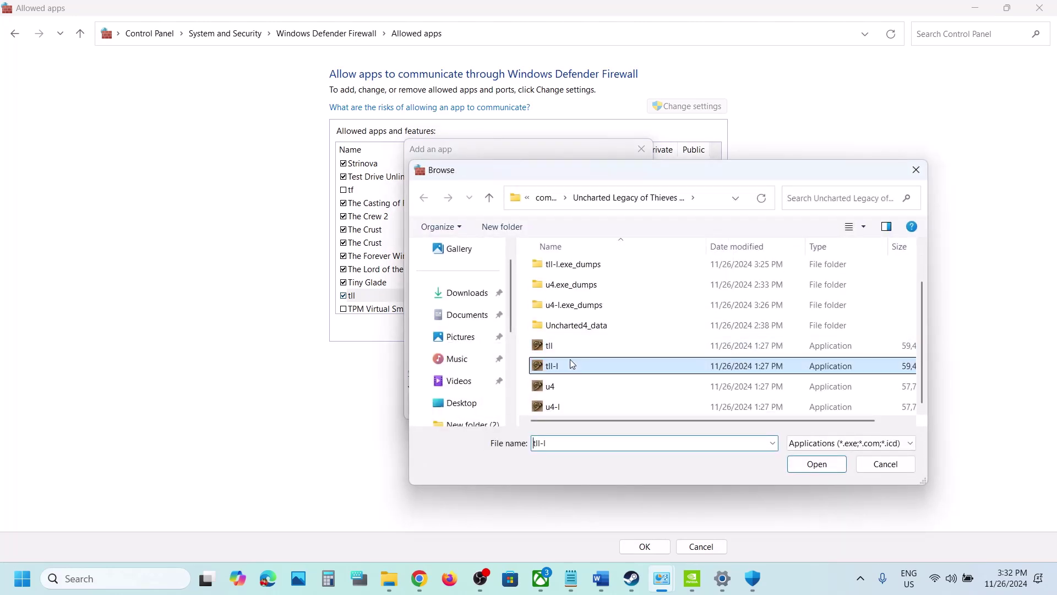
{"action": "left_click", "coordinate": [817, 464]}
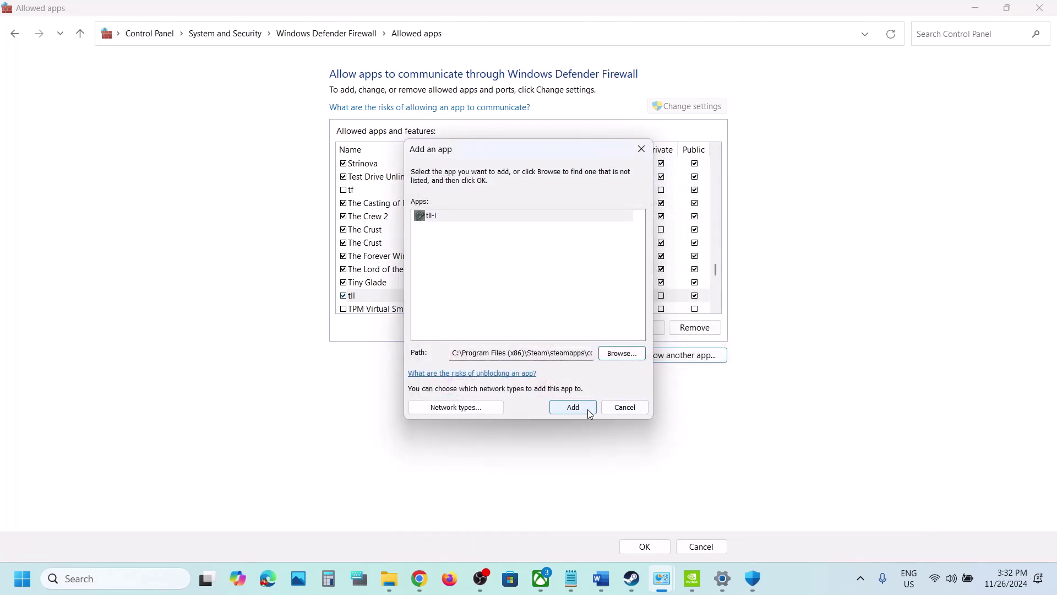
{"action": "left_click", "coordinate": [573, 407]}
- Try to add u4 from the Uncharted Legacy of Thieves Collection folder to the firewall's allowed apps
{"action": "left_click", "coordinate": [684, 357]}
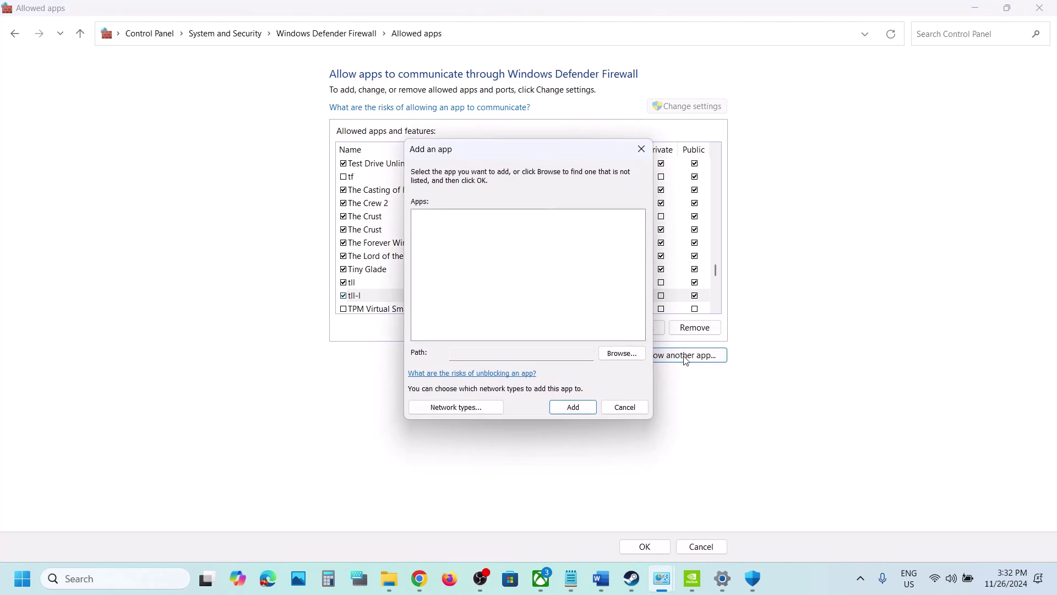
{"action": "left_click", "coordinate": [622, 354]}
{"action": "scroll", "coordinate": [626, 347], "scroll_direction": "down", "scroll_amount": 1}
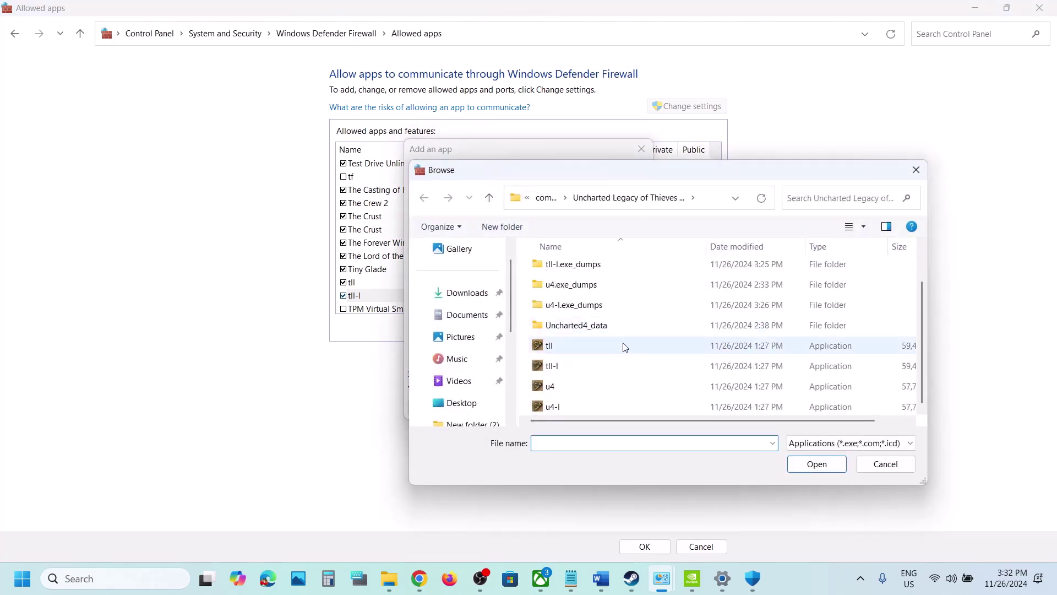
{"action": "left_click", "coordinate": [550, 386]}
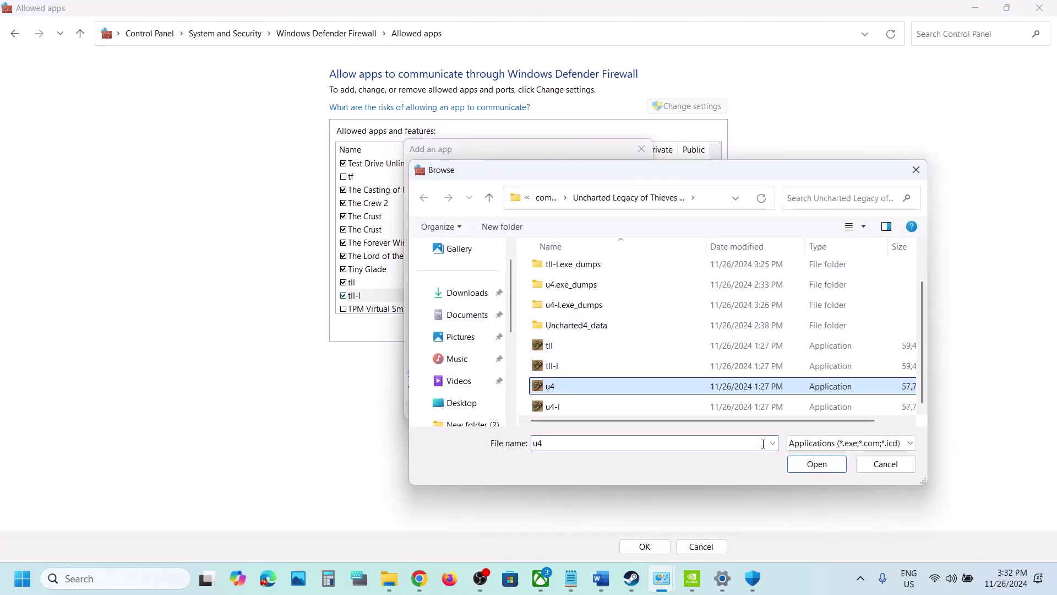
{"action": "left_click", "coordinate": [807, 472]}
{"action": "left_click", "coordinate": [572, 406]}
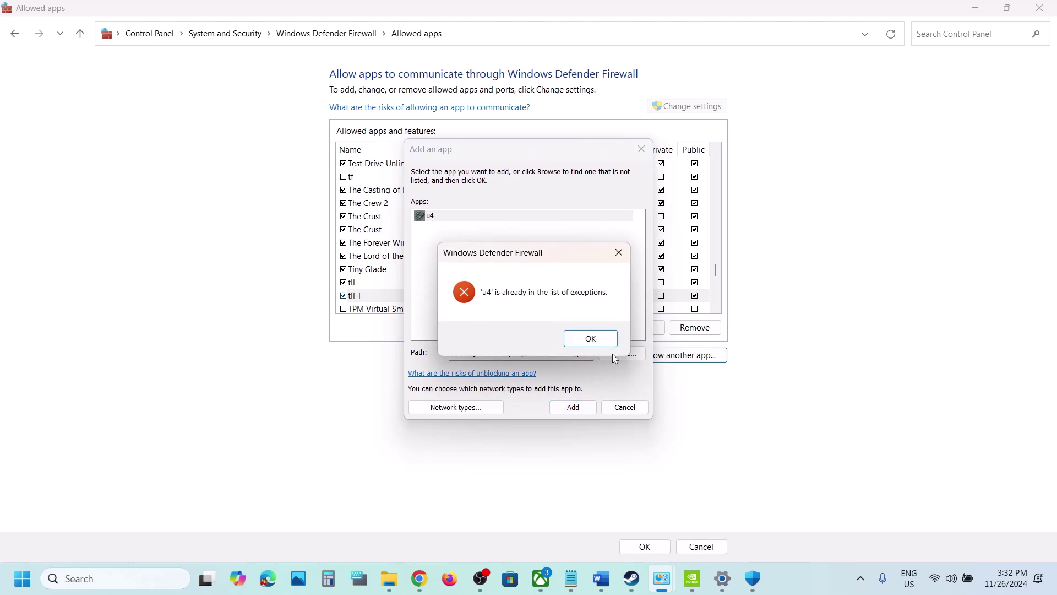
{"action": "left_click", "coordinate": [590, 339]}
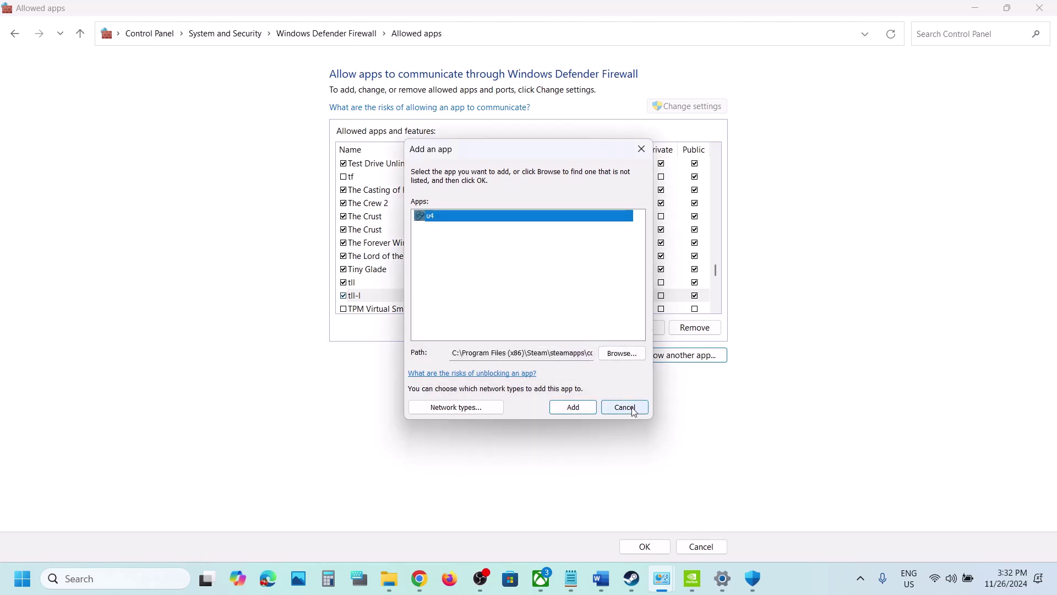
- Add u4-l from the Uncharted Legacy of Thieves Collection folder to the firewall's allowed apps
{"action": "left_click", "coordinate": [636, 356]}
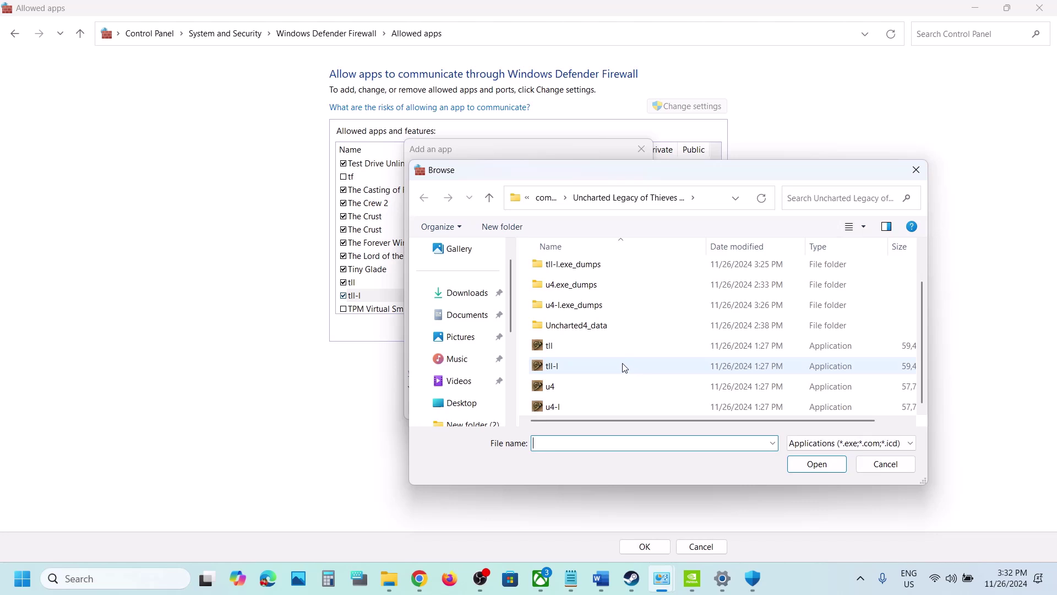
{"action": "left_click", "coordinate": [581, 406]}
{"action": "left_click", "coordinate": [829, 466]}
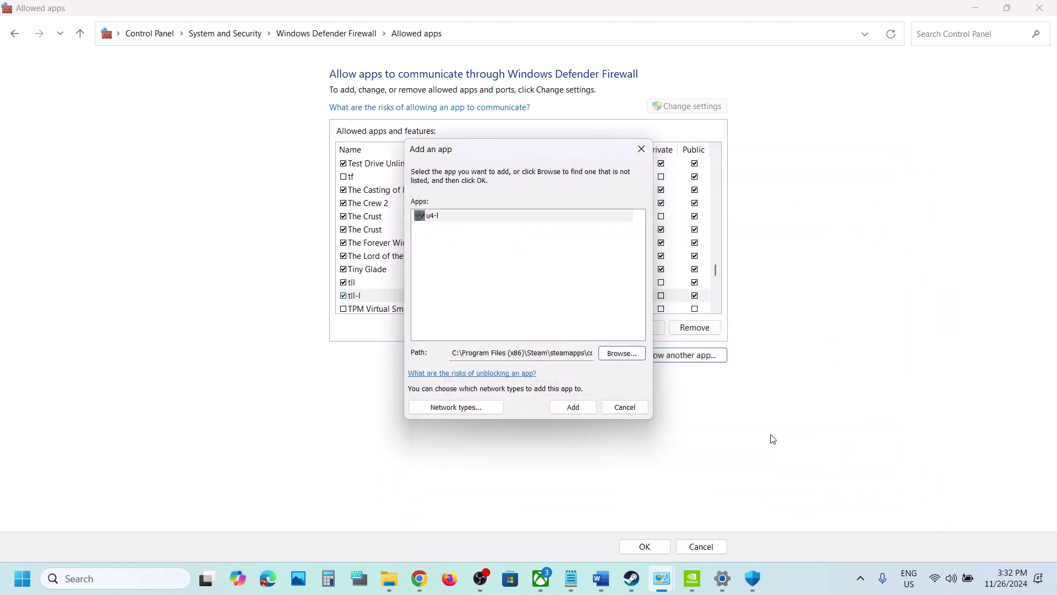
{"action": "left_click", "coordinate": [570, 408]}
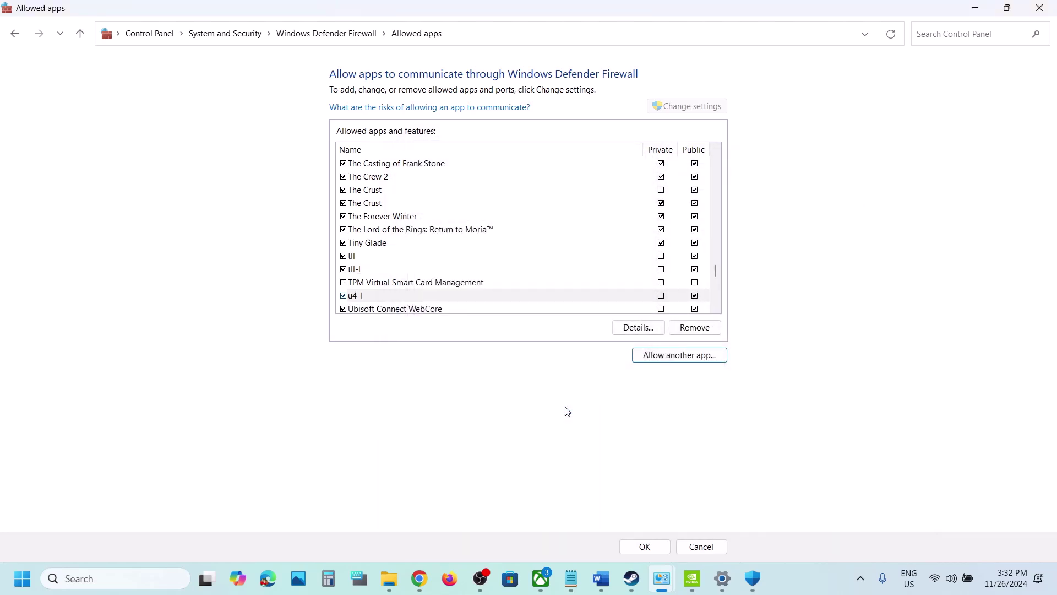
- Close the firewall's allowed-apps window and Windows Security, and return to the document's paging file size instructions
{"action": "left_click", "coordinate": [363, 256]}
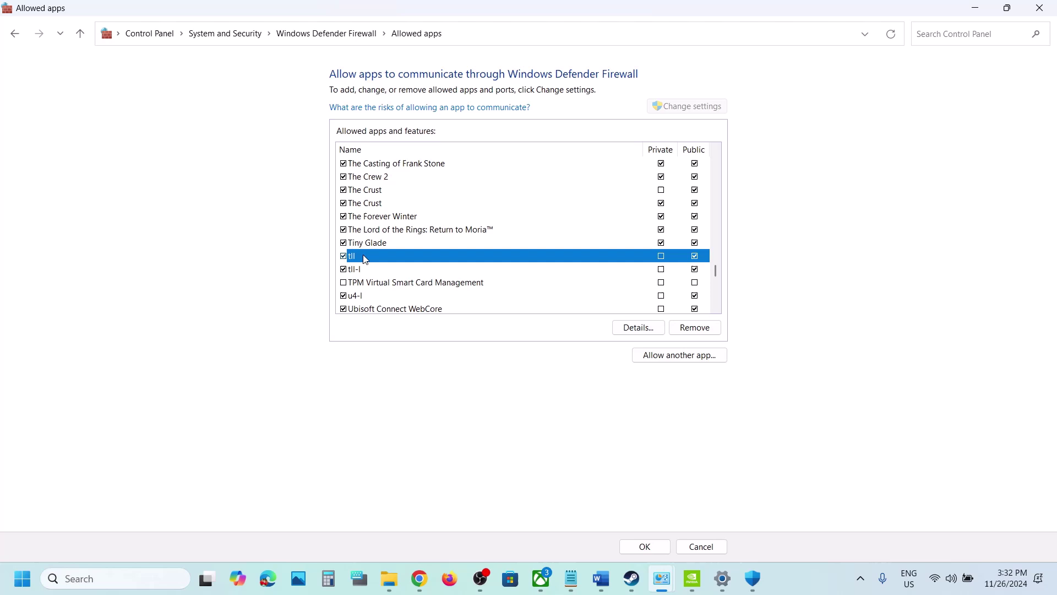
{"action": "left_click", "coordinate": [1040, 7]}
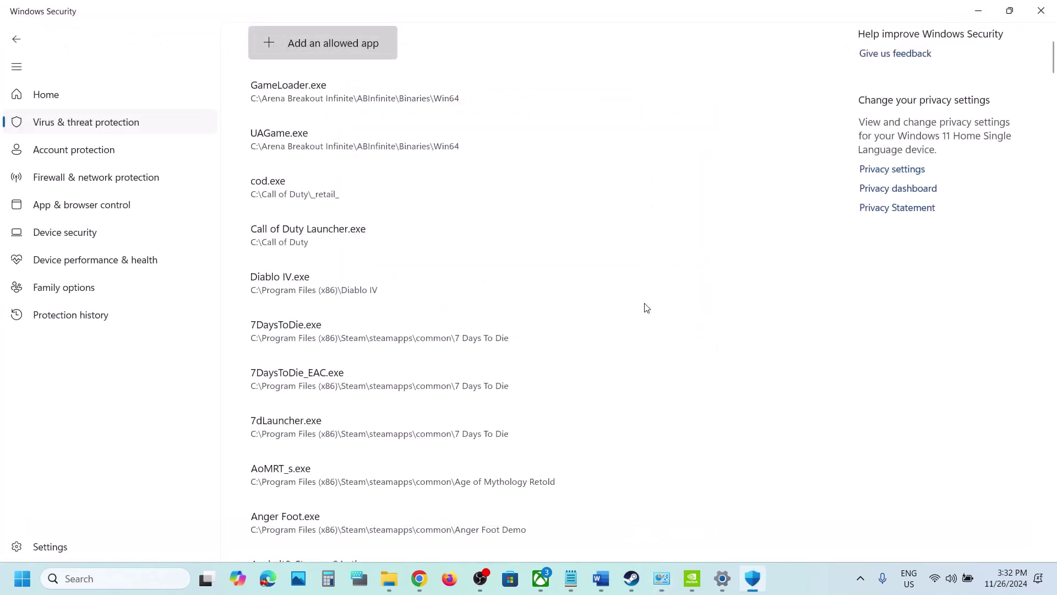
{"action": "left_click", "coordinate": [1039, 11]}
{"action": "left_click", "coordinate": [1036, 13]}
{"action": "scroll", "coordinate": [430, 325], "scroll_direction": "down", "scroll_amount": 3}
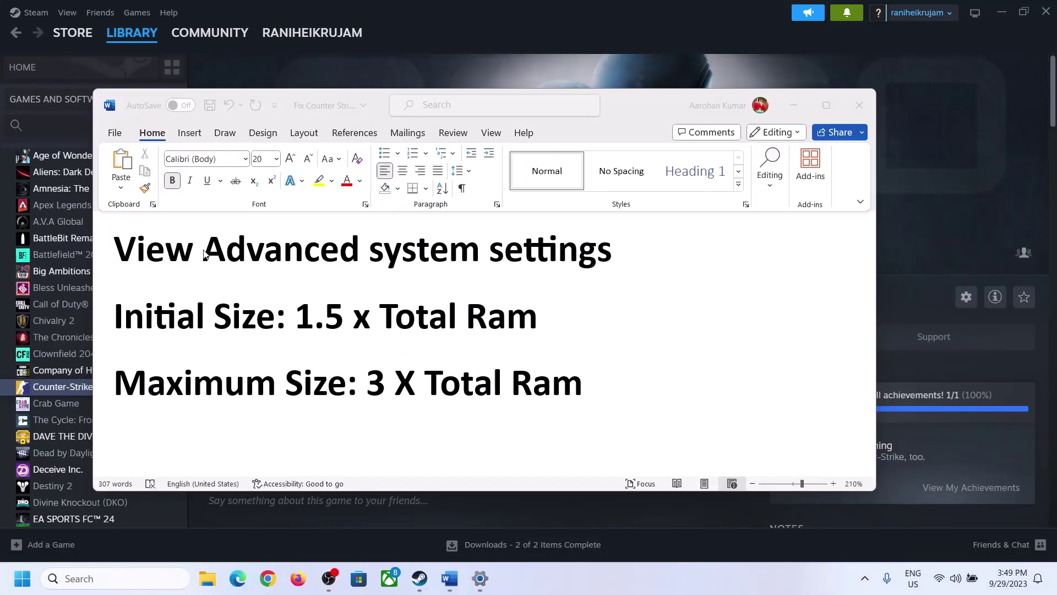
- Copy "View Advanced system settings" from the document and search Windows with it to open System Properties
{"action": "left_click", "coordinate": [141, 254]}
{"action": "left_click_drag", "start_coordinate": [125, 254], "coordinate": [587, 261]}
{"action": "key", "text": "ctrl+c"}
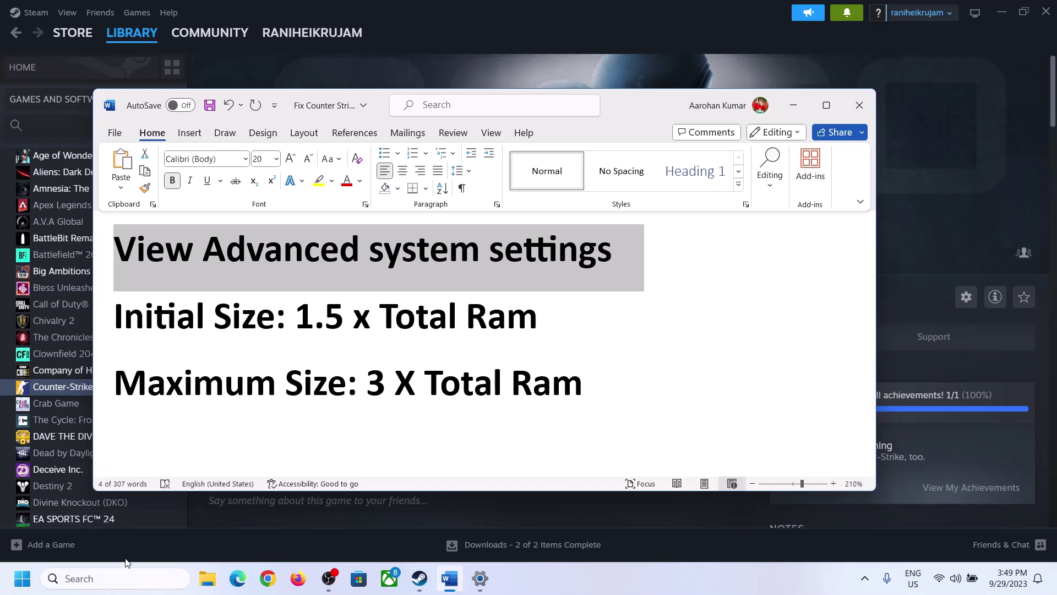
{"action": "left_click", "coordinate": [128, 578]}
{"action": "key", "text": "ctrl+v"}
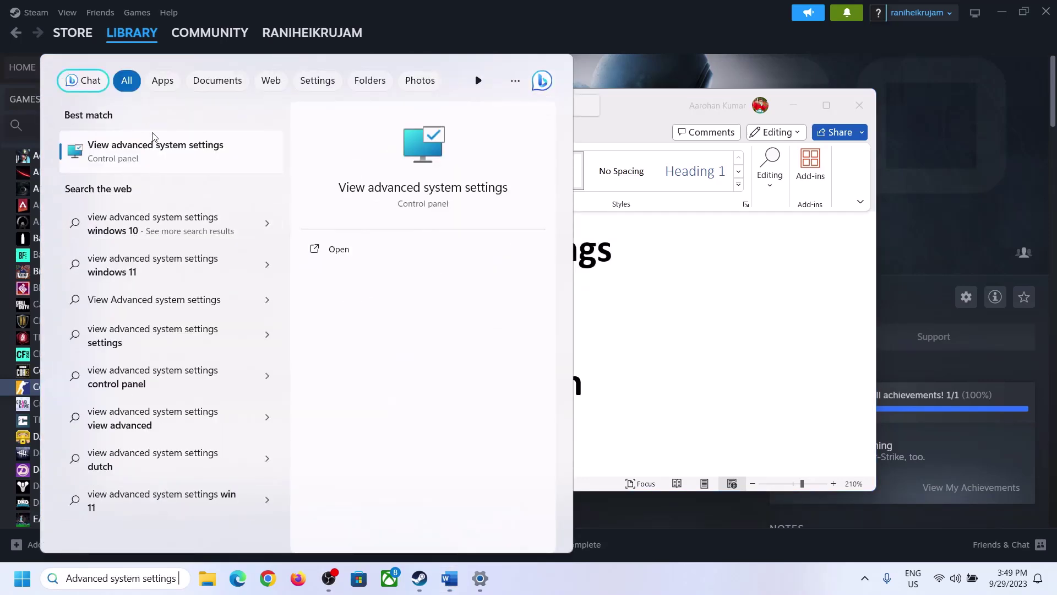
{"action": "left_click", "coordinate": [152, 158]}
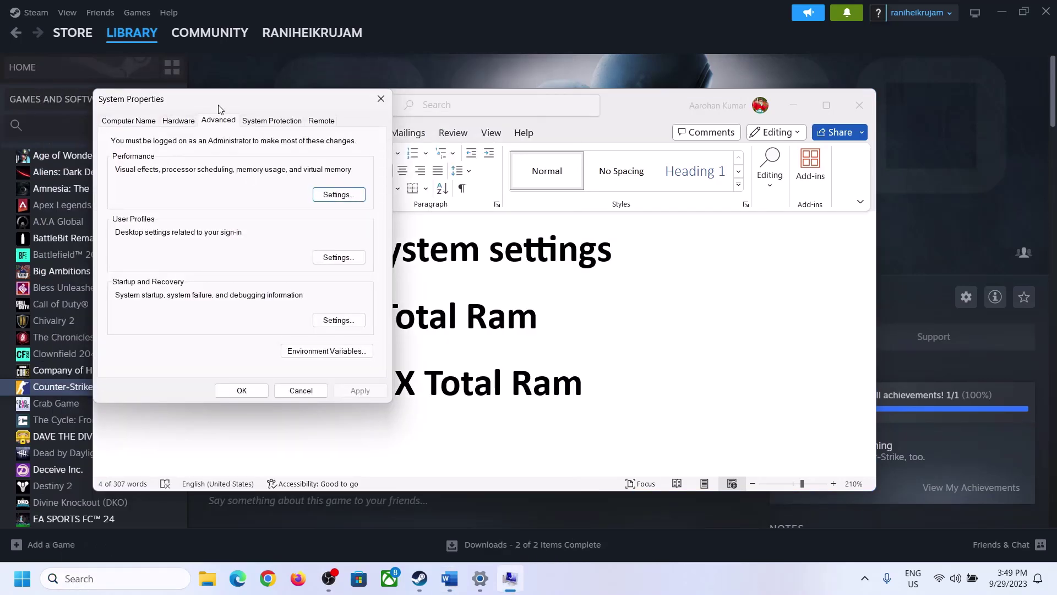
{"action": "left_click_drag", "start_coordinate": [219, 110], "coordinate": [472, 194]}
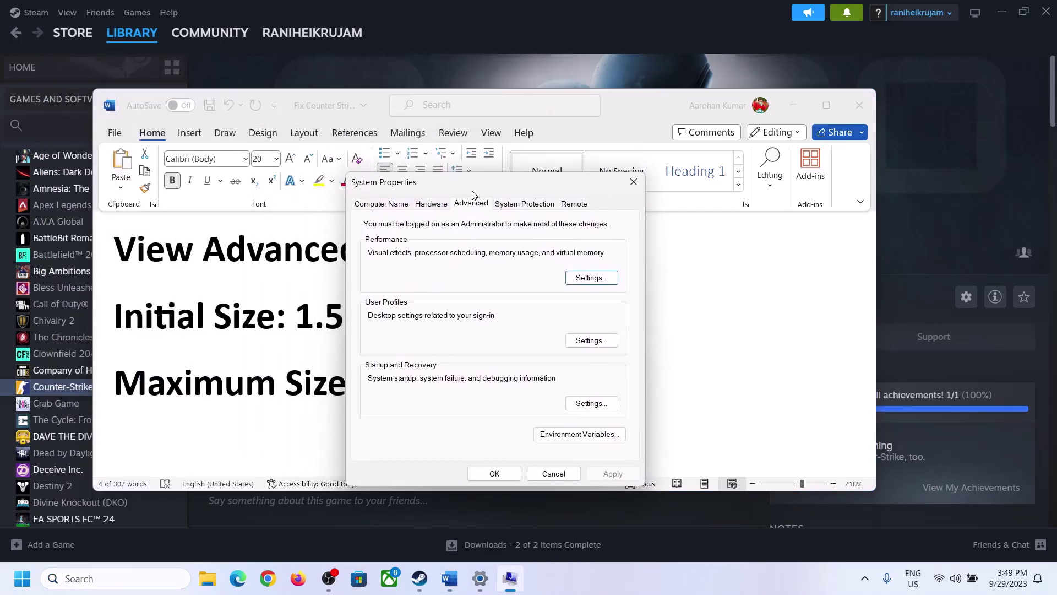
- In the advanced performance options' virtual memory settings, disable automatic paging file management and choose a custom size for drive C
{"action": "left_click", "coordinate": [591, 278]}
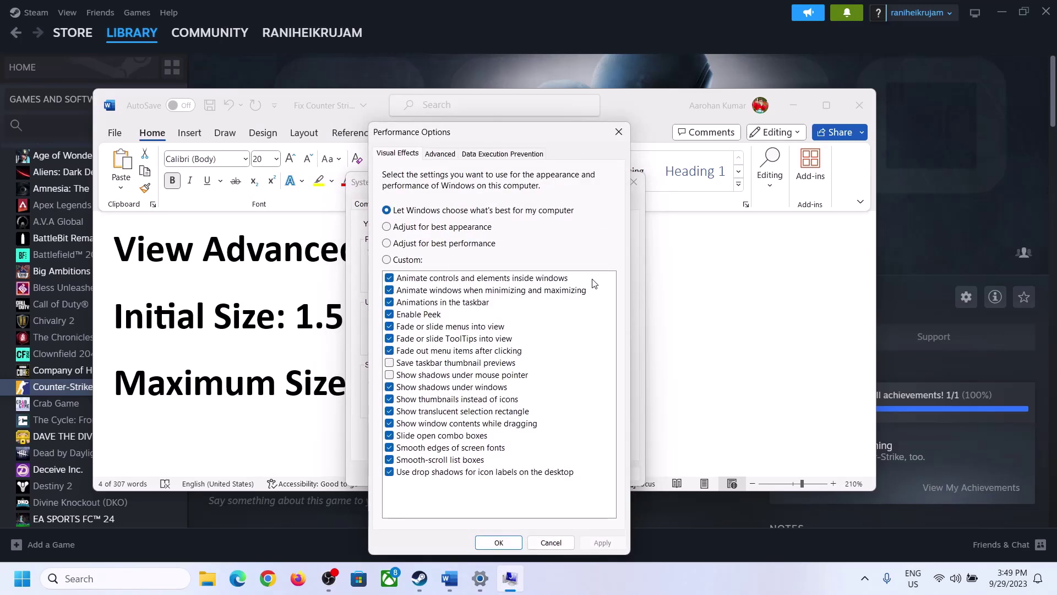
{"action": "left_click", "coordinate": [443, 155]}
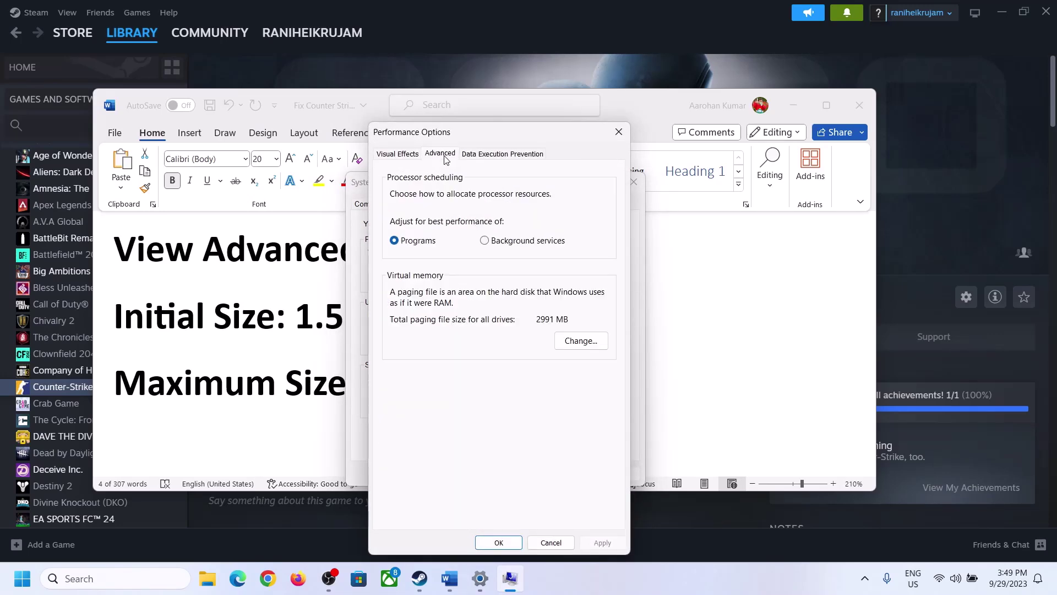
{"action": "left_click", "coordinate": [585, 340]}
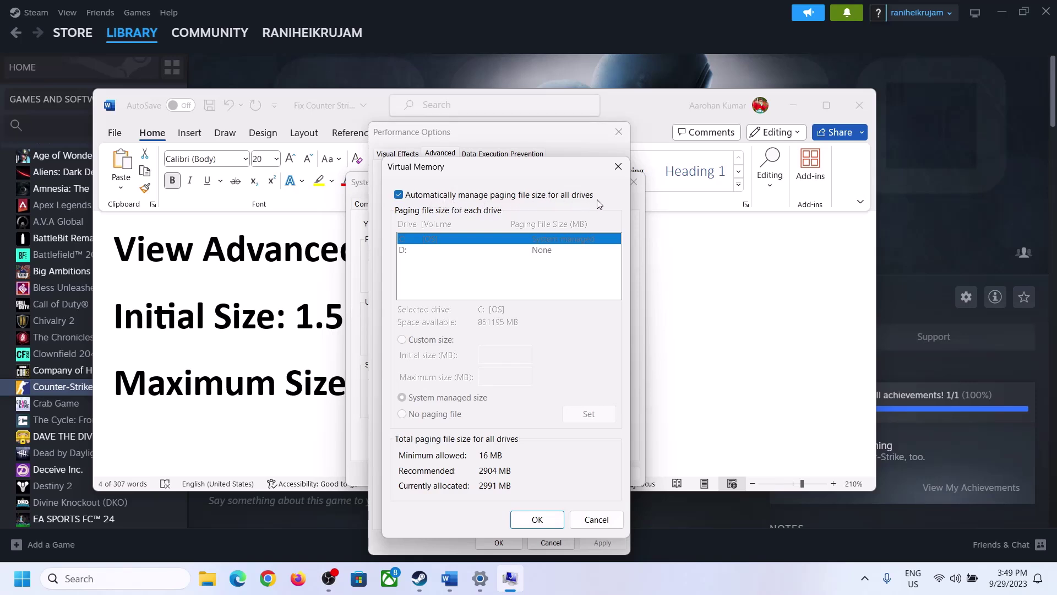
{"action": "left_click", "coordinate": [398, 195]}
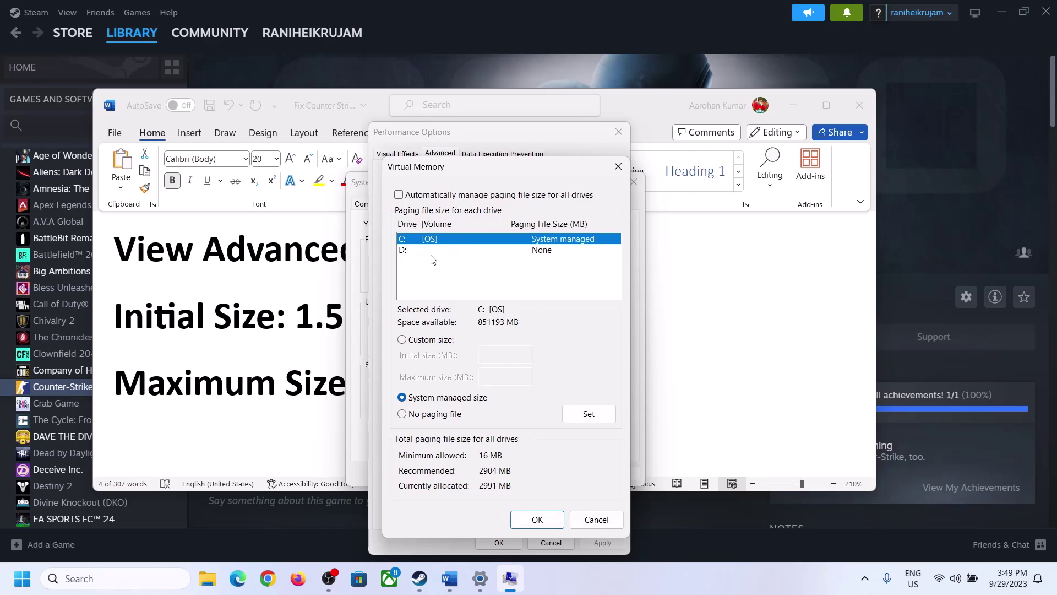
{"action": "left_click", "coordinate": [402, 340]}
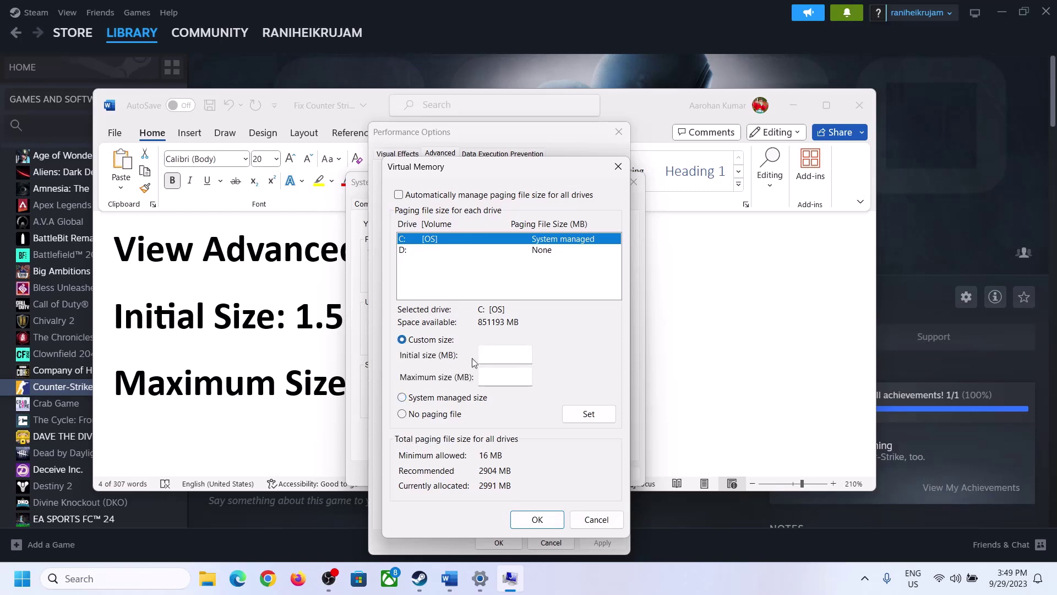
- Check the document's initial size formula and look up the installed RAM on the System About page in Settings
{"action": "left_click", "coordinate": [286, 329]}
{"action": "left_click_drag", "start_coordinate": [295, 324], "coordinate": [488, 325]}
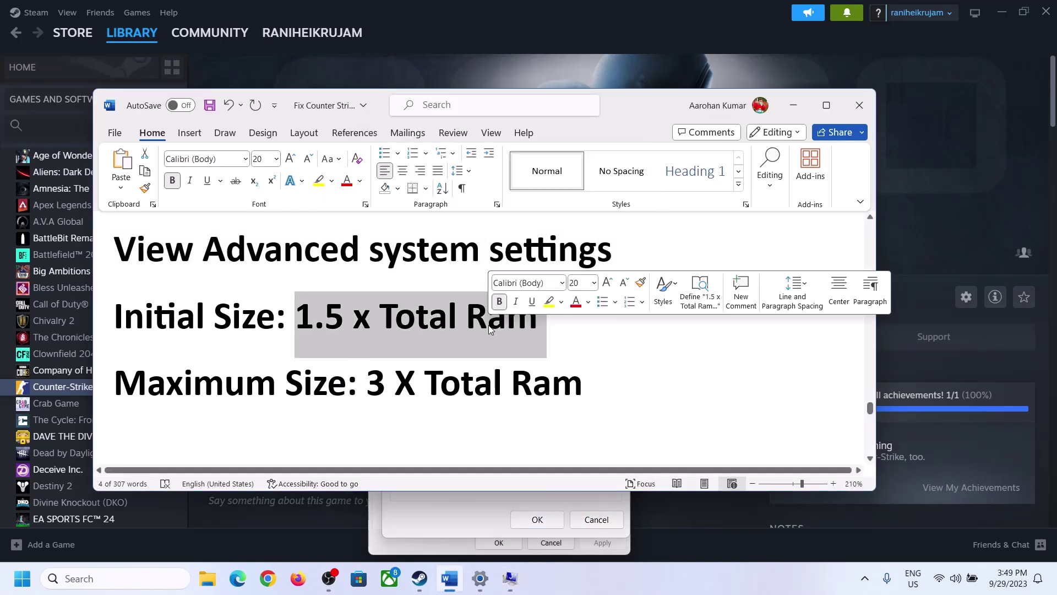
{"action": "left_click", "coordinate": [481, 582]}
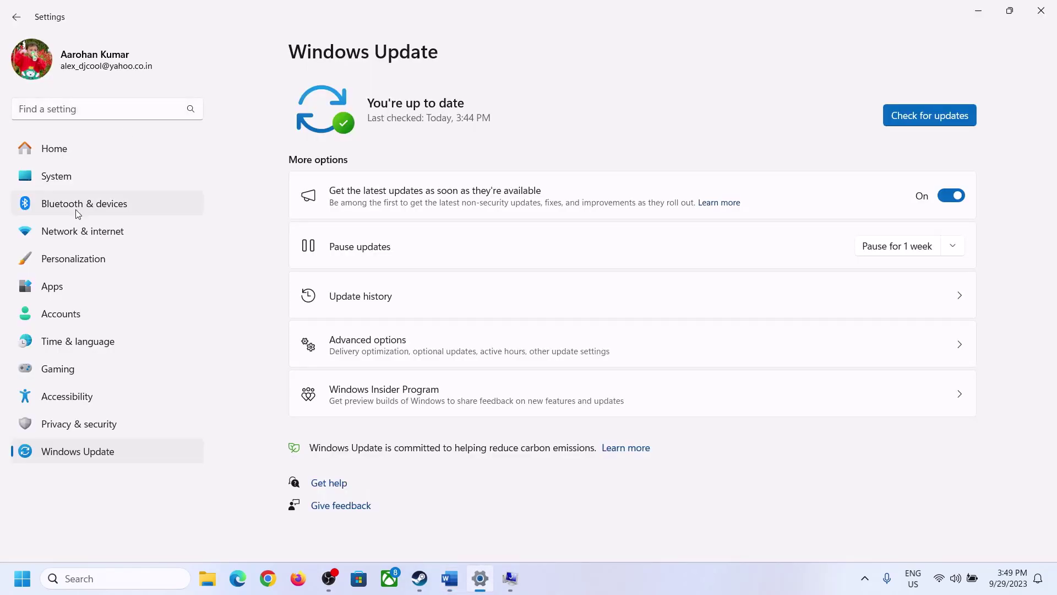
{"action": "left_click", "coordinate": [58, 177]}
{"action": "scroll", "coordinate": [385, 381], "scroll_direction": "down", "scroll_amount": 1}
{"action": "scroll", "coordinate": [386, 381], "scroll_direction": "down", "scroll_amount": 7}
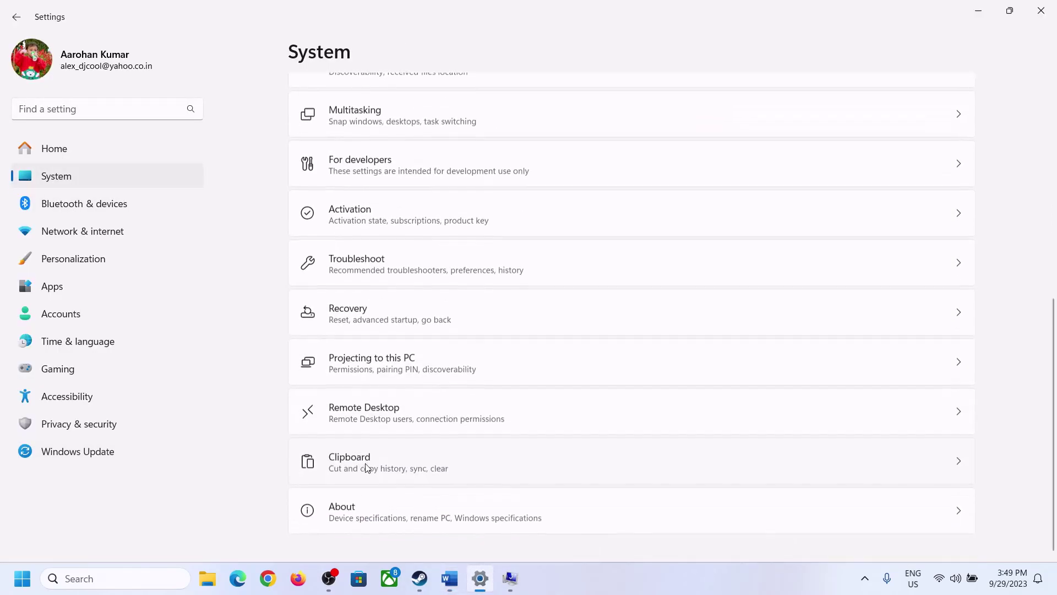
{"action": "left_click", "coordinate": [347, 521]}
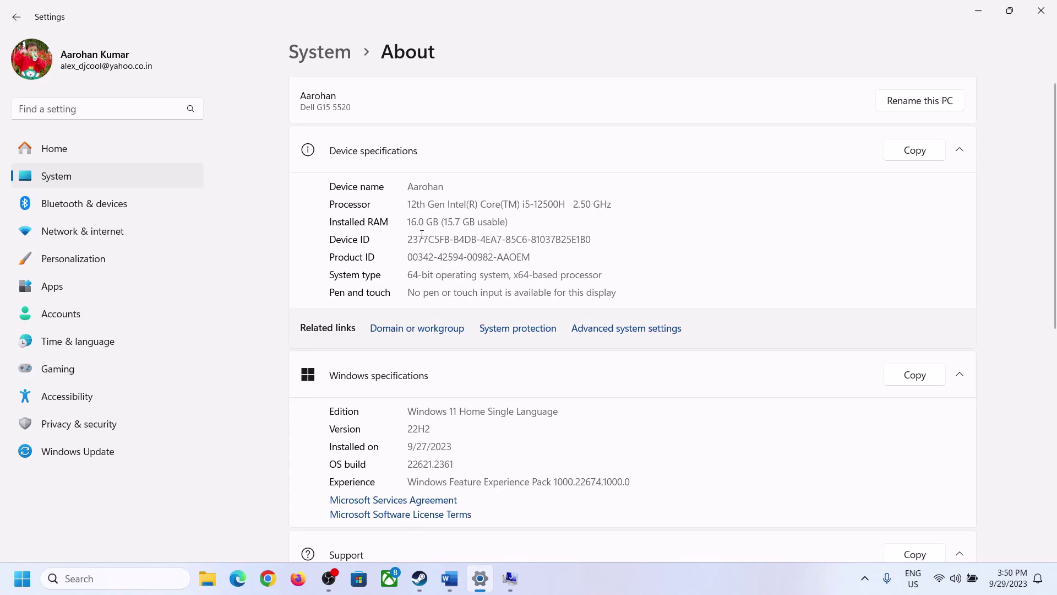
{"action": "left_click_drag", "start_coordinate": [415, 220], "coordinate": [403, 224]}
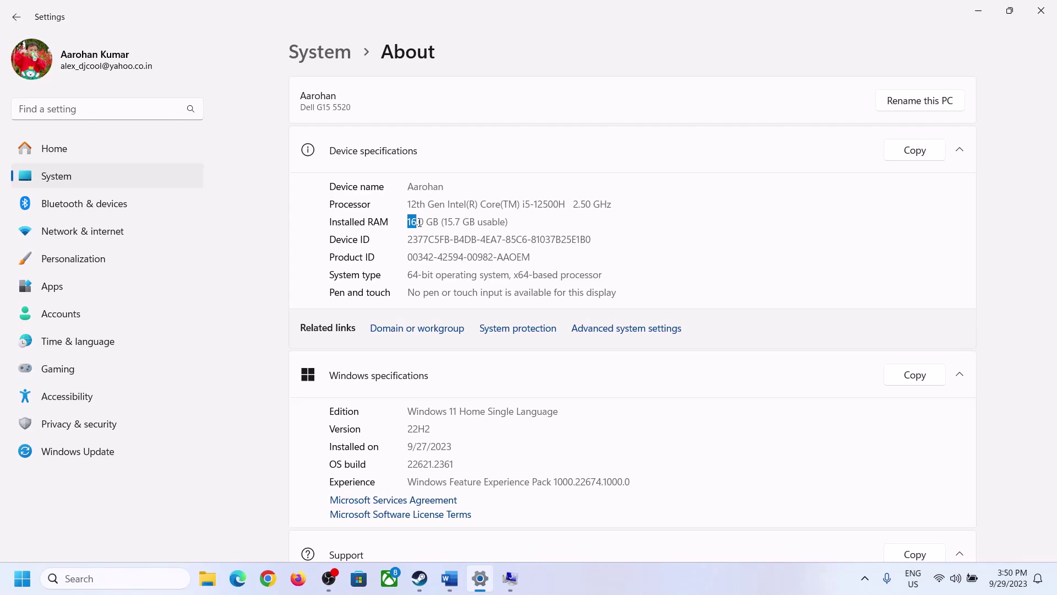
{"action": "left_click", "coordinate": [415, 221]}
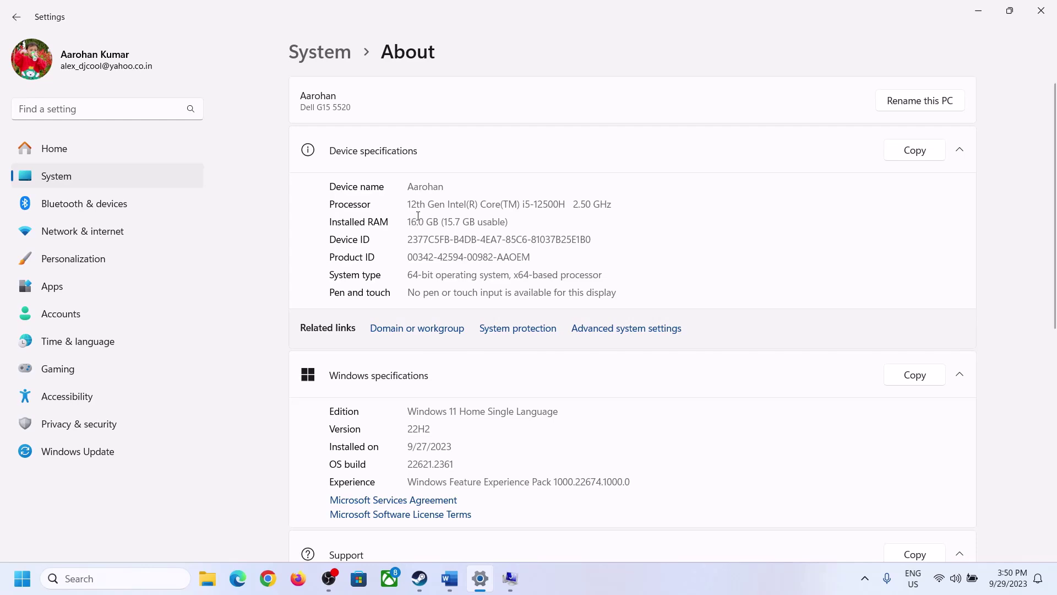
{"action": "left_click_drag", "start_coordinate": [418, 221], "coordinate": [402, 222]}
- Return to the Virtual Memory dialog and run calc to open Calculator beside it
{"action": "left_click", "coordinate": [510, 579]}
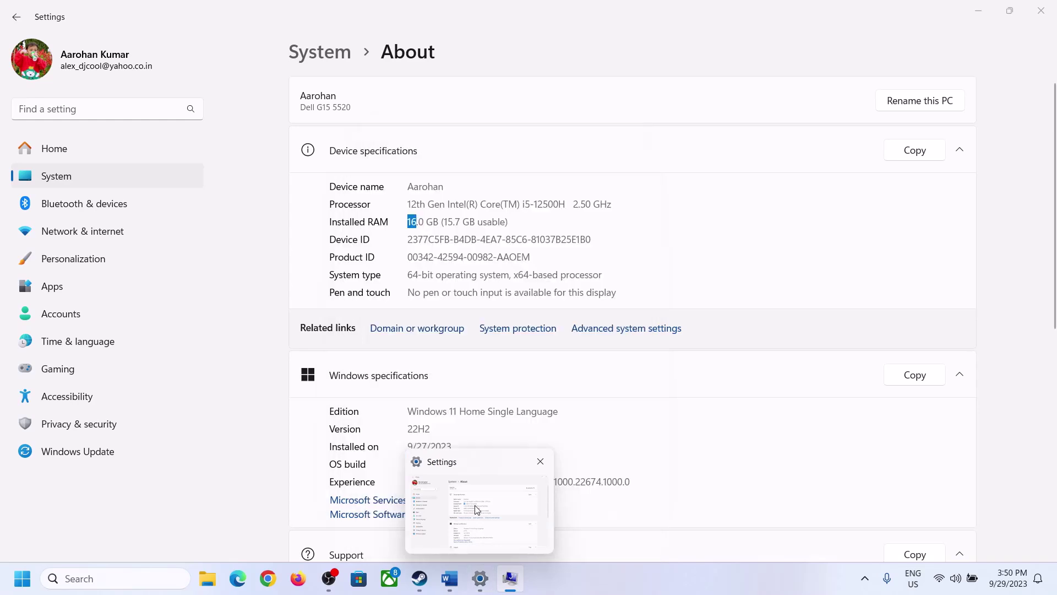
{"action": "key", "text": "super+r"}
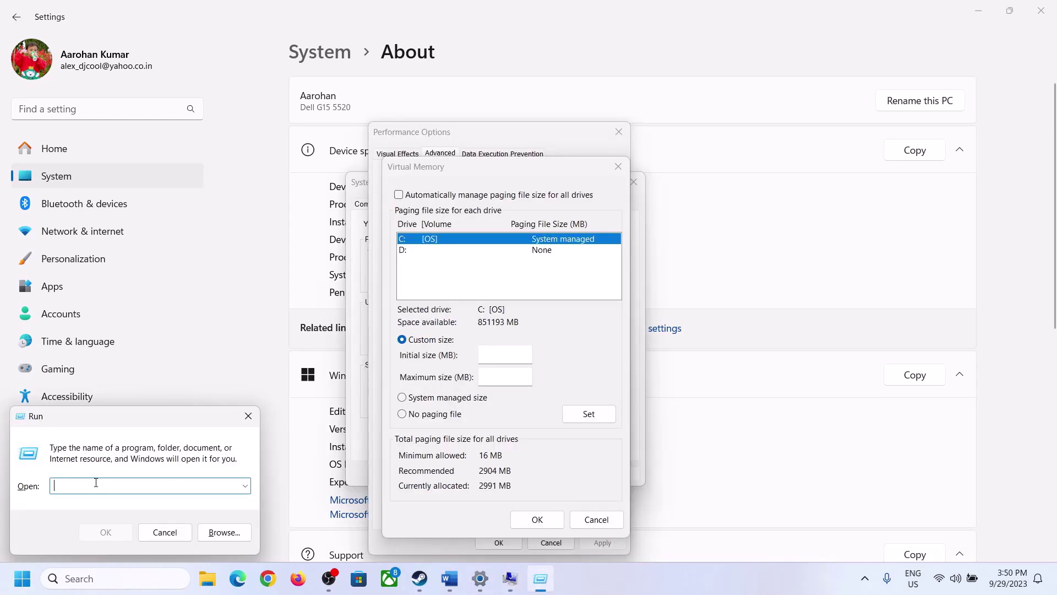
{"action": "type", "text": "calc"}
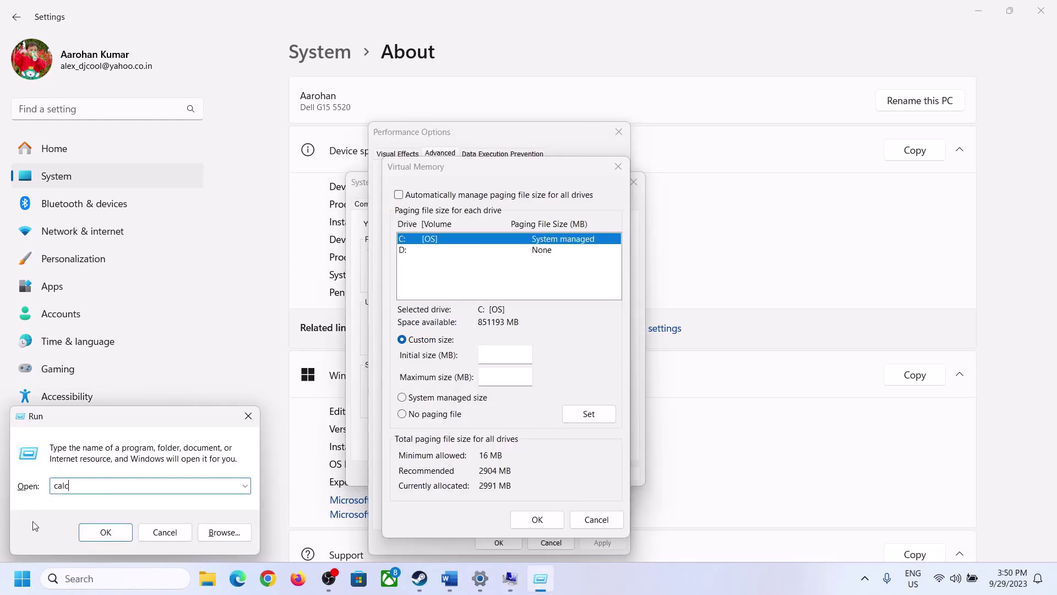
{"action": "left_click", "coordinate": [102, 531]}
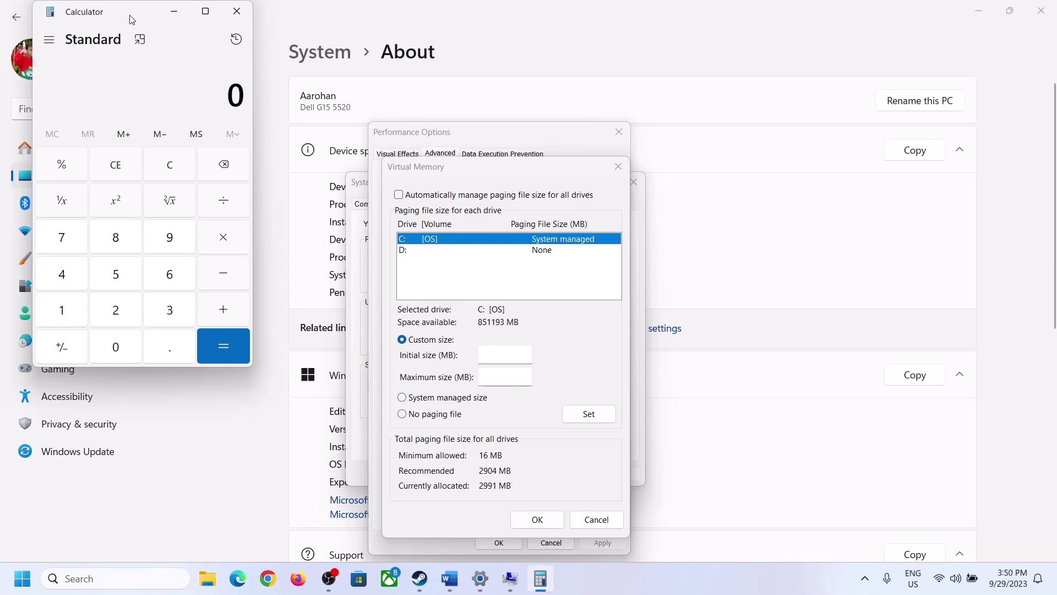
{"action": "left_click_drag", "start_coordinate": [131, 20], "coordinate": [771, 182]}
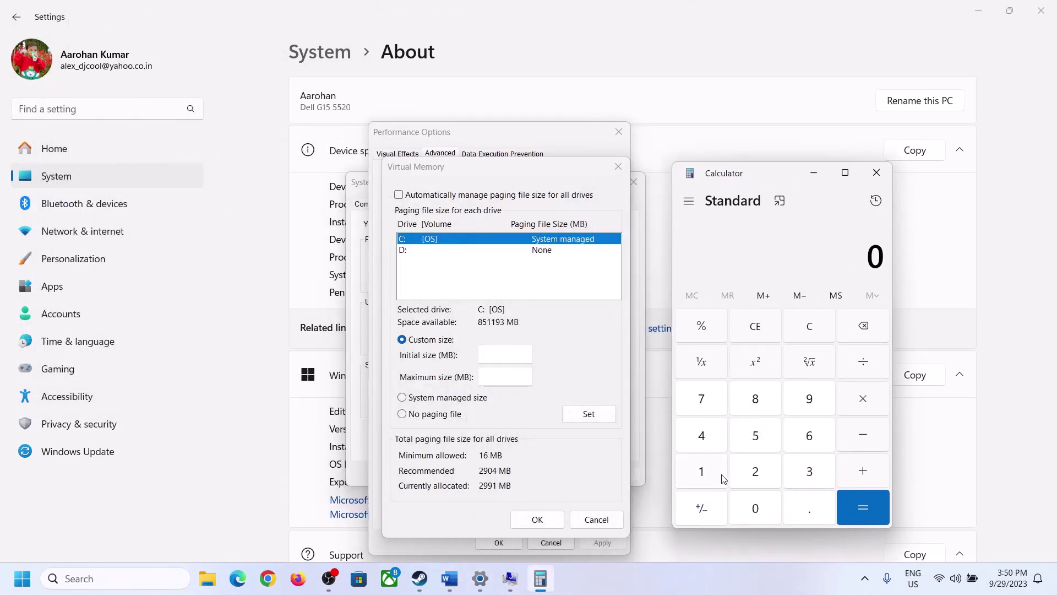
{"action": "left_click", "coordinate": [378, 487]}
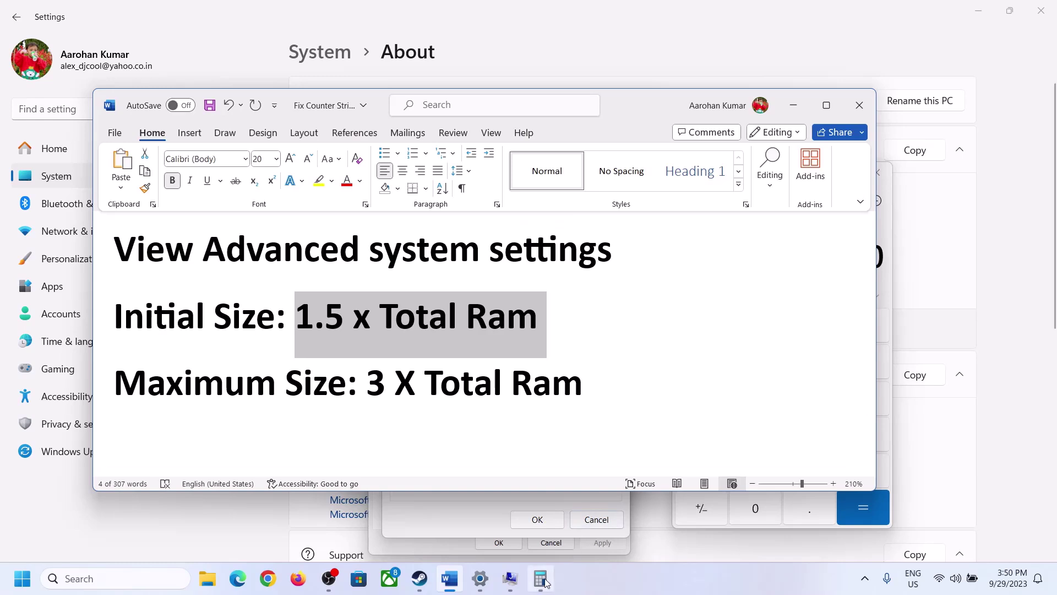
{"action": "left_click", "coordinate": [690, 496]}
{"action": "left_click", "coordinate": [703, 476]}
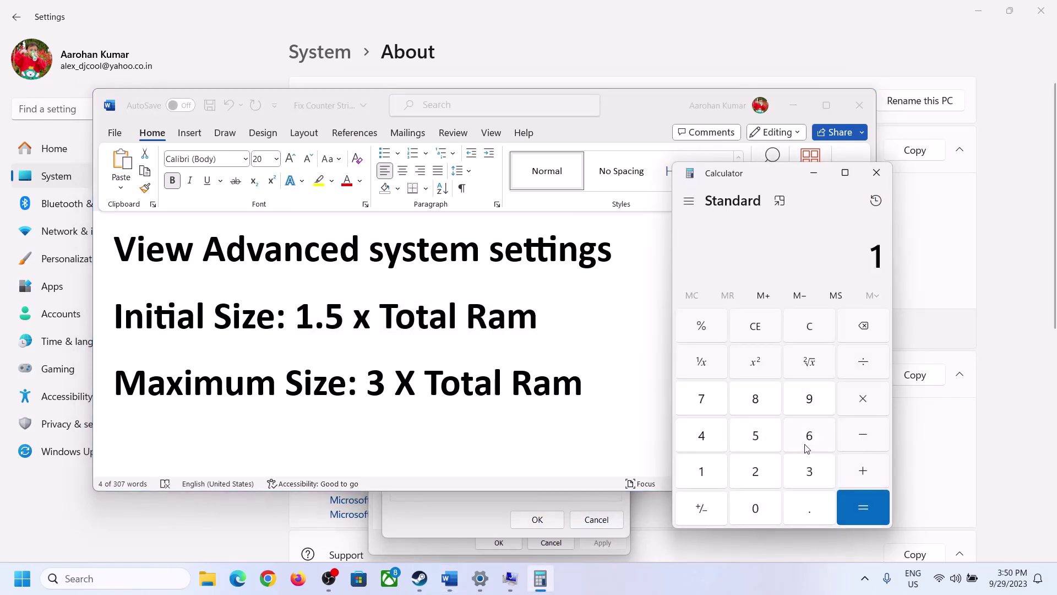
{"action": "left_click", "coordinate": [806, 444]}
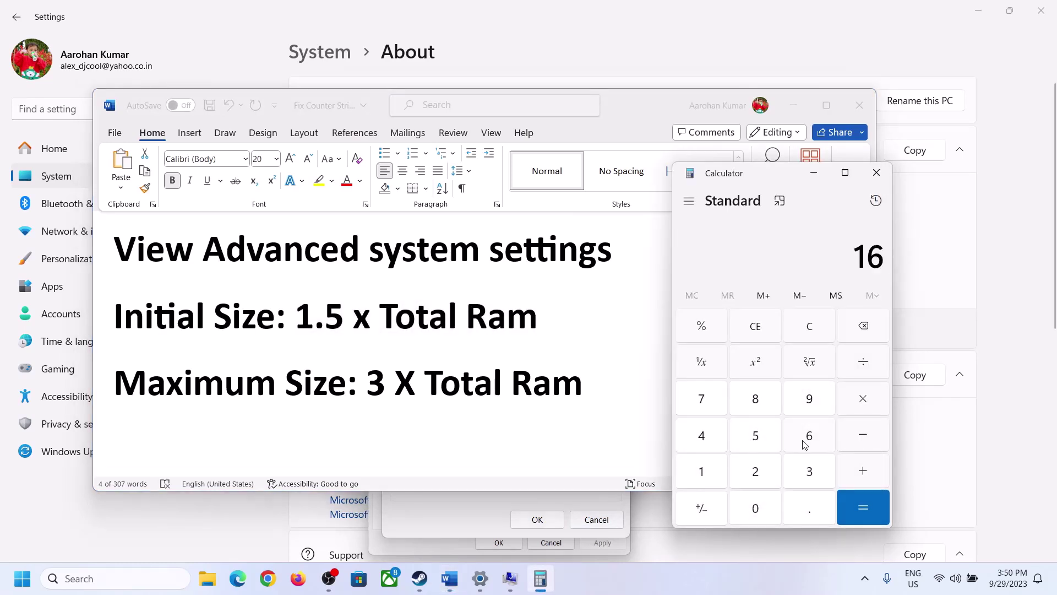
{"action": "left_click", "coordinate": [810, 332]}
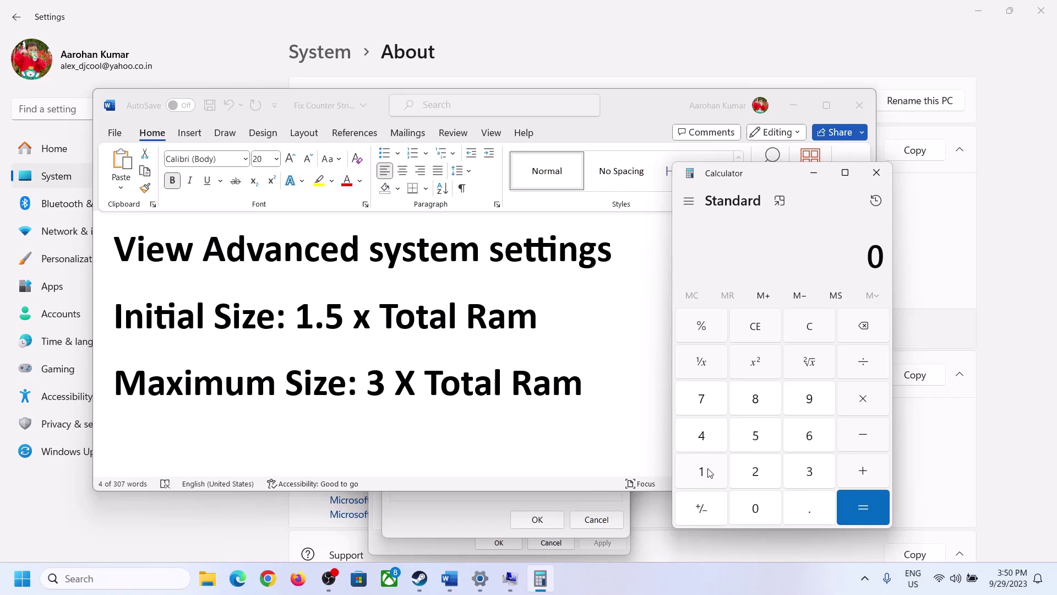
- Convert the 16 GB of installed RAM to megabytes in Calculator by multiplying 16 by 1024
{"action": "left_click", "coordinate": [709, 473]}
{"action": "left_click", "coordinate": [793, 442]}
{"action": "left_click", "coordinate": [862, 407]}
{"action": "left_click", "coordinate": [699, 480]}
{"action": "left_click", "coordinate": [754, 511]}
{"action": "left_click", "coordinate": [742, 467]}
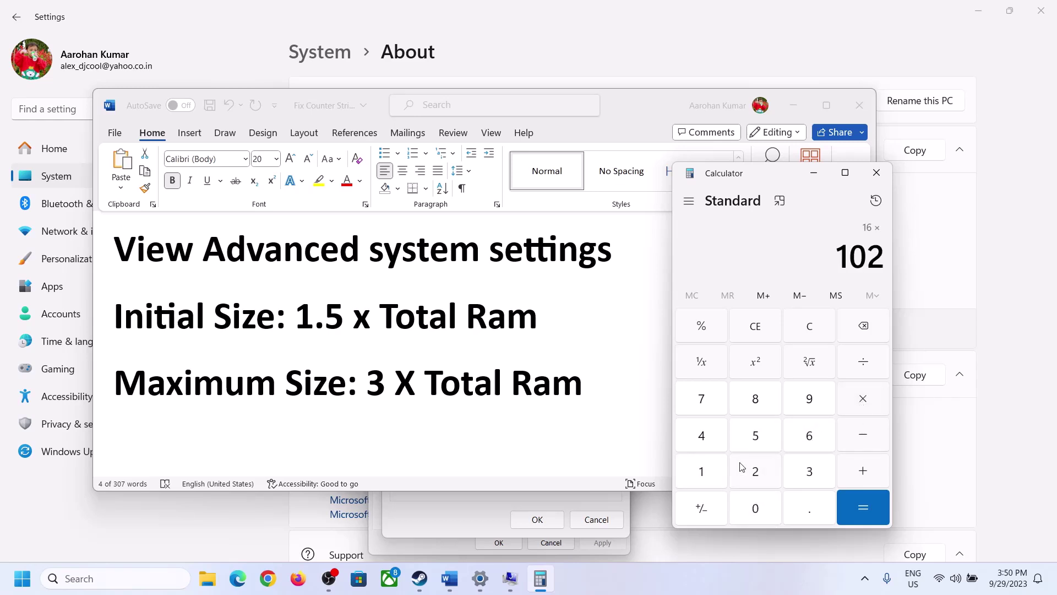
{"action": "left_click", "coordinate": [711, 446]}
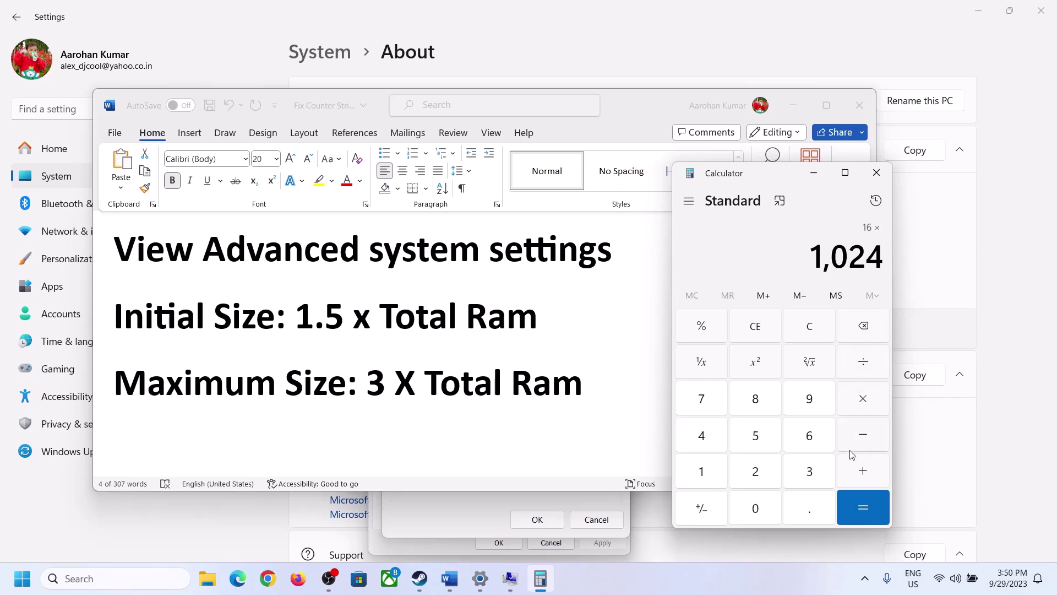
{"action": "left_click", "coordinate": [862, 508]}
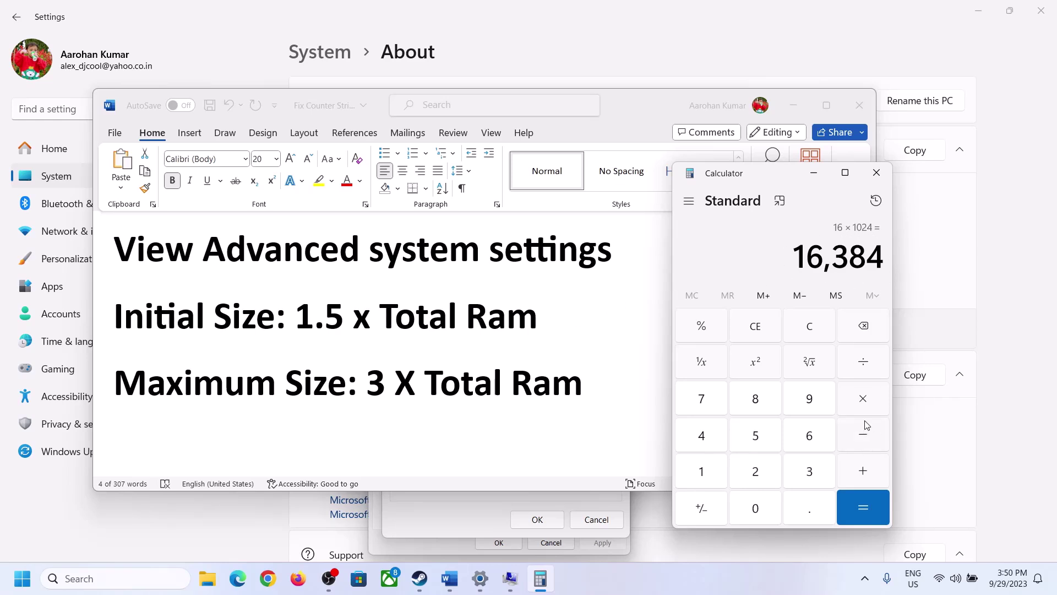
- Multiply the RAM amount in megabytes by 1.5 to calculate the initial paging file size
{"action": "left_click", "coordinate": [866, 405]}
{"action": "left_click", "coordinate": [715, 475]}
{"action": "left_click", "coordinate": [804, 510]}
{"action": "left_click", "coordinate": [762, 442]}
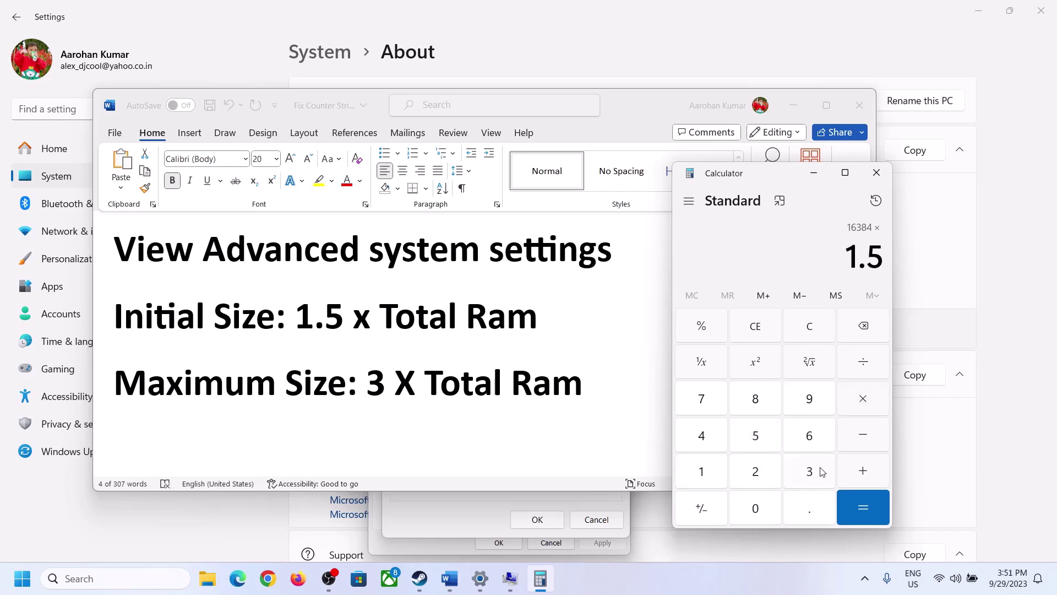
{"action": "left_click", "coordinate": [863, 502]}
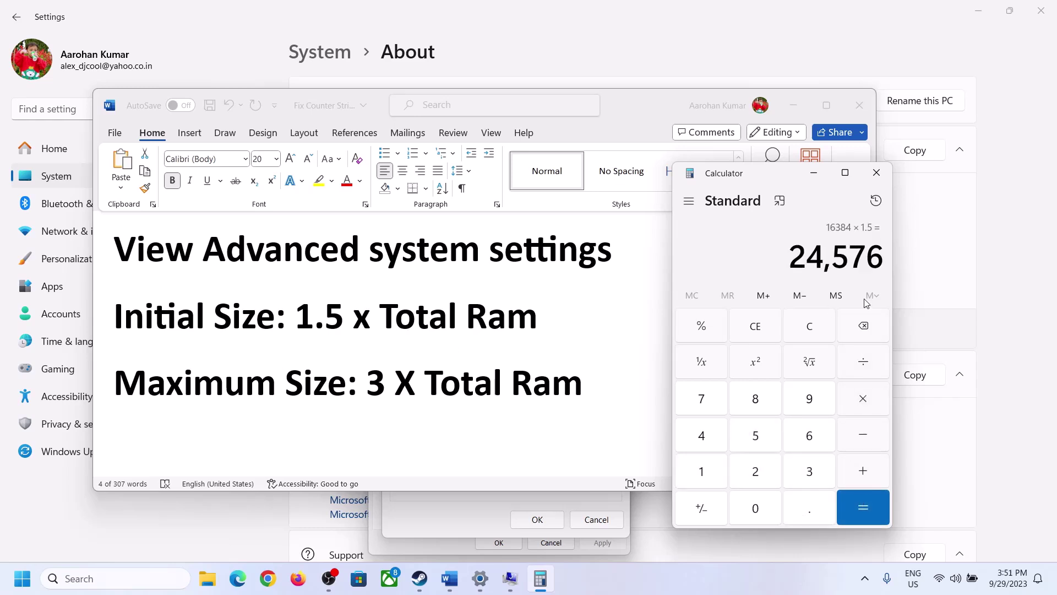
- Set the custom initial paging file size for drive C to 24576 MB in the Virtual Memory dialog
{"action": "left_click", "coordinate": [480, 507]}
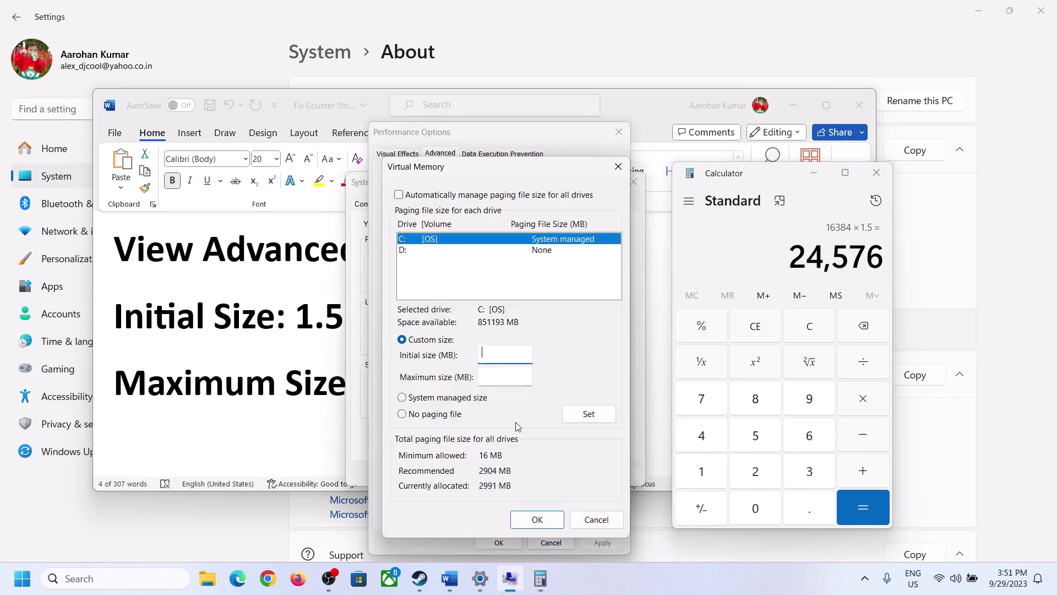
{"action": "type", "text": "24576"}
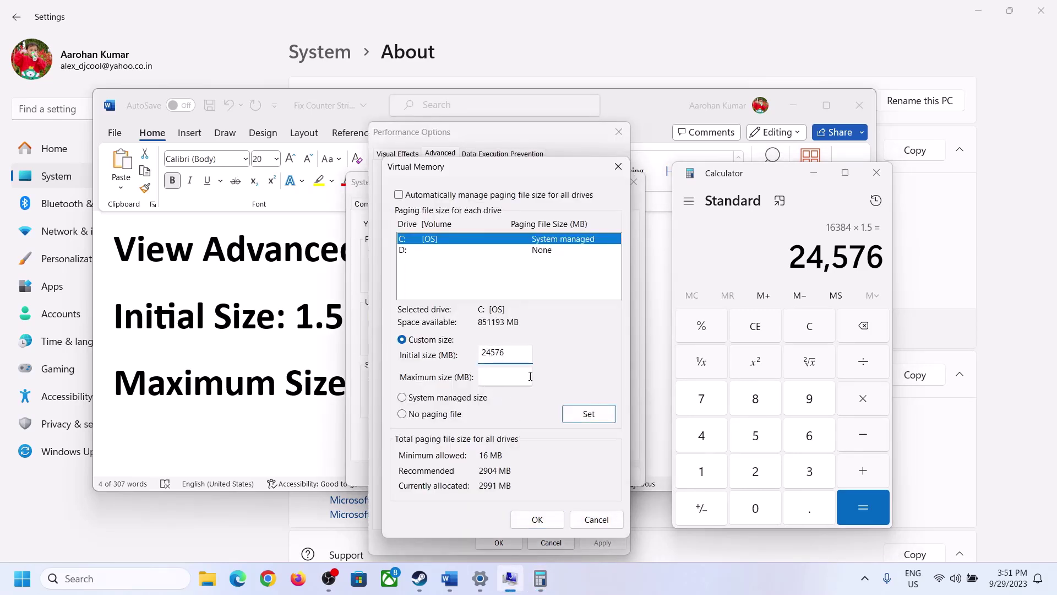
{"action": "left_click", "coordinate": [529, 376]}
- Check the maximum size formula in the document and clear the previous calculation in Calculator
{"action": "left_click", "coordinate": [317, 387]}
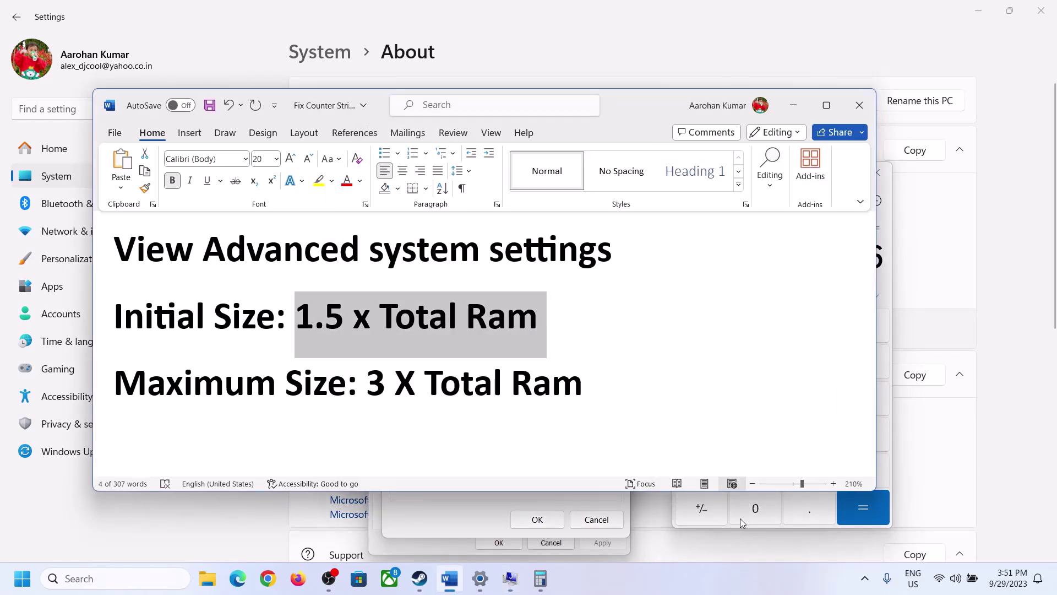
{"action": "left_click", "coordinate": [887, 285]}
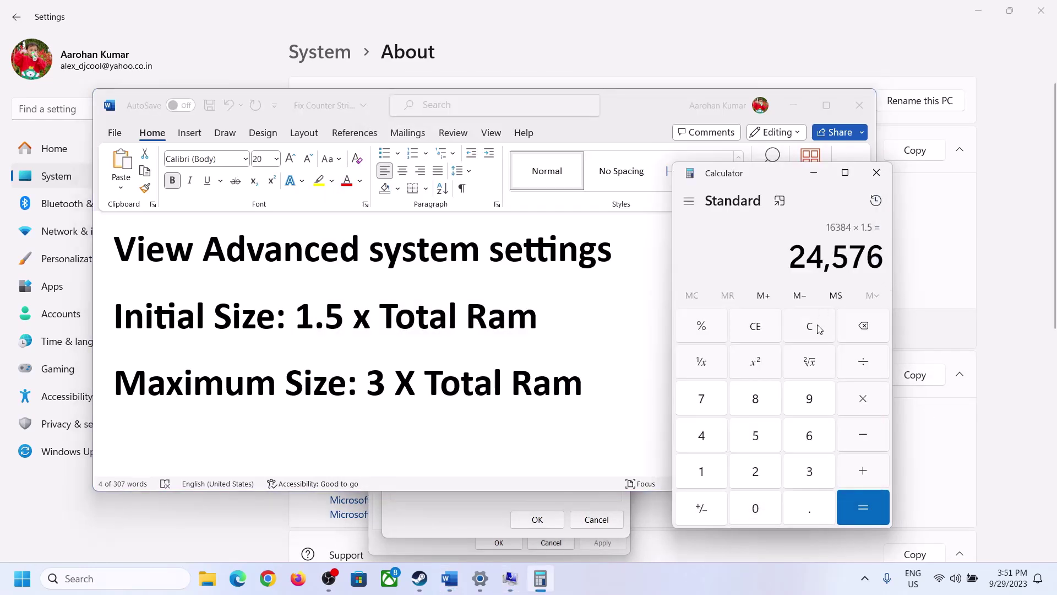
{"action": "left_click", "coordinate": [809, 327]}
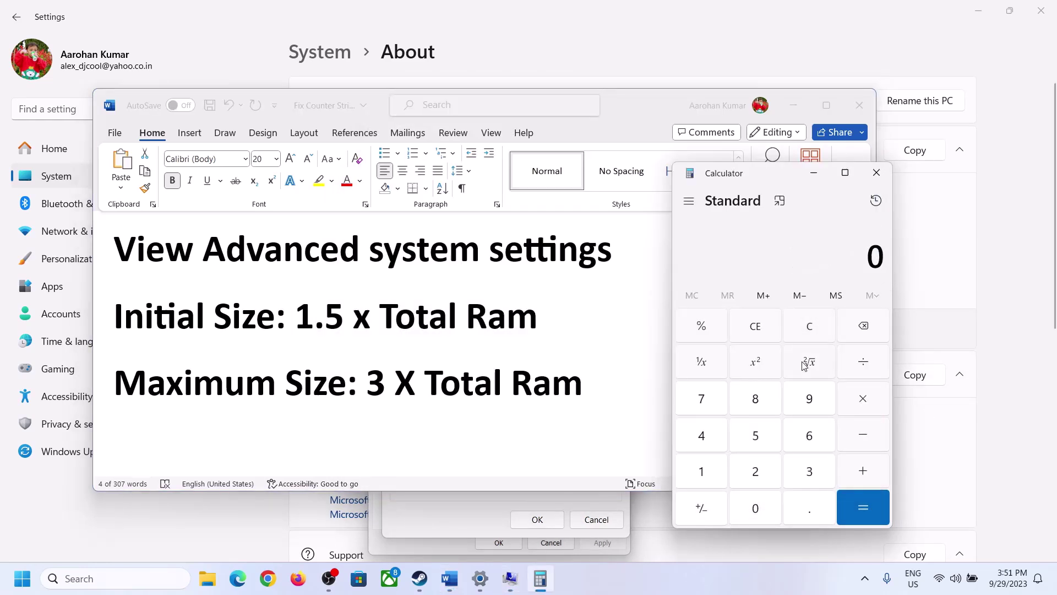
- Recheck the installed RAM on the System About page and multiply 16 by 1024 again in Calculator
{"action": "left_click", "coordinate": [480, 578]}
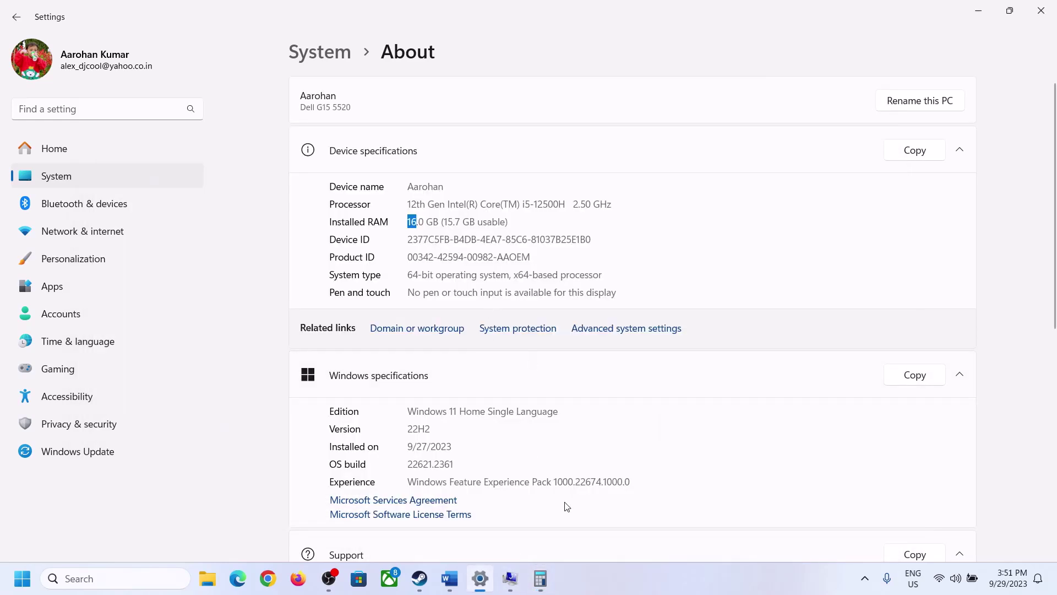
{"action": "left_click", "coordinate": [540, 578]}
{"action": "left_click", "coordinate": [713, 468]}
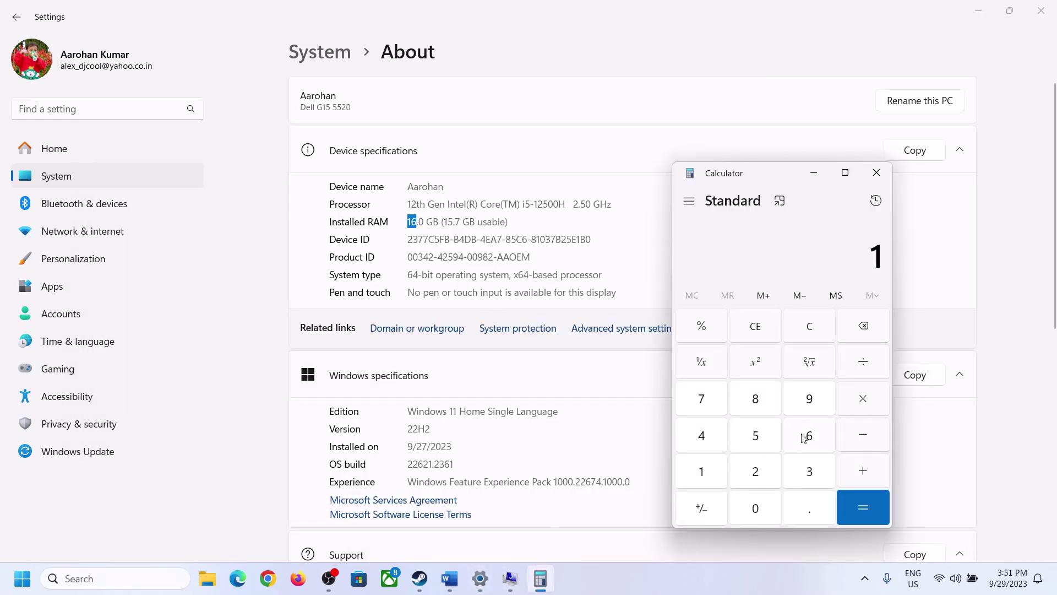
{"action": "left_click", "coordinate": [808, 437]}
{"action": "left_click", "coordinate": [845, 402]}
{"action": "left_click", "coordinate": [709, 468]}
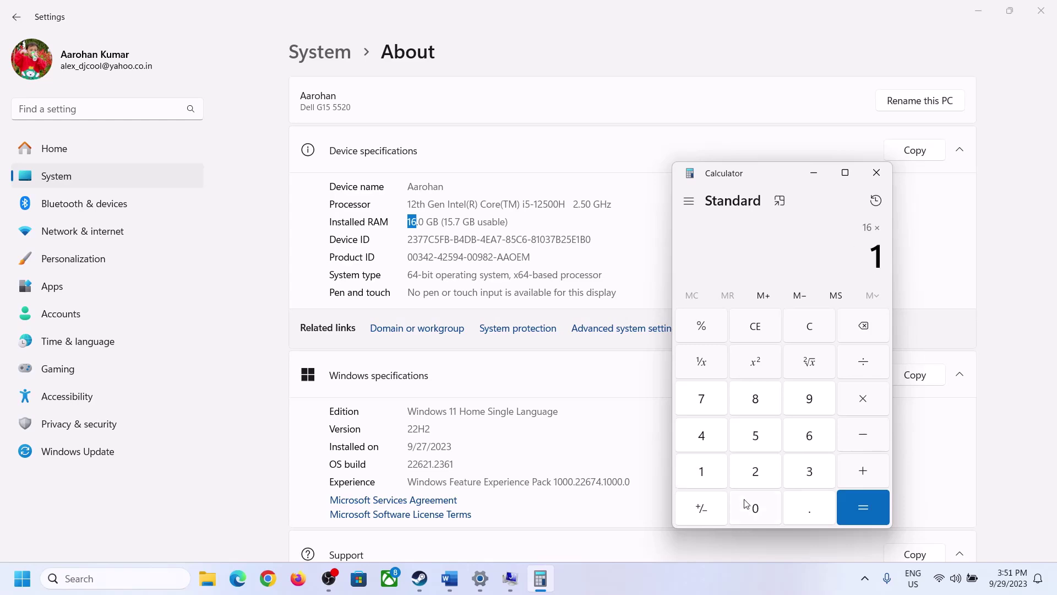
{"action": "left_click", "coordinate": [749, 505]}
{"action": "left_click", "coordinate": [756, 469]}
{"action": "left_click", "coordinate": [706, 440]}
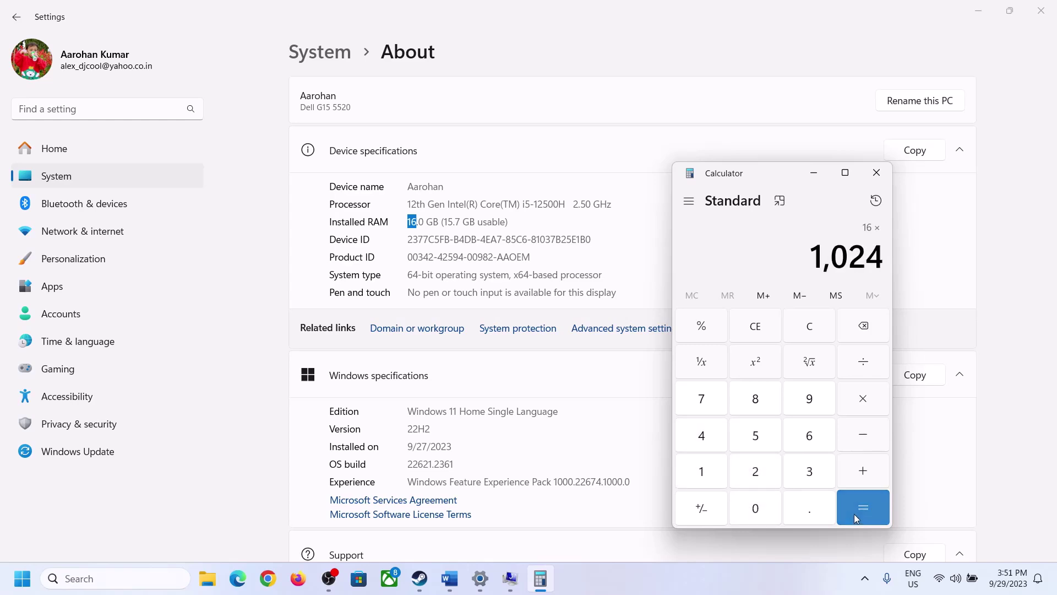
{"action": "left_click", "coordinate": [856, 517]}
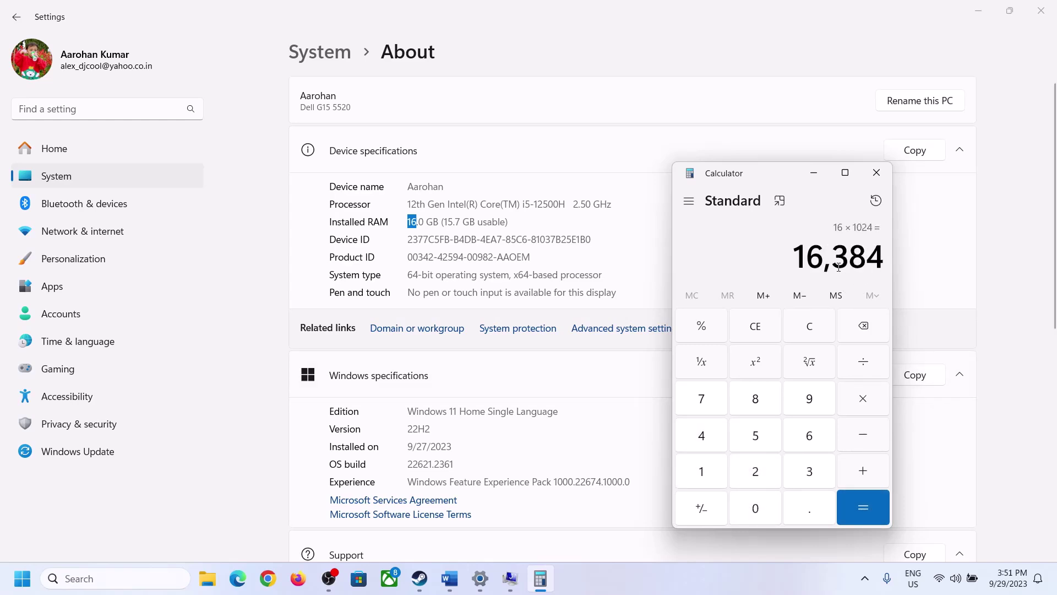
- Reread the document's maximum size formula and multiply the RAM amount in megabytes by 3
{"action": "left_click", "coordinate": [450, 579]}
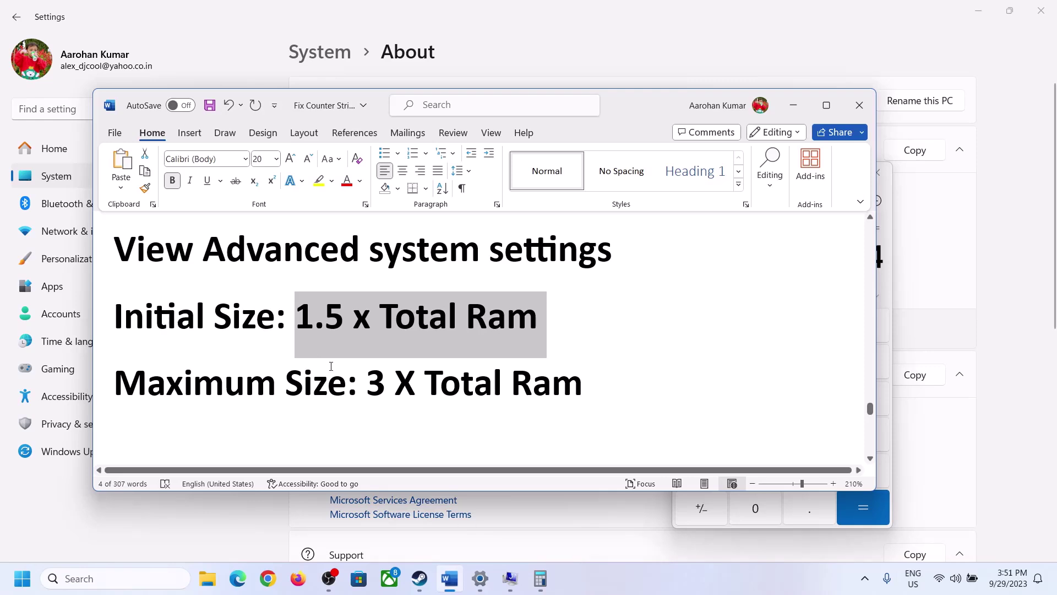
{"action": "left_click", "coordinate": [540, 578]}
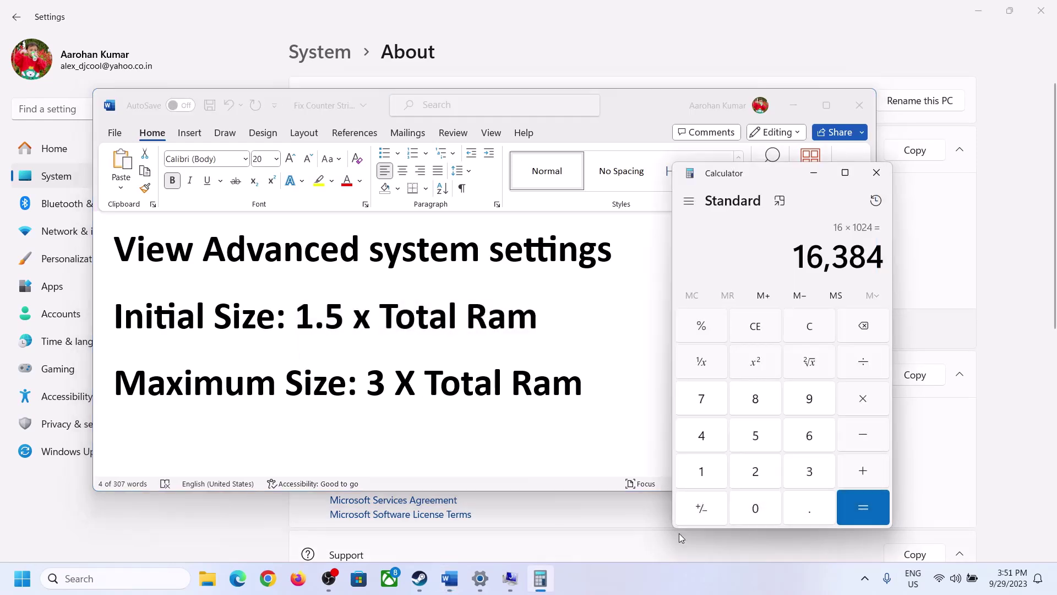
{"action": "left_click", "coordinate": [863, 398]}
{"action": "left_click", "coordinate": [808, 471]}
{"action": "left_click", "coordinate": [870, 507]}
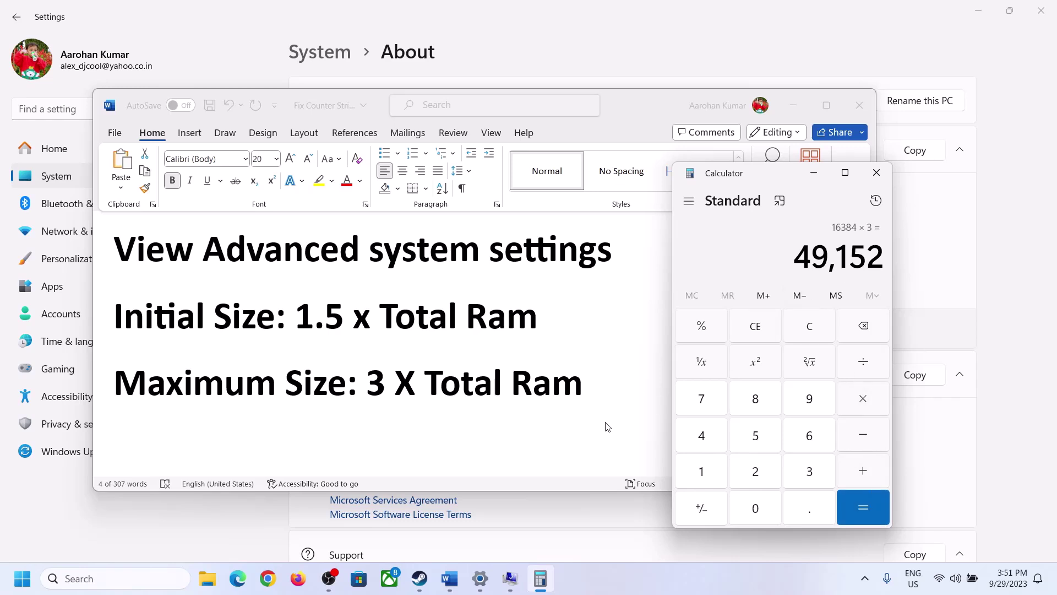
- Set drive C's maximum paging file size to 49152 MB, assign the custom size and confirm the Virtual Memory dialog
{"action": "left_click", "coordinate": [510, 578]}
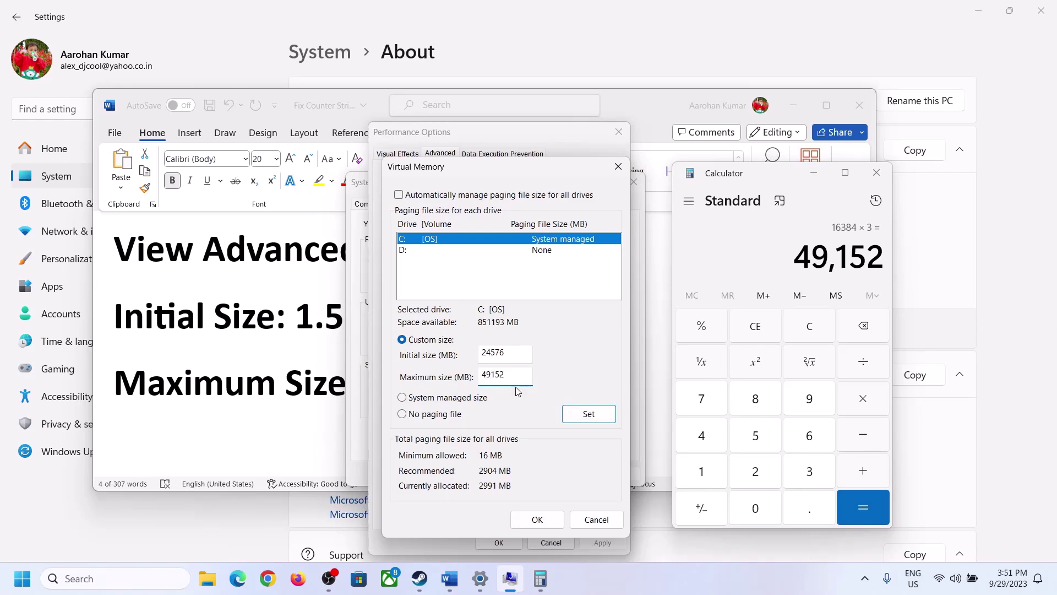
{"action": "left_click", "coordinate": [588, 416]}
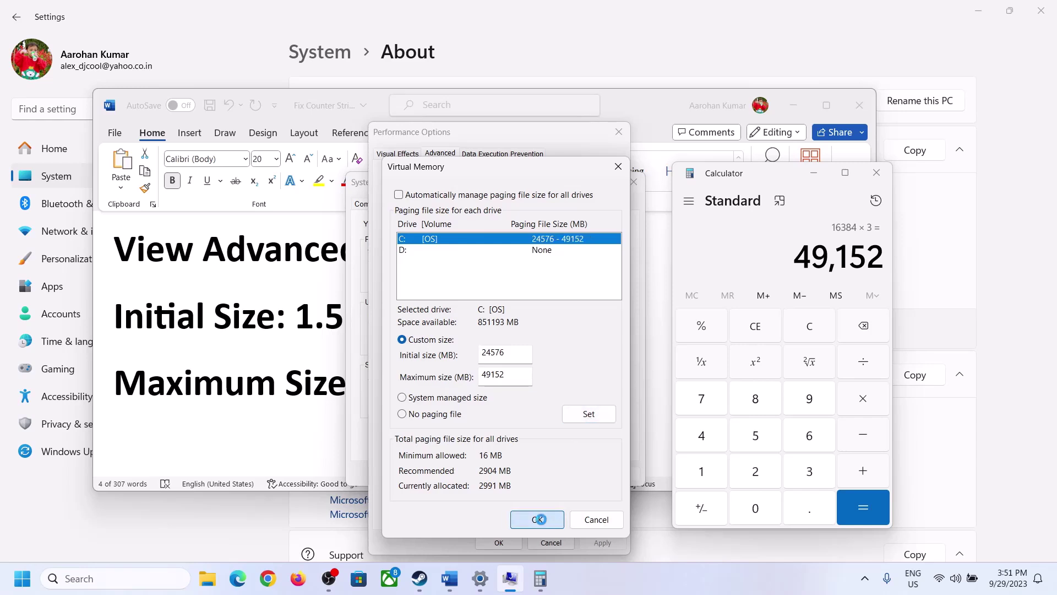
{"action": "left_click", "coordinate": [539, 520]}
{"action": "left_click", "coordinate": [649, 343]}
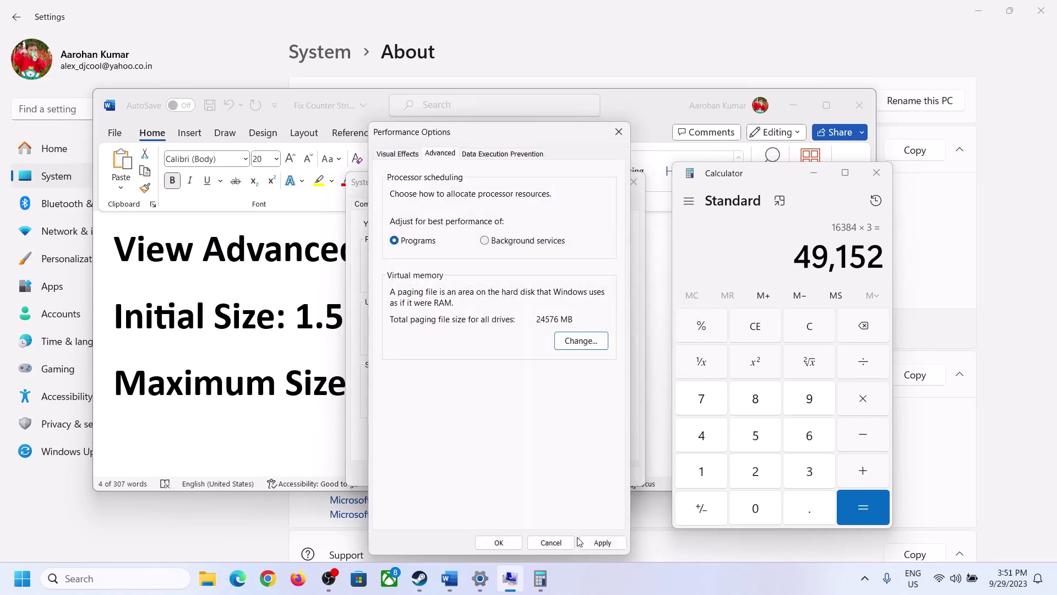
- Confirm Performance Options and System Properties, and close the restart prompt without restarting
{"action": "left_click", "coordinate": [500, 542]}
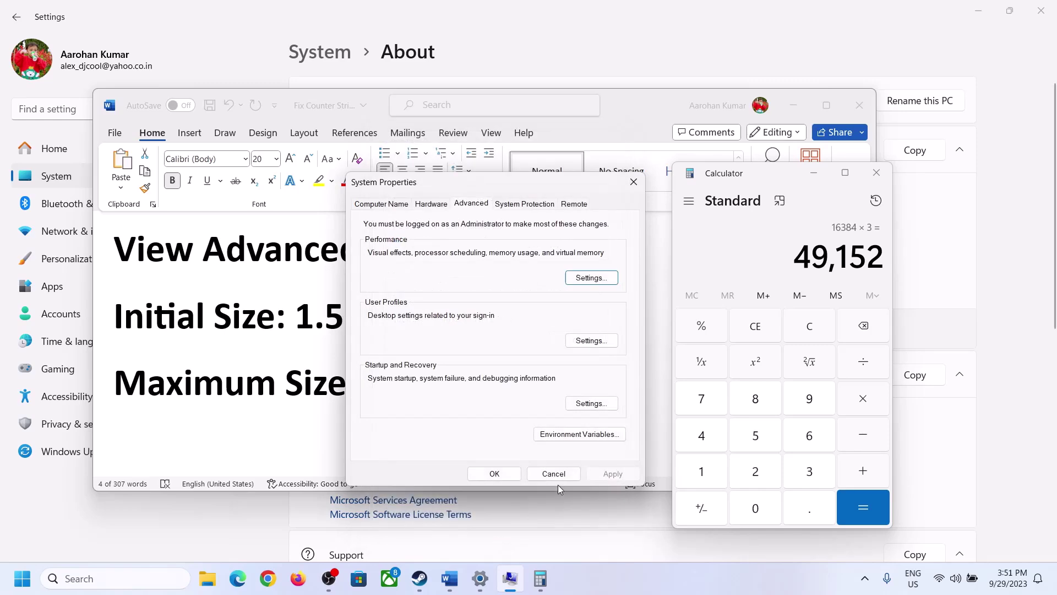
{"action": "left_click", "coordinate": [503, 471]}
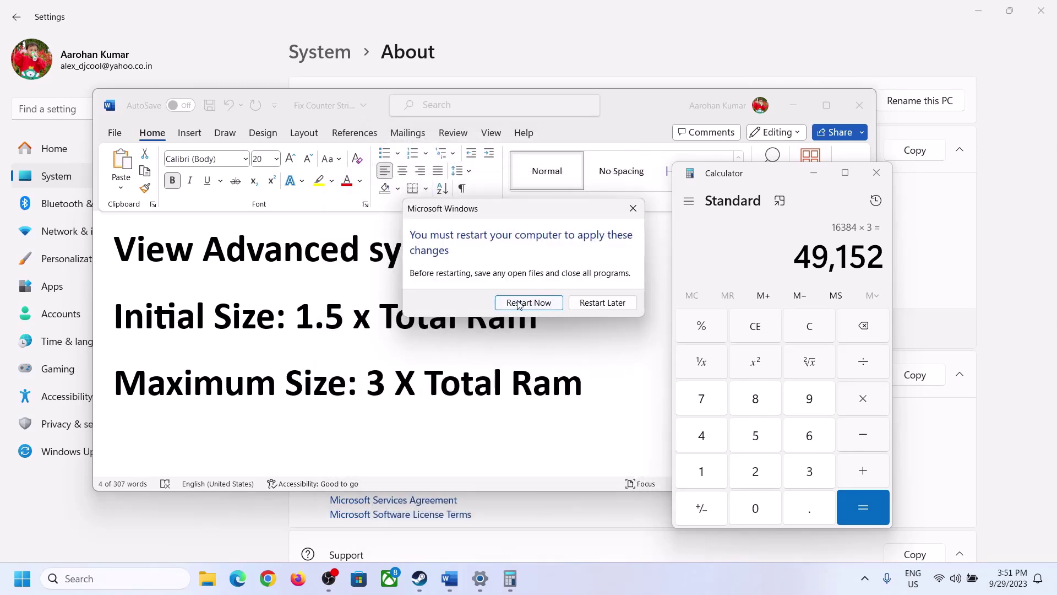
{"action": "left_click", "coordinate": [633, 208]}
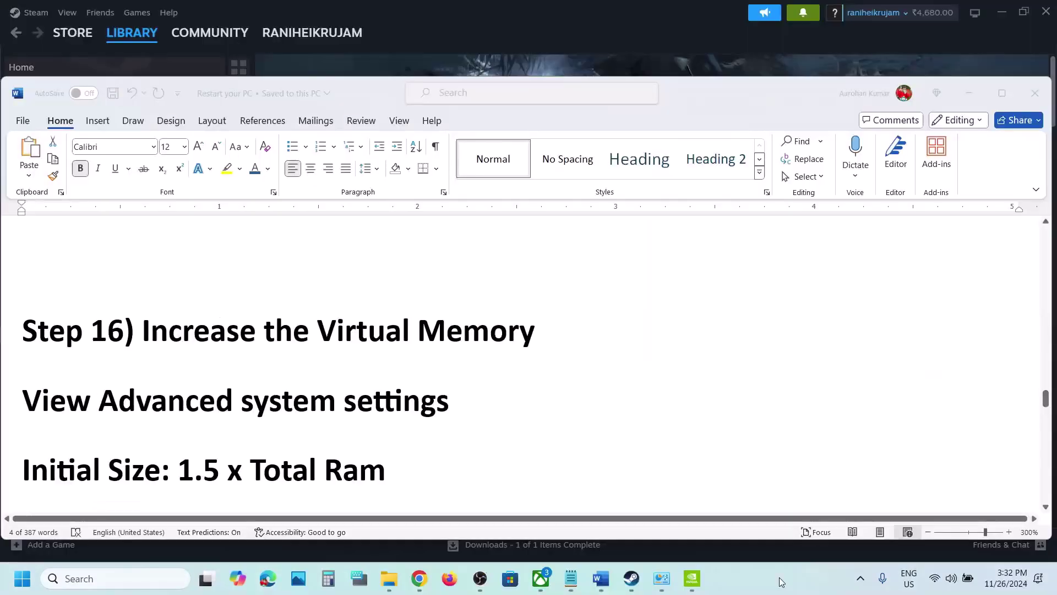
- Copy "graphics" from the document's Step 17 heading and search Windows with it to open Graphics settings
{"action": "scroll", "coordinate": [433, 341], "scroll_direction": "down", "scroll_amount": 5}
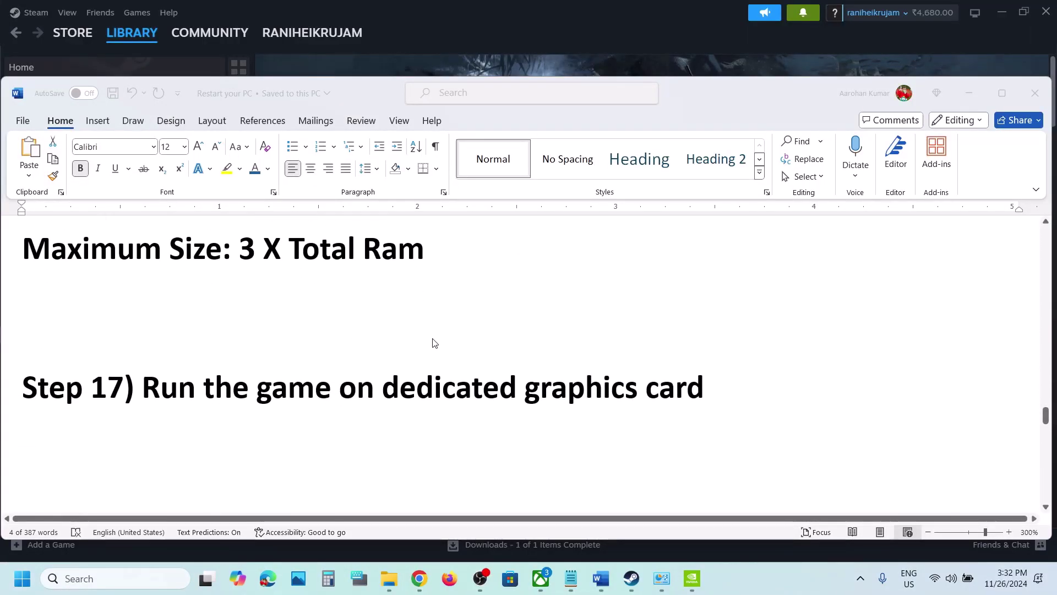
{"action": "left_click", "coordinate": [613, 383]}
{"action": "double_click", "coordinate": [613, 383]}
{"action": "key", "text": "ctrl+c"}
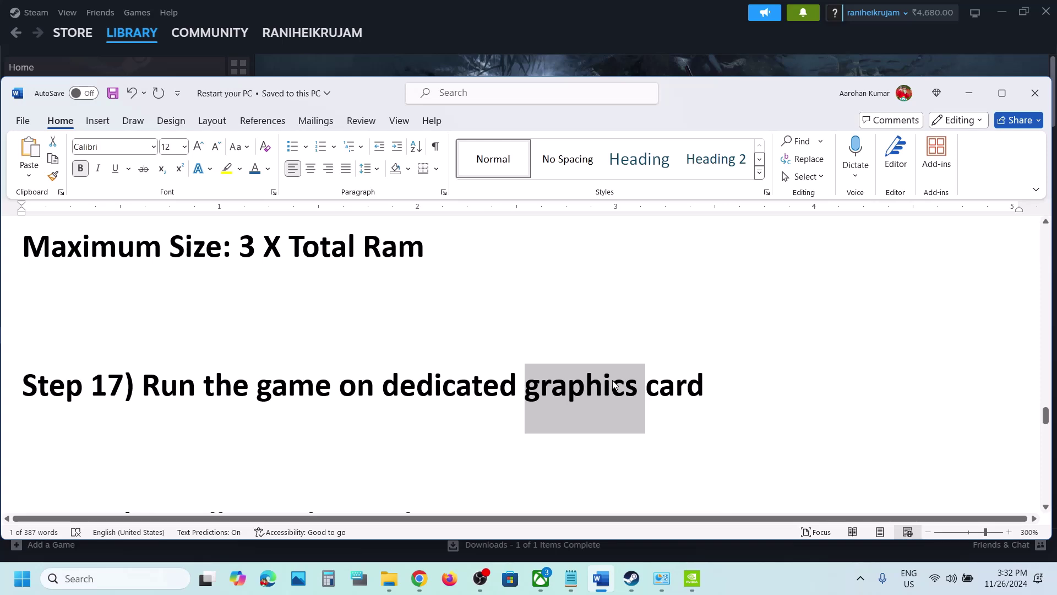
{"action": "left_click", "coordinate": [148, 579]}
{"action": "key", "text": "ctrl+v"}
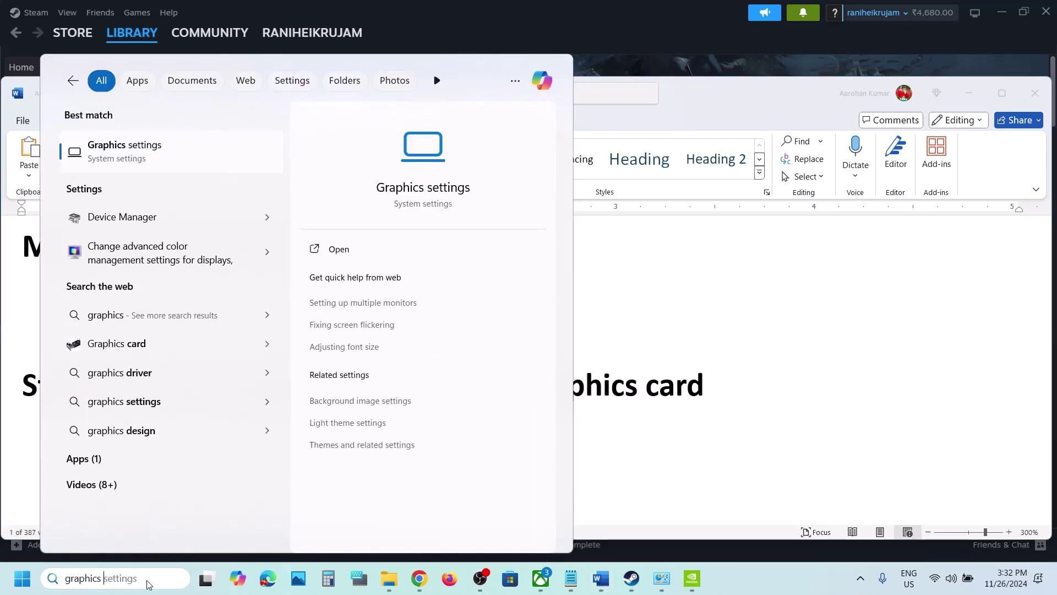
{"action": "left_click", "coordinate": [158, 150]}
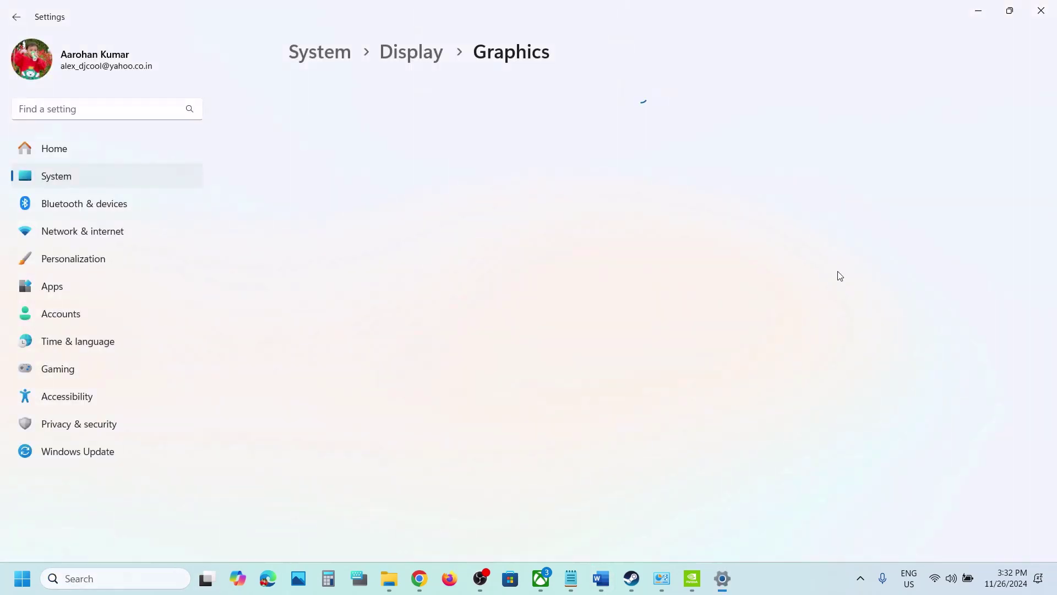
- Add the tll application from the Uncharted Legacy of Thieves Collection folder as a desktop app in Graphics settings
{"action": "left_click", "coordinate": [791, 380]}
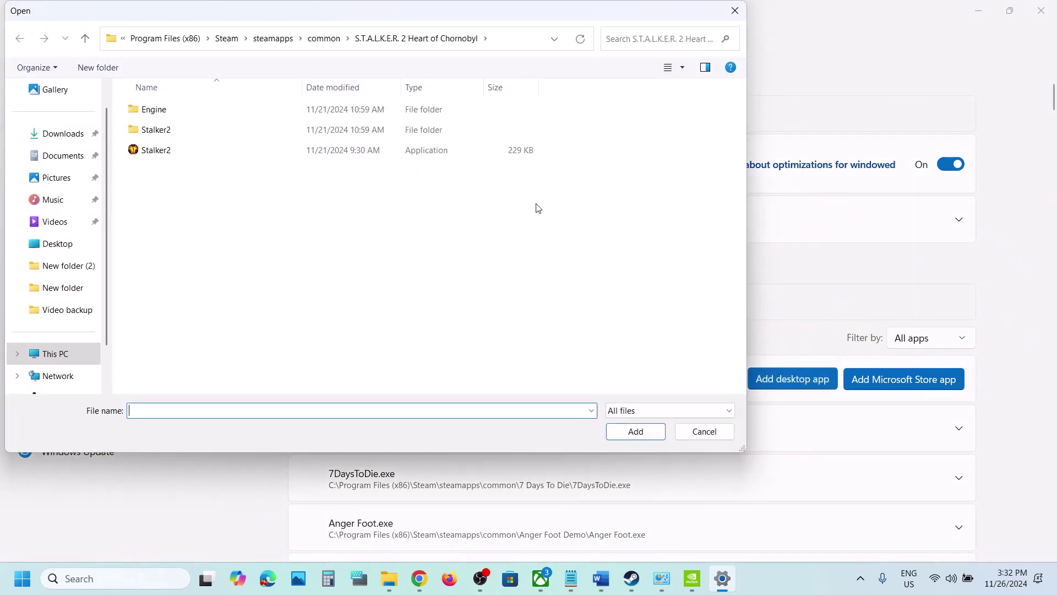
{"action": "left_click", "coordinate": [324, 38]}
{"action": "double_click", "coordinate": [167, 190]}
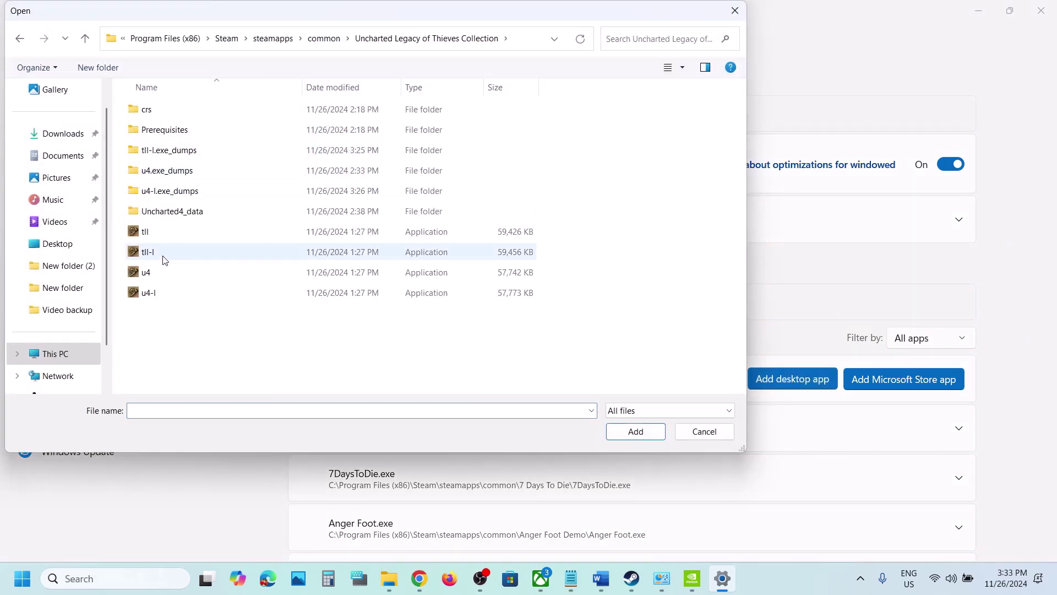
{"action": "left_click", "coordinate": [147, 234]}
{"action": "left_click", "coordinate": [633, 431]}
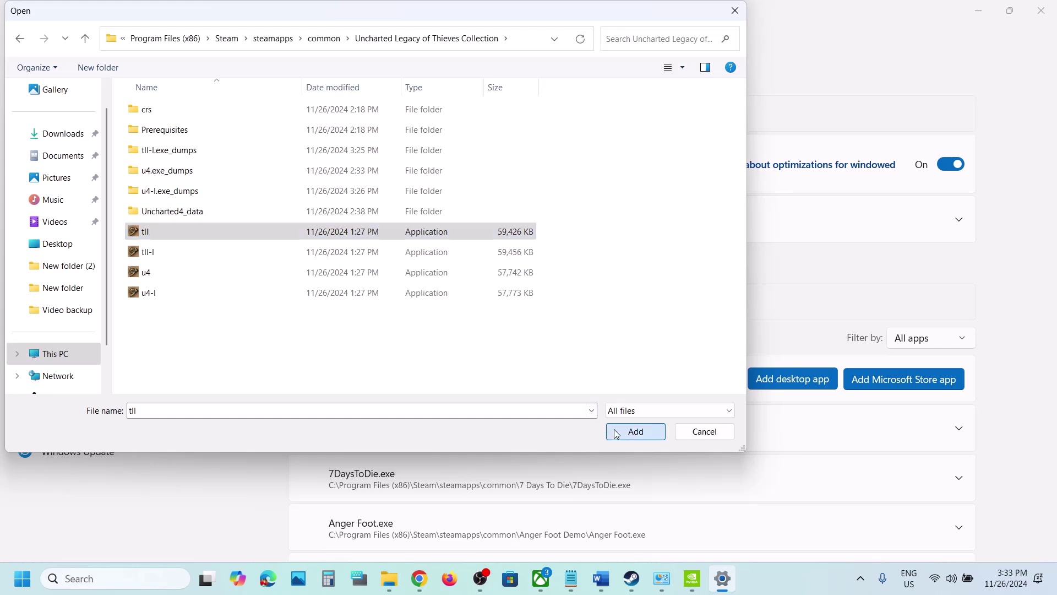
- Search the custom application settings list for "tll" and clear the search
{"action": "scroll", "coordinate": [616, 433], "scroll_direction": "down", "scroll_amount": 2}
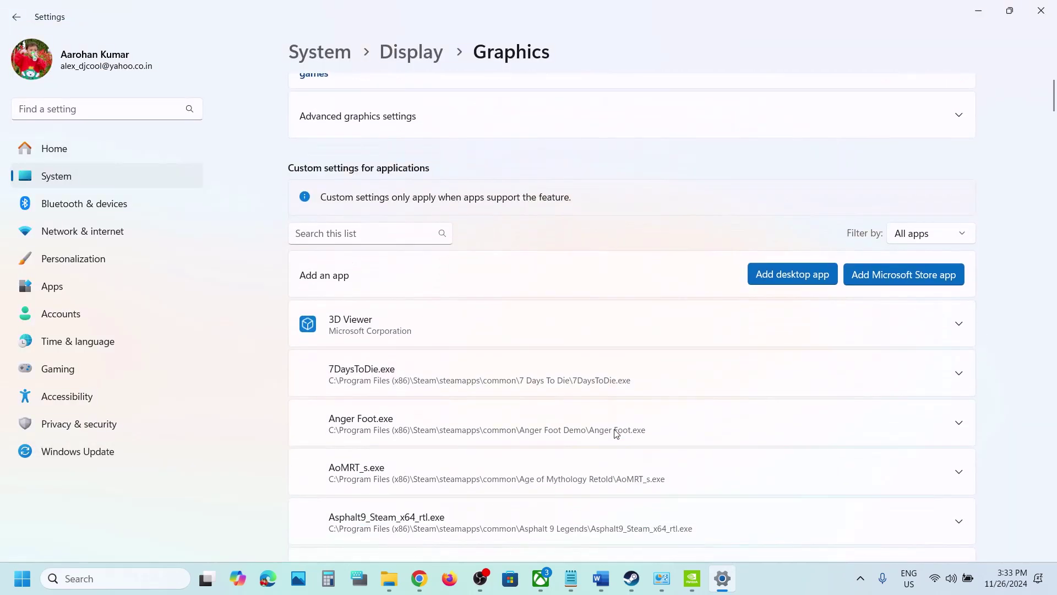
{"action": "left_click", "coordinate": [331, 230]}
{"action": "type", "text": "t"}
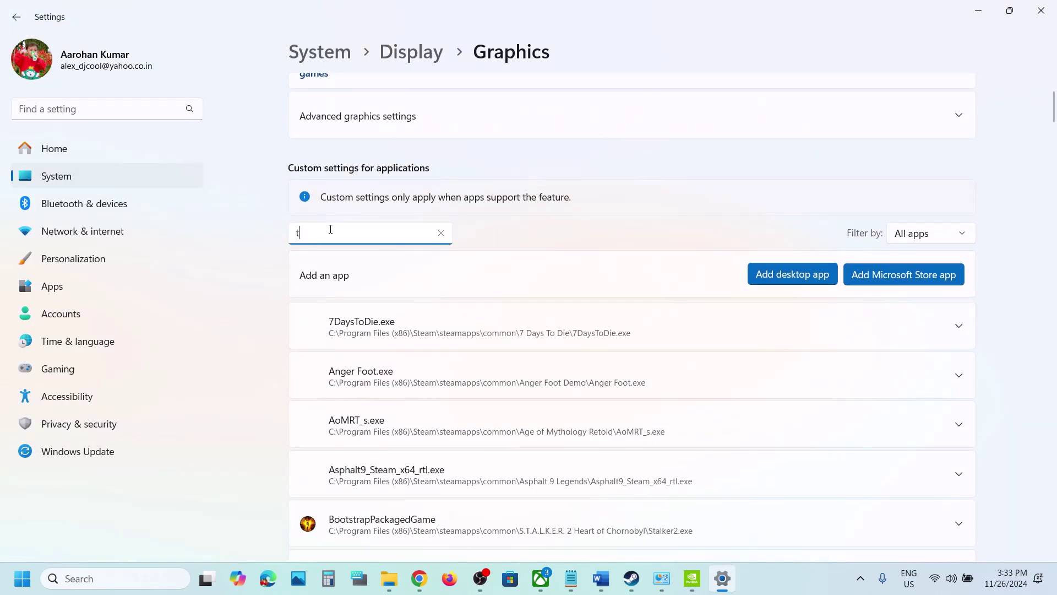
{"action": "type", "text": "ll"}
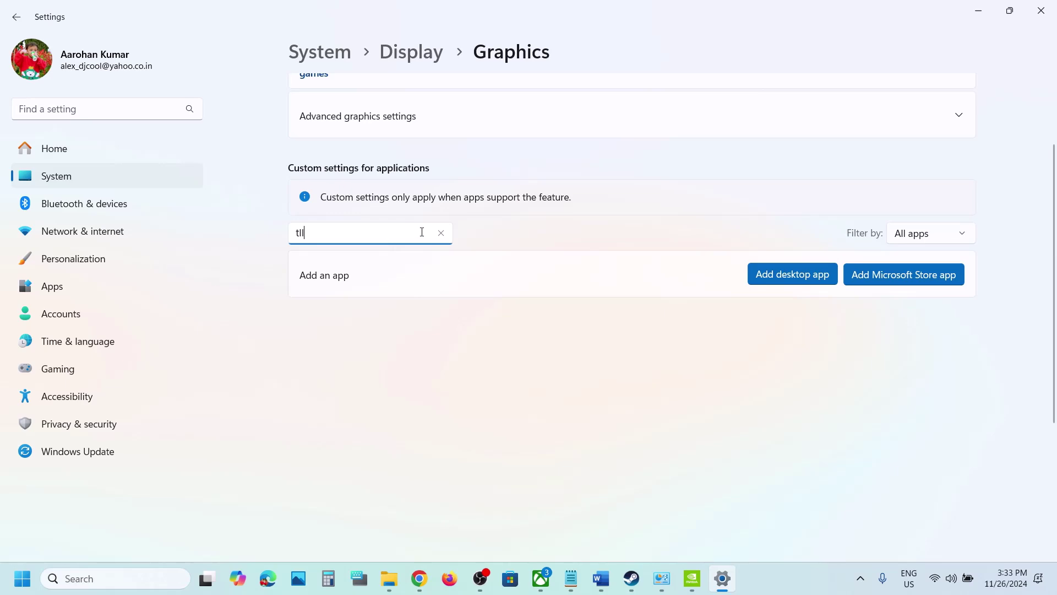
{"action": "key", "text": "BackSpace"}
{"action": "key", "text": "BackSpace"}
{"action": "key", "text": "BackSpace"}
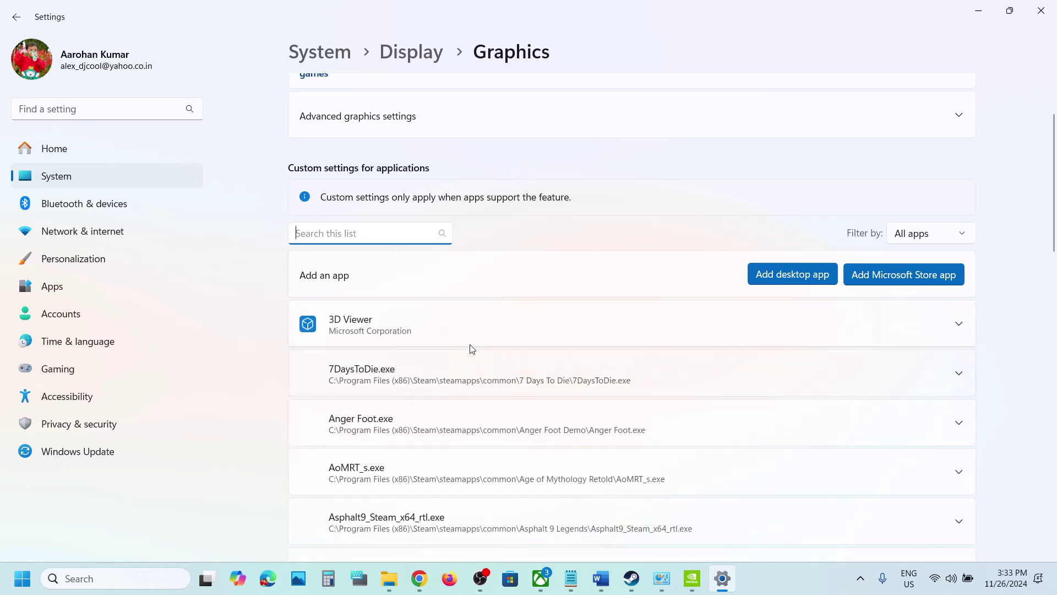
- Find tll in the custom application list and set its GPU preference to High Performance (NVIDIA GeForce RTX 3050 Laptop GPU)
{"action": "scroll", "coordinate": [445, 419], "scroll_direction": "down", "scroll_amount": 9}
{"action": "scroll", "coordinate": [445, 419], "scroll_direction": "down", "scroll_amount": 20}
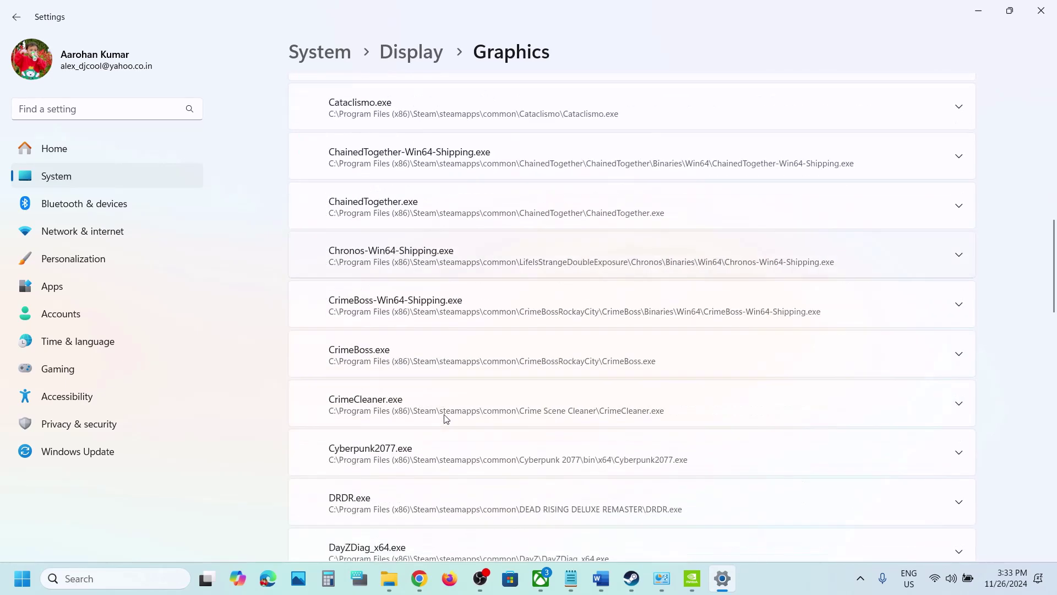
{"action": "scroll", "coordinate": [446, 420], "scroll_direction": "down", "scroll_amount": 20}
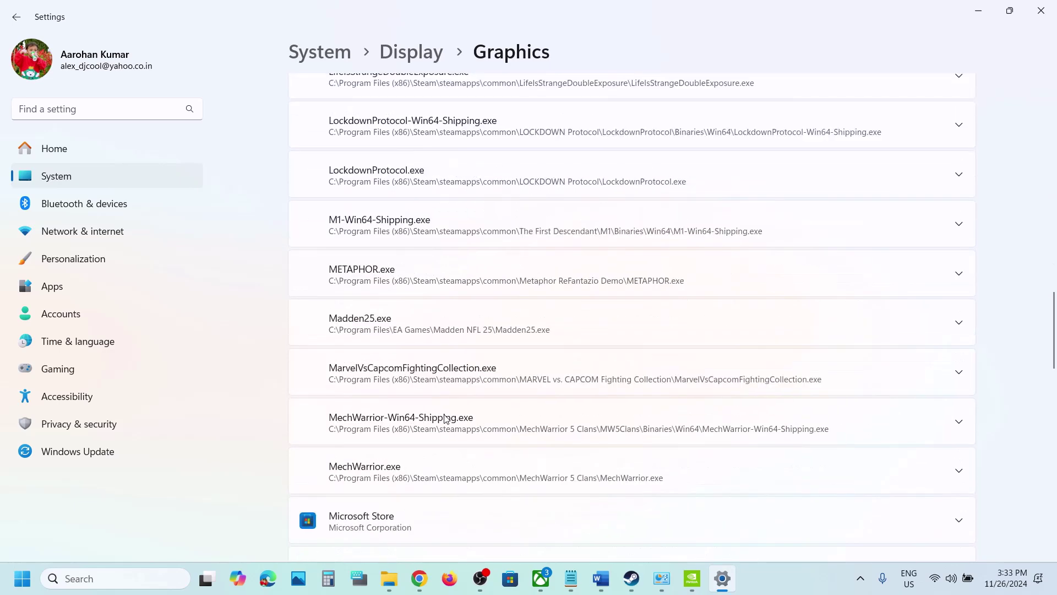
{"action": "scroll", "coordinate": [446, 418], "scroll_direction": "down", "scroll_amount": 20}
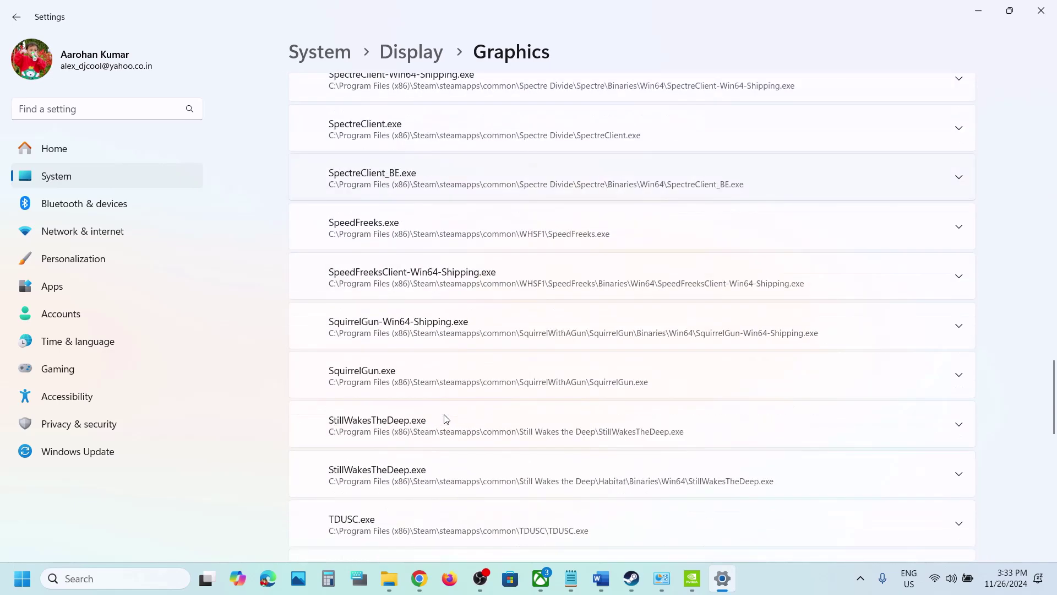
{"action": "scroll", "coordinate": [446, 418], "scroll_direction": "down", "scroll_amount": 7}
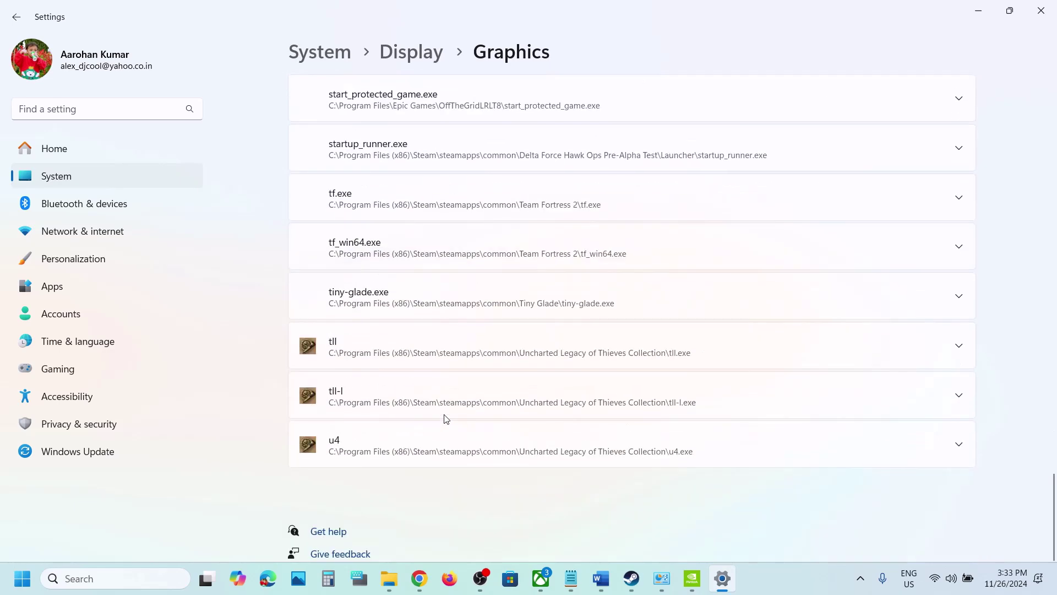
{"action": "scroll", "coordinate": [444, 419], "scroll_direction": "up", "scroll_amount": 2}
{"action": "scroll", "coordinate": [378, 440], "scroll_direction": "down", "scroll_amount": 2}
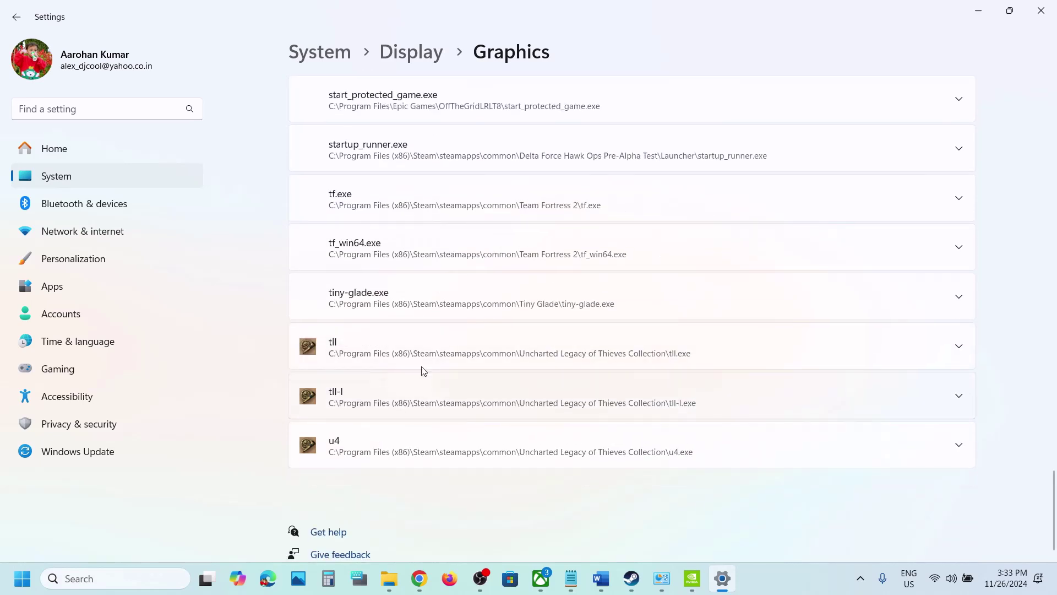
{"action": "left_click", "coordinate": [398, 354]}
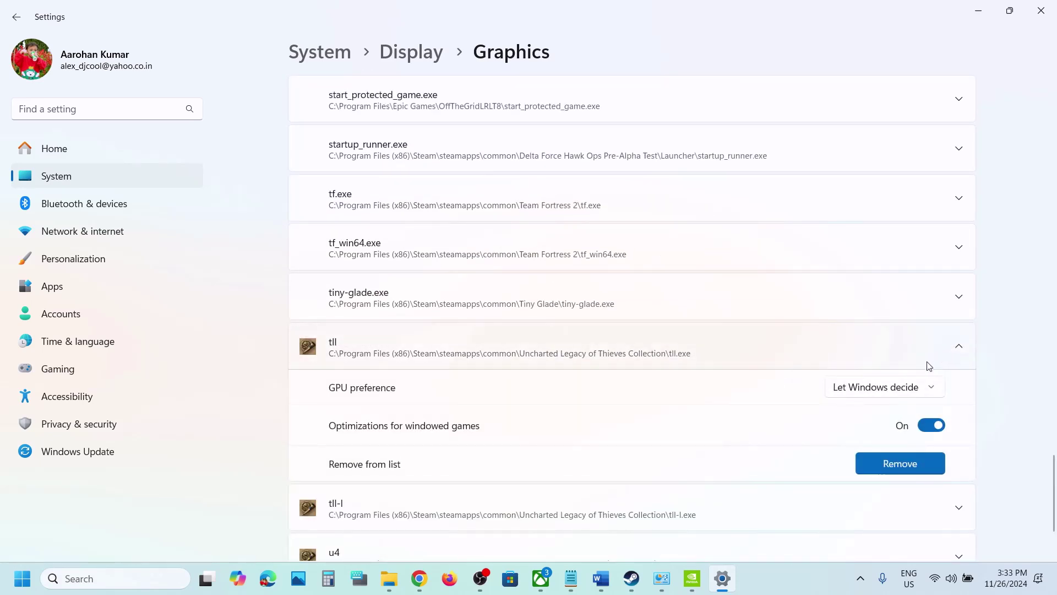
{"action": "left_click", "coordinate": [909, 388]}
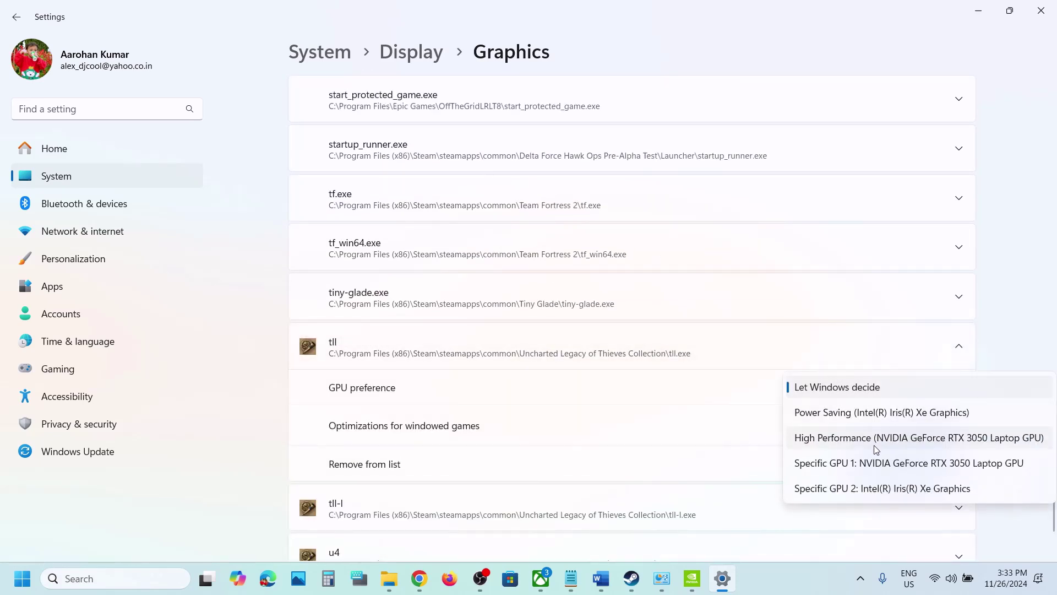
{"action": "left_click", "coordinate": [888, 439]}
- Set the GPU preference of tll-l to High Performance (NVIDIA GeForce RTX 3050 Laptop GPU) and close Settings
{"action": "scroll", "coordinate": [724, 425], "scroll_direction": "down", "scroll_amount": 1}
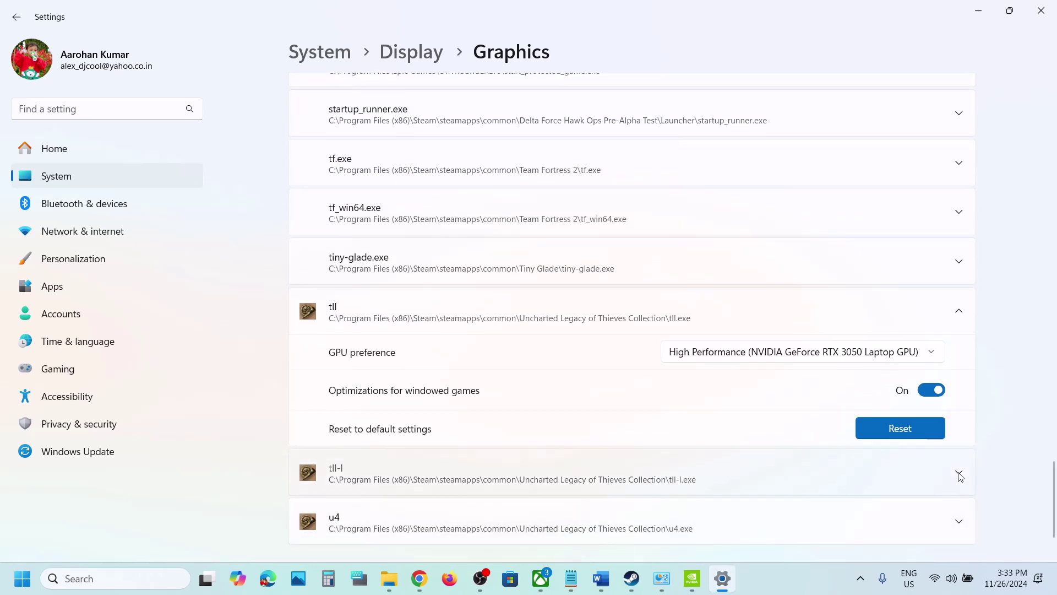
{"action": "scroll", "coordinate": [744, 424], "scroll_direction": "up", "scroll_amount": 3}
{"action": "scroll", "coordinate": [744, 424], "scroll_direction": "down", "scroll_amount": 3}
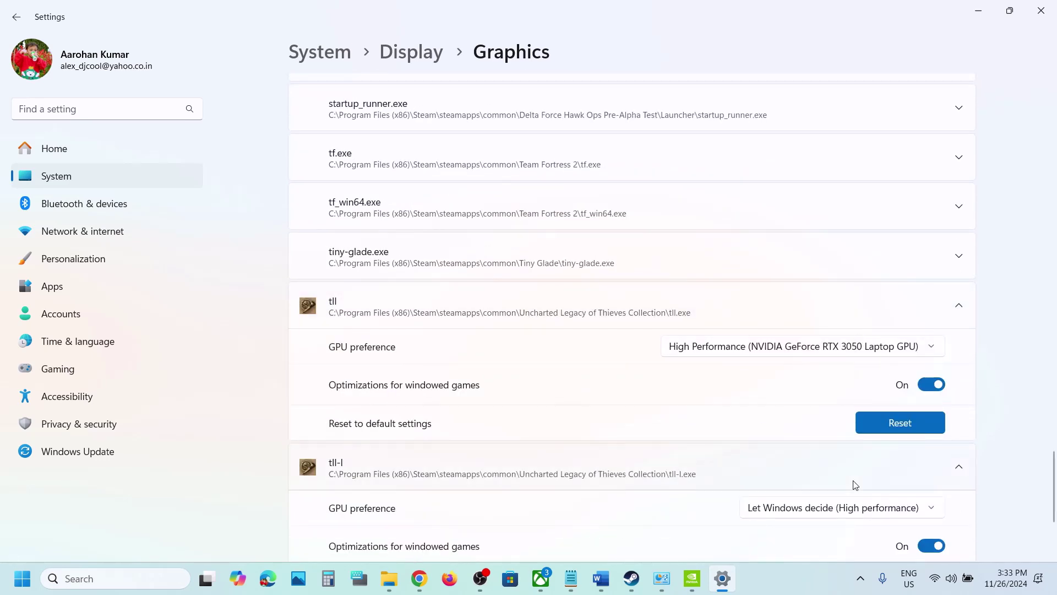
{"action": "scroll", "coordinate": [856, 482], "scroll_direction": "down", "scroll_amount": 4}
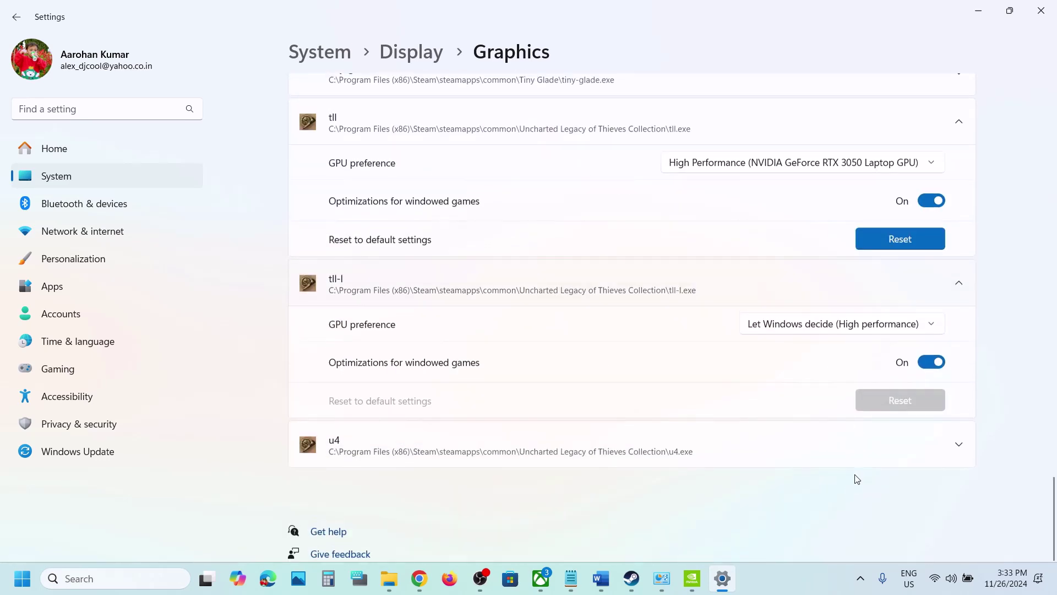
{"action": "left_click", "coordinate": [821, 337]}
{"action": "left_click", "coordinate": [830, 379]}
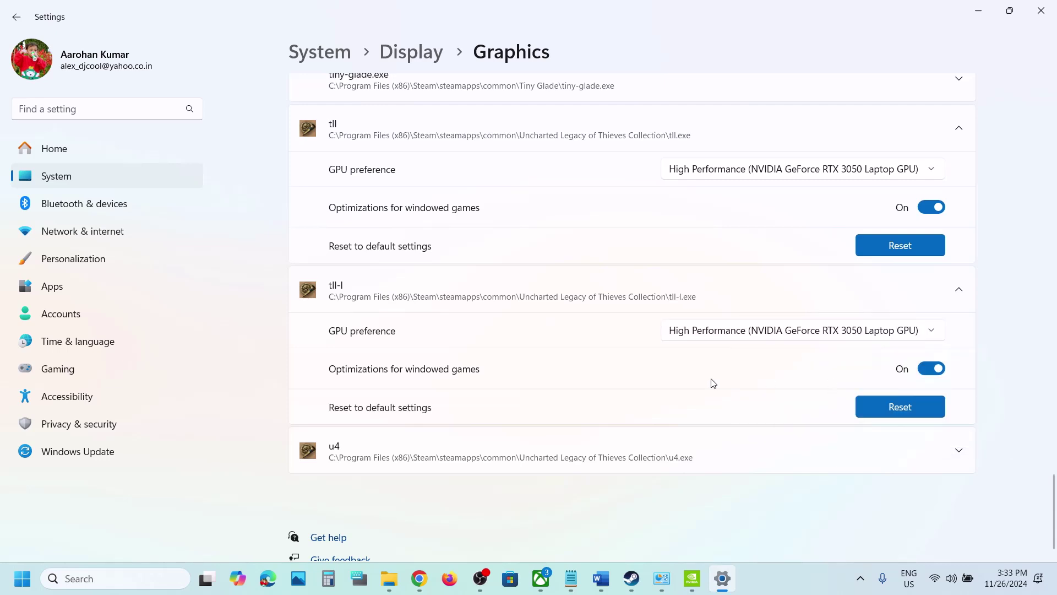
{"action": "left_click", "coordinate": [1041, 11]}
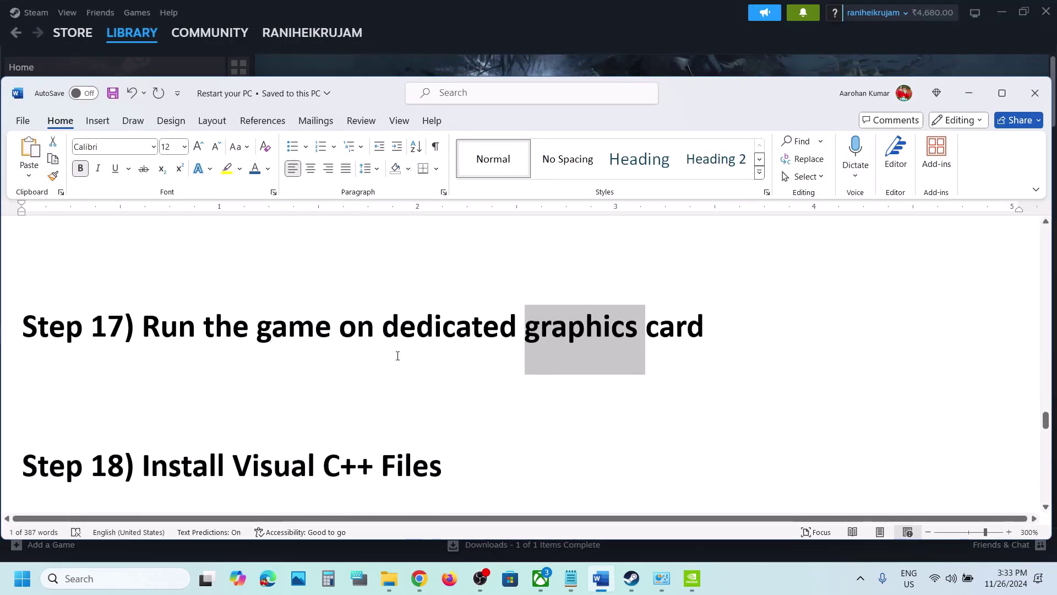
- Copy the Visual C++ link under the document's Step 18 and open it in a new Chrome tab
{"action": "scroll", "coordinate": [398, 356], "scroll_direction": "down", "scroll_amount": 2}
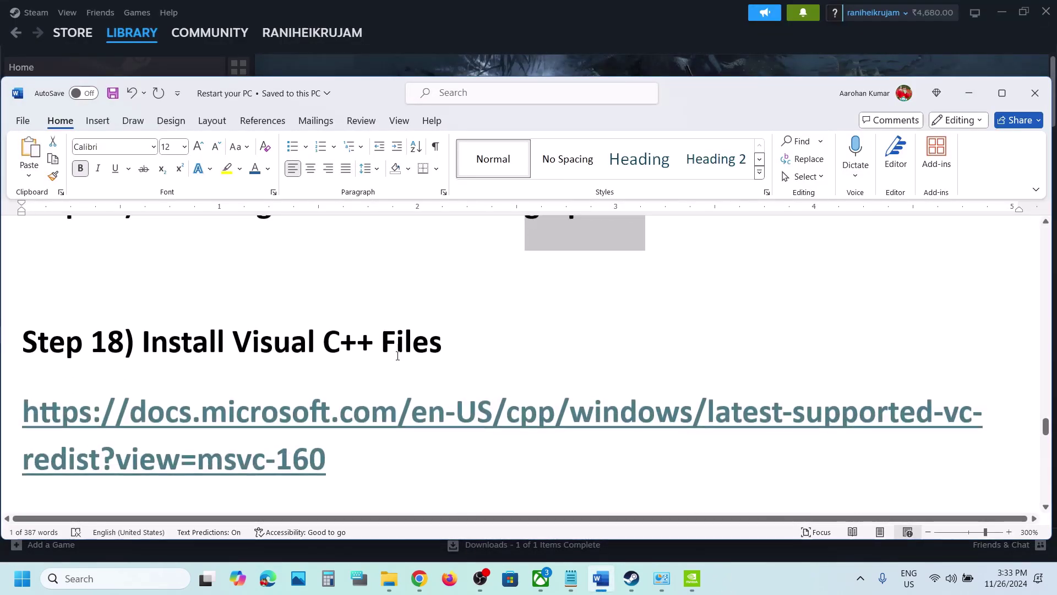
{"action": "triple_click", "coordinate": [45, 445]}
{"action": "key", "text": "ctrl+c"}
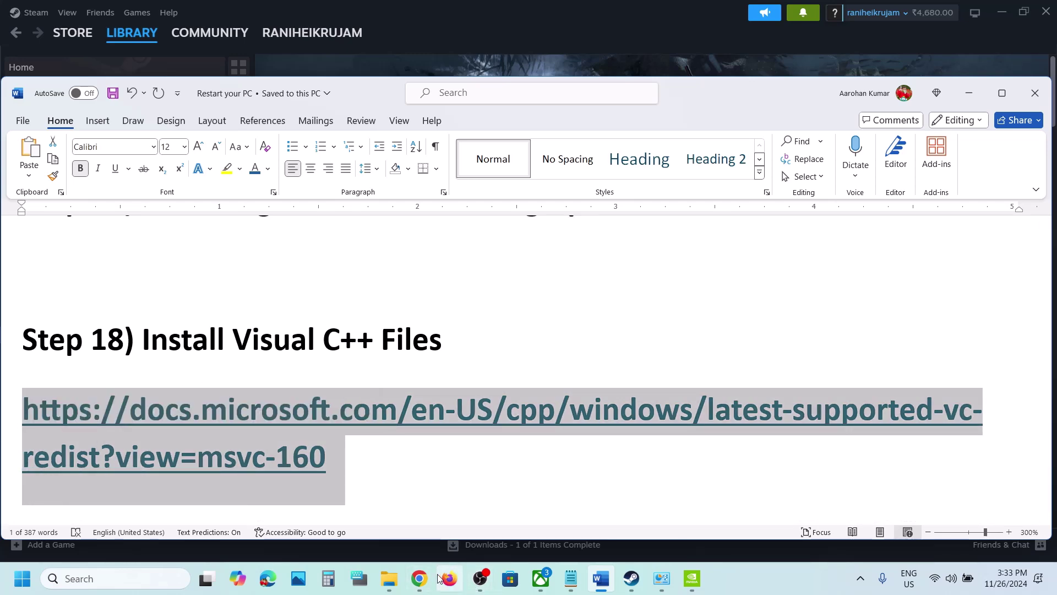
{"action": "left_click", "coordinate": [420, 579]}
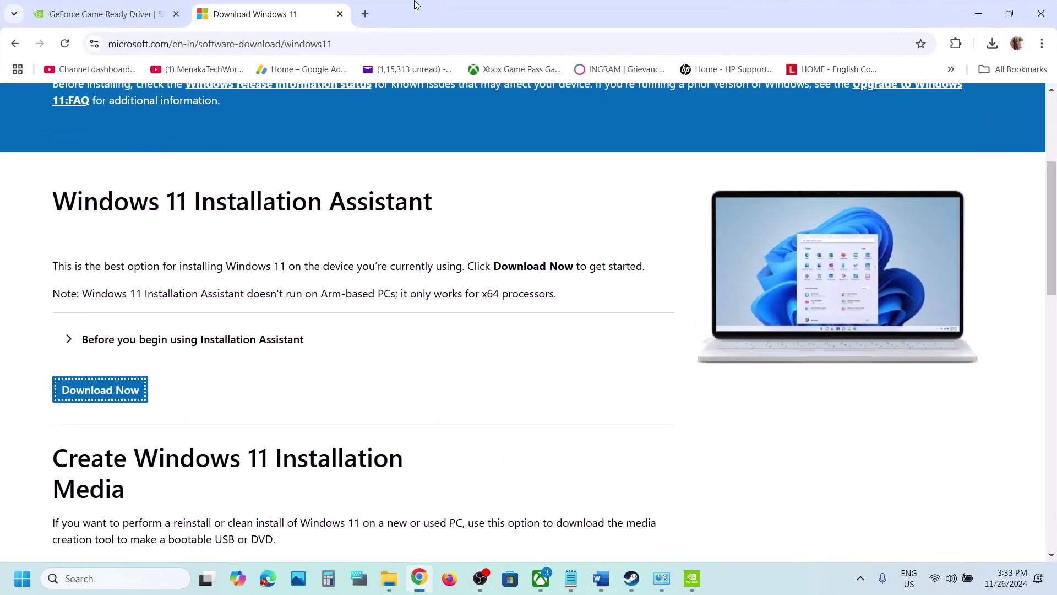
{"action": "left_click", "coordinate": [364, 15]}
{"action": "key", "text": "ctrl+v"}
{"action": "key", "text": "Return"}
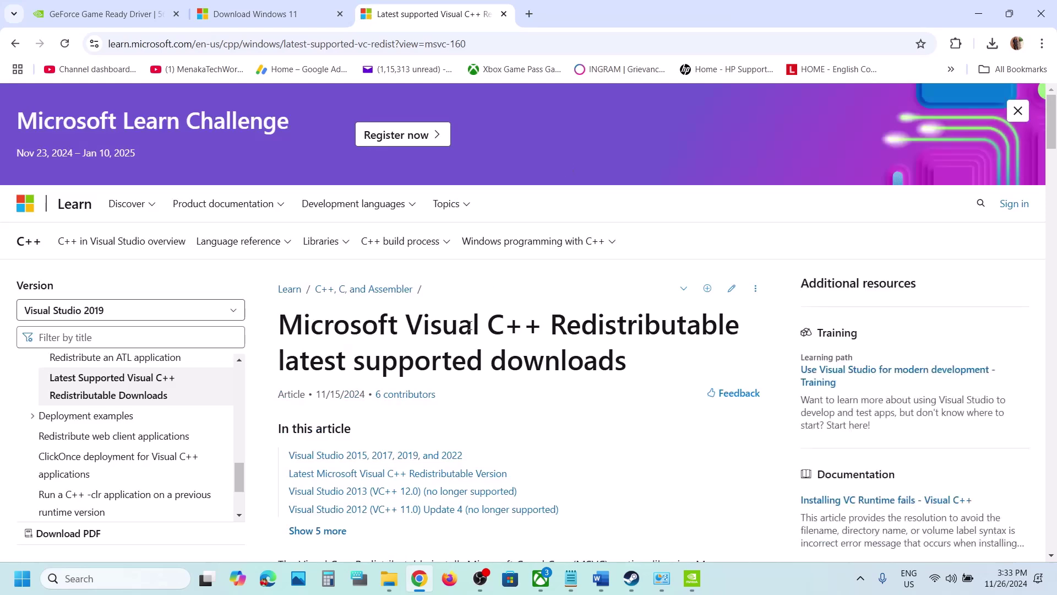
- Download the X86 installer from the latest Visual C++ Redistributable table, run it and start the repair
{"action": "scroll", "coordinate": [471, 325], "scroll_direction": "down", "scroll_amount": 10}
{"action": "scroll", "coordinate": [455, 326], "scroll_direction": "down", "scroll_amount": 5}
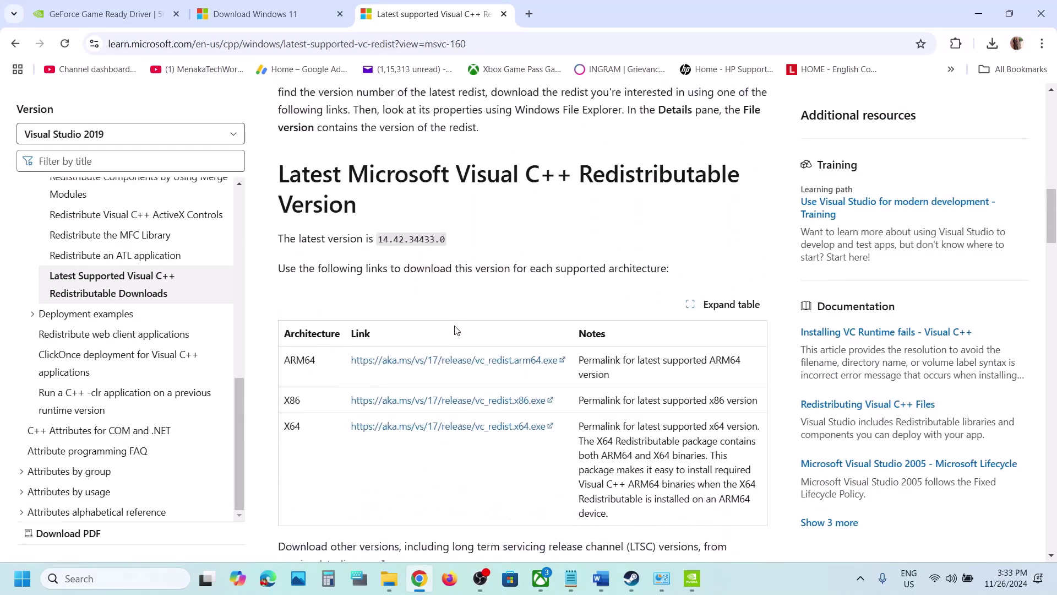
{"action": "double_click", "coordinate": [291, 303]}
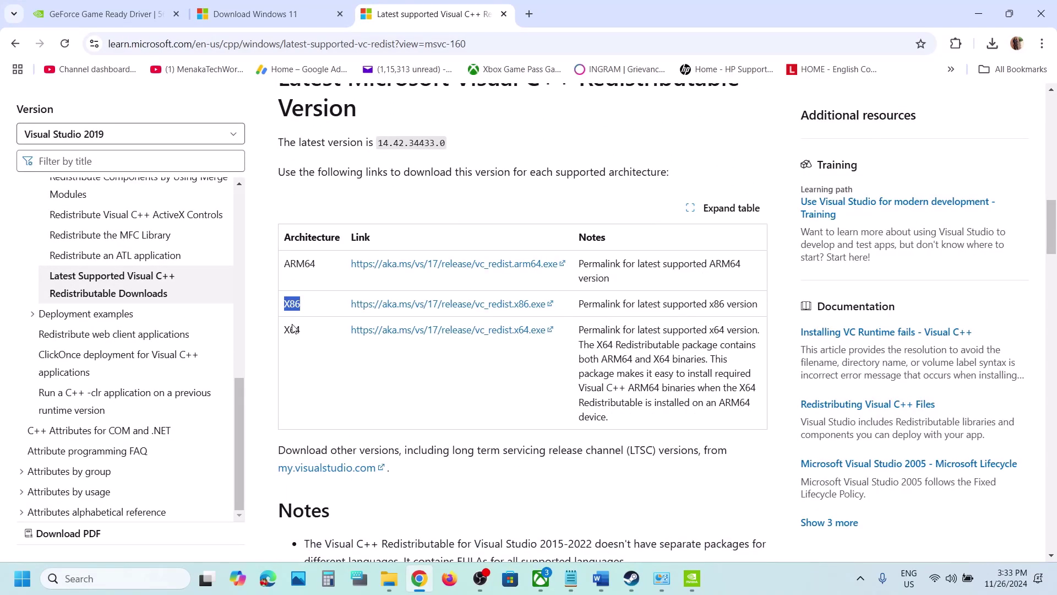
{"action": "double_click", "coordinate": [292, 328]}
{"action": "triple_click", "coordinate": [291, 303]}
{"action": "double_click", "coordinate": [292, 303]}
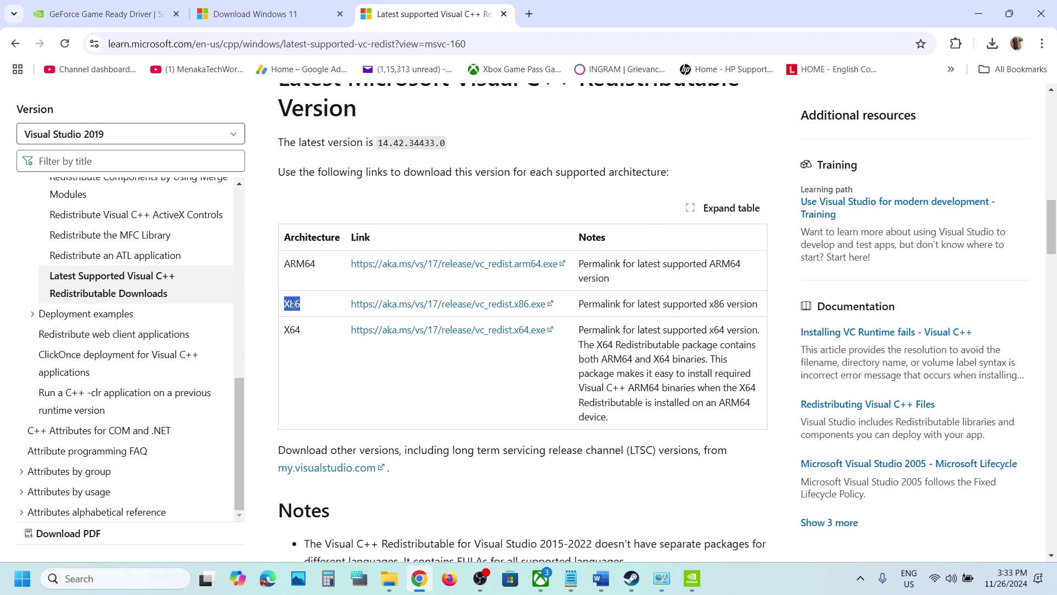
{"action": "left_click", "coordinate": [455, 305]}
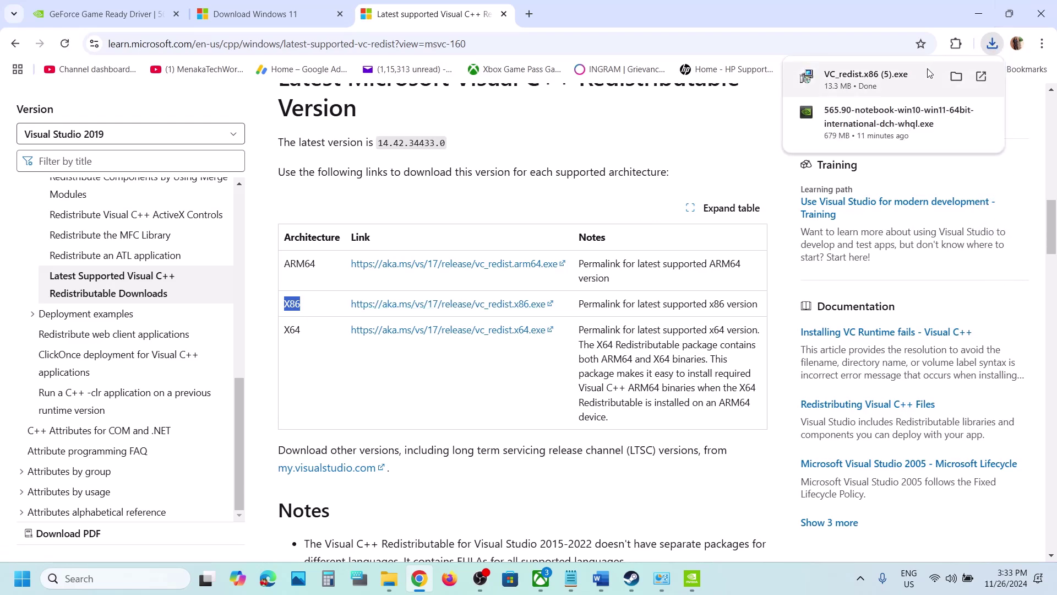
{"action": "left_click", "coordinate": [929, 73]}
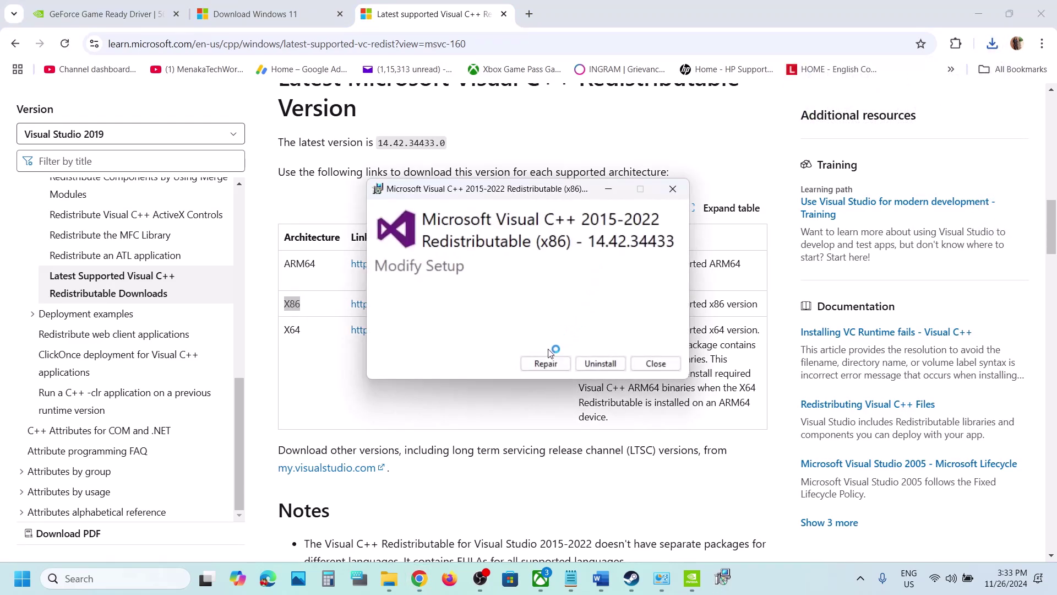
{"action": "left_click", "coordinate": [547, 362]}
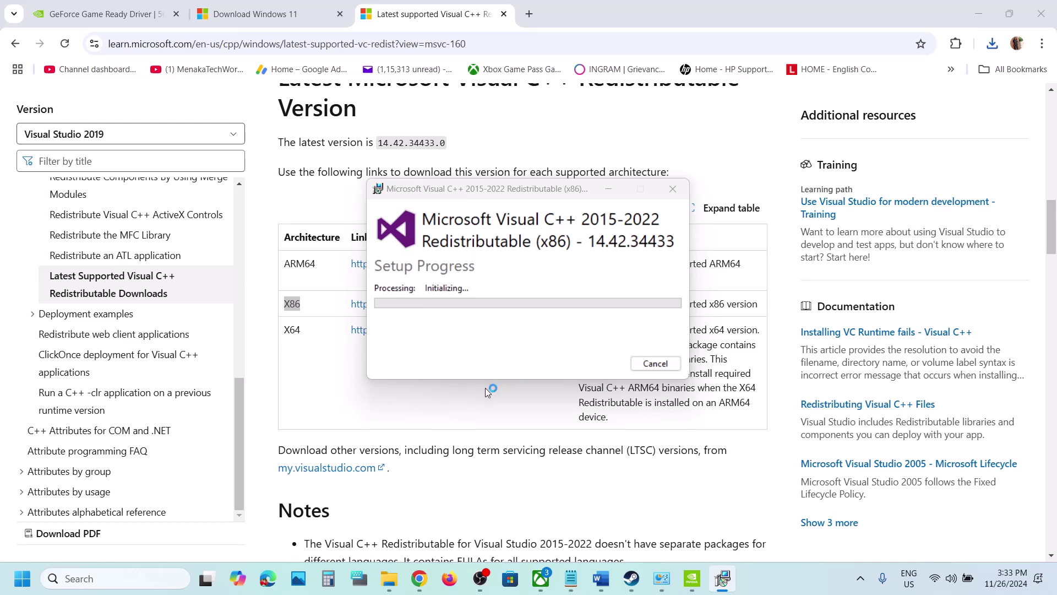
- Download the X64 Visual C++ Redistributable installer from the same table and run its setup
{"action": "double_click", "coordinate": [292, 330]}
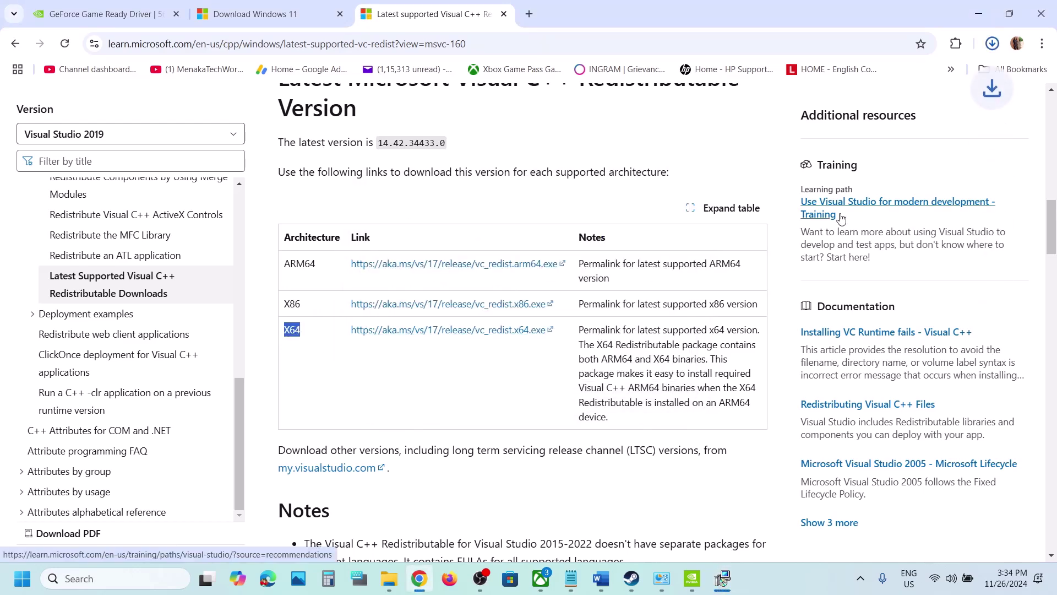
{"action": "left_click", "coordinate": [990, 42]}
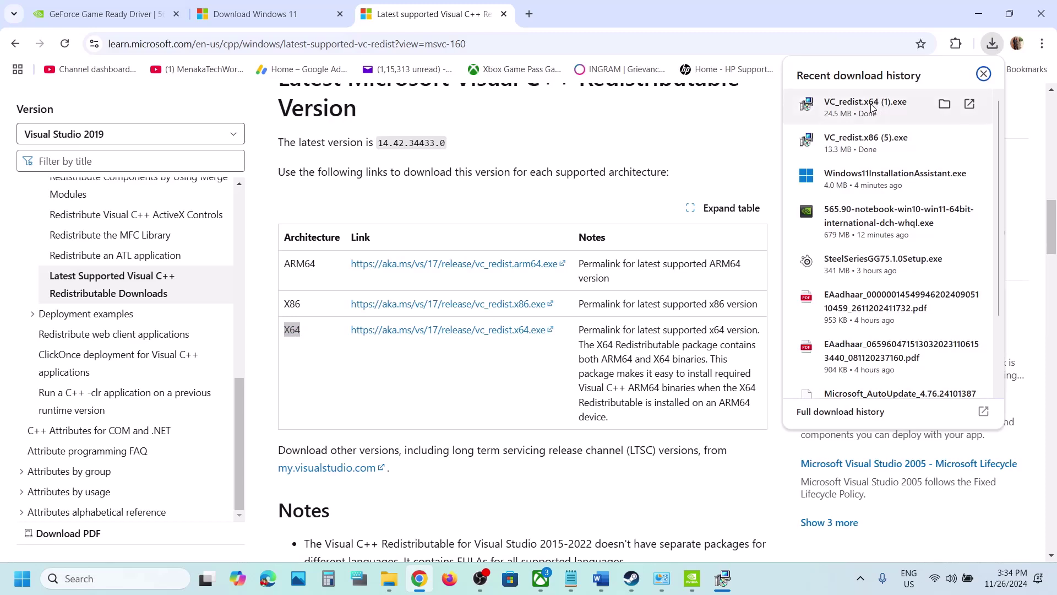
{"action": "left_click", "coordinate": [853, 116]}
{"action": "left_click", "coordinate": [565, 366]}
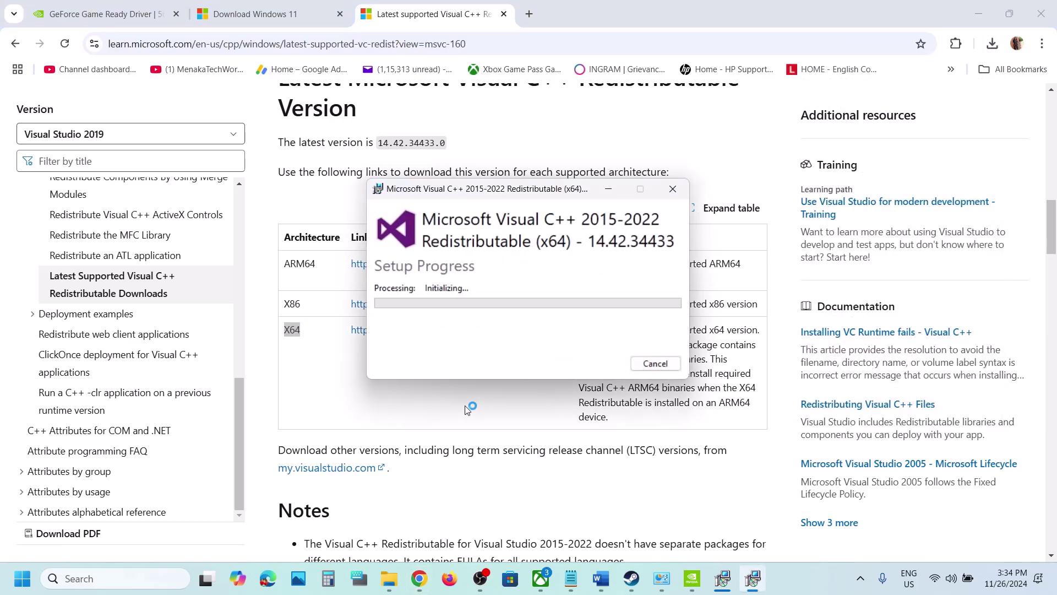
- Place the x86 and x64 setup windows side by side to check their progress, and return to the browser page
{"action": "left_click", "coordinate": [723, 578]}
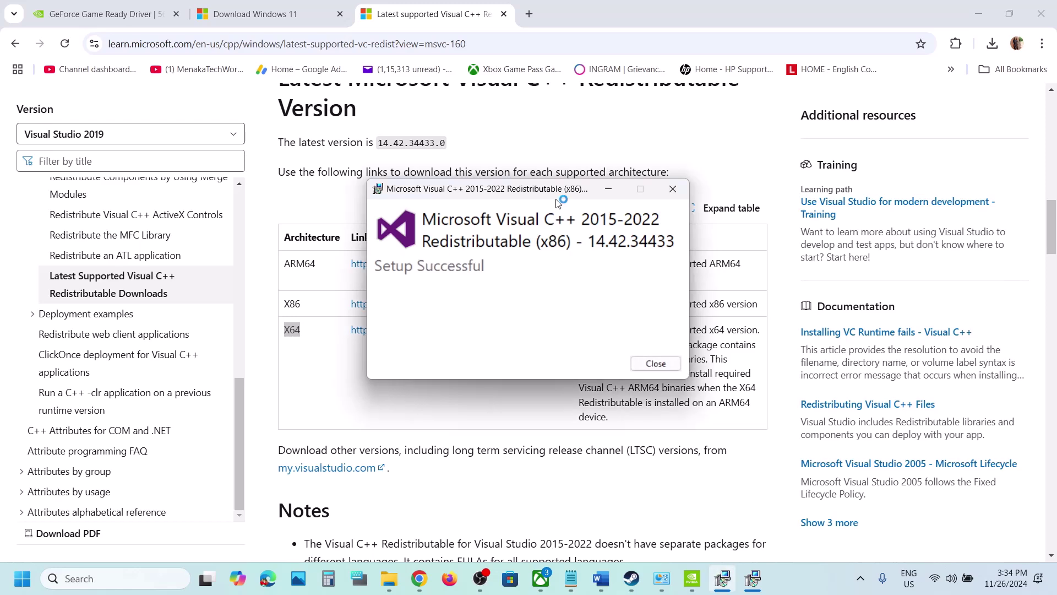
{"action": "left_click_drag", "start_coordinate": [556, 197], "coordinate": [403, 216]}
{"action": "left_click_drag", "start_coordinate": [585, 188], "coordinate": [732, 221]}
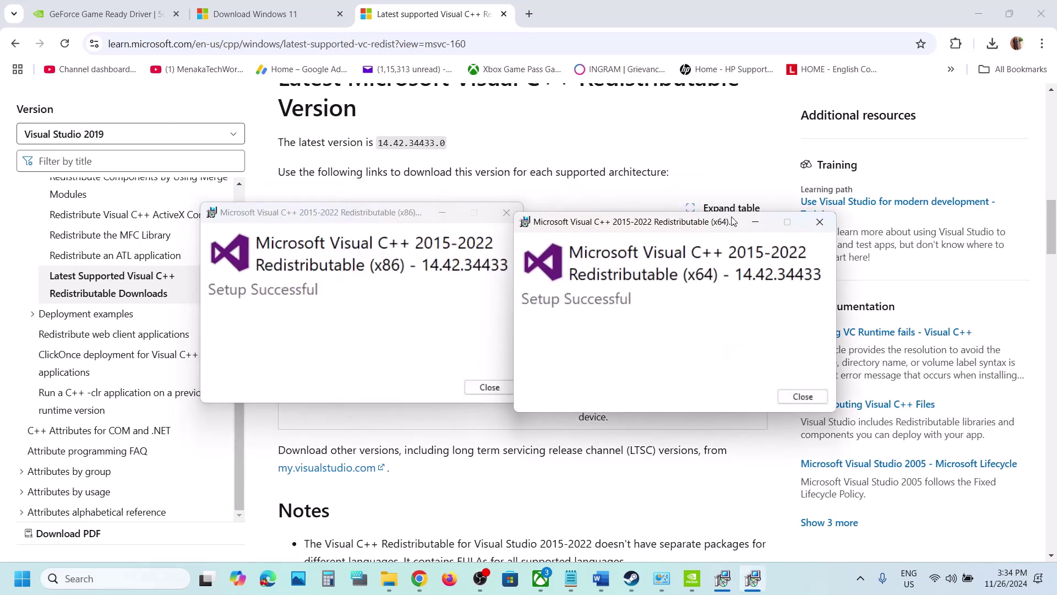
{"action": "left_click", "coordinate": [369, 456]}
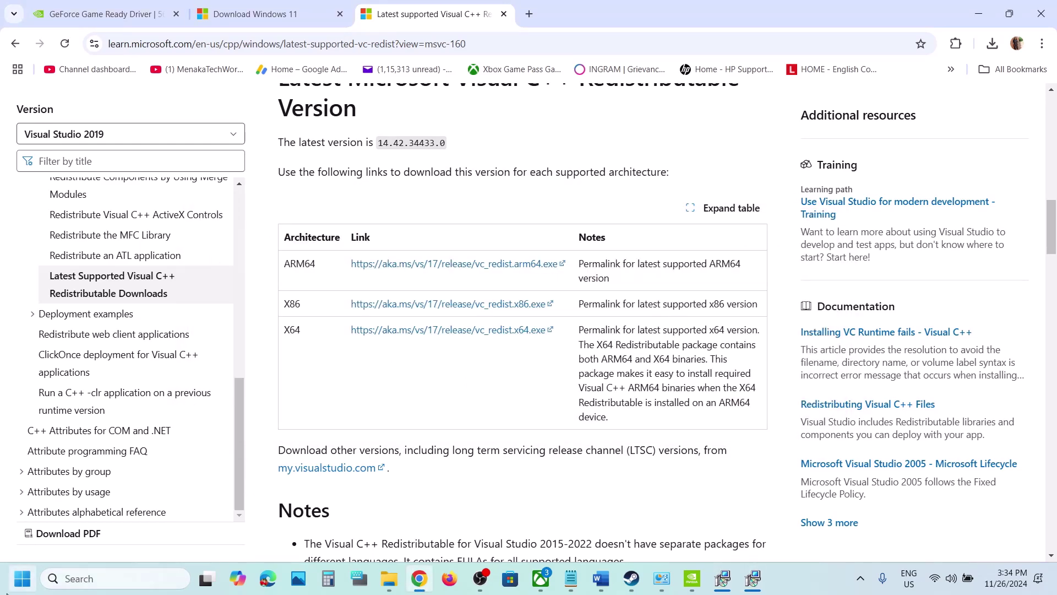
- Look at the computer's Update and restart power option and dismiss it without restarting
{"action": "left_click", "coordinate": [22, 578]}
{"action": "left_click", "coordinate": [403, 536]}
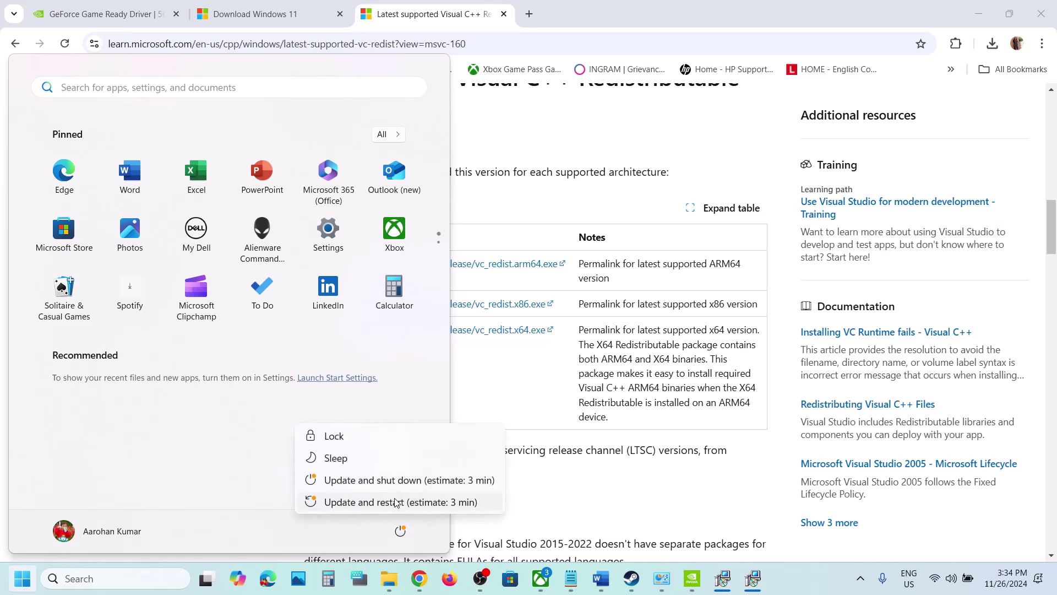
{"action": "left_click", "coordinate": [363, 502]}
{"action": "left_click", "coordinate": [633, 530]}
- Switch back to the Word document and go to Step 19, Update System BIOS
{"action": "left_click", "coordinate": [632, 578]}
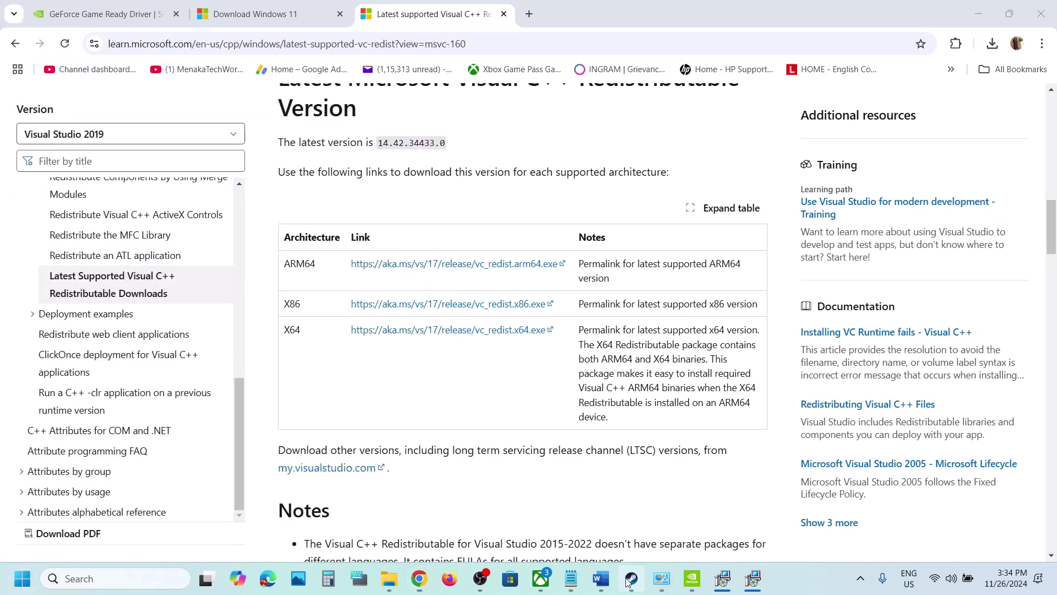
{"action": "left_click", "coordinate": [602, 579]}
{"action": "scroll", "coordinate": [422, 312], "scroll_direction": "down", "scroll_amount": 3}
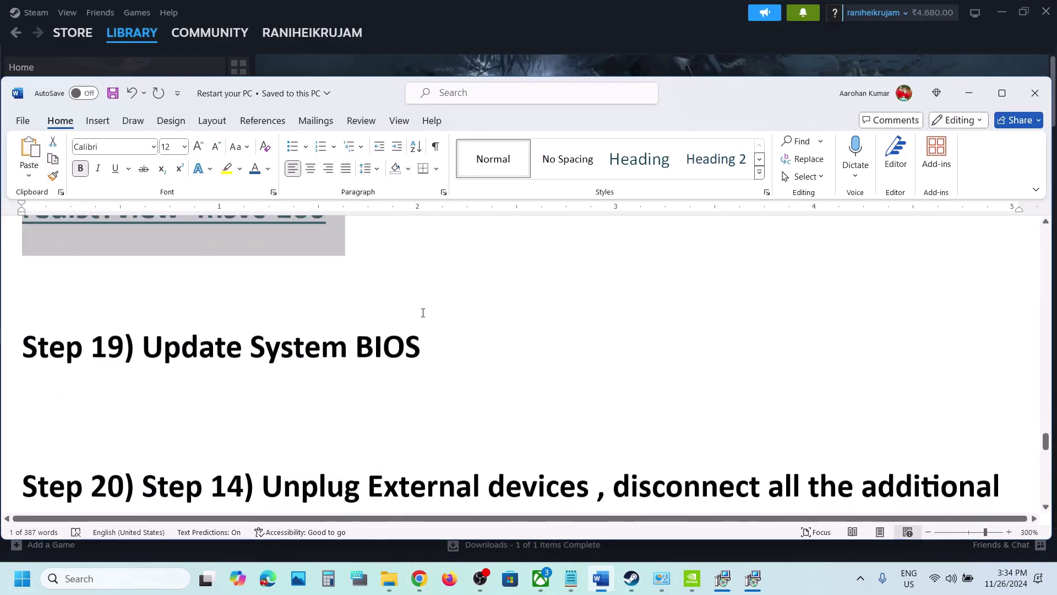
- Remove the stray "Step 14)" from the Step 20 heading so it reads "Step 20) Unplug External devices"
{"action": "left_click_drag", "start_coordinate": [150, 331], "coordinate": [422, 332]}
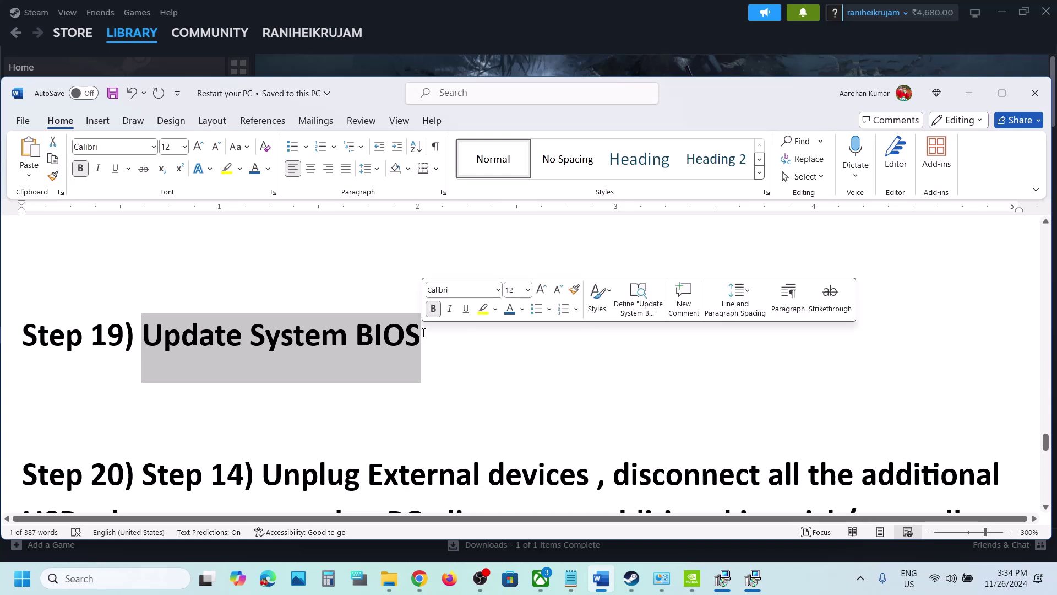
{"action": "left_click", "coordinate": [423, 332]}
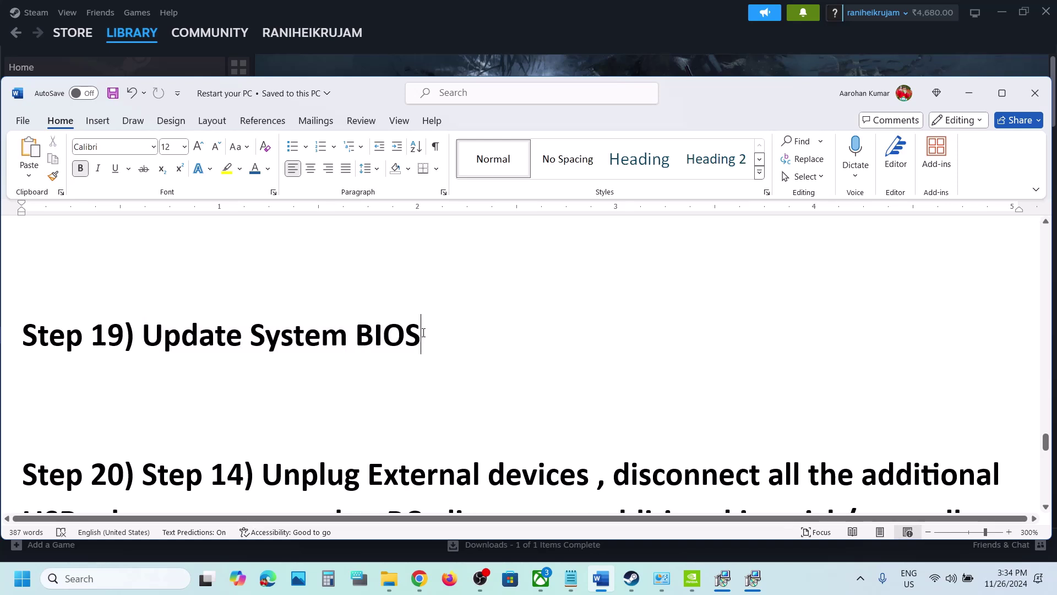
{"action": "left_click", "coordinate": [262, 473]}
{"action": "key", "text": "BackSpace"}
{"action": "key", "text": "BackSpace"}
{"action": "key", "text": "BackSpace"}
{"action": "key", "text": "BackSpace"}
{"action": "key", "text": "BackSpace"}
{"action": "key", "text": "BackSpace"}
{"action": "key", "text": "BackSpace"}
{"action": "key", "text": "BackSpace"}
{"action": "key", "text": "BackSpace"}
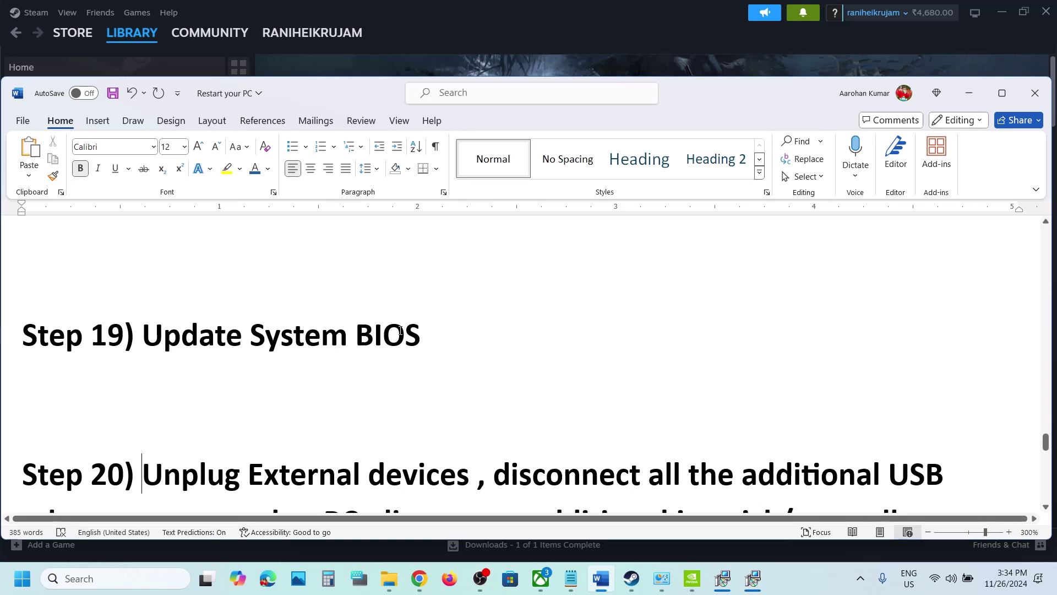
- Review Step 19, Update System BIOS, check the computer's battery charge level, and go on to Step 20 in the document
{"action": "left_click_drag", "start_coordinate": [422, 337], "coordinate": [95, 341]}
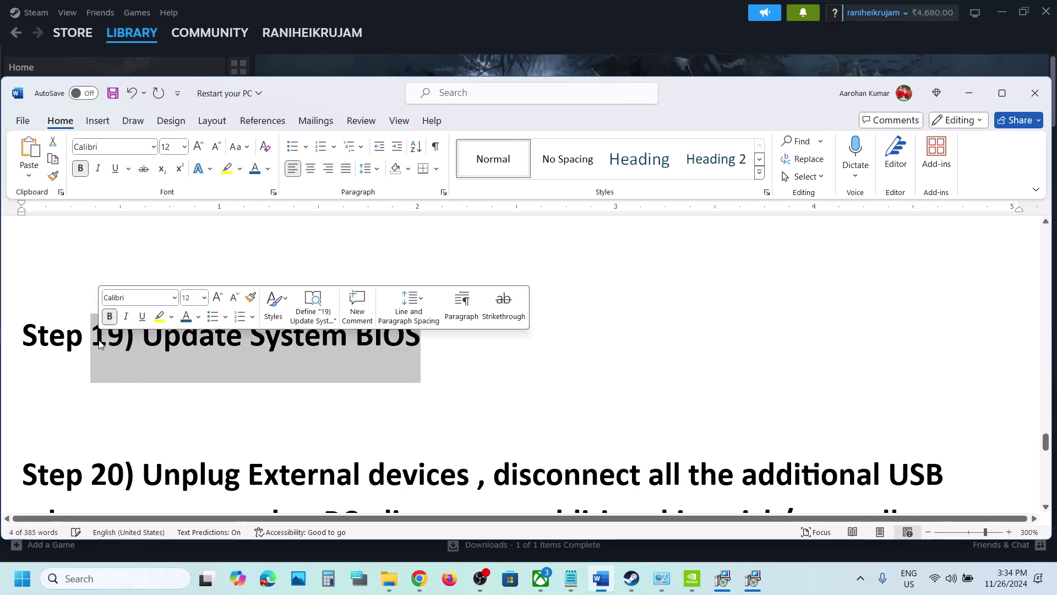
{"action": "left_click", "coordinate": [322, 341]}
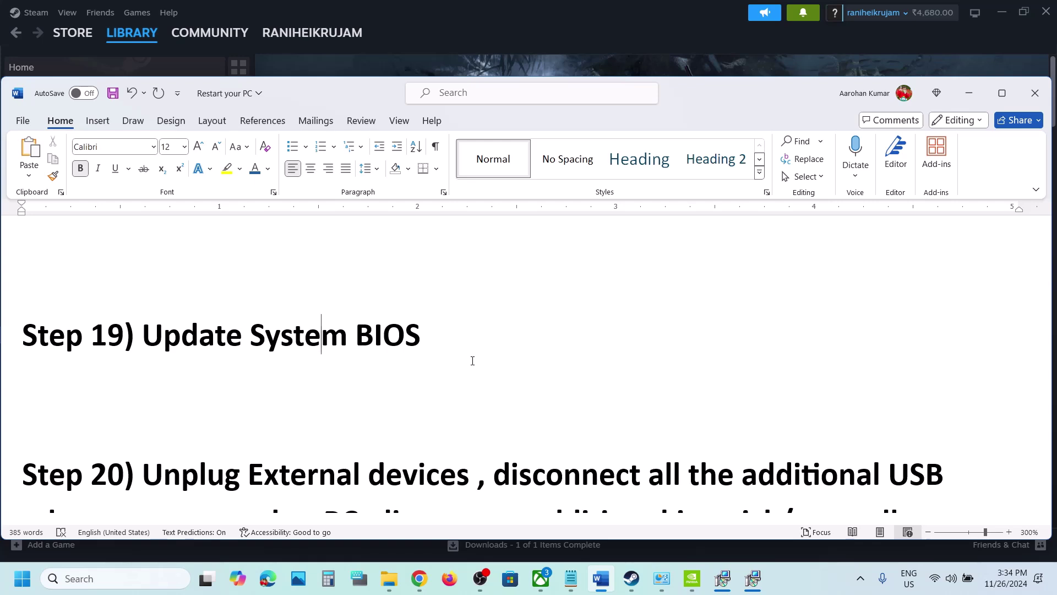
{"action": "left_click", "coordinate": [970, 578]}
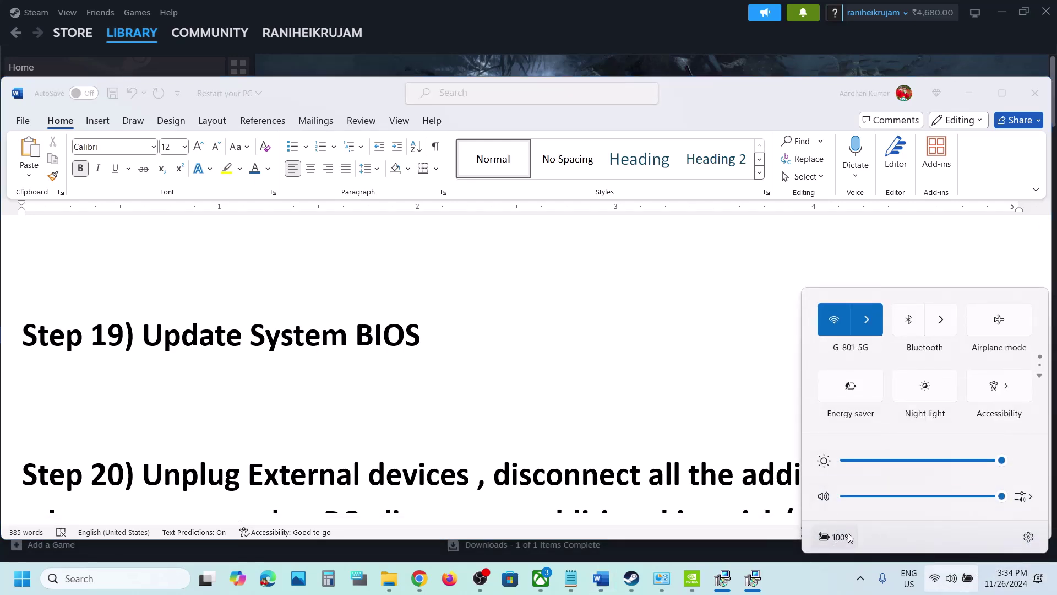
{"action": "mouse_move", "coordinate": [838, 540]}
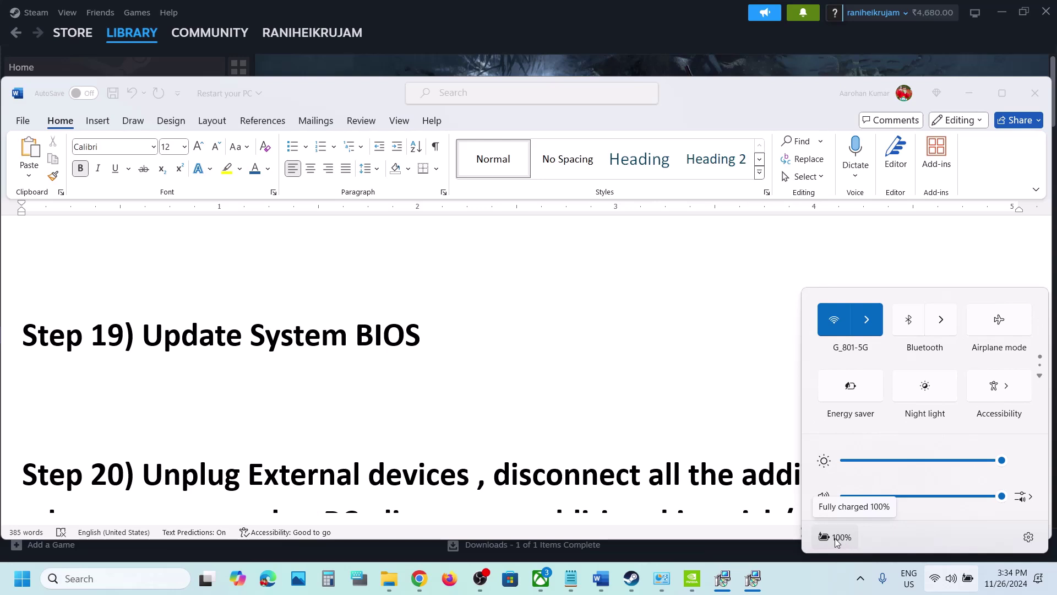
{"action": "left_click", "coordinate": [445, 417]}
{"action": "scroll", "coordinate": [319, 319], "scroll_direction": "down", "scroll_amount": 3}
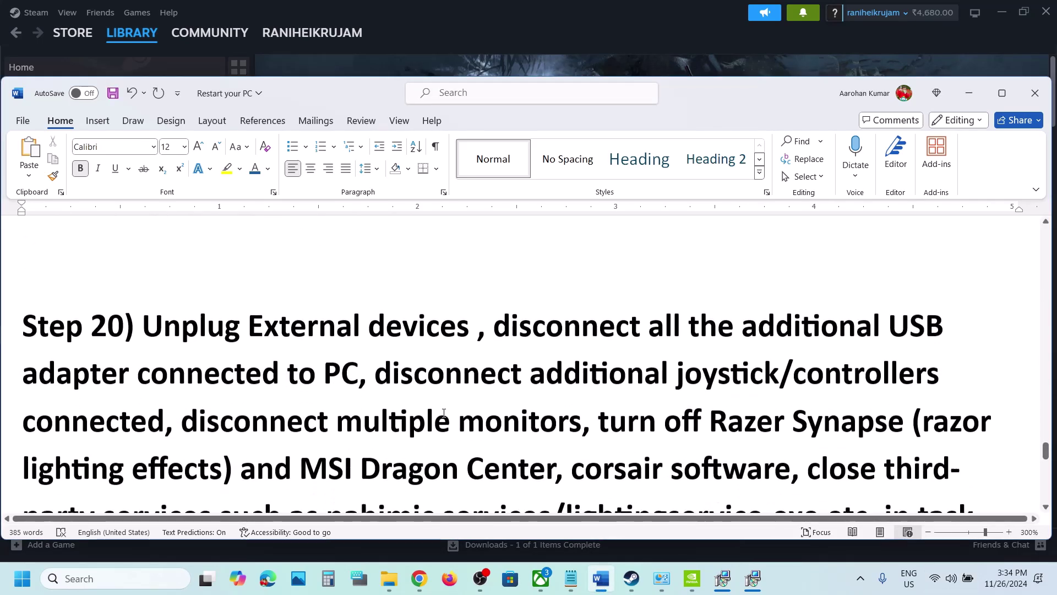